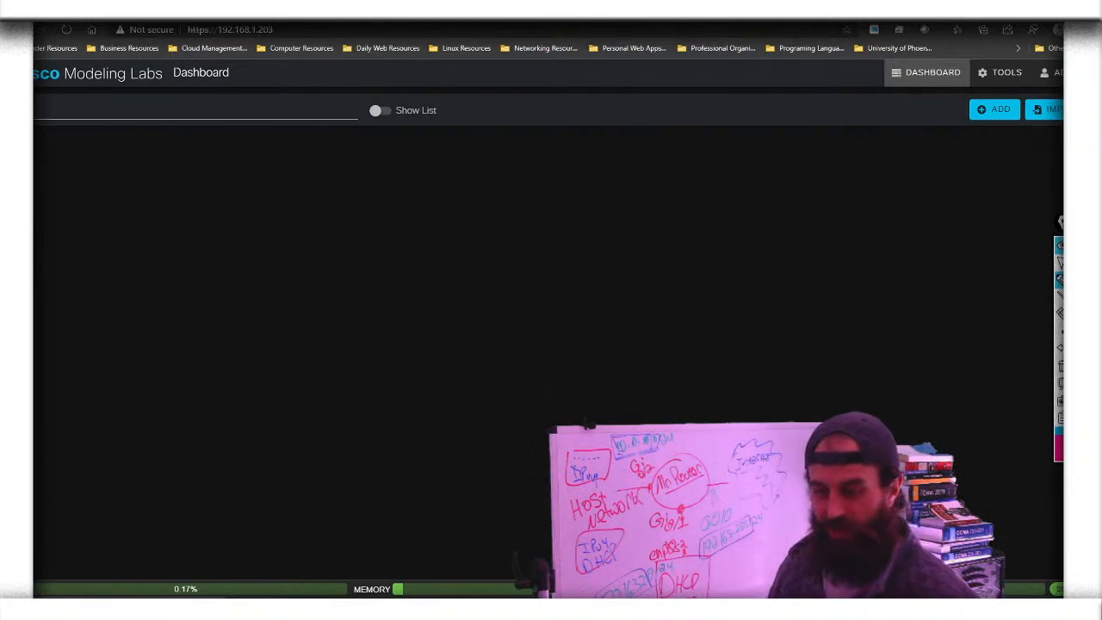
# Annotate the dashboard title, navigation, new-lab button, lab list and resource usage, then clear them
pyautogui.moveTo(34, 90)
pyautogui.mouseDown()
pyautogui.moveTo(254, 97)
pyautogui.moveTo(254, 59)
pyautogui.mouseUp()
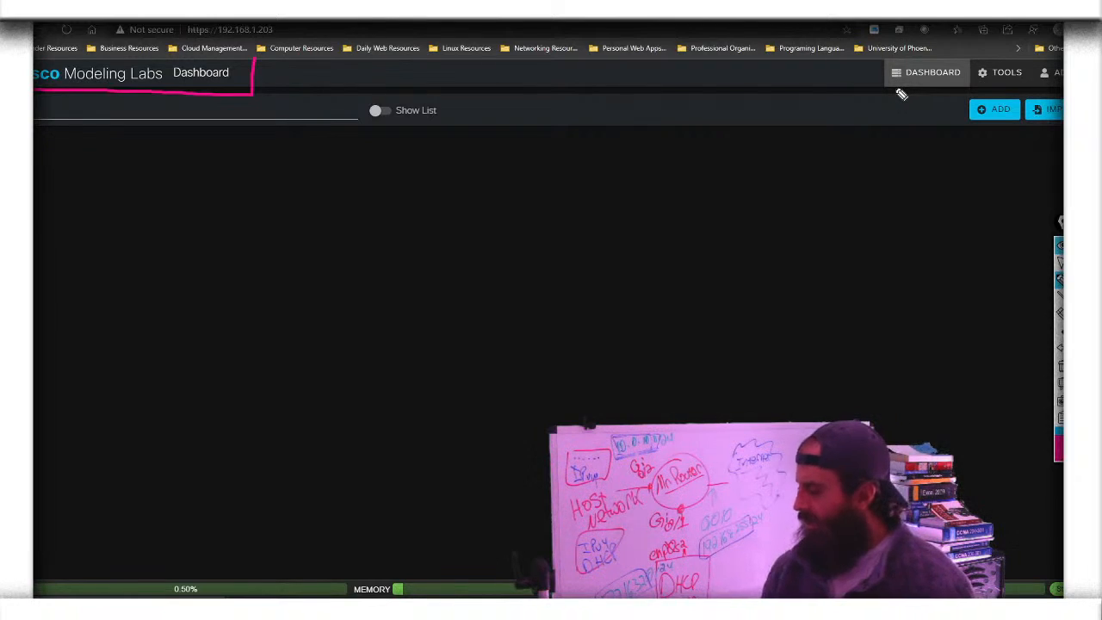
pyautogui.moveTo(875, 66)
pyautogui.mouseDown()
pyautogui.moveTo(875, 88)
pyautogui.moveTo(930, 90)
pyautogui.moveTo(990, 91)
pyautogui.moveTo(992, 67)
pyautogui.mouseUp()
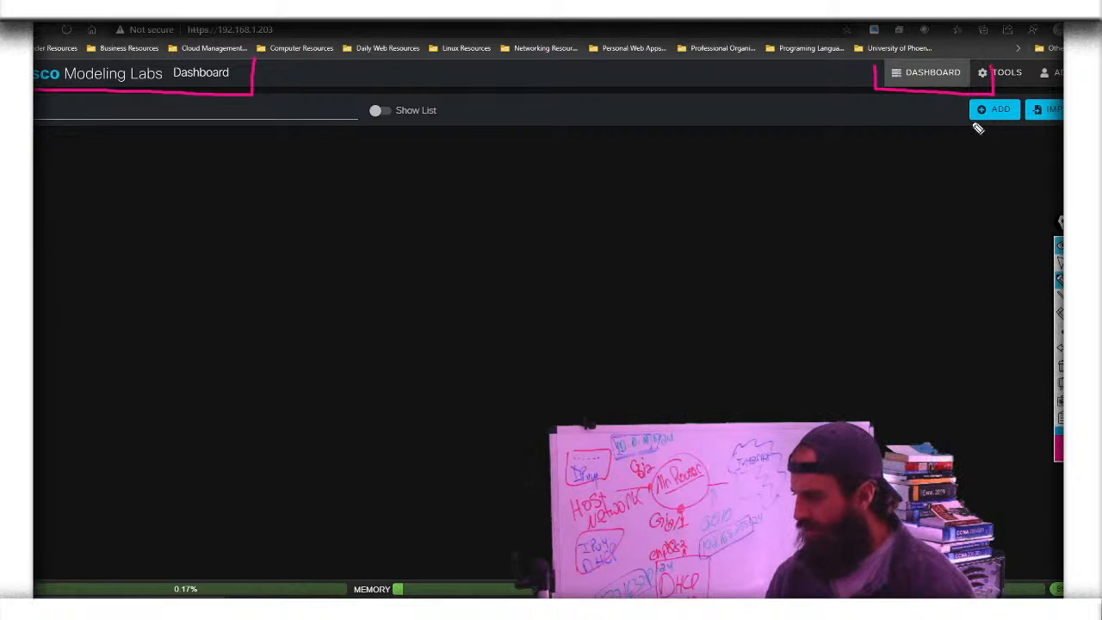
pyautogui.moveTo(967, 104)
pyautogui.mouseDown()
pyautogui.moveTo(984, 131)
pyautogui.moveTo(1062, 129)
pyautogui.mouseUp()
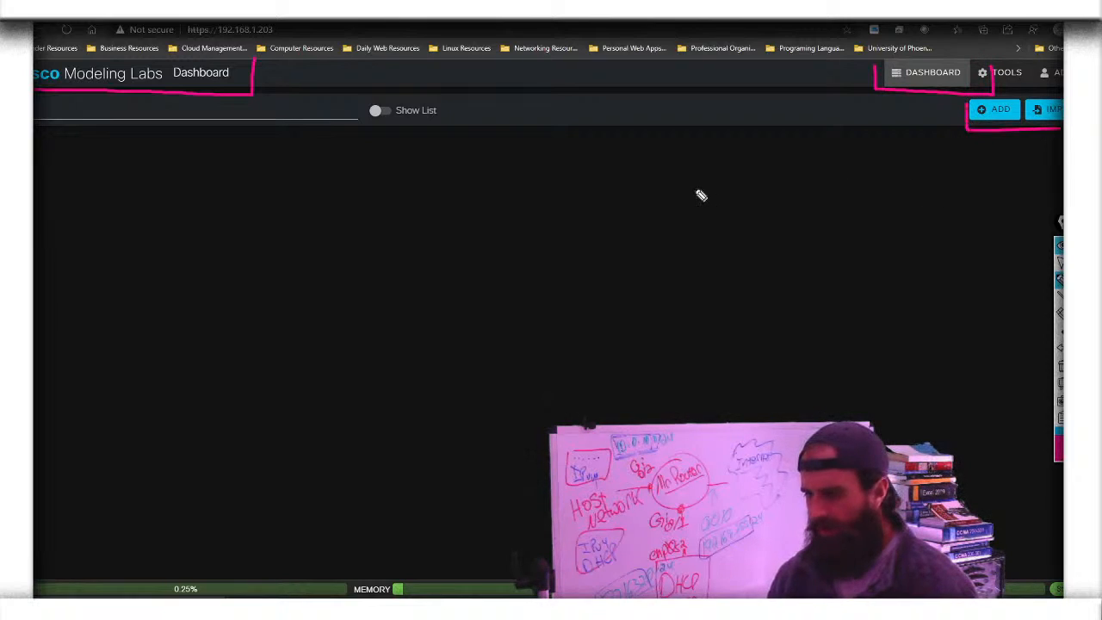
pyautogui.moveTo(34, 130)
pyautogui.mouseDown()
pyautogui.moveTo(269, 152)
pyautogui.moveTo(424, 120)
pyautogui.moveTo(439, 105)
pyautogui.moveTo(76, 96)
pyautogui.mouseUp()
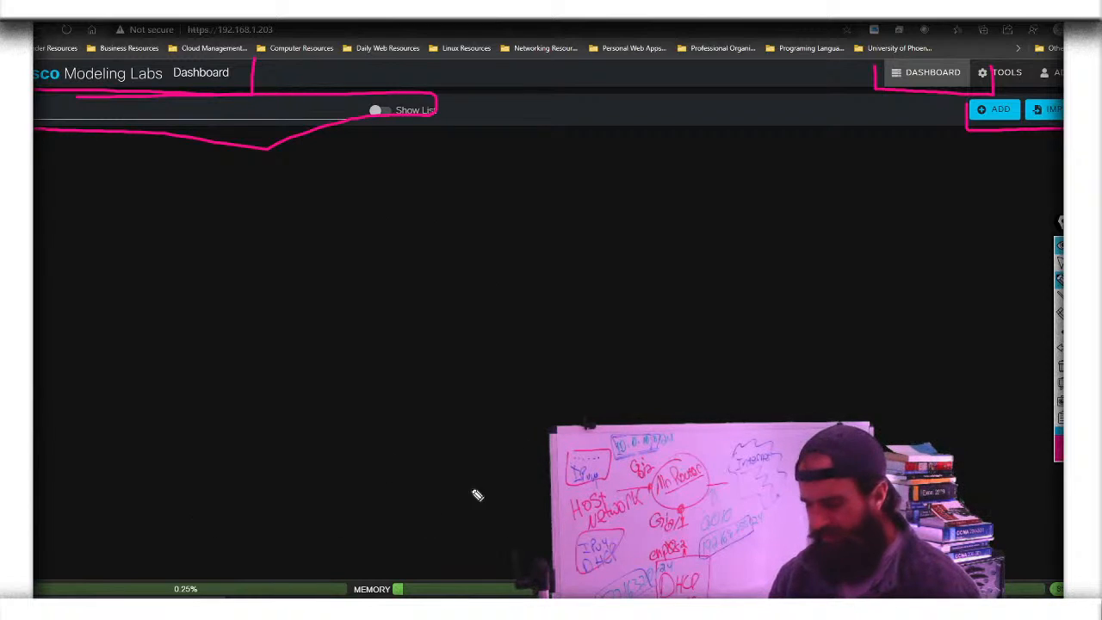
pyautogui.moveTo(34, 566); pyautogui.dragTo(551, 532)
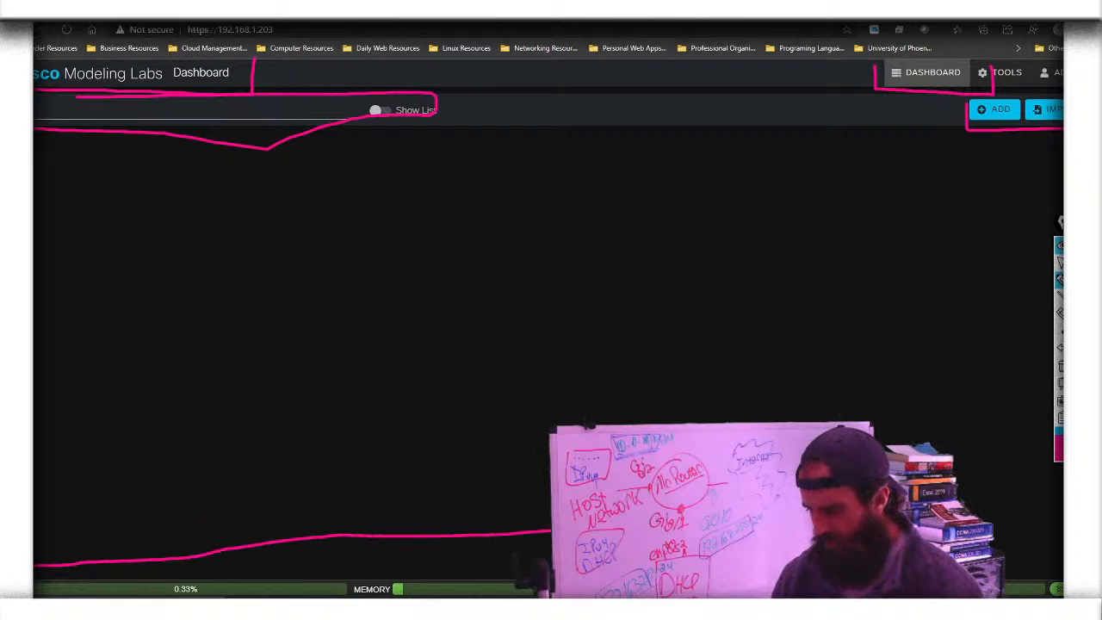
pyautogui.moveTo(1031, 557); pyautogui.dragTo(1062, 551)
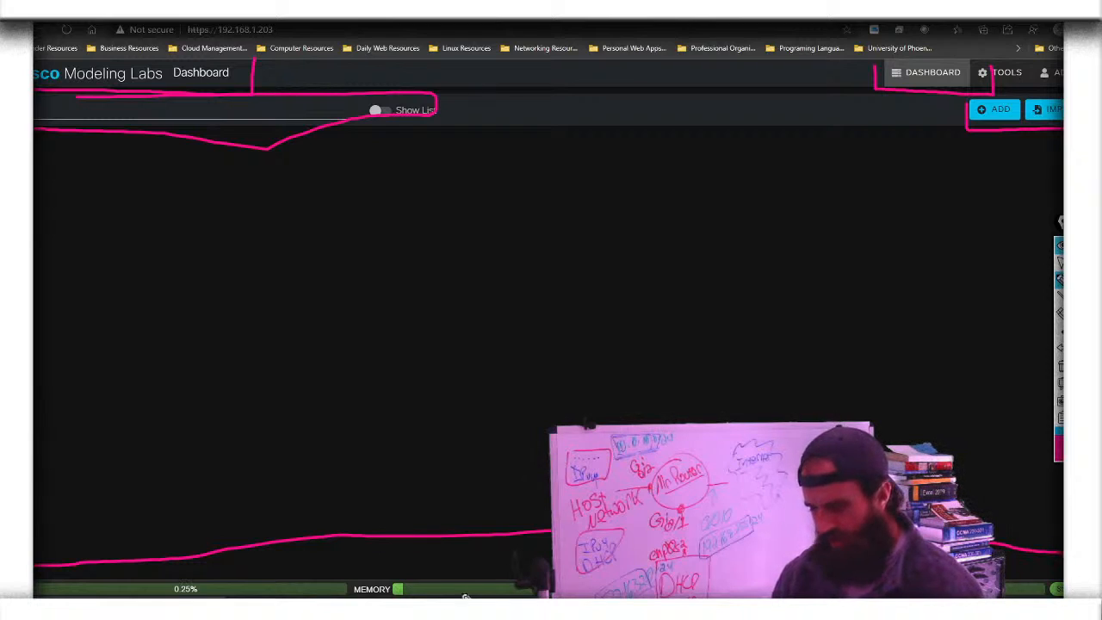
pyautogui.moveTo(243, 594)
pyautogui.mouseDown()
pyautogui.moveTo(254, 559)
pyautogui.moveTo(91, 556)
pyautogui.moveTo(58, 594)
pyautogui.mouseUp()
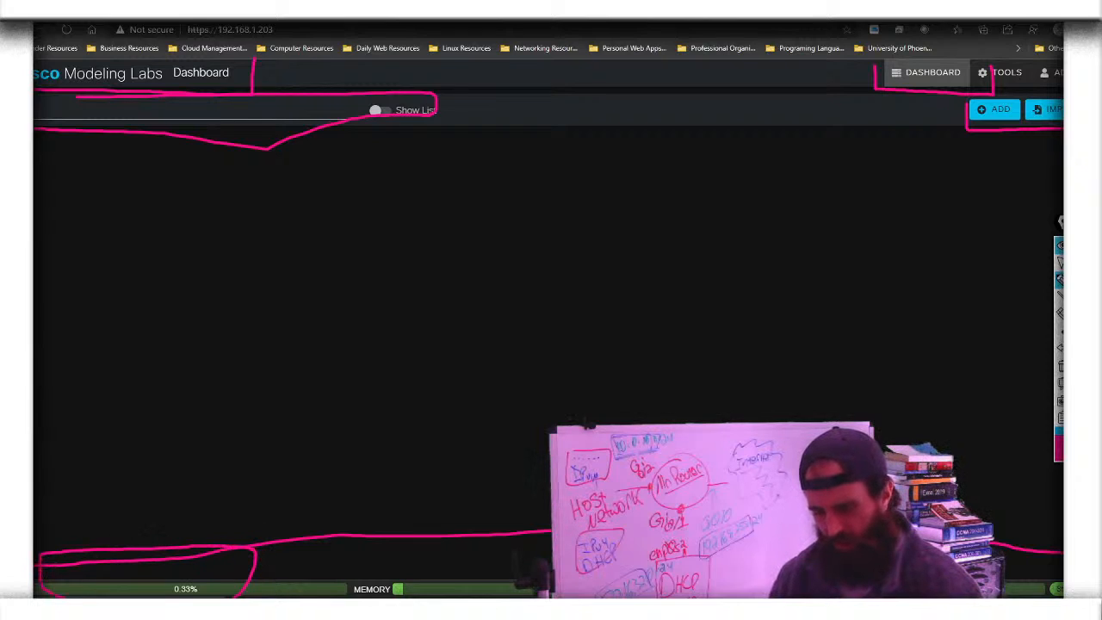
pyautogui.click(1060, 370)
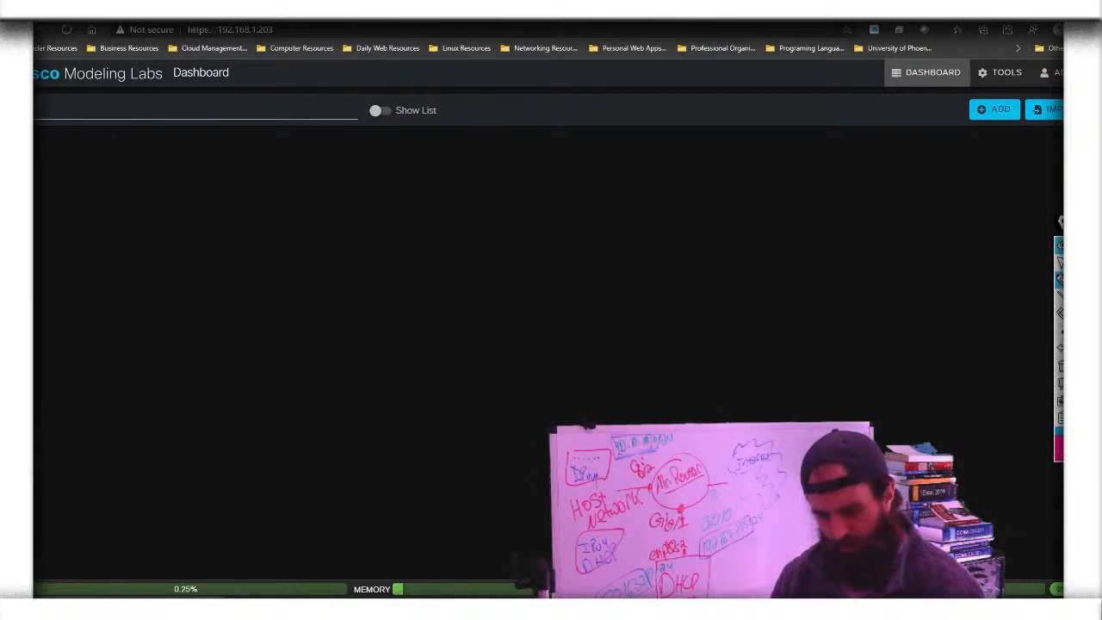
# Mark the CPU and memory readings and the lab search area, then erase all annotations
pyautogui.moveTo(35, 572); pyautogui.dragTo(50, 572)
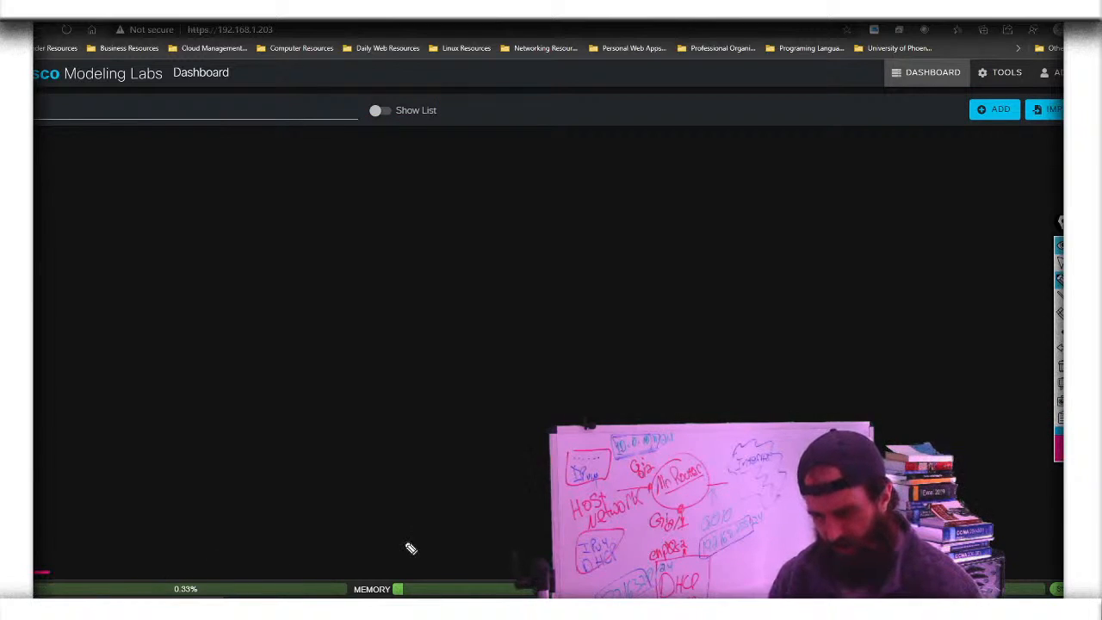
pyautogui.moveTo(358, 573); pyautogui.dragTo(403, 568)
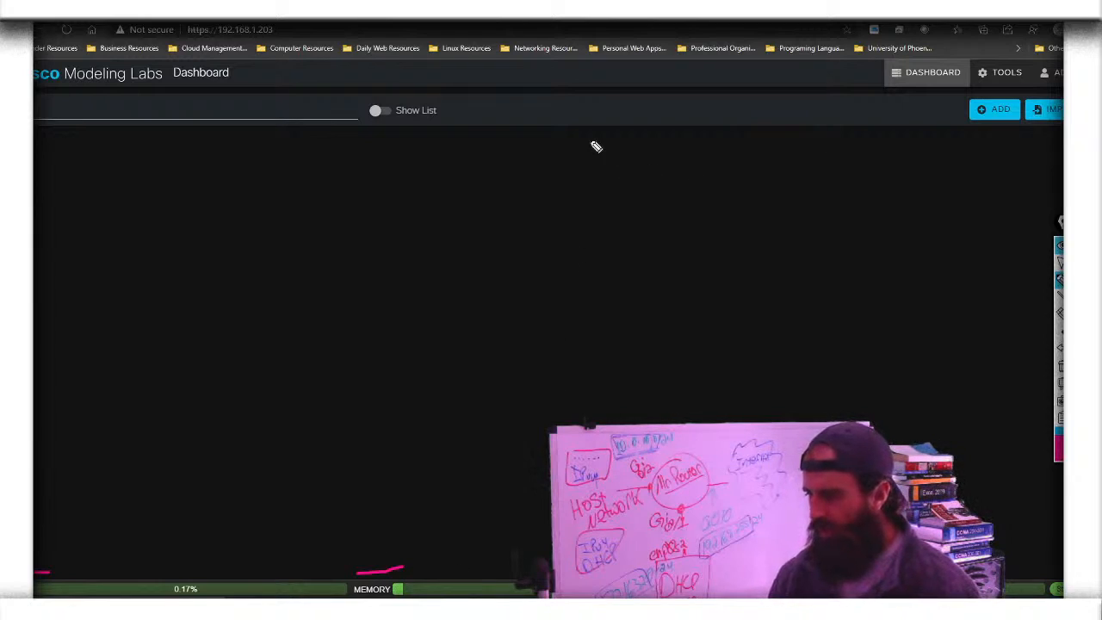
pyautogui.moveTo(69, 150)
pyautogui.mouseDown()
pyautogui.moveTo(421, 151)
pyautogui.moveTo(178, 118)
pyautogui.moveTo(135, 215)
pyautogui.moveTo(291, 186)
pyautogui.mouseUp()
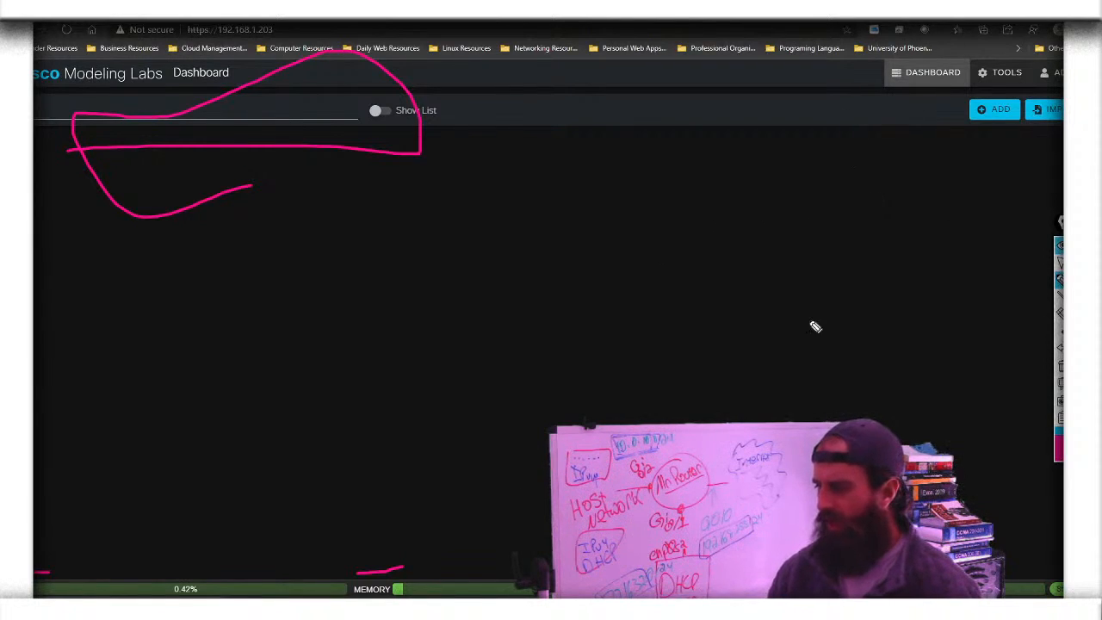
pyautogui.click(1061, 280)
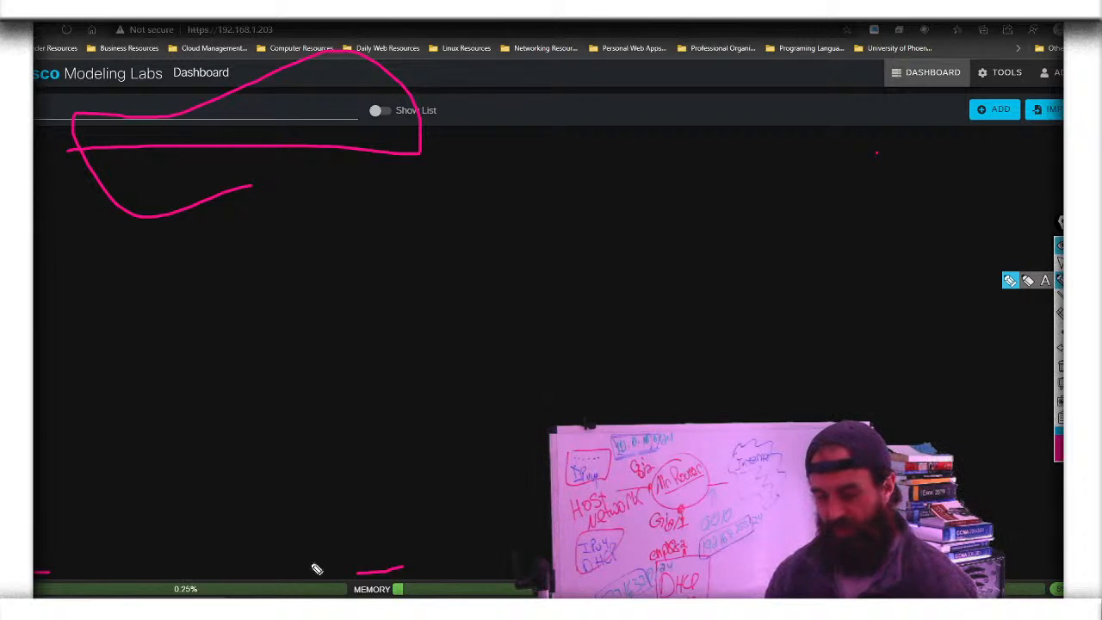
pyautogui.moveTo(48, 571); pyautogui.dragTo(551, 554)
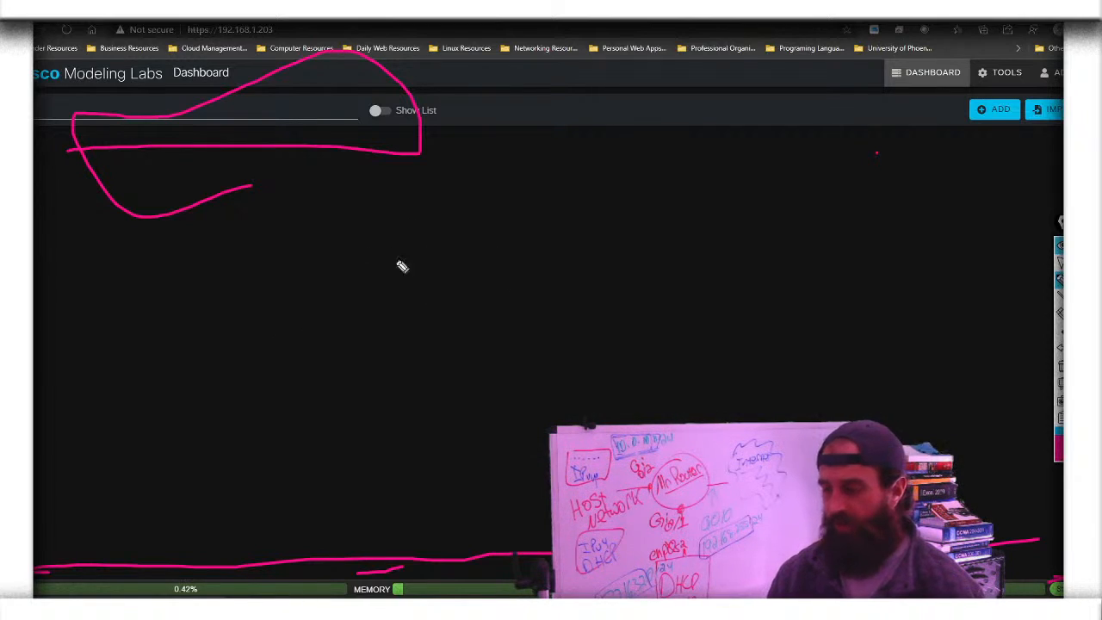
pyautogui.click(1060, 366)
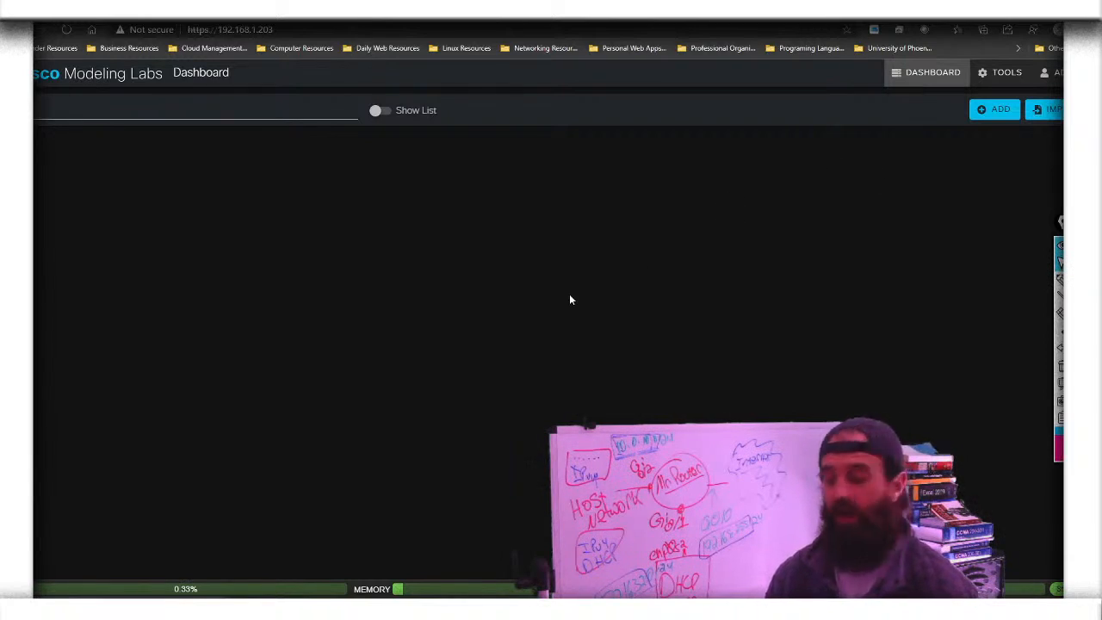
# Add a new lab and rename its title to 'Youtube-lab-1'
pyautogui.click(992, 111)
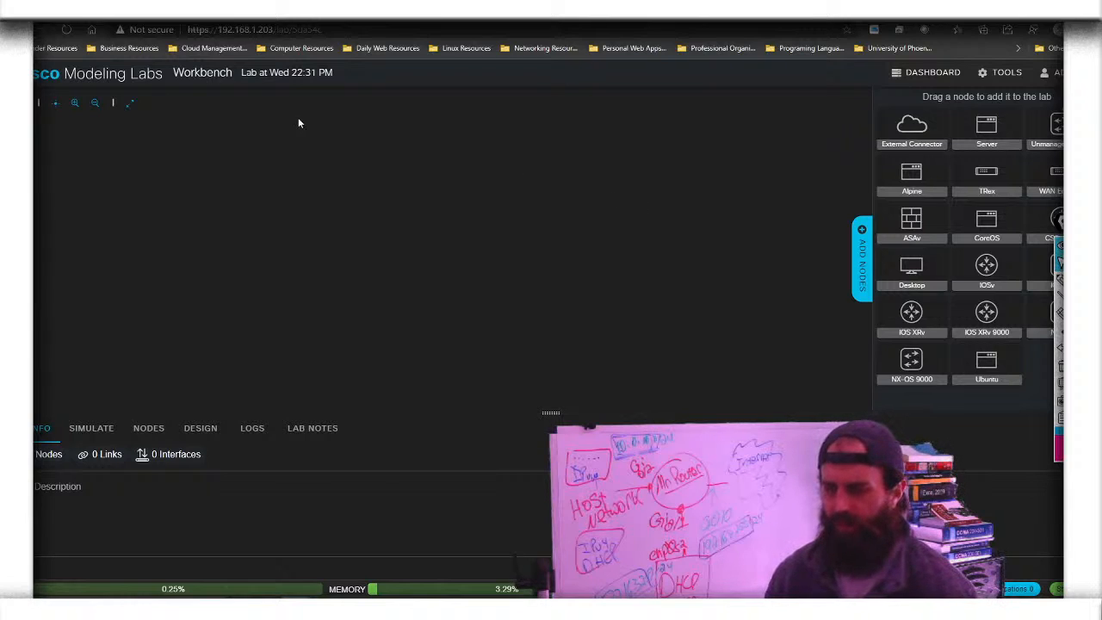
pyautogui.moveTo(336, 73); pyautogui.dragTo(239, 77)
pyautogui.write('Y')
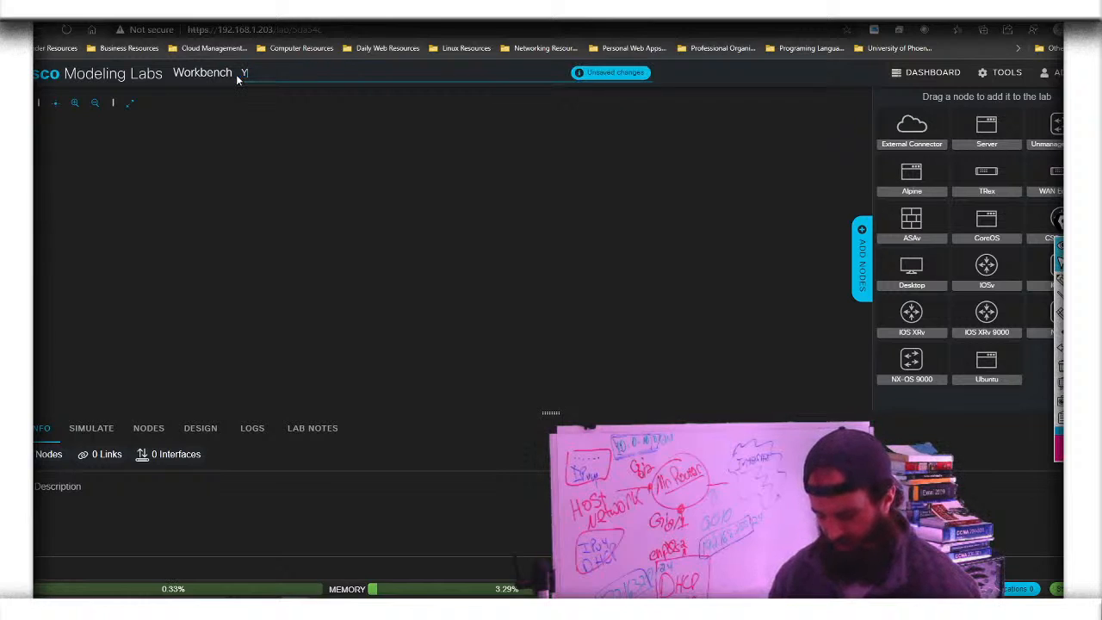
pyautogui.write('outube')
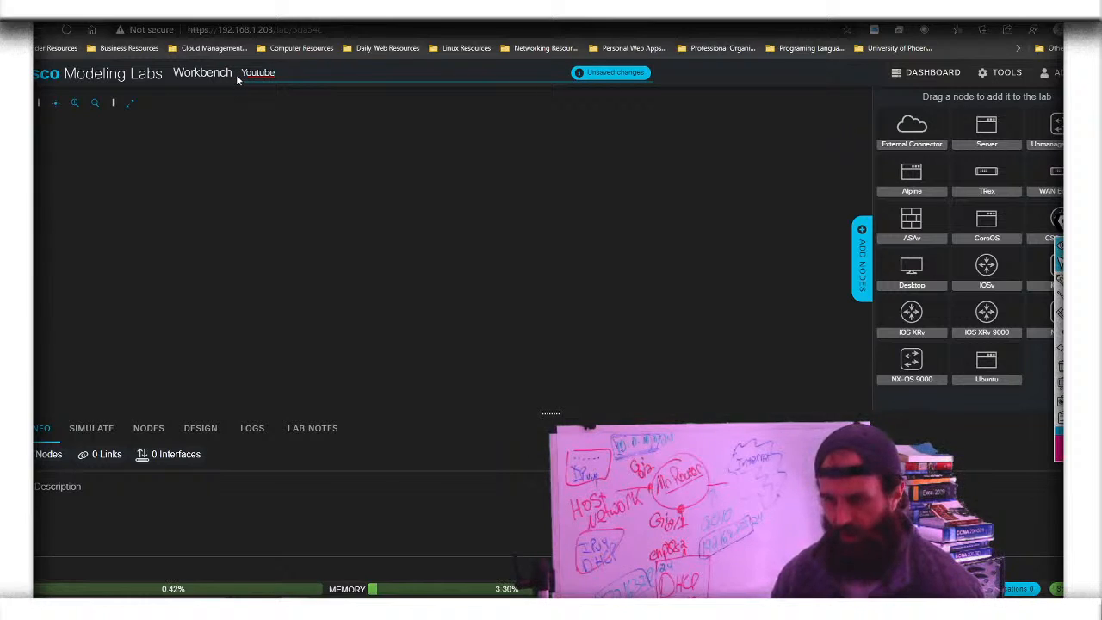
pyautogui.write('-lab-1')
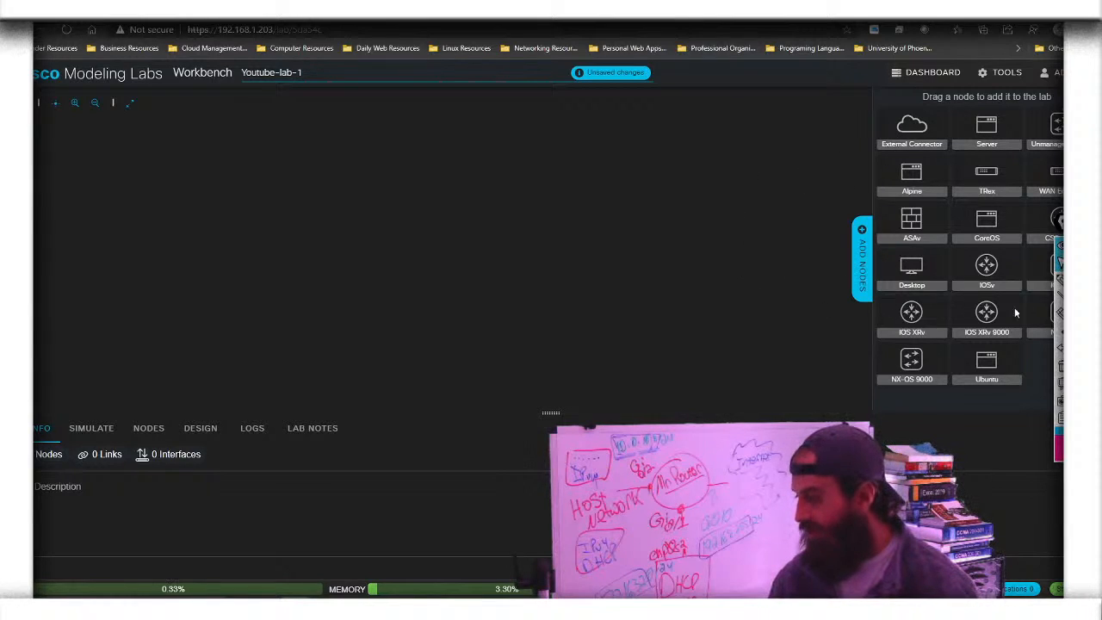
pyautogui.press('Return')
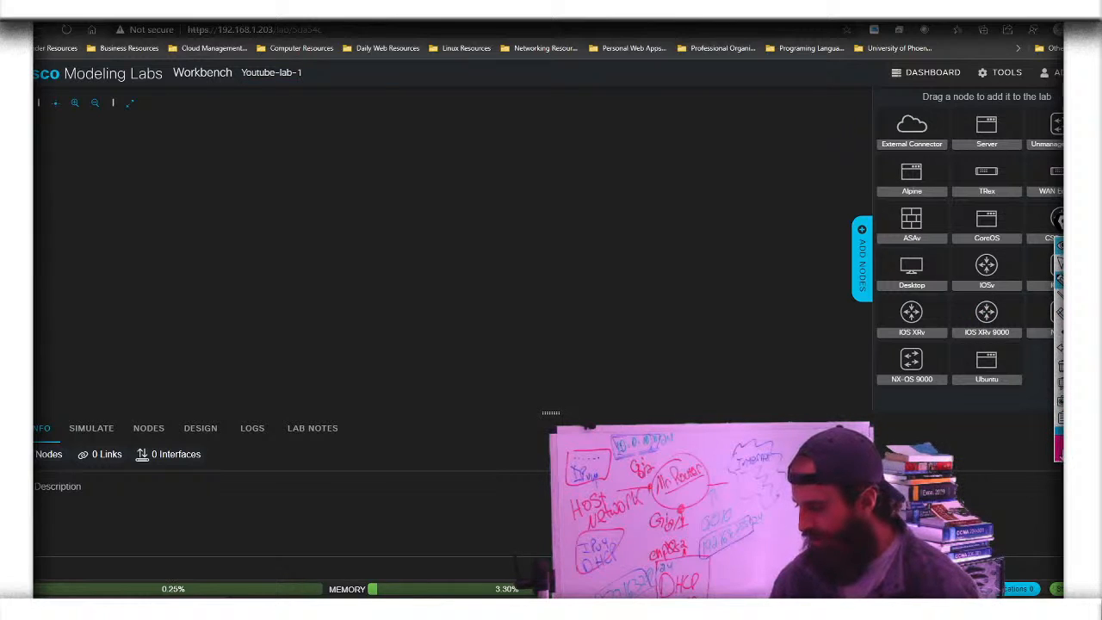
pyautogui.click(1059, 449)
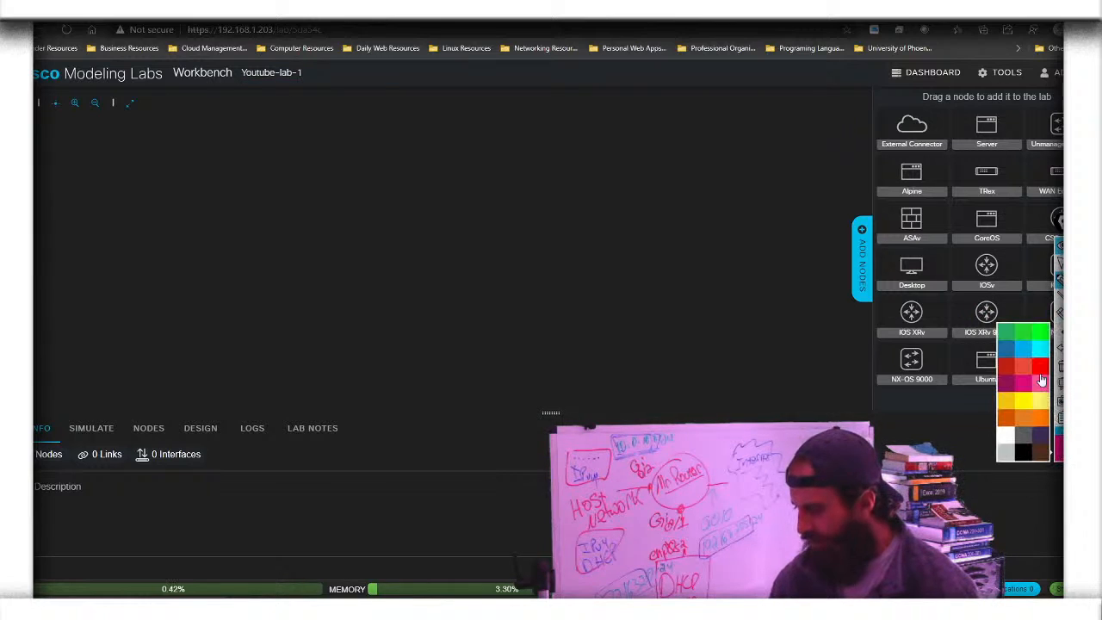
pyautogui.click(1040, 332)
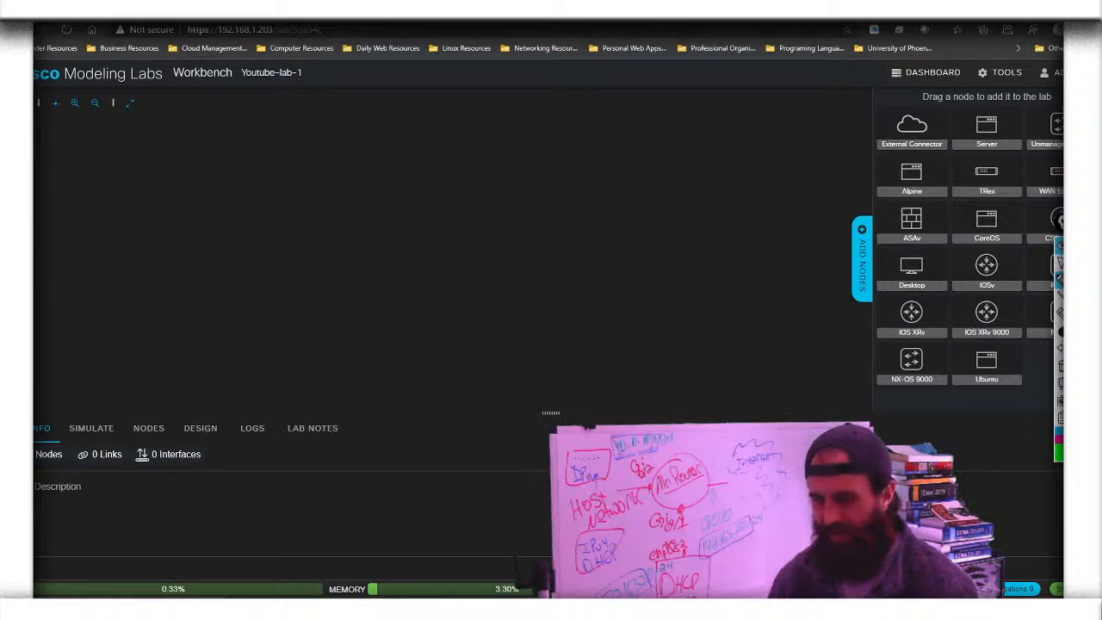
pyautogui.moveTo(35, 284)
pyautogui.mouseDown()
pyautogui.moveTo(86, 234)
pyautogui.moveTo(147, 251)
pyautogui.moveTo(165, 332)
pyautogui.moveTo(220, 353)
pyautogui.moveTo(342, 239)
pyautogui.moveTo(376, 298)
pyautogui.moveTo(594, 201)
pyautogui.moveTo(658, 329)
pyautogui.mouseUp()
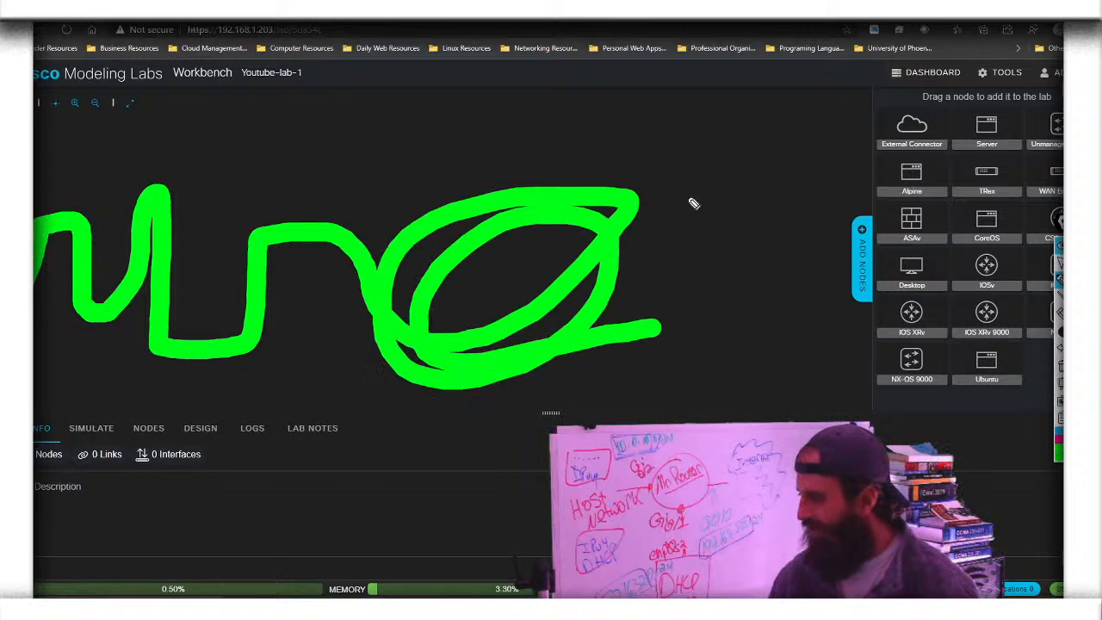
pyautogui.moveTo(51, 161)
pyautogui.mouseDown()
pyautogui.moveTo(423, 166)
pyautogui.moveTo(739, 140)
pyautogui.mouseUp()
pyautogui.moveTo(935, 132)
pyautogui.mouseDown()
pyautogui.moveTo(811, 370)
pyautogui.moveTo(731, 319)
pyautogui.moveTo(715, 168)
pyautogui.moveTo(853, 224)
pyautogui.moveTo(911, 332)
pyautogui.mouseUp()
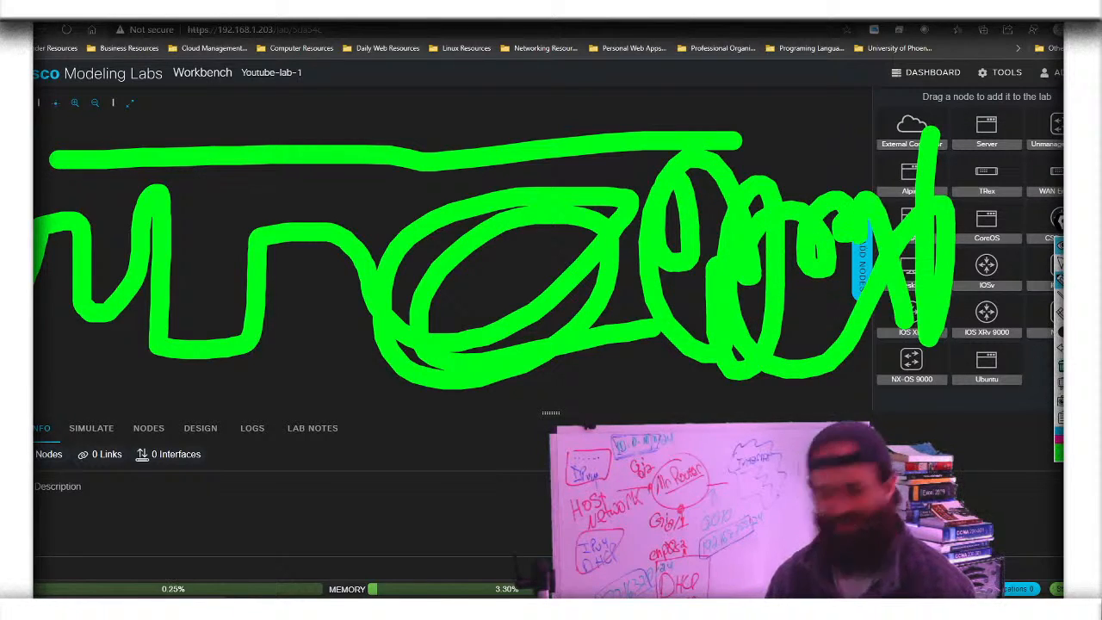
pyautogui.click(1060, 365)
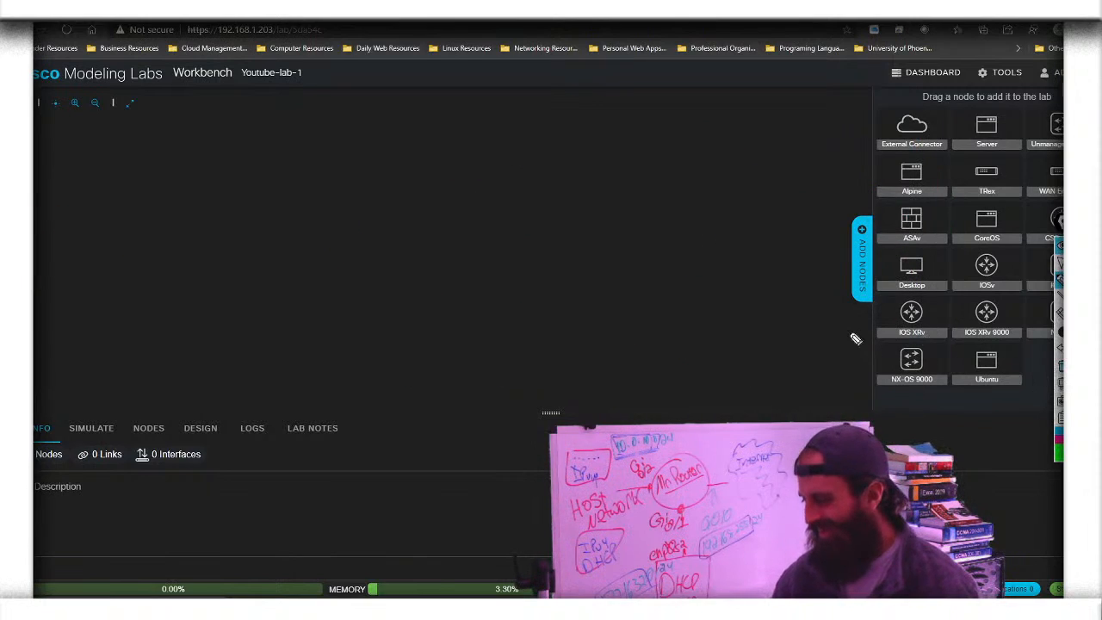
pyautogui.moveTo(1061, 333)
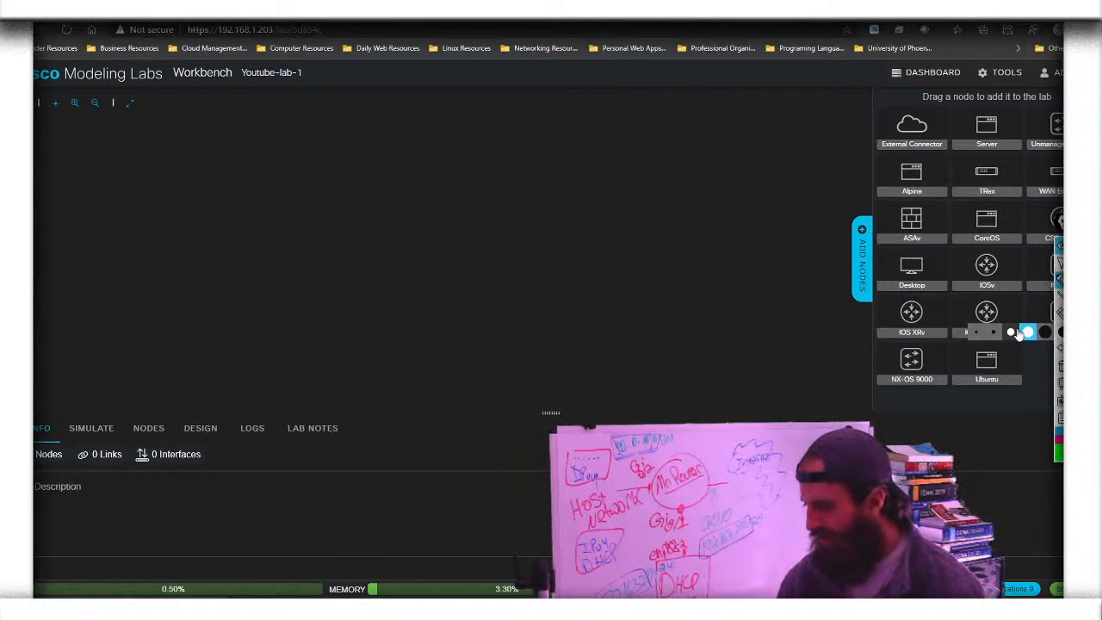
pyautogui.click(1014, 332)
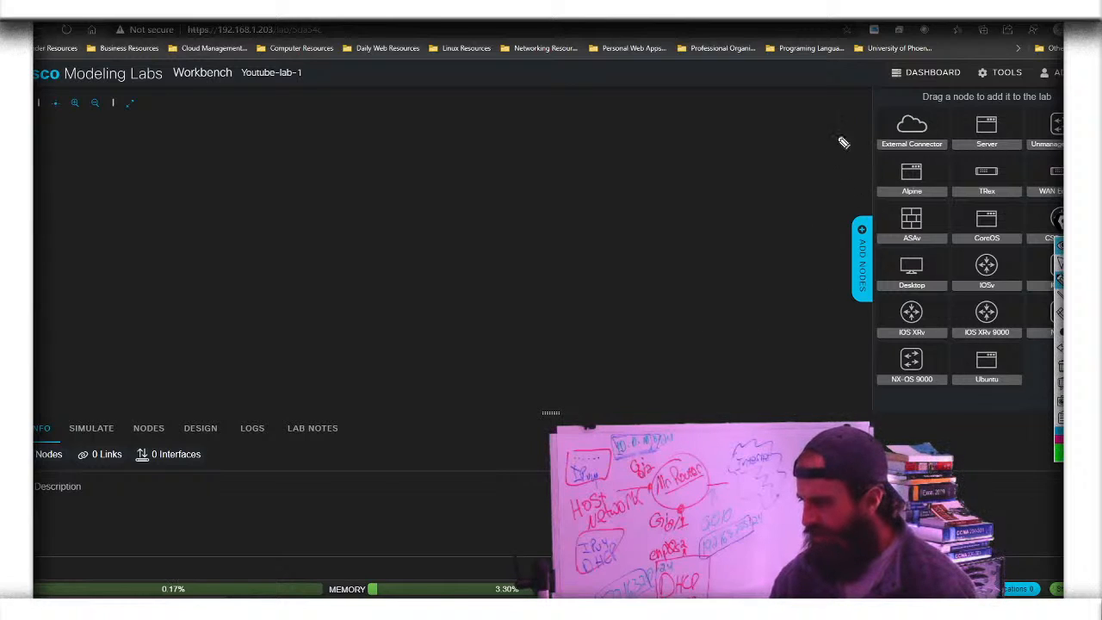
pyautogui.moveTo(850, 97); pyautogui.dragTo(851, 175)
pyautogui.moveTo(834, 230); pyautogui.dragTo(840, 375)
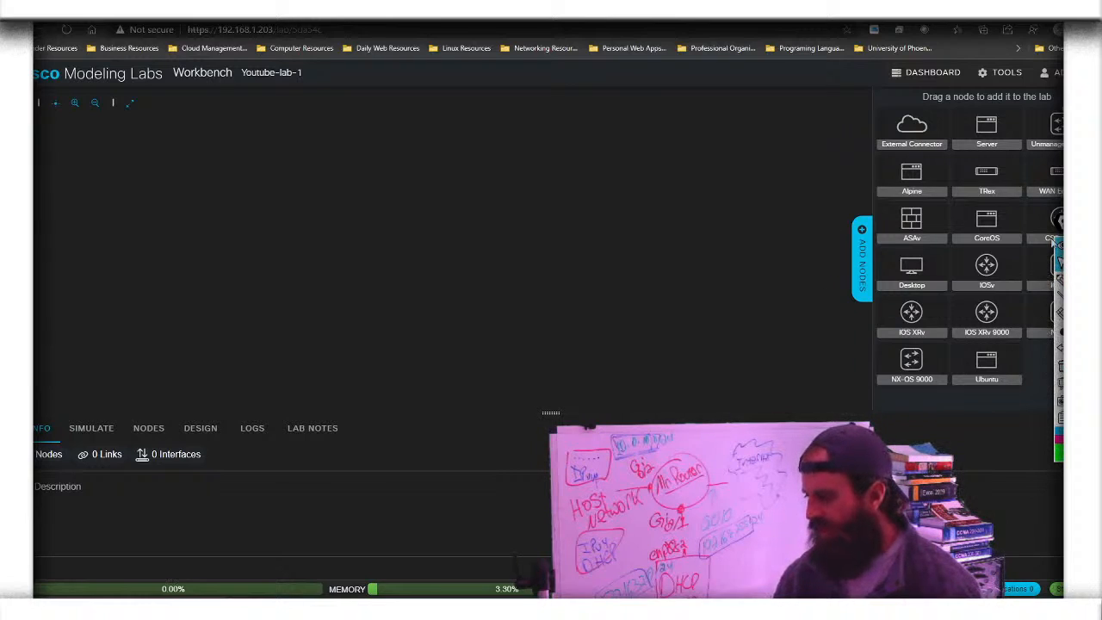
pyautogui.click(1060, 246)
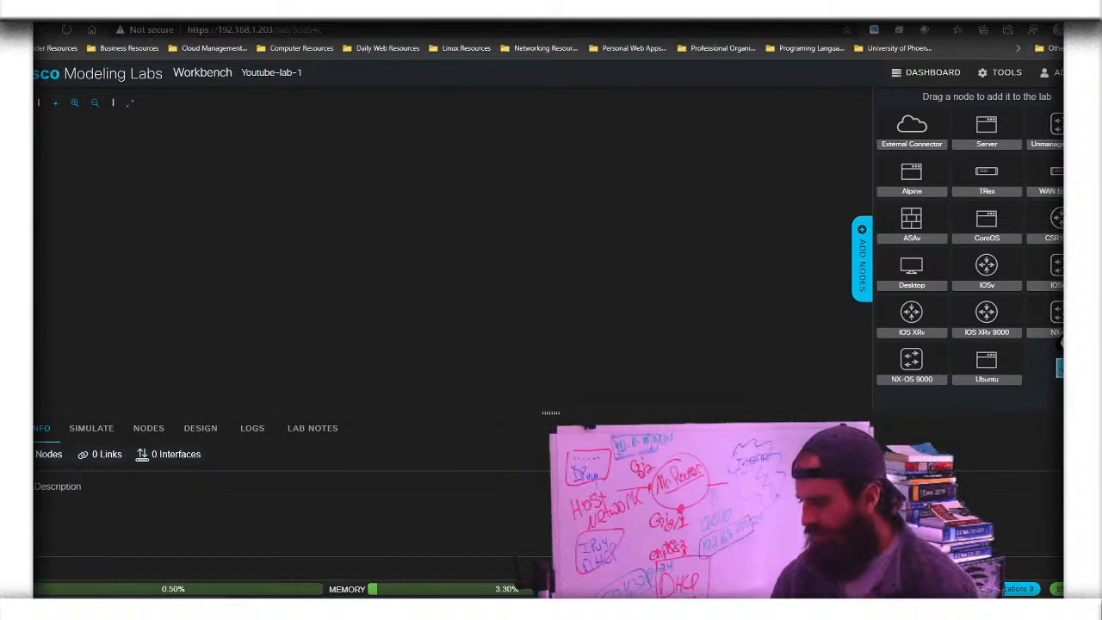
pyautogui.moveTo(1067, 272); pyautogui.dragTo(1062, 195)
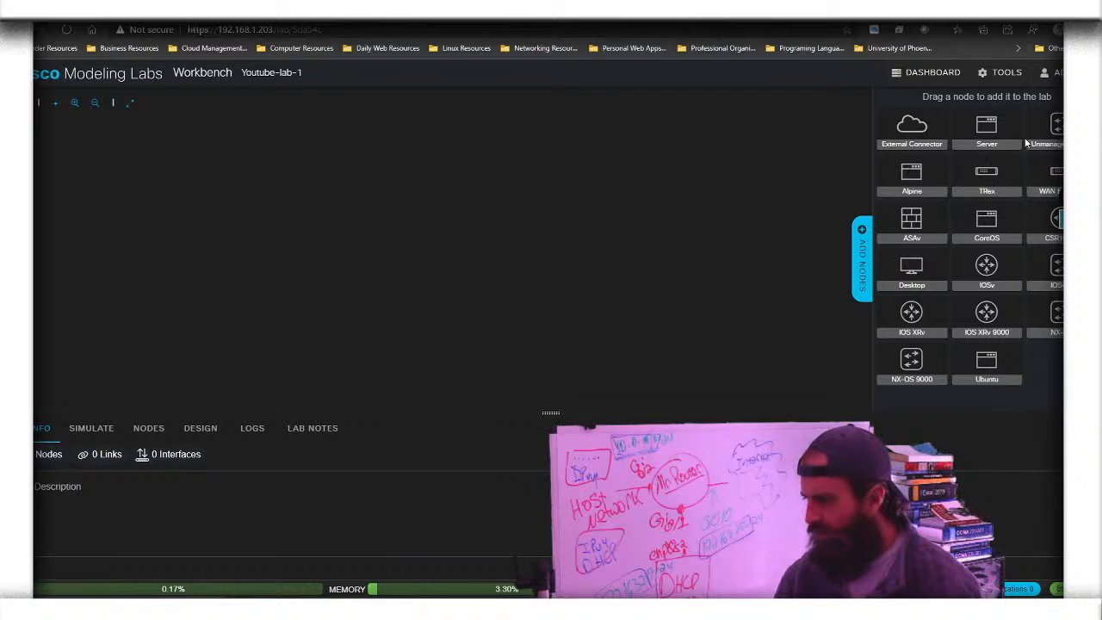
# Drop an External Connector, an IOSv router and a Desktop onto the canvas
pyautogui.moveTo(911, 127); pyautogui.dragTo(607, 228)
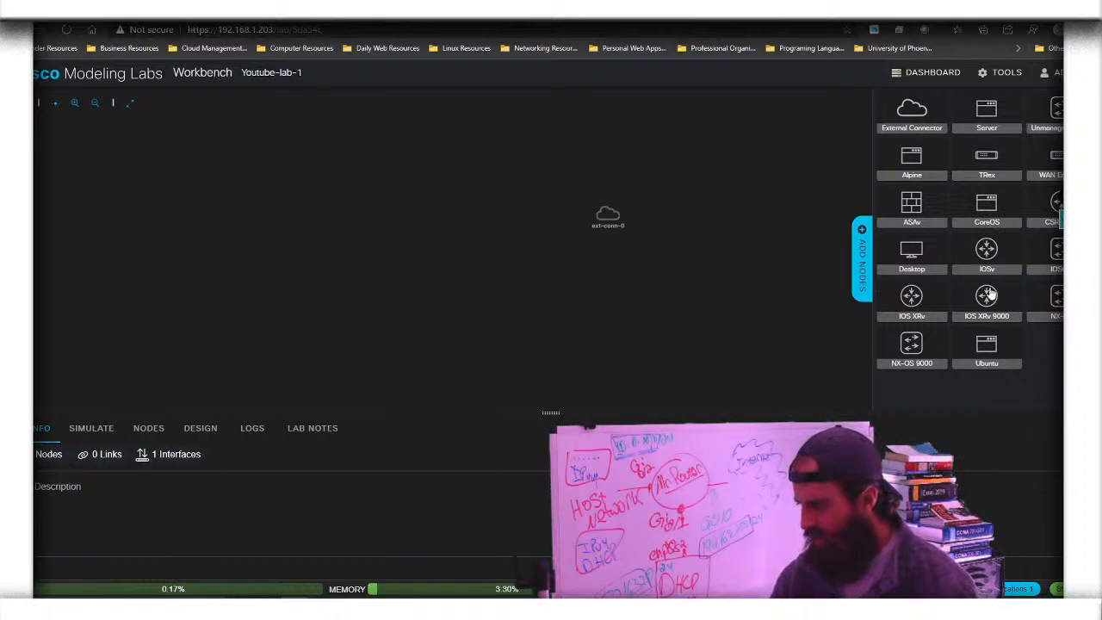
pyautogui.moveTo(988, 250); pyautogui.dragTo(540, 215)
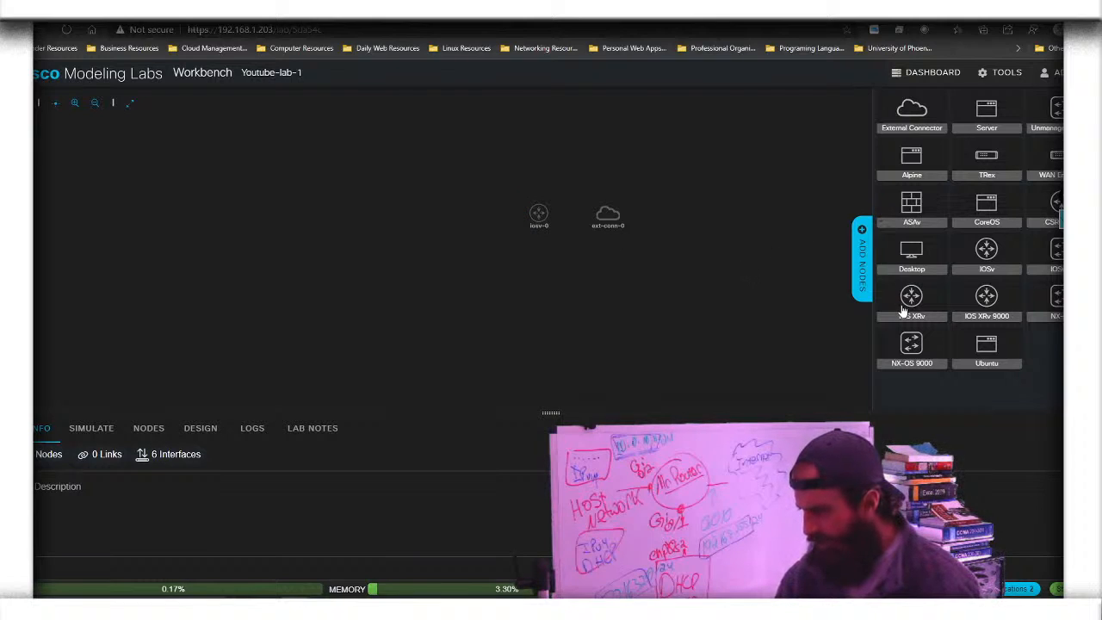
pyautogui.moveTo(911, 256); pyautogui.dragTo(449, 217)
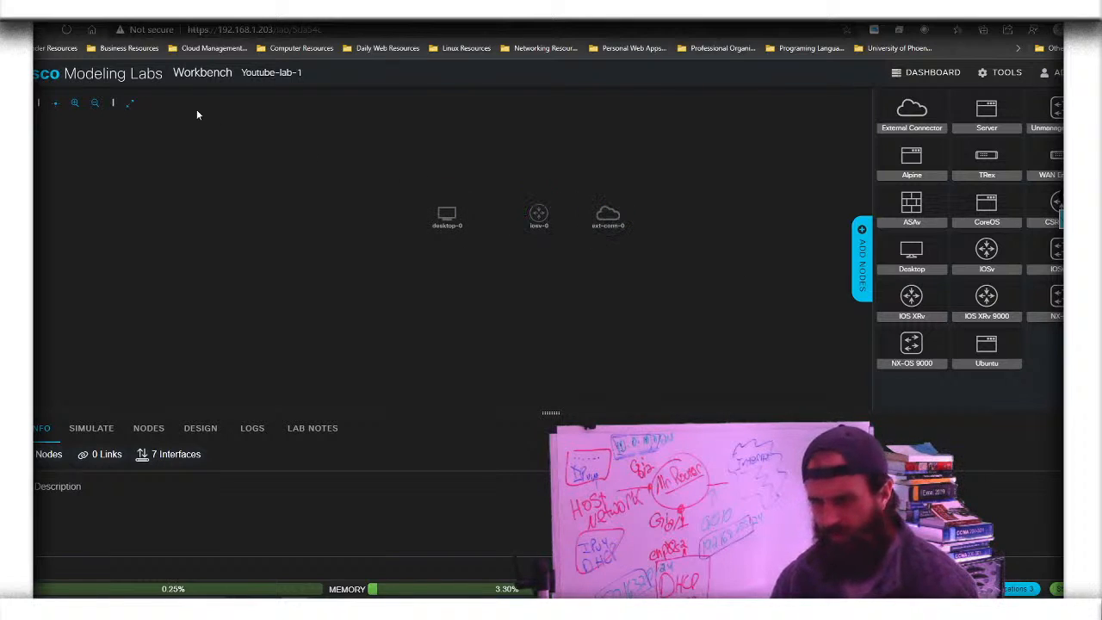
pyautogui.click(76, 103)
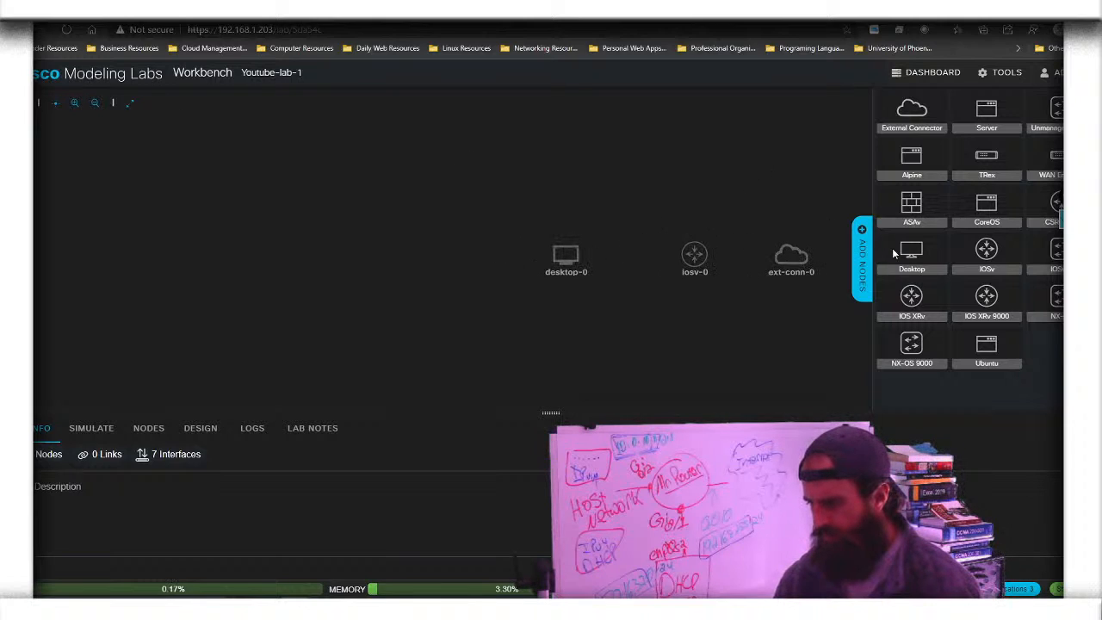
pyautogui.click(863, 245)
# Zoom in and line up desktop-0, iosv-0 and ext-conn-0 in one horizontal row
pyautogui.moveTo(568, 255)
pyautogui.moveTo(514, 275); pyautogui.dragTo(336, 239)
pyautogui.click(77, 108)
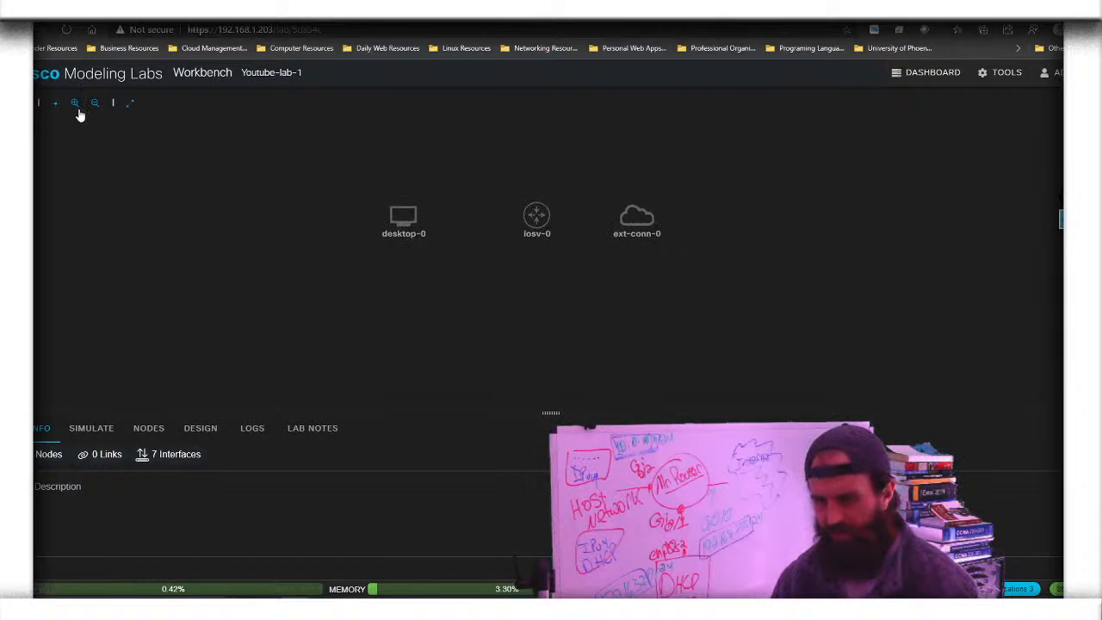
pyautogui.click(78, 109)
pyautogui.click(78, 109)
pyautogui.click(77, 110)
pyautogui.click(78, 109)
pyautogui.click(77, 109)
pyautogui.click(77, 110)
pyautogui.click(77, 110)
pyautogui.moveTo(392, 209); pyautogui.dragTo(250, 179)
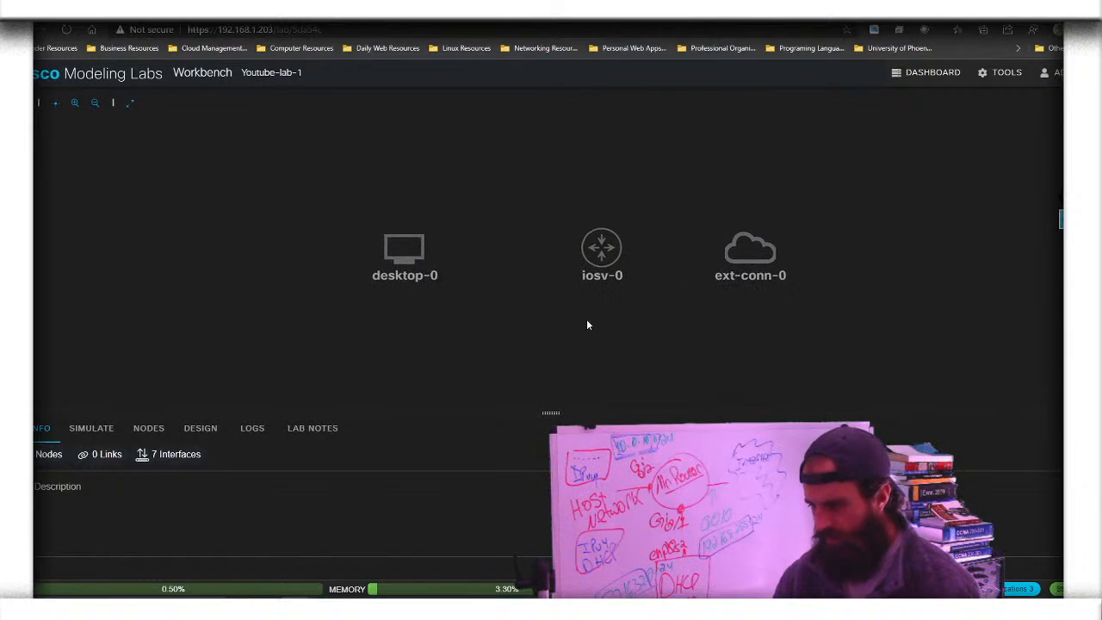
pyautogui.moveTo(629, 261); pyautogui.dragTo(580, 210)
pyautogui.moveTo(405, 249); pyautogui.dragTo(404, 199)
pyautogui.moveTo(730, 248); pyautogui.dragTo(729, 196)
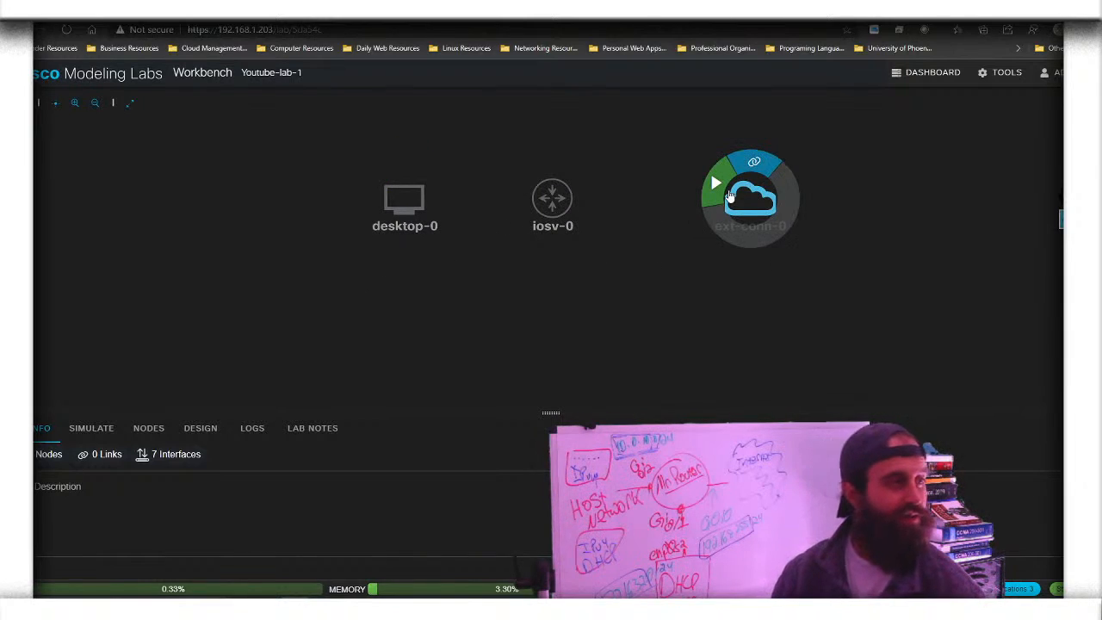
# Enter 'Internet' as the external connector's name
pyautogui.click(758, 205)
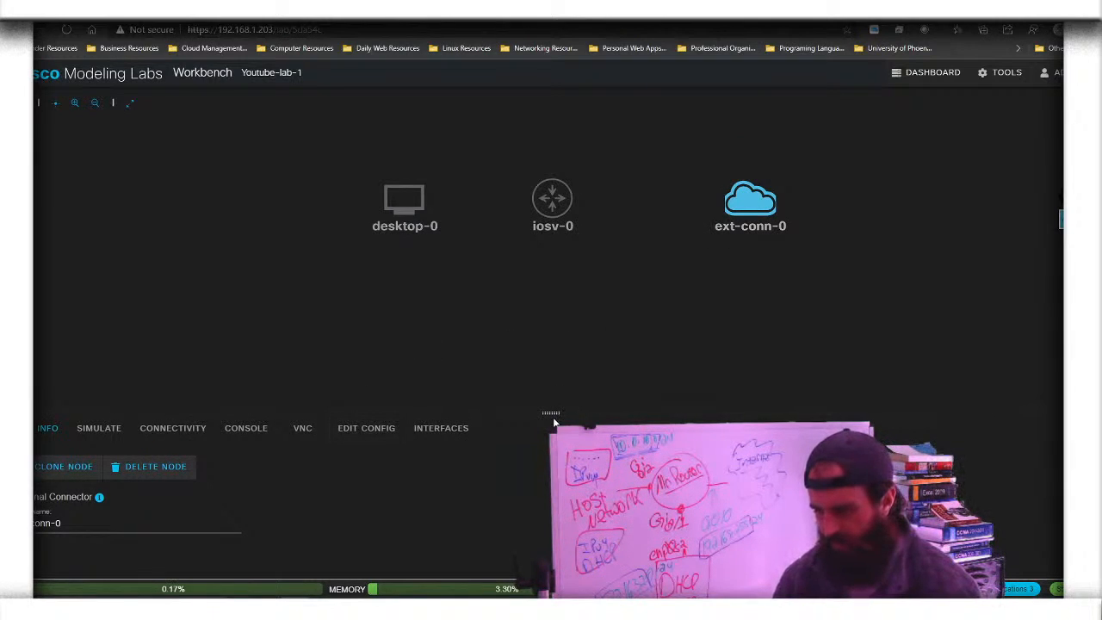
pyautogui.moveTo(551, 413); pyautogui.dragTo(551, 280)
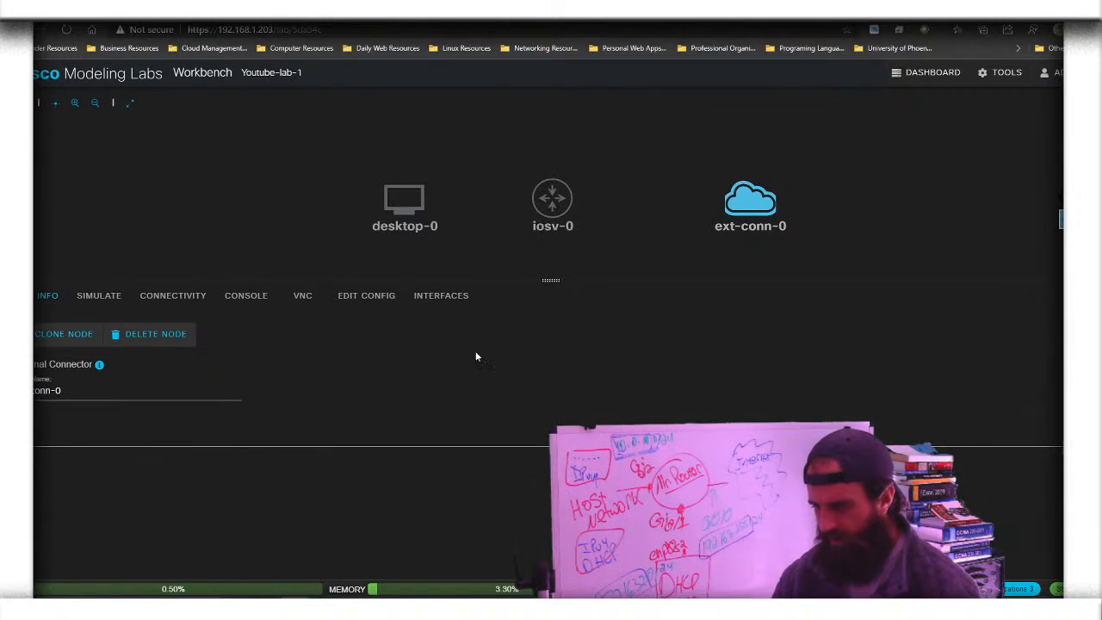
pyautogui.tripleClick(48, 390)
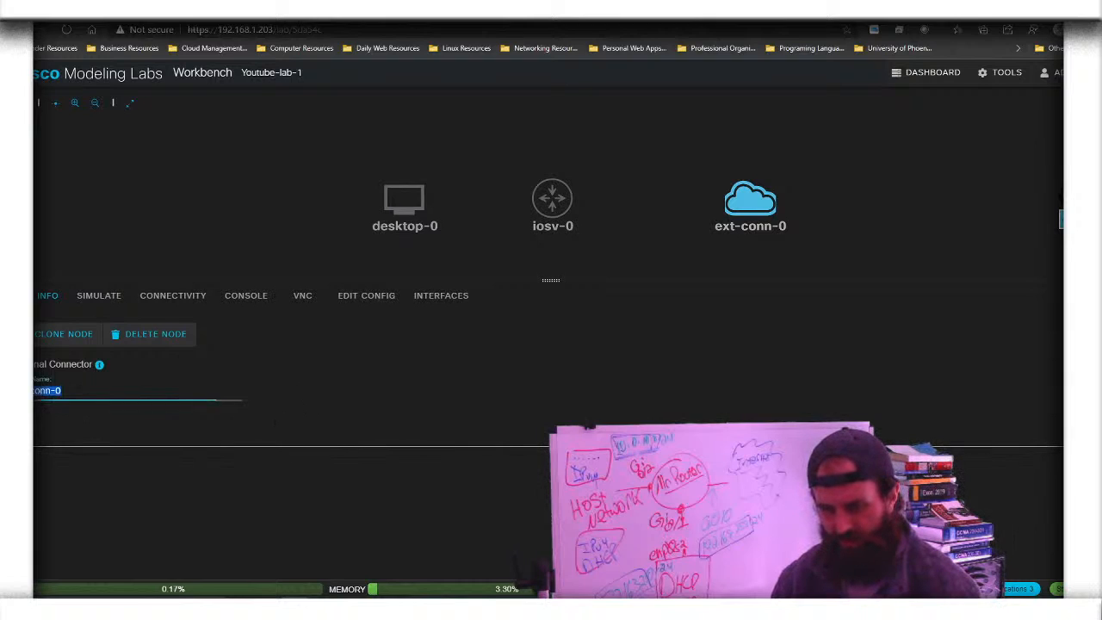
pyautogui.press('BackSpace')
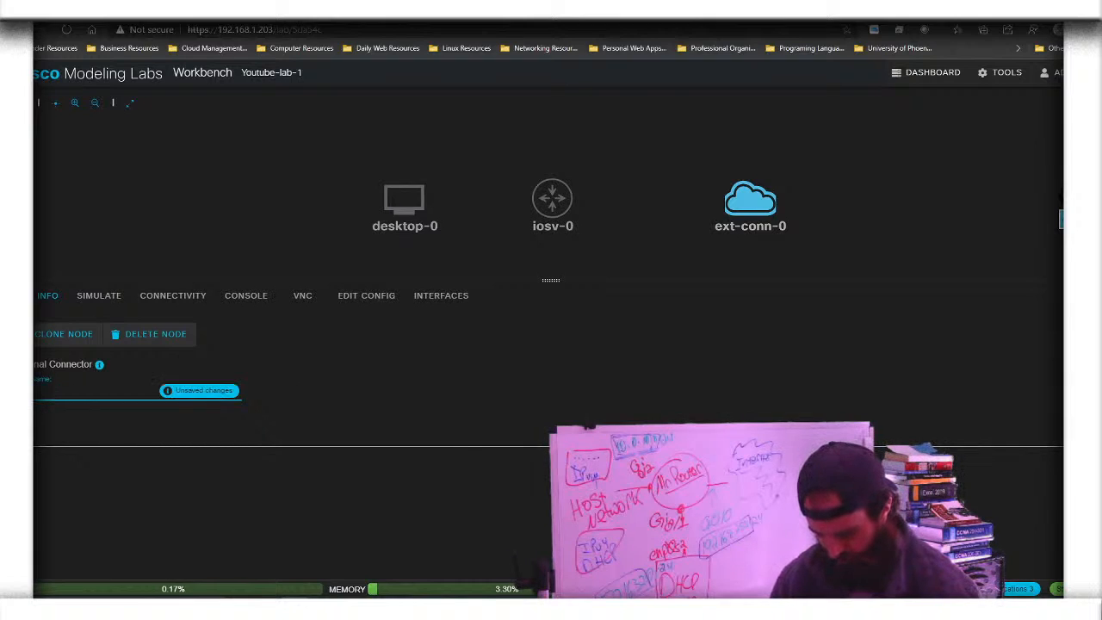
pyautogui.write('Internet')
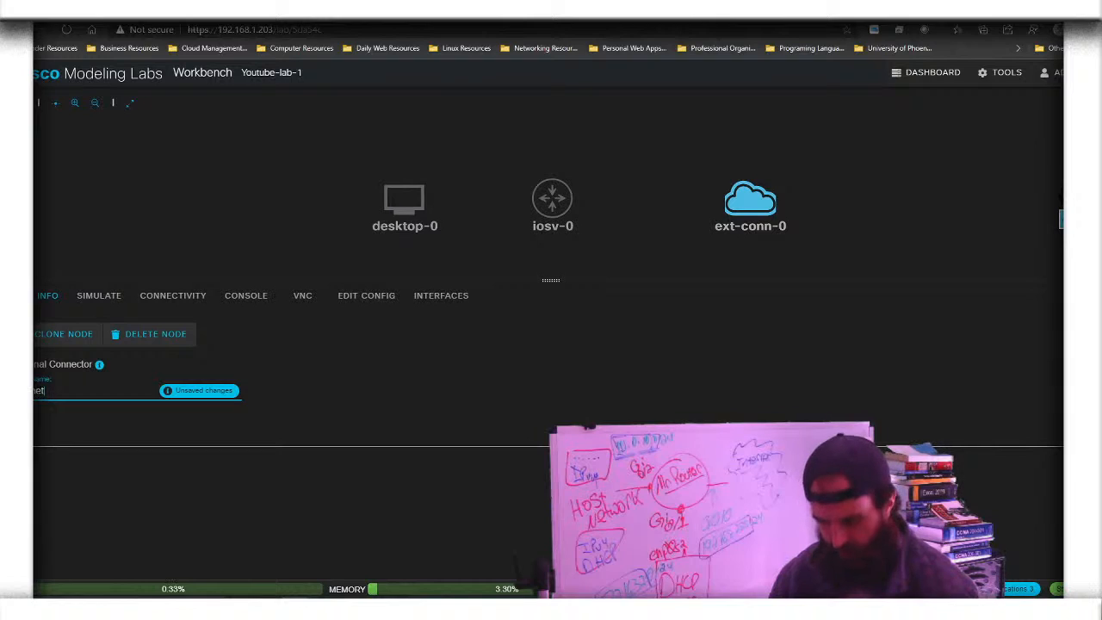
# Rename the iosv-0 router to 'Router'
pyautogui.click(552, 198)
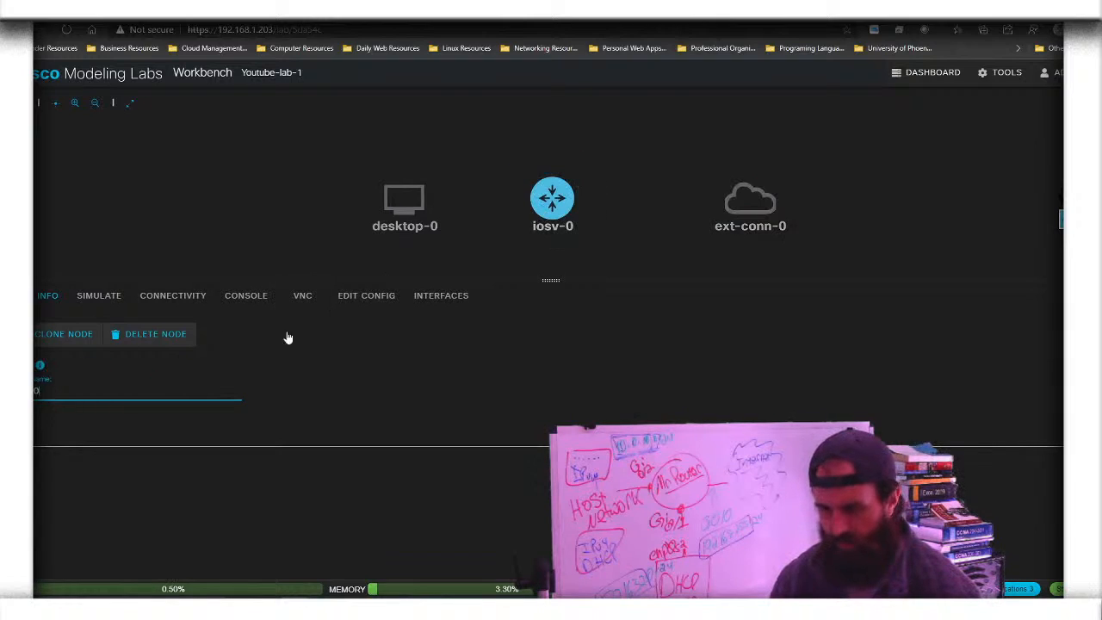
pyautogui.hotkey('ctrl', 'a')
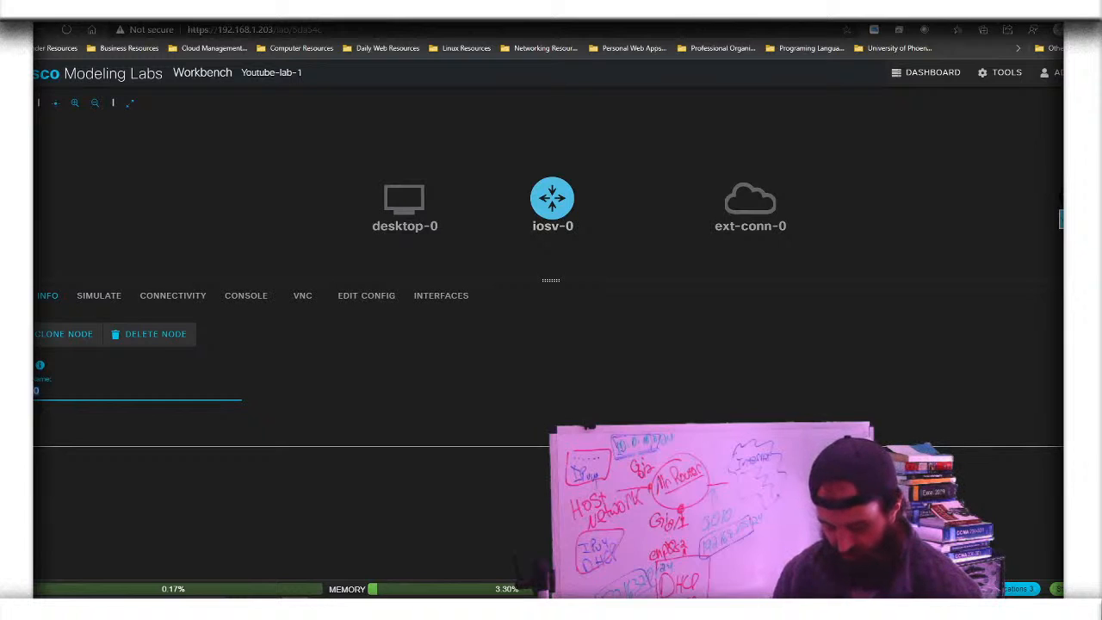
pyautogui.press('BackSpace')
pyautogui.write('Router')
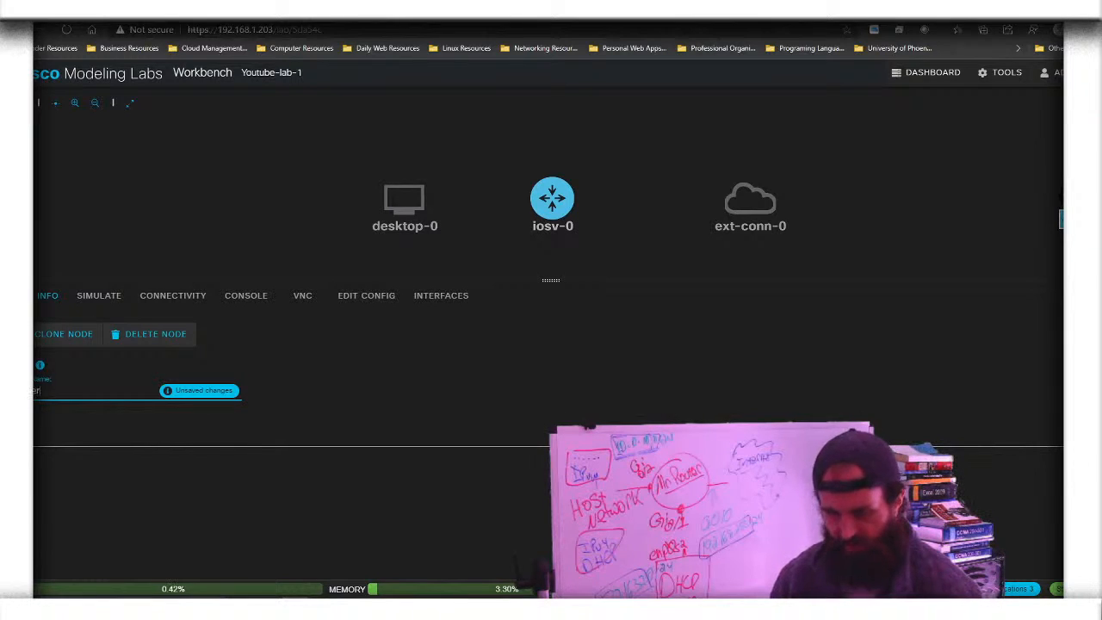
pyautogui.click(200, 396)
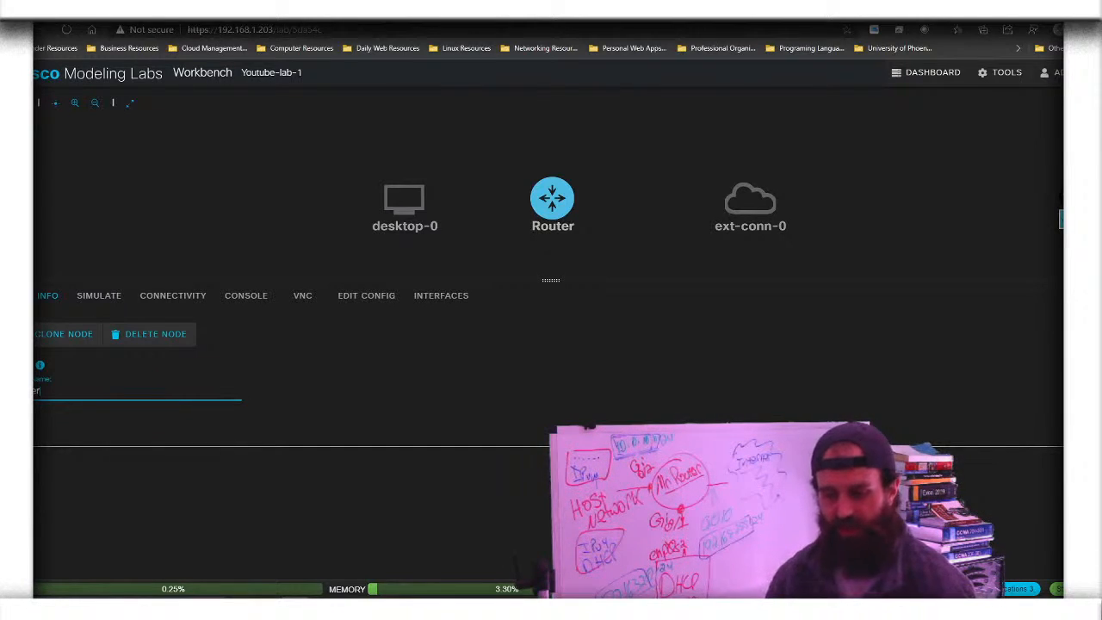
# Correct the connector's name to 'Internet' and apply it
pyautogui.click(739, 224)
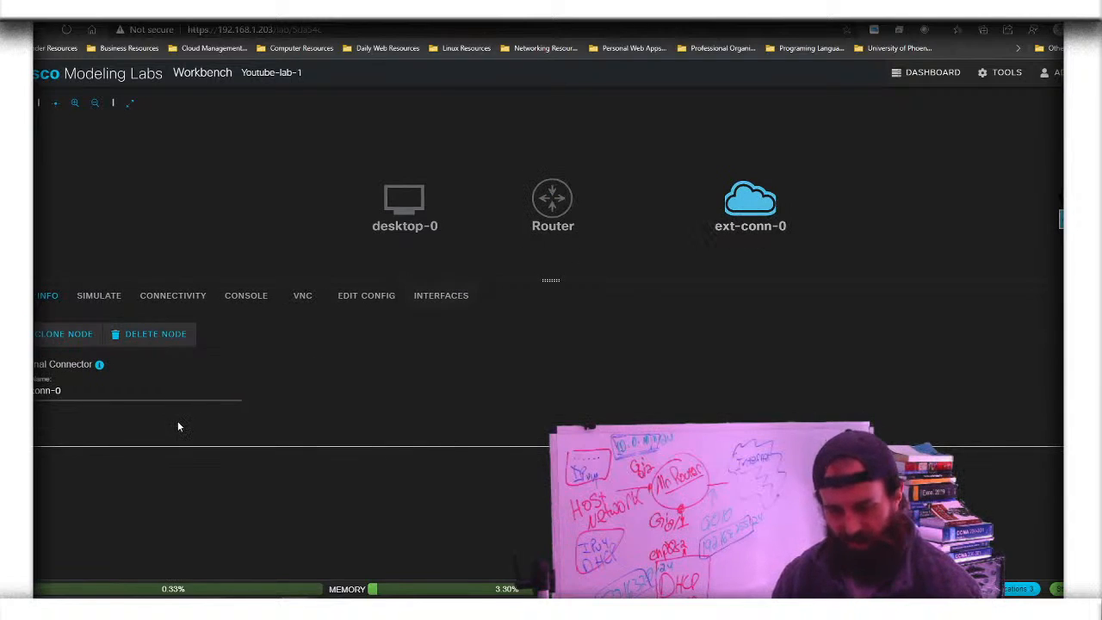
pyautogui.moveTo(69, 391); pyautogui.dragTo(32, 392)
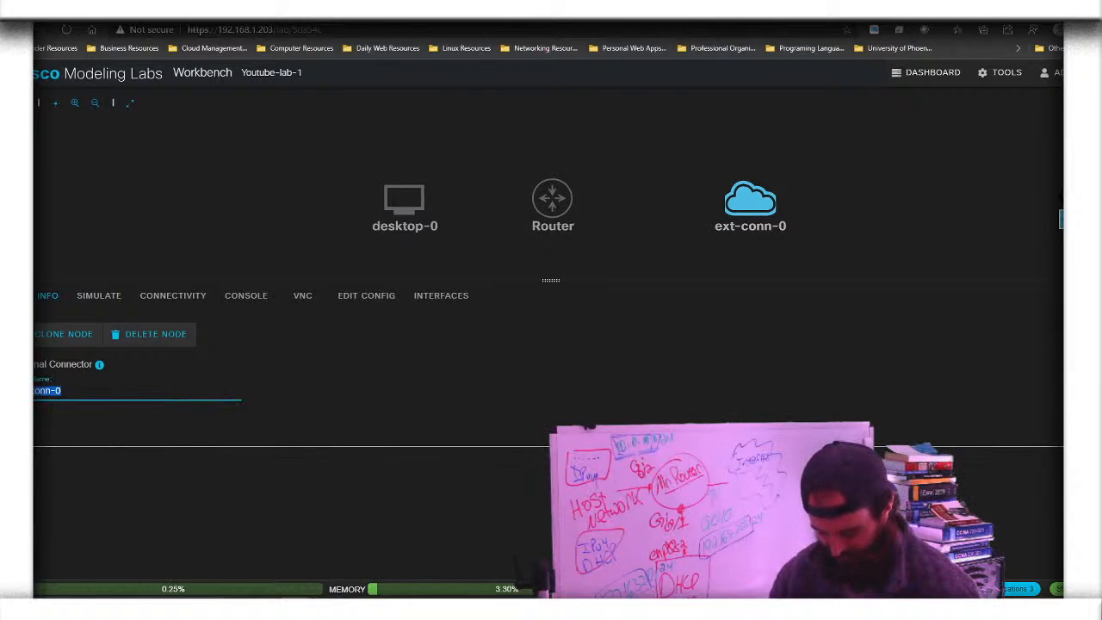
pyautogui.press('BackSpace')
pyautogui.write('net')
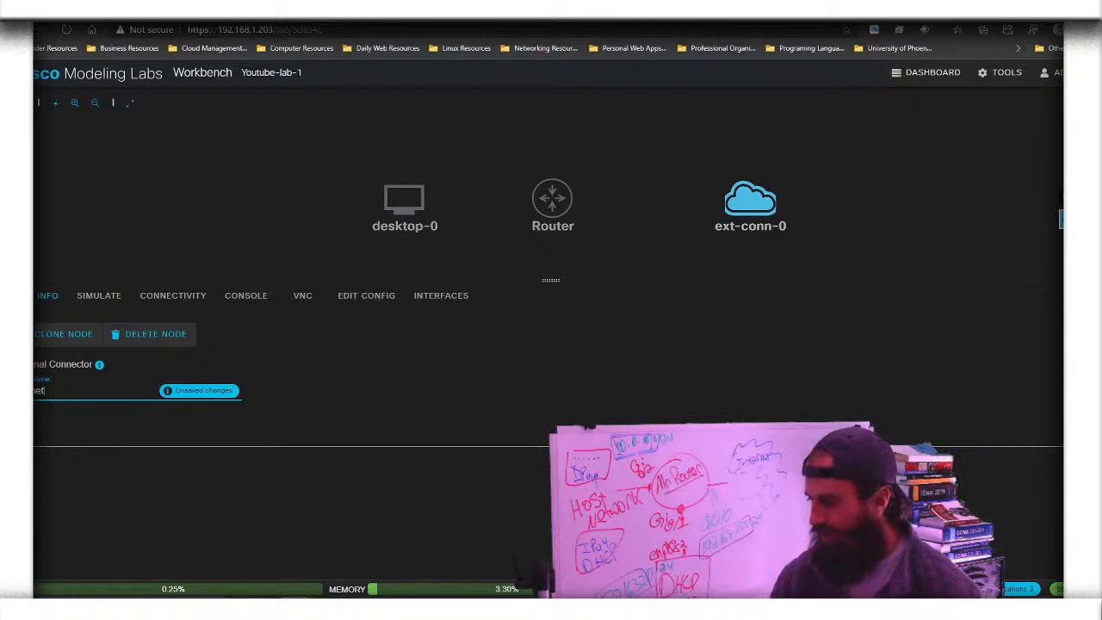
pyautogui.press('Return')
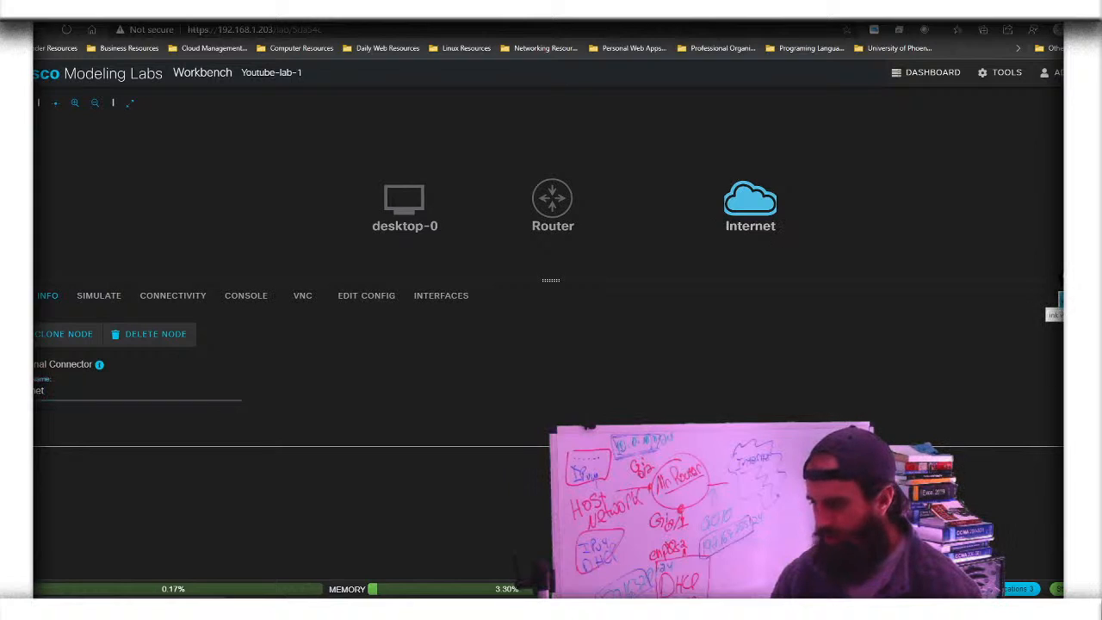
pyautogui.click(1063, 299)
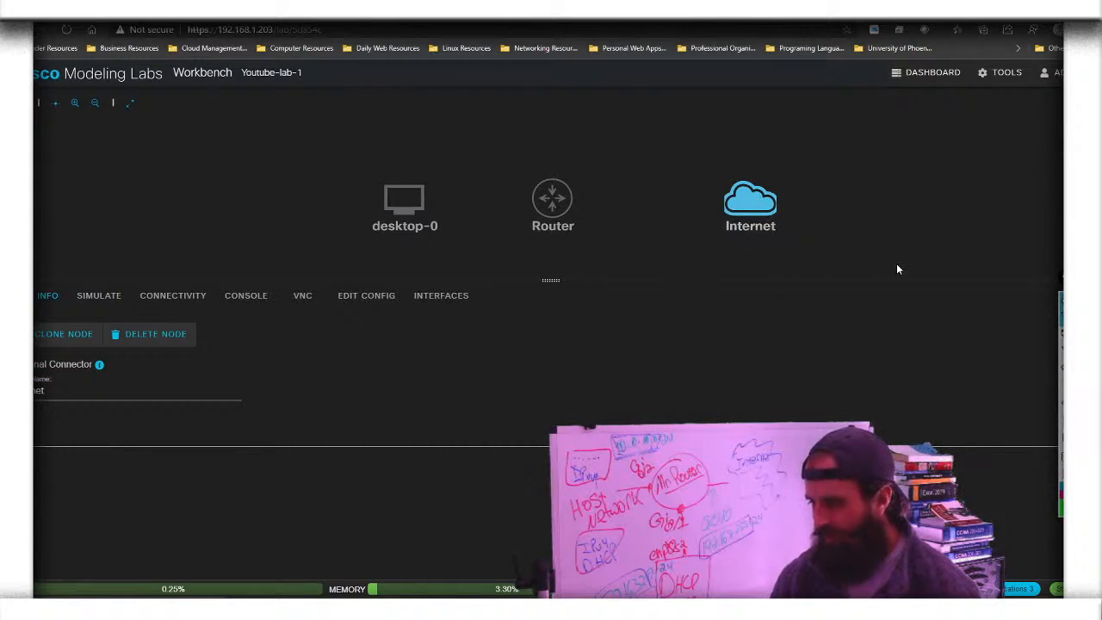
pyautogui.moveTo(1063, 336)
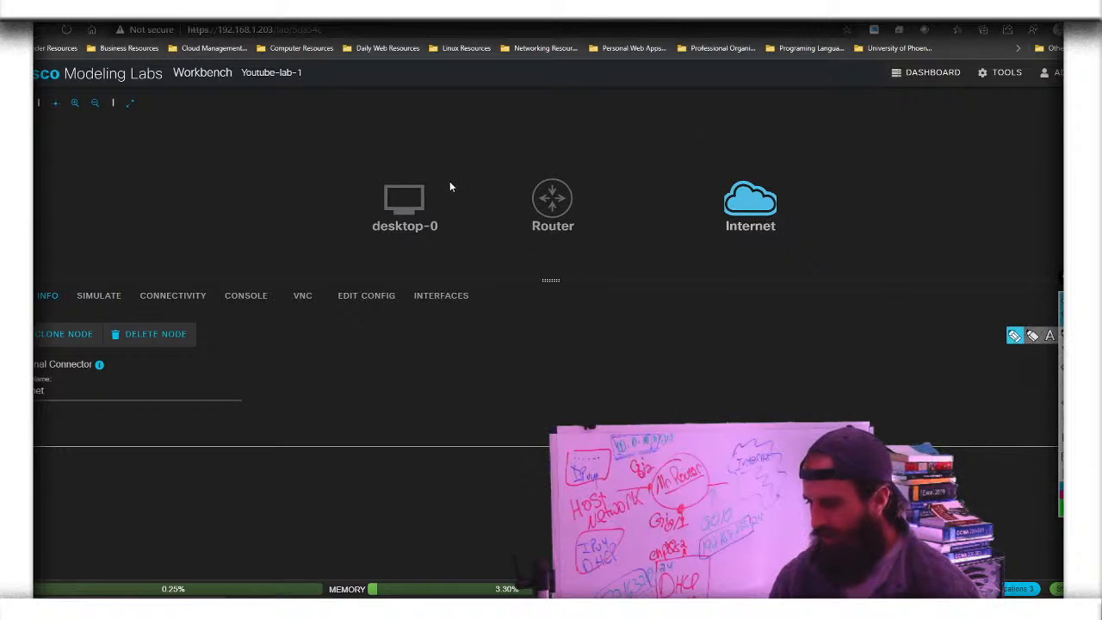
# Rename desktop-0 to 'Host-1'
pyautogui.click(411, 205)
pyautogui.tripleClick(75, 388)
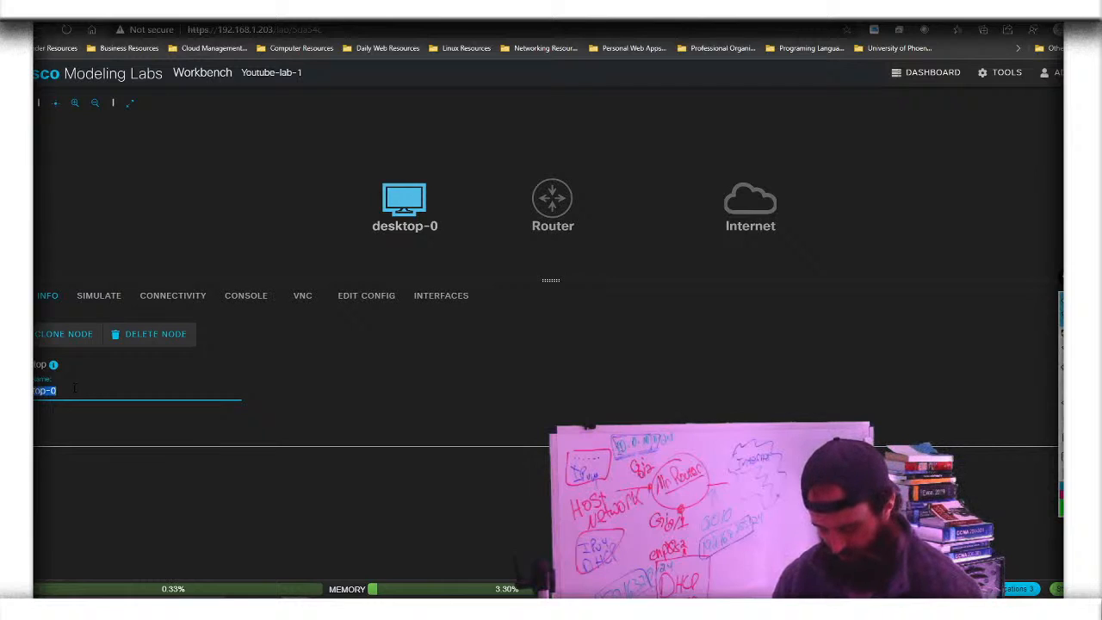
pyautogui.press('BackSpace')
pyautogui.write('Host-1')
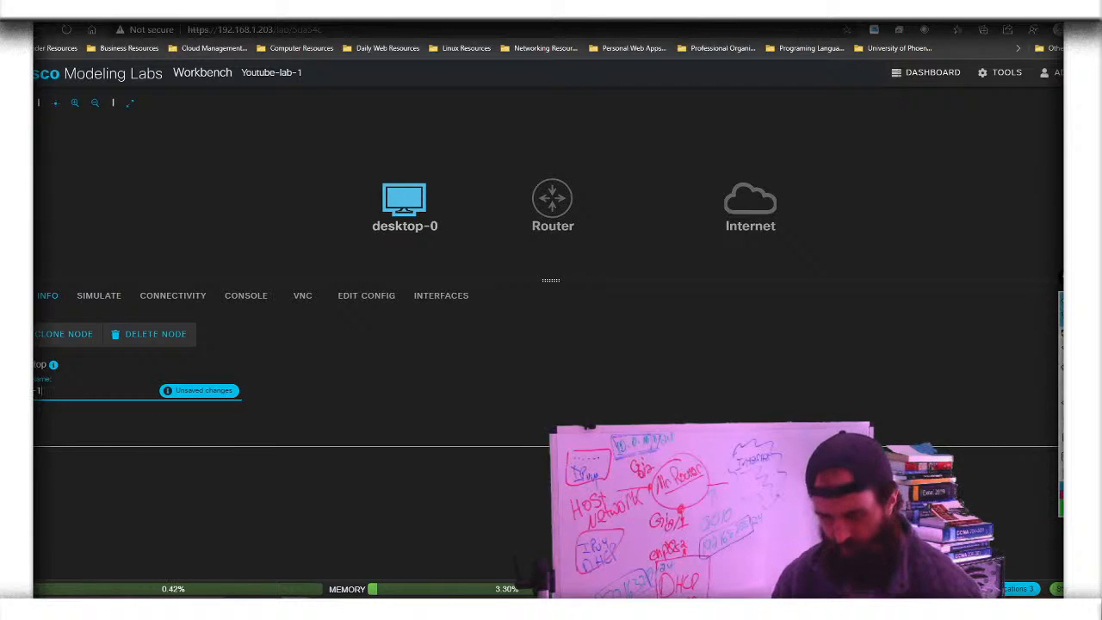
pyautogui.click(204, 398)
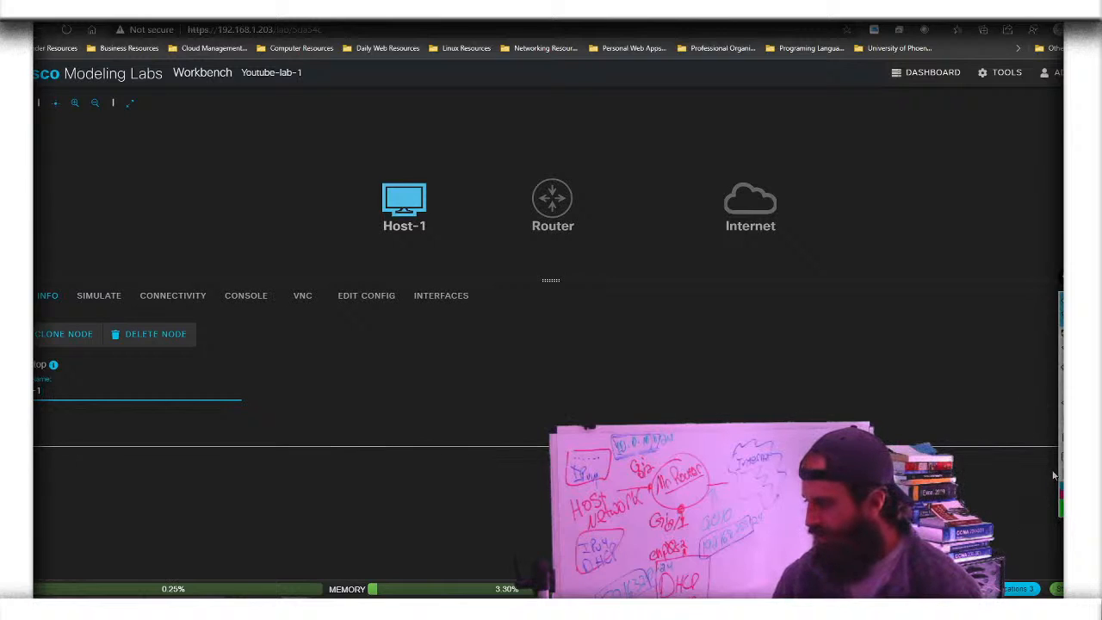
pyautogui.click(715, 399)
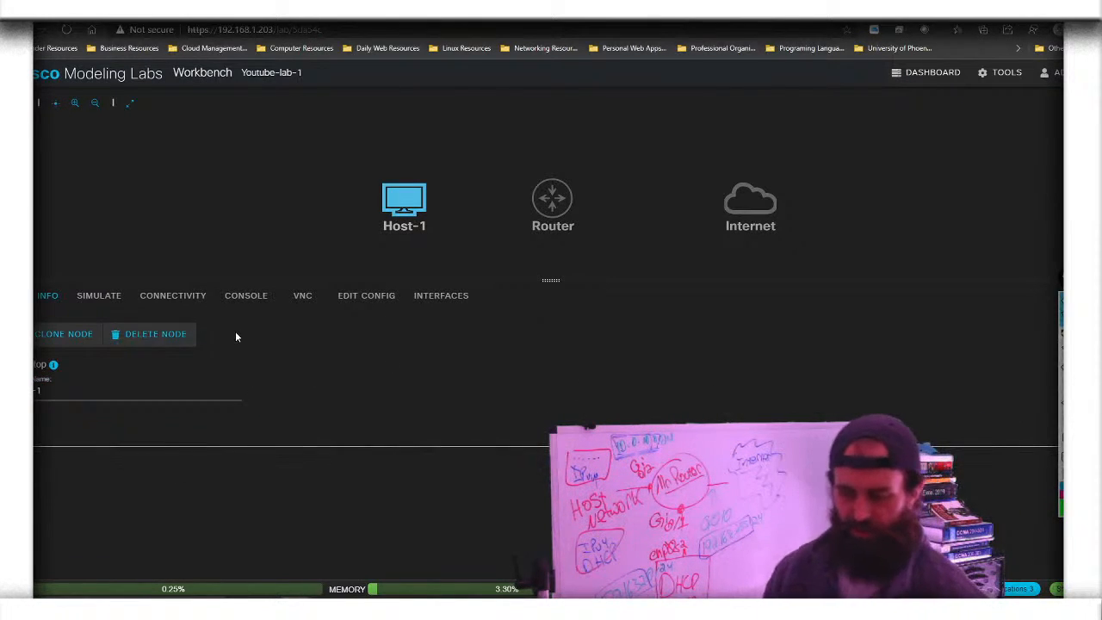
pyautogui.click(96, 299)
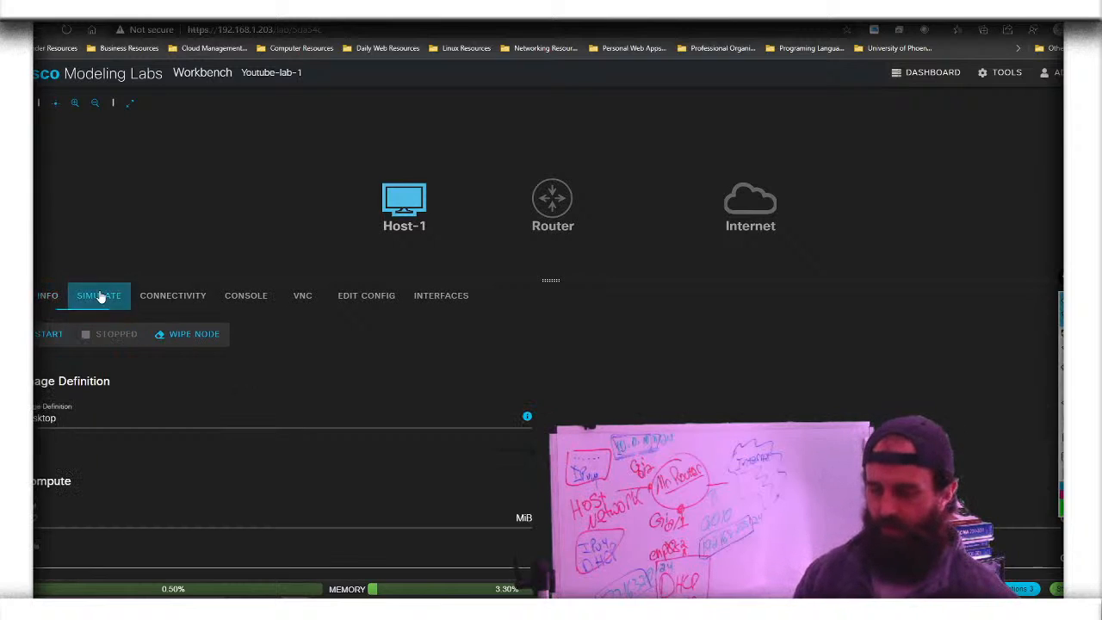
pyautogui.click(164, 293)
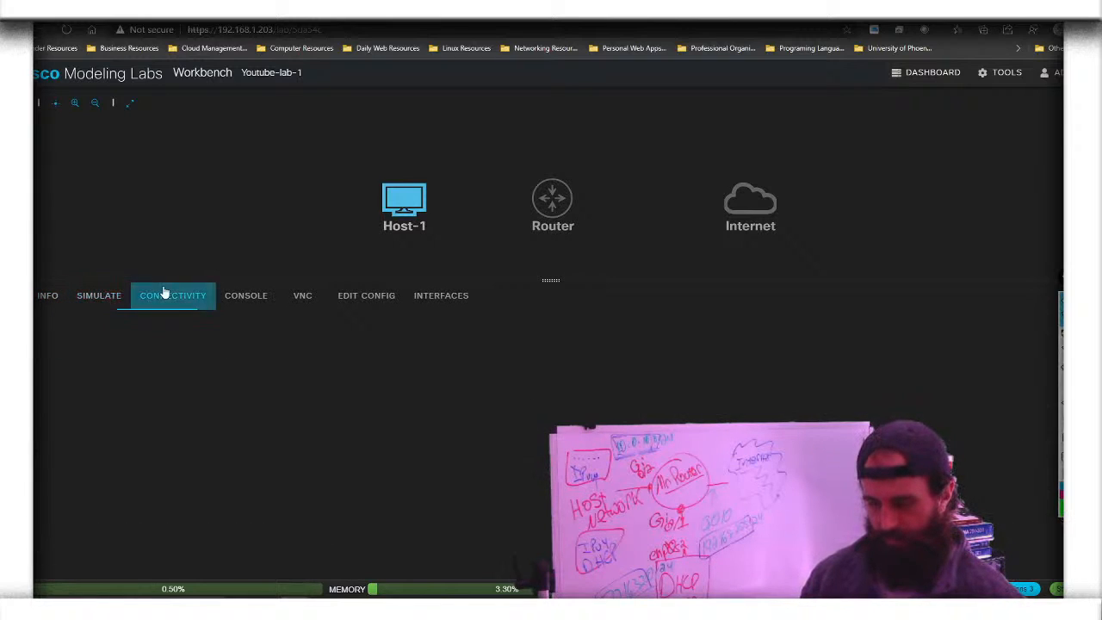
pyautogui.click(256, 293)
pyautogui.click(314, 295)
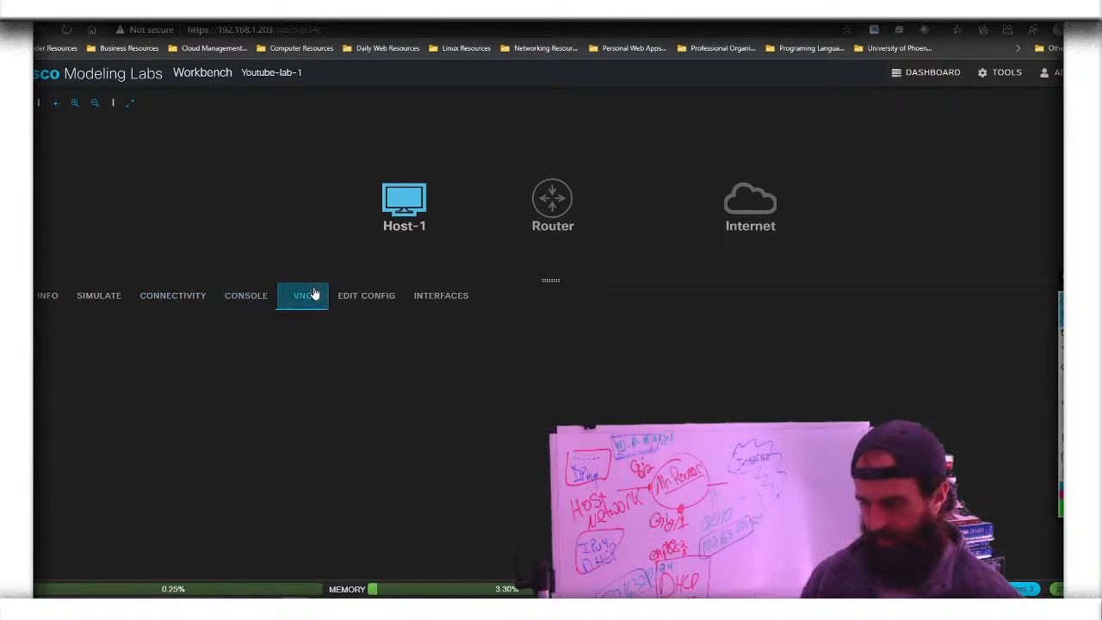
pyautogui.click(368, 294)
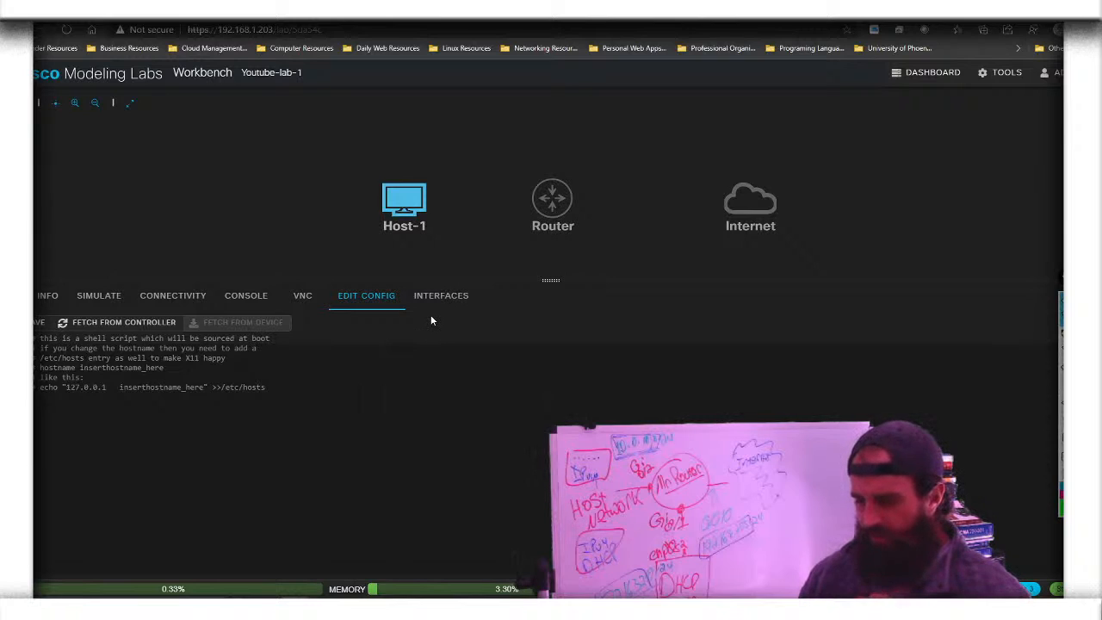
pyautogui.click(444, 295)
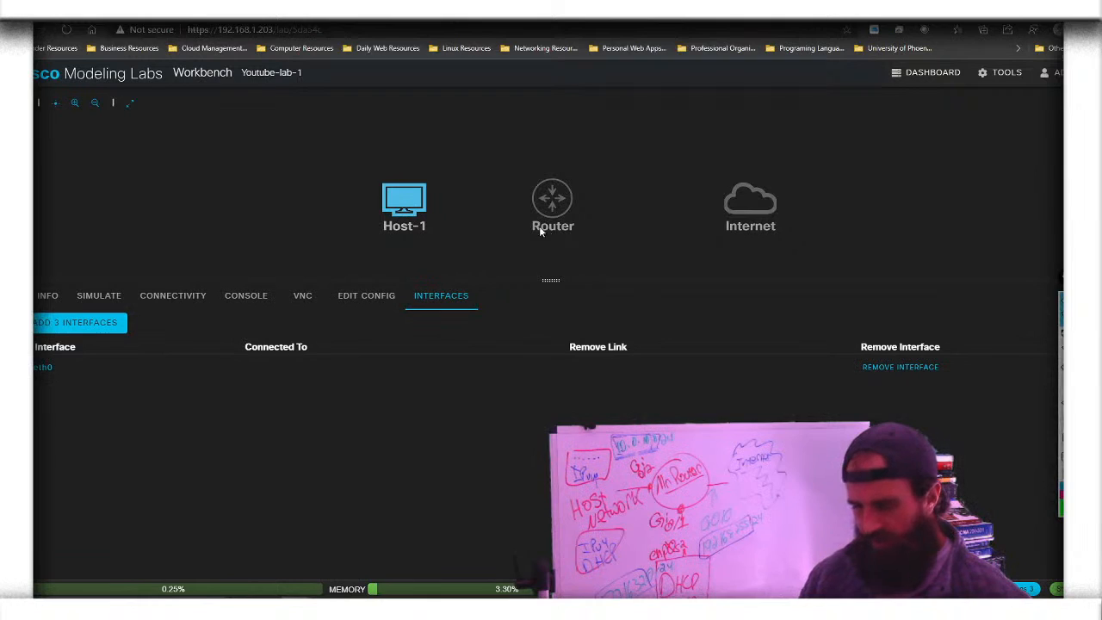
pyautogui.click(554, 199)
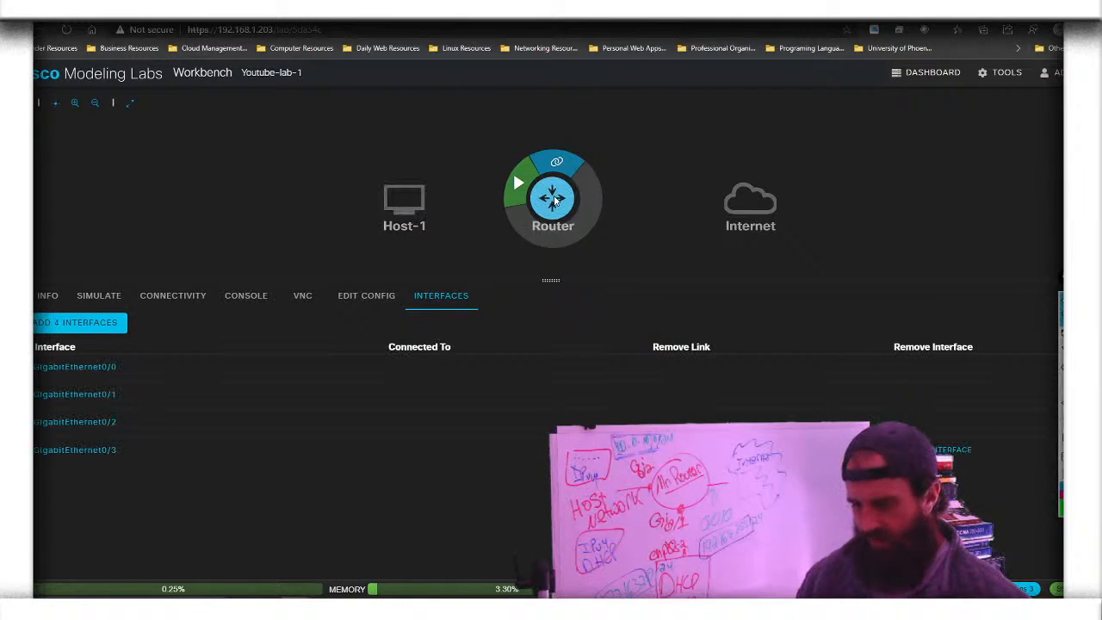
pyautogui.click(728, 205)
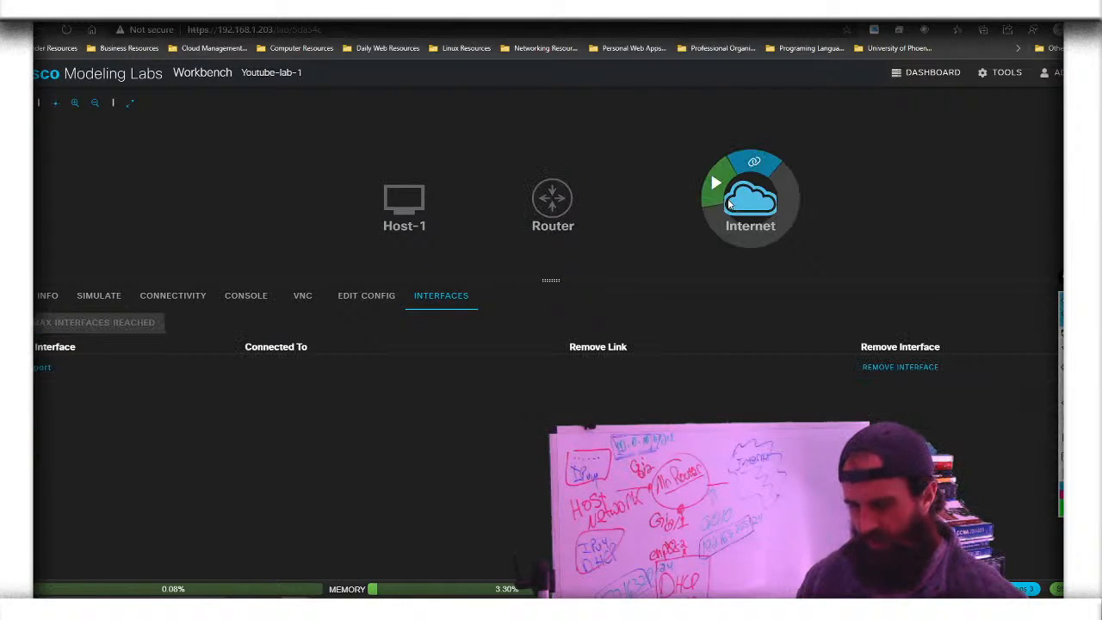
pyautogui.click(360, 304)
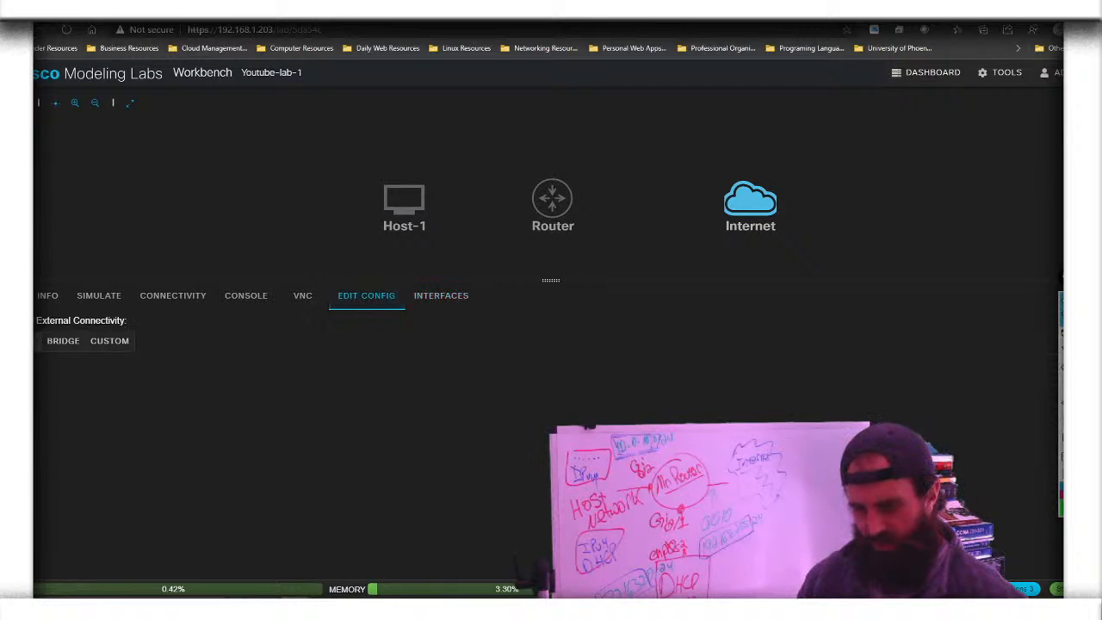
pyautogui.click(554, 208)
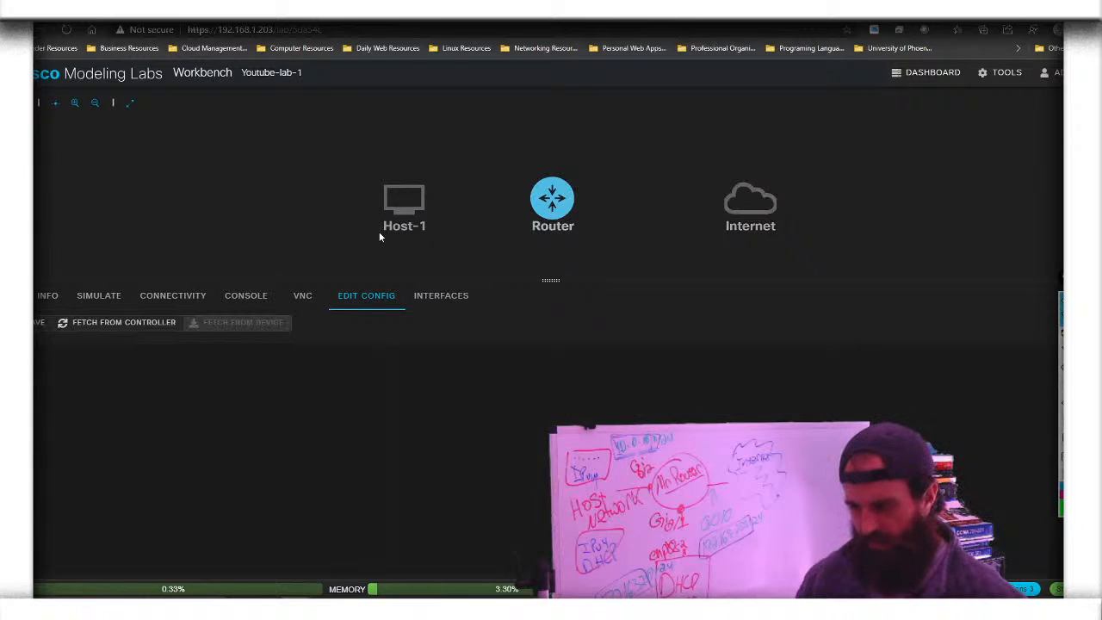
pyautogui.click(395, 212)
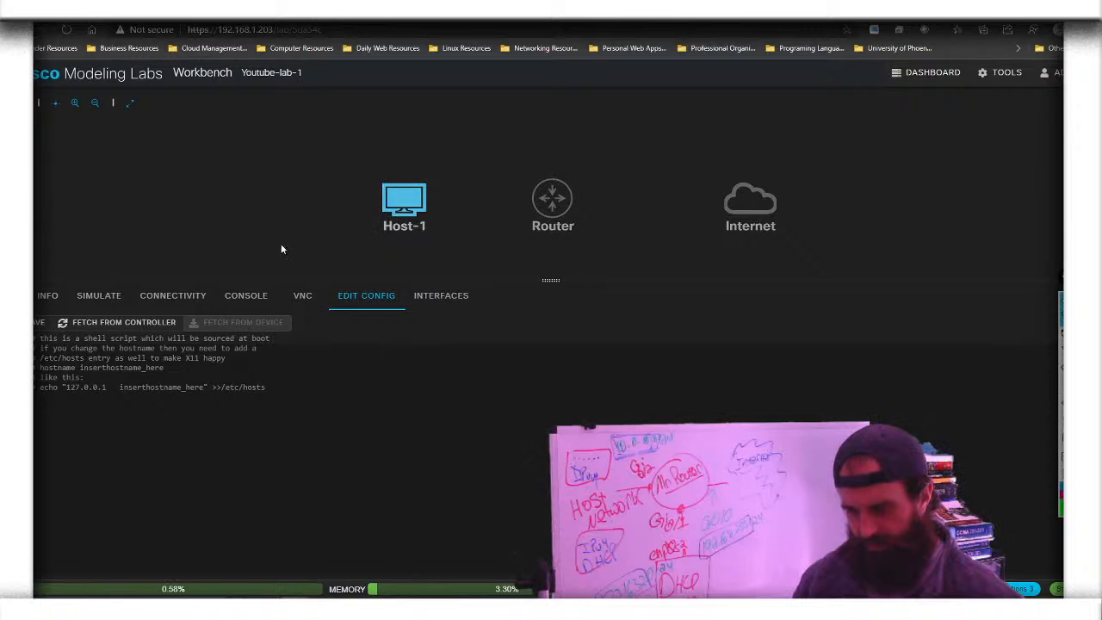
pyautogui.click(43, 297)
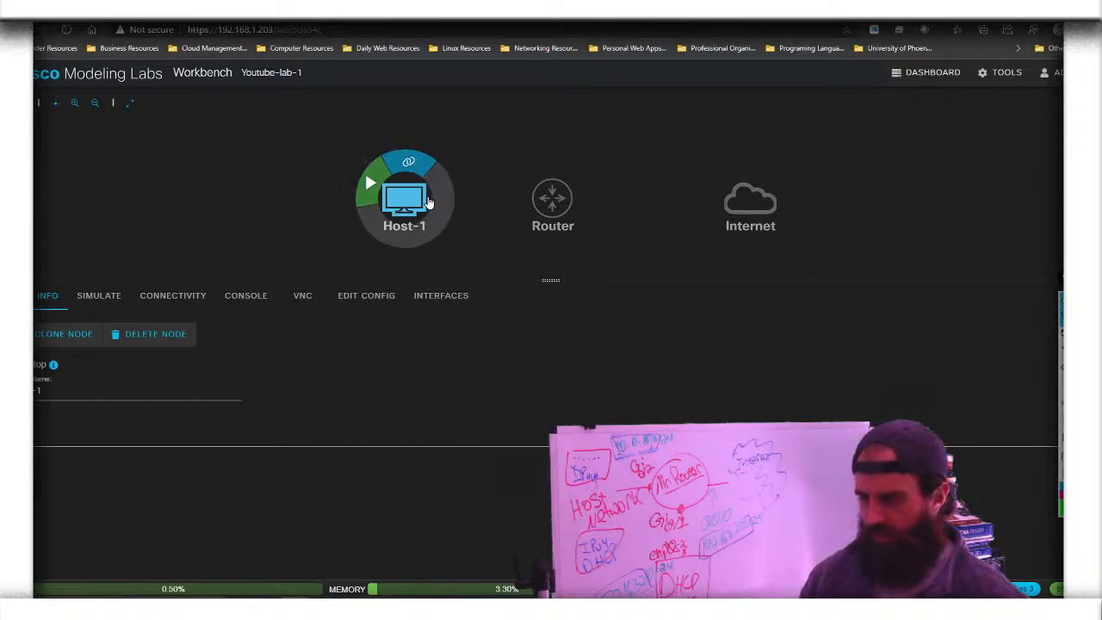
# Start a link from Host-1 to Router, choosing GigE0/1 on the Router end
pyautogui.moveTo(418, 173)
pyautogui.moveTo(423, 168); pyautogui.dragTo(564, 217)
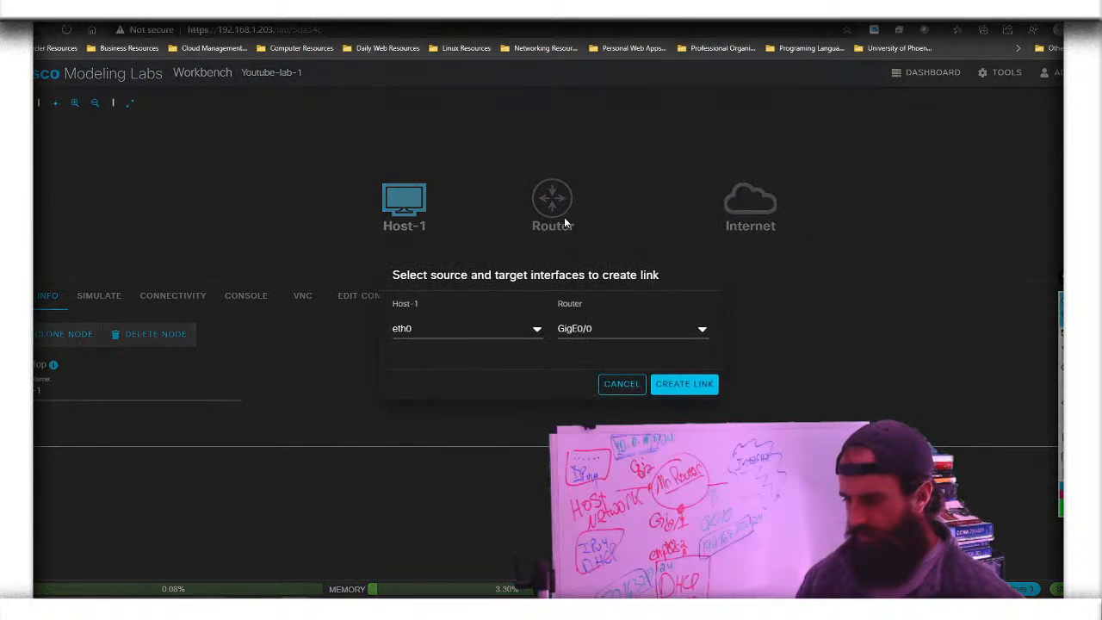
pyautogui.click(708, 331)
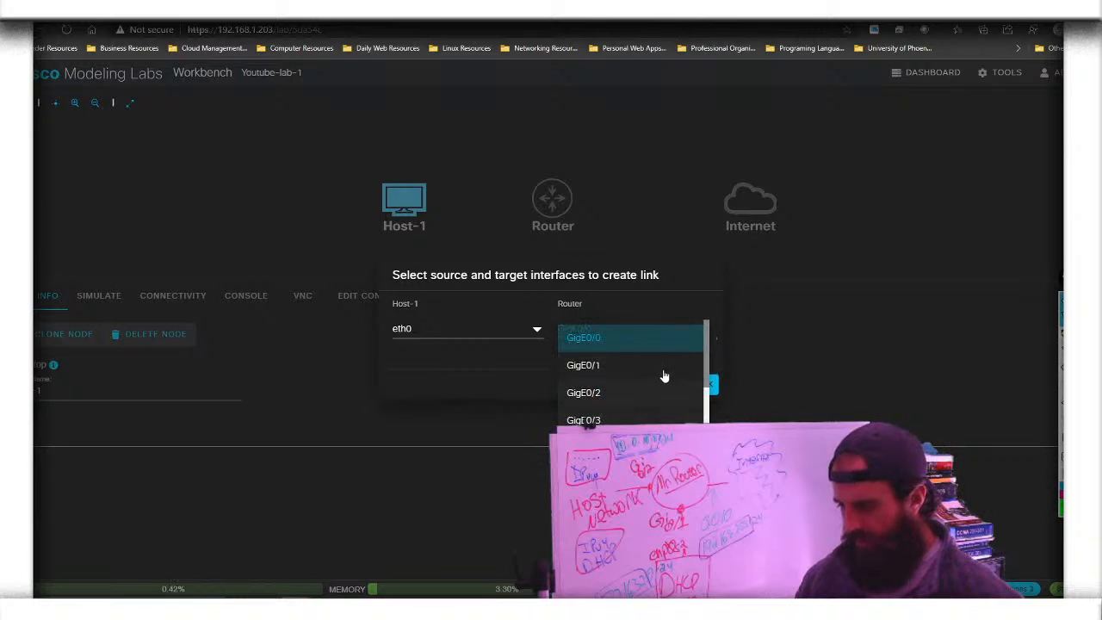
pyautogui.click(660, 367)
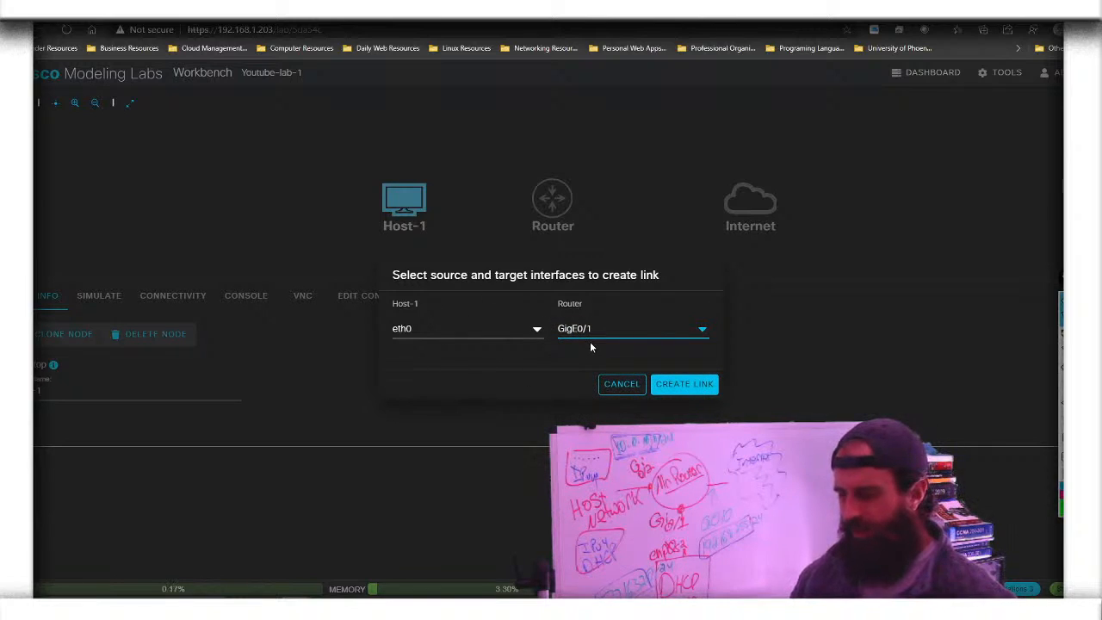
pyautogui.click(544, 331)
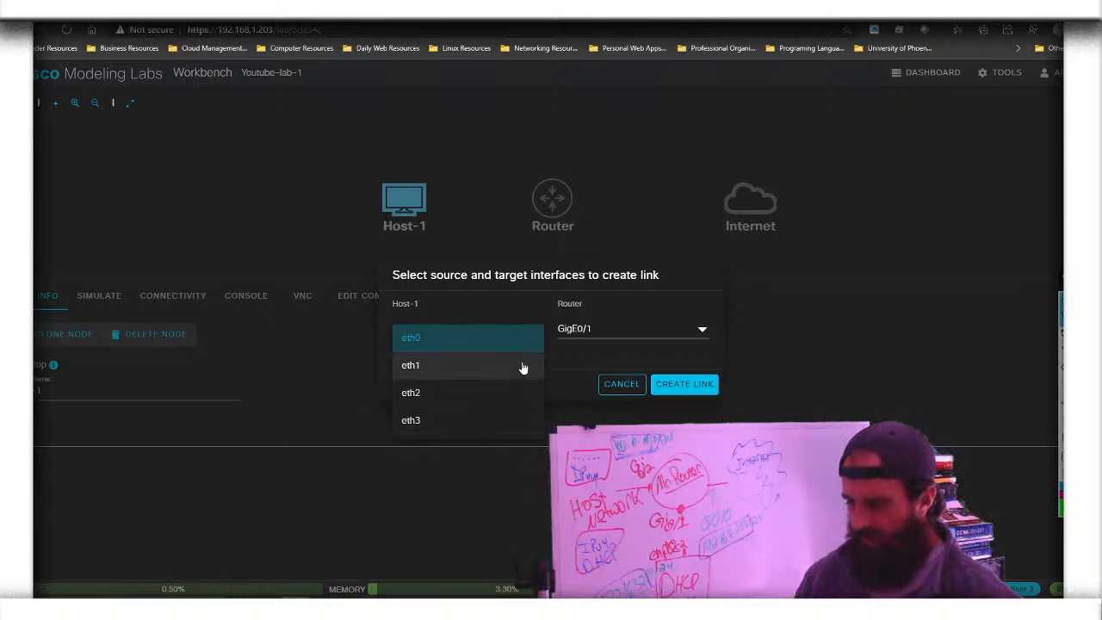
pyautogui.click(523, 368)
# Set the Host-1 end to eth0, keep GigE0/1, and create the link
pyautogui.click(534, 336)
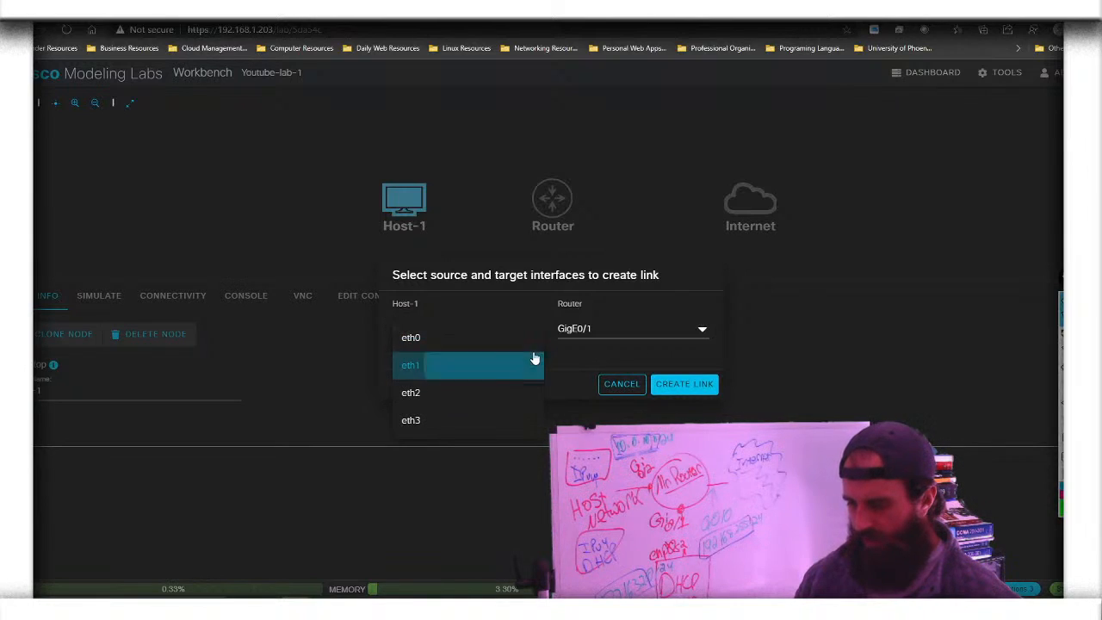
pyautogui.click(534, 359)
pyautogui.click(536, 339)
pyautogui.click(534, 342)
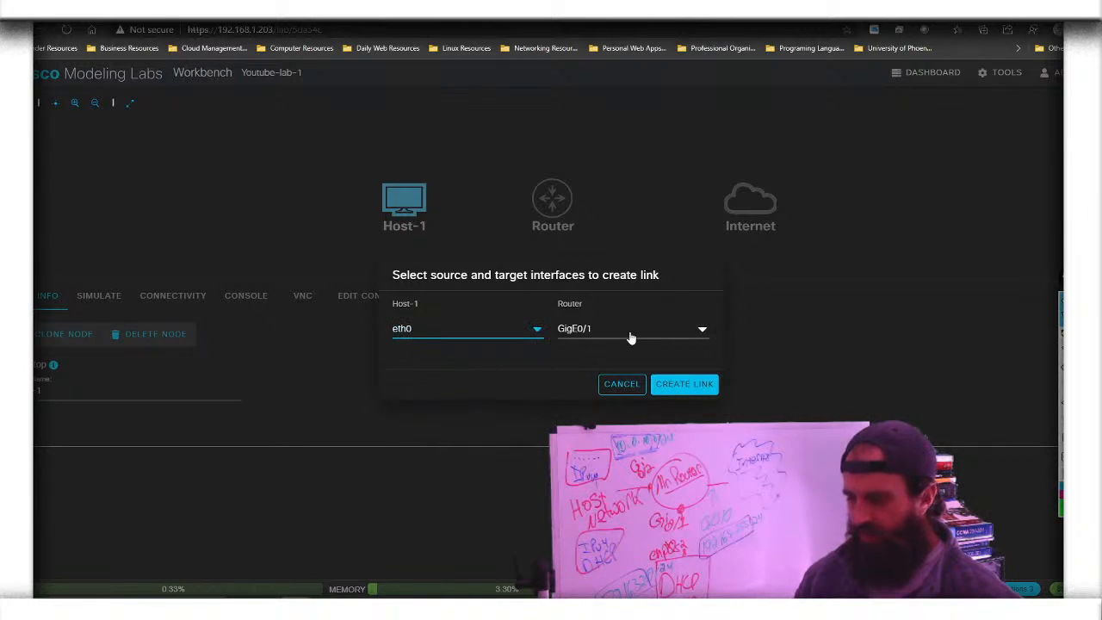
pyautogui.click(697, 328)
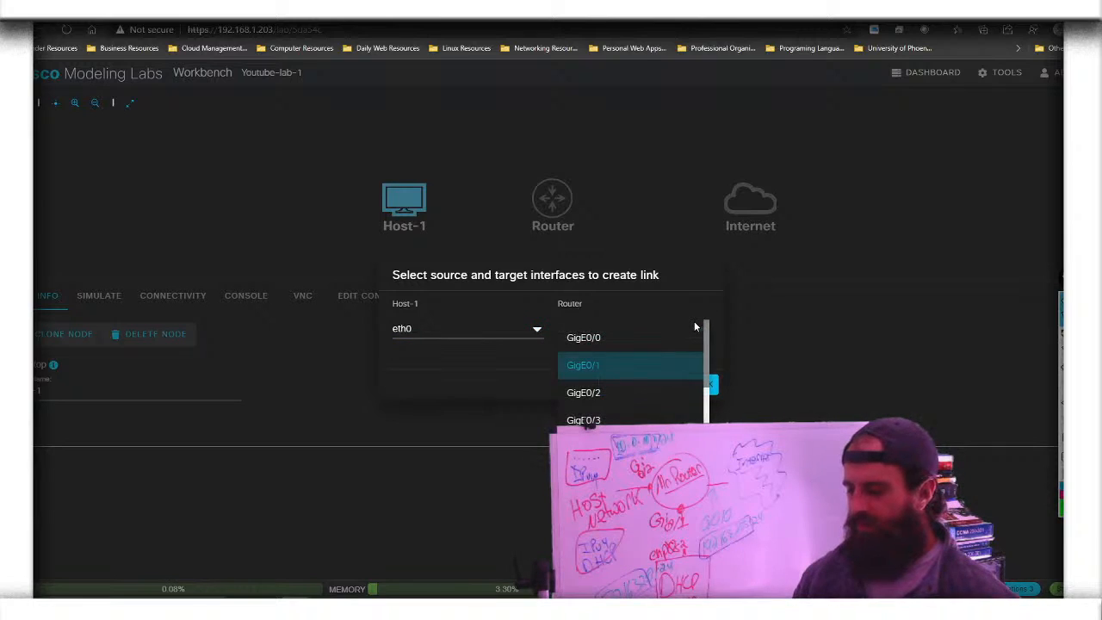
pyautogui.click(694, 368)
pyautogui.click(694, 388)
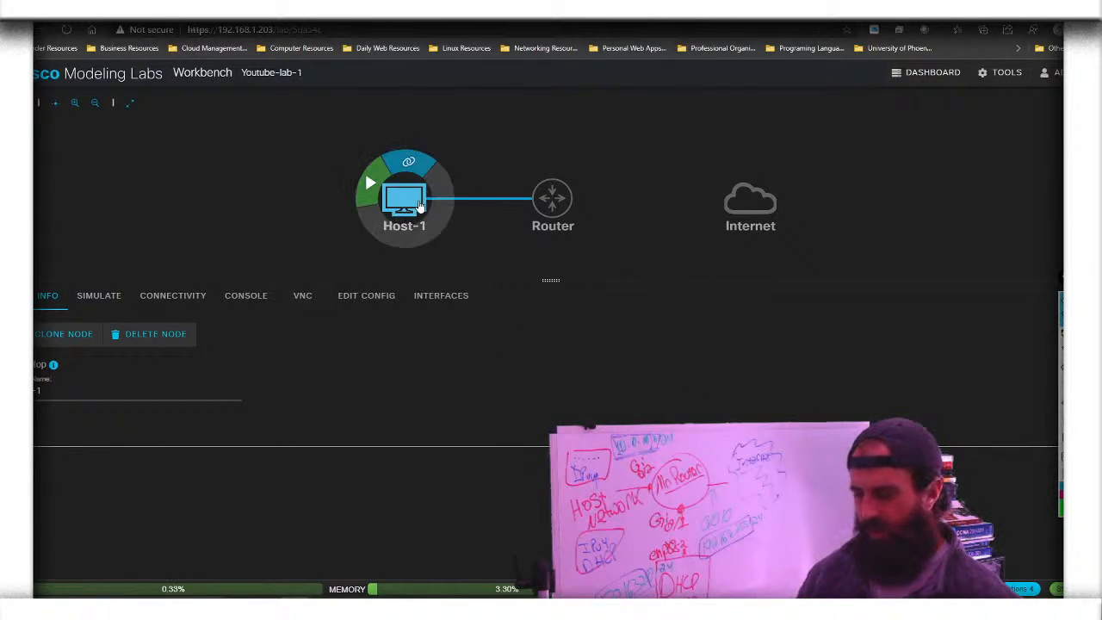
pyautogui.click(453, 304)
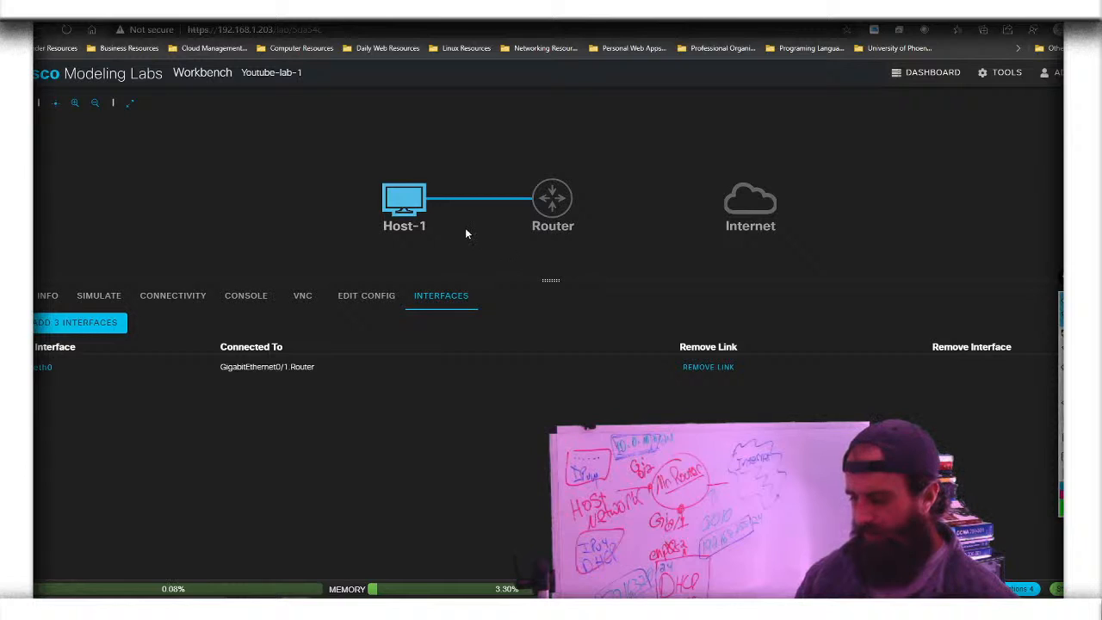
# Draw a link from Router to Internet, pairing GigE0/0 with the connector's port
pyautogui.moveTo(565, 191)
pyautogui.moveTo(581, 175); pyautogui.dragTo(757, 207)
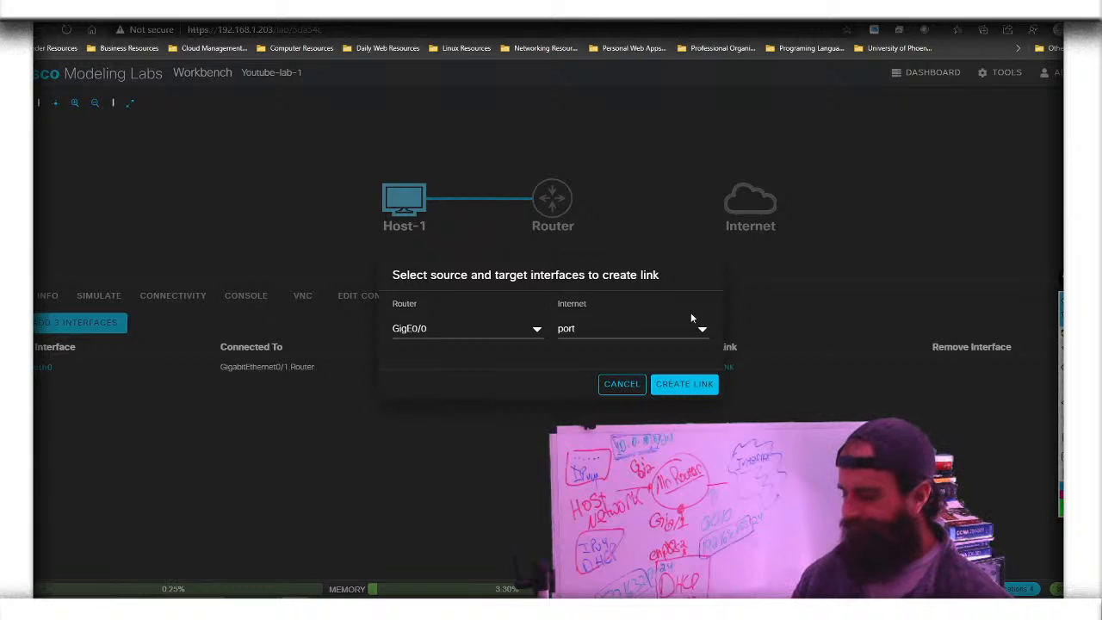
pyautogui.click(537, 329)
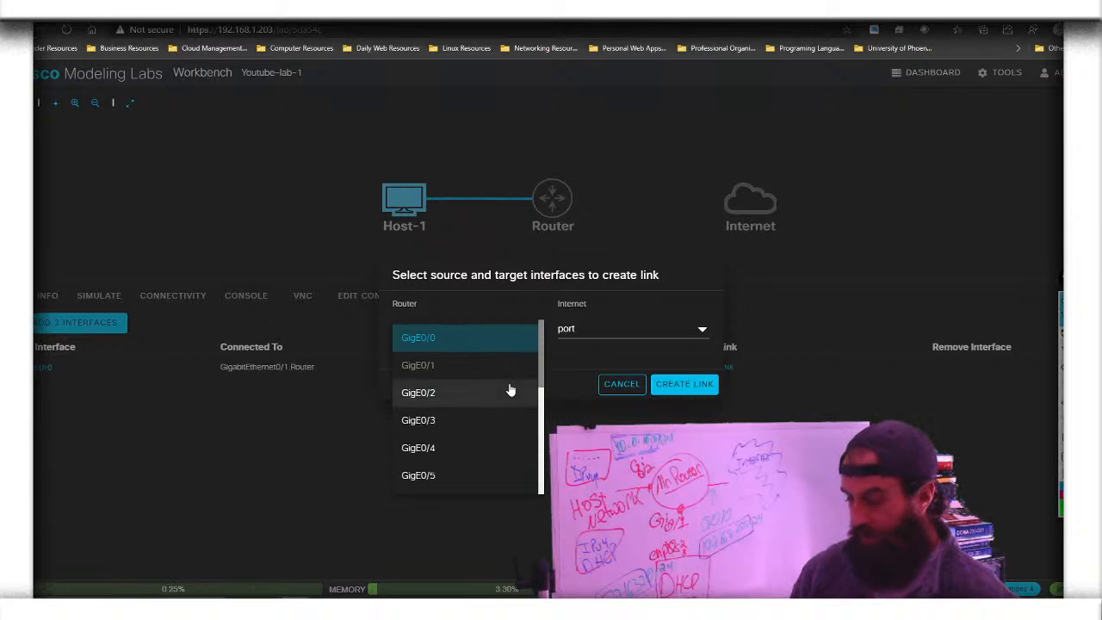
pyautogui.click(519, 351)
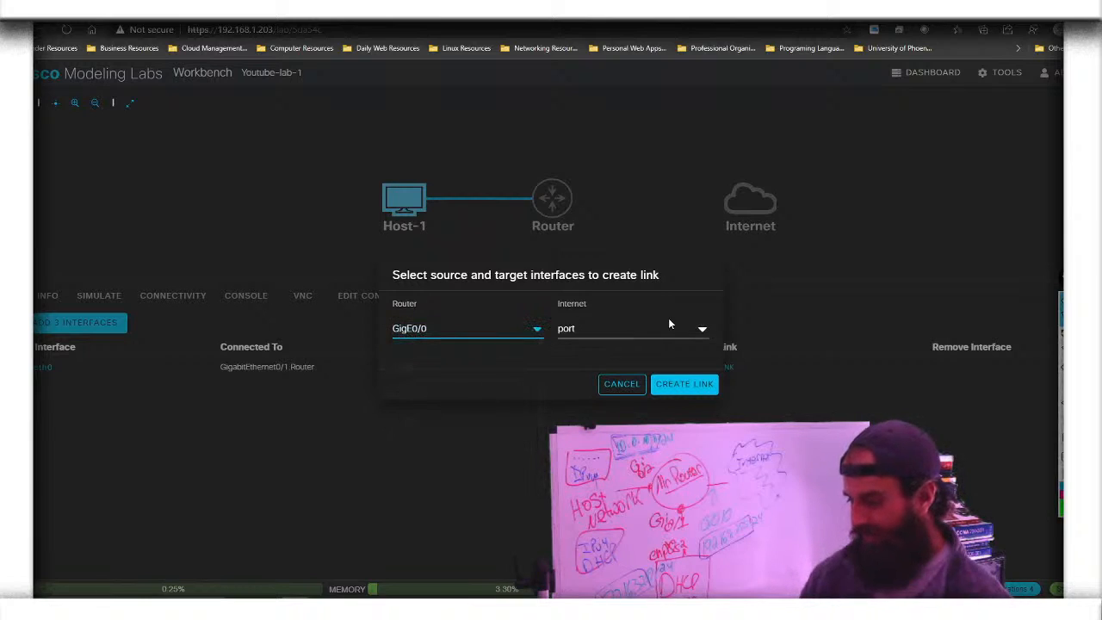
pyautogui.click(689, 336)
pyautogui.click(688, 336)
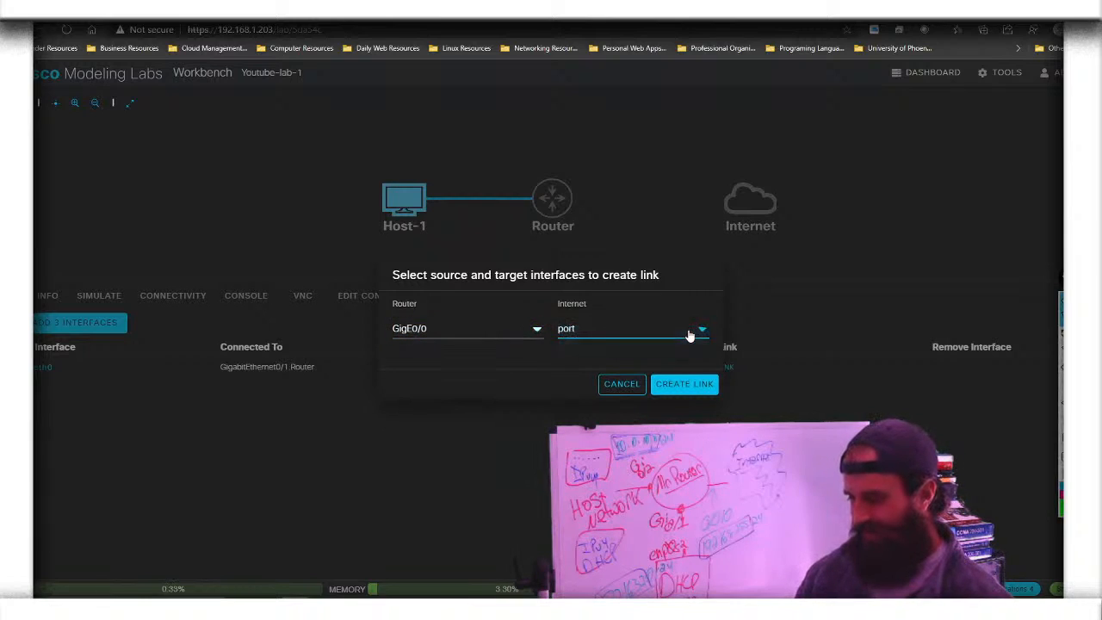
pyautogui.click(681, 385)
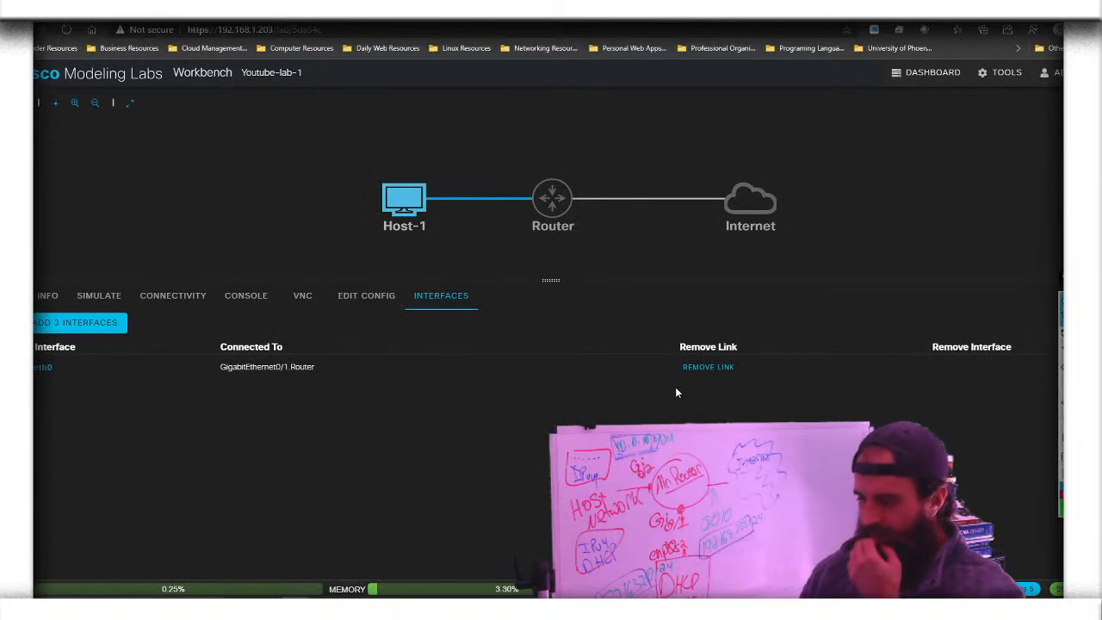
pyautogui.moveTo(737, 186)
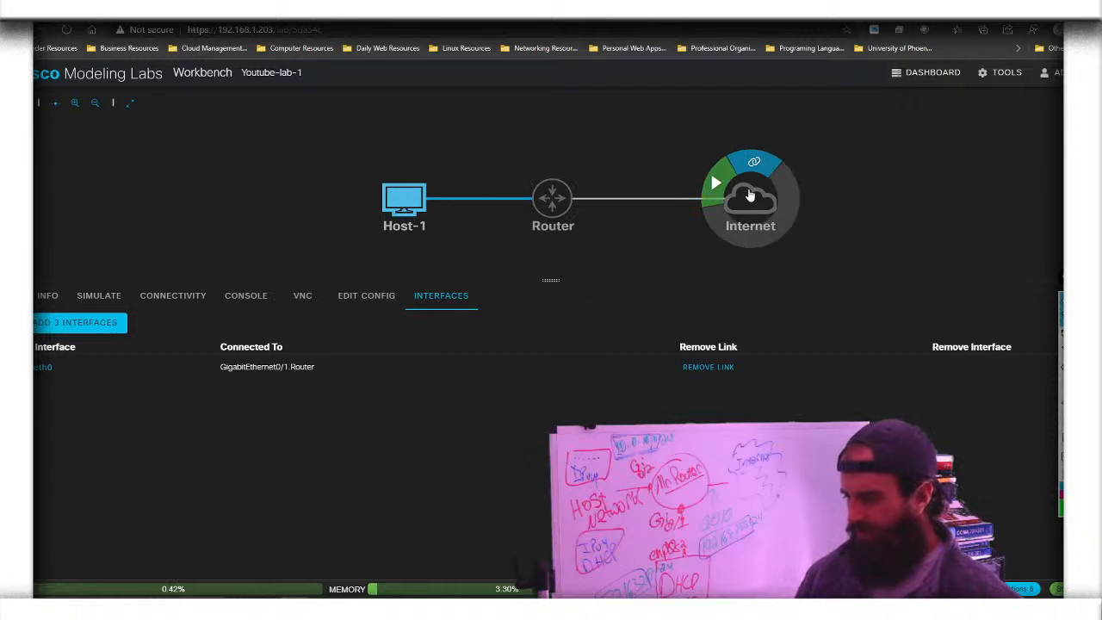
# Start the Router from its radial menu and switch to its Console tab
pyautogui.click(530, 196)
pyautogui.click(551, 211)
pyautogui.click(519, 185)
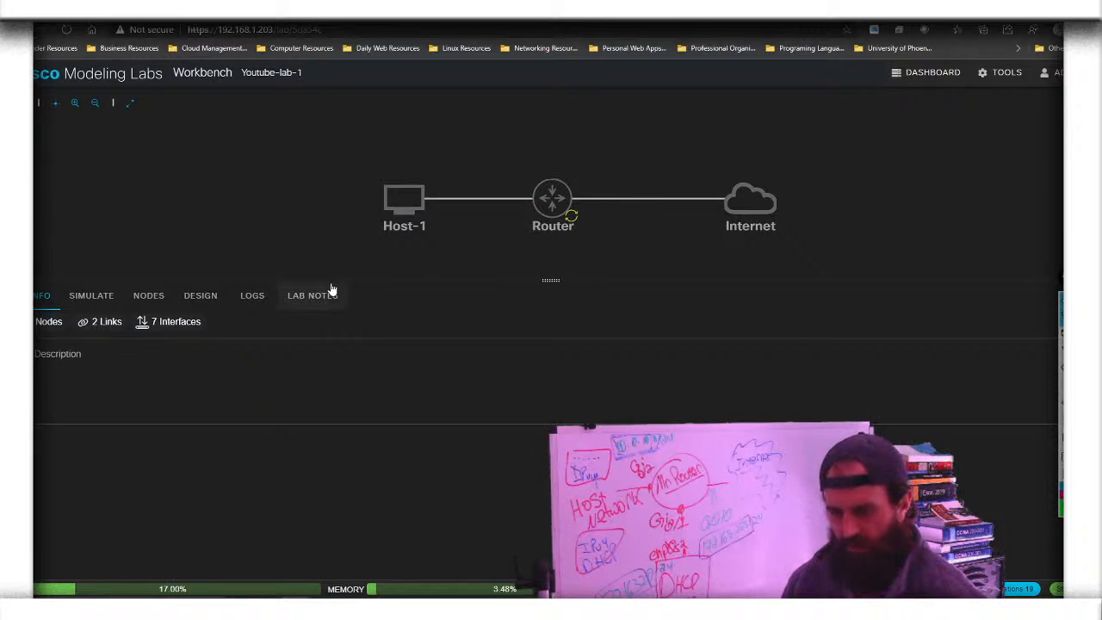
pyautogui.click(552, 198)
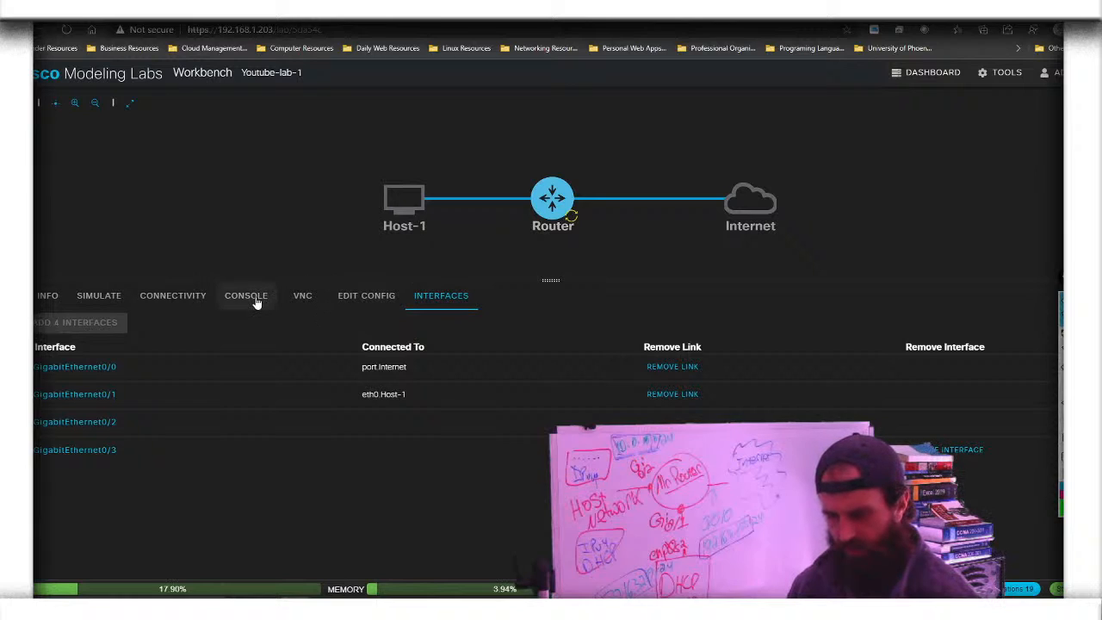
pyautogui.click(256, 301)
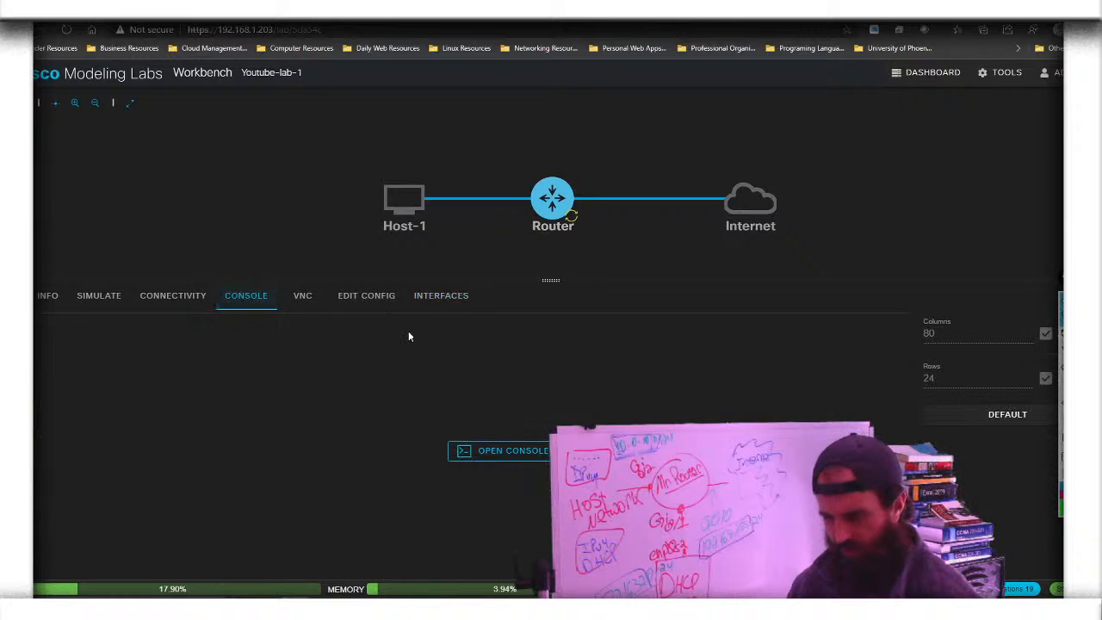
# Launch the Router's console terminal and let it boot to the setup yes/no prompt
pyautogui.click(540, 452)
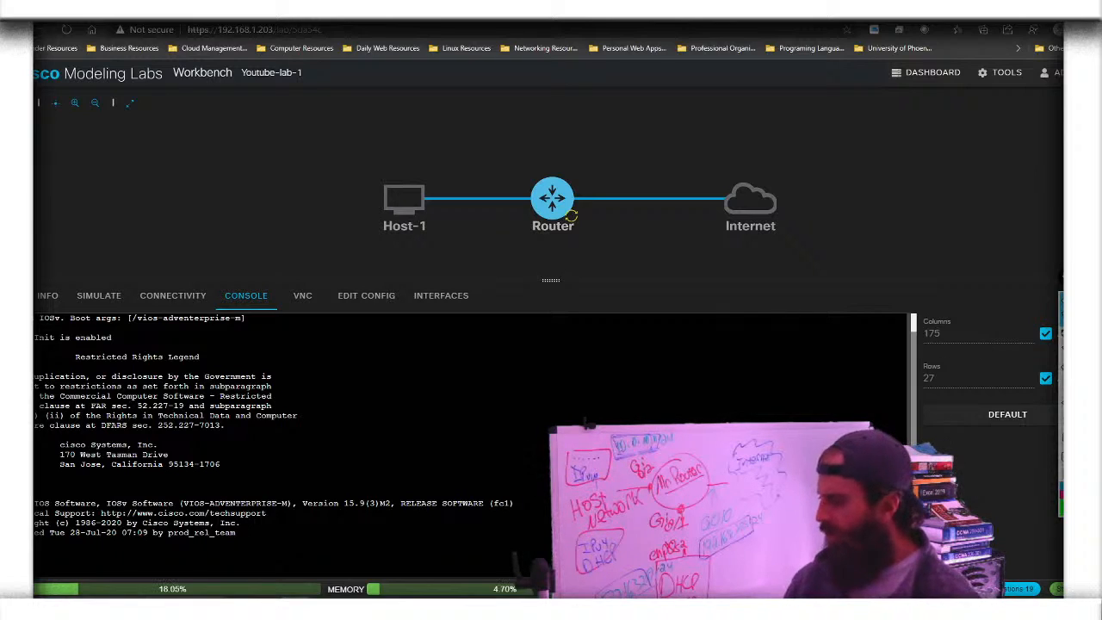
pyautogui.moveTo(1061, 335)
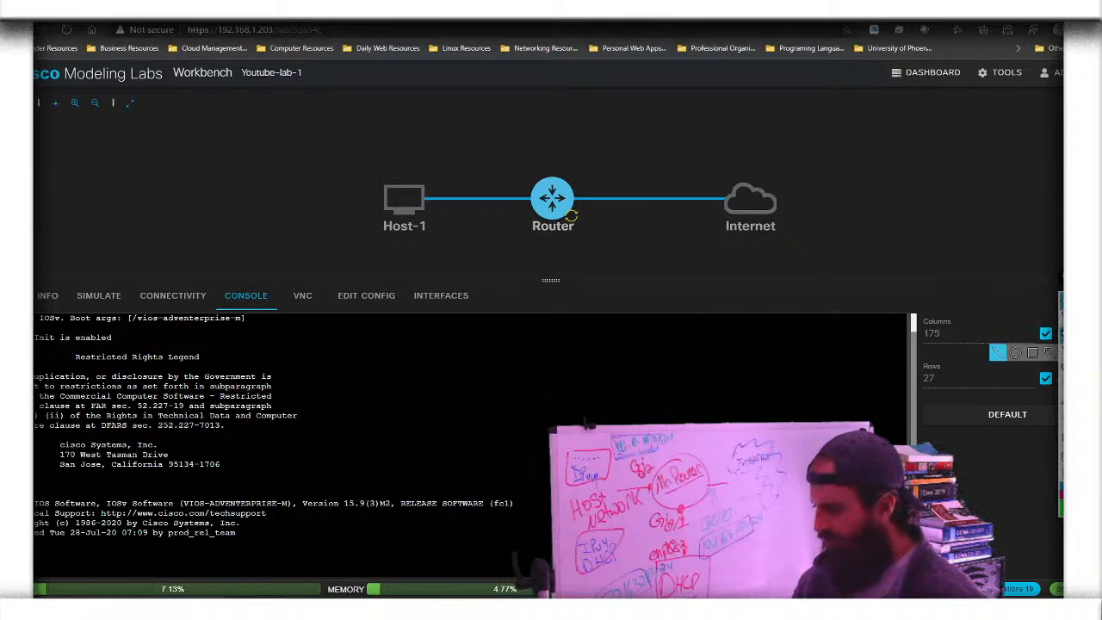
pyautogui.moveTo(474, 377); pyautogui.dragTo(736, 390)
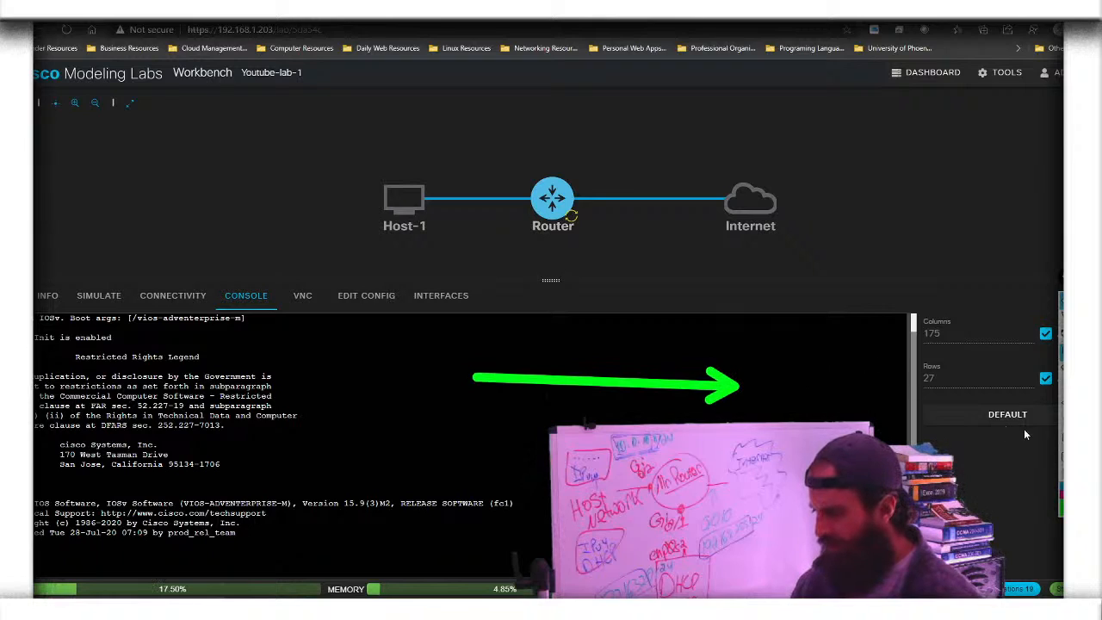
pyautogui.hotkey('ctrl', 'z')
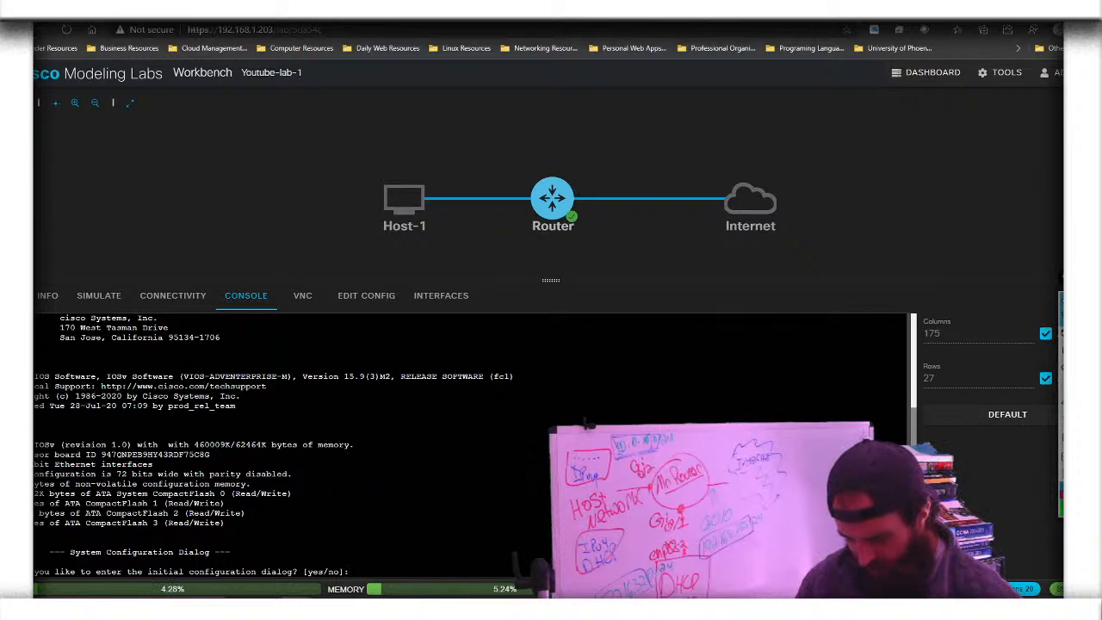
# Answer 'no' to the initial configuration dialog
pyautogui.write('no')
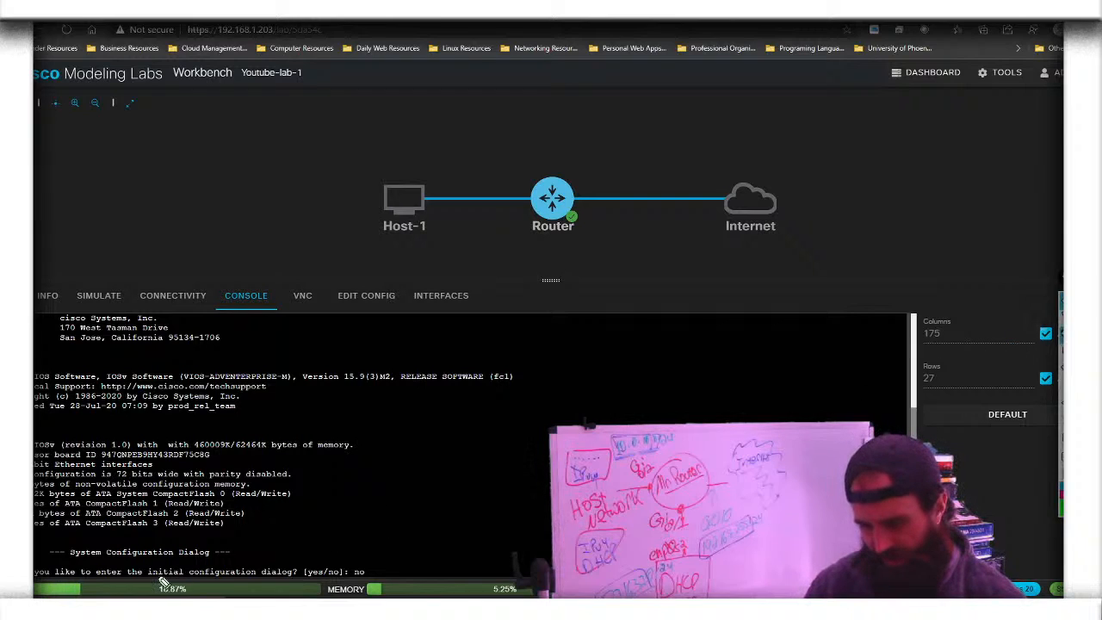
pyautogui.moveTo(34, 571); pyautogui.dragTo(334, 572)
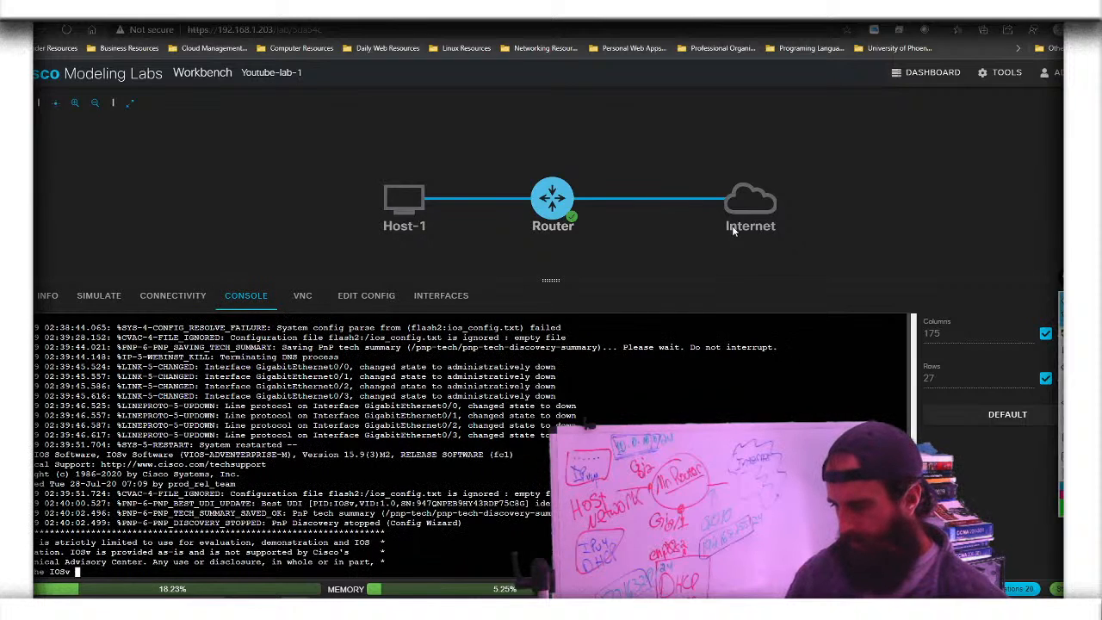
# Enter global configuration mode and set the hostname to MrRouter
pyautogui.moveTo(724, 234)
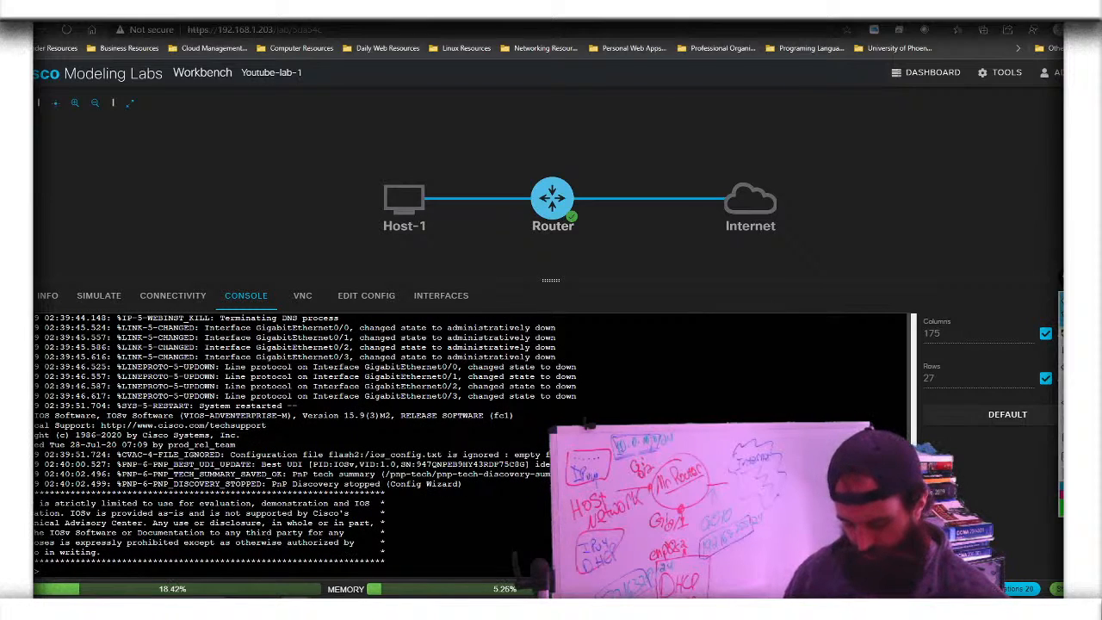
pyautogui.write('en')
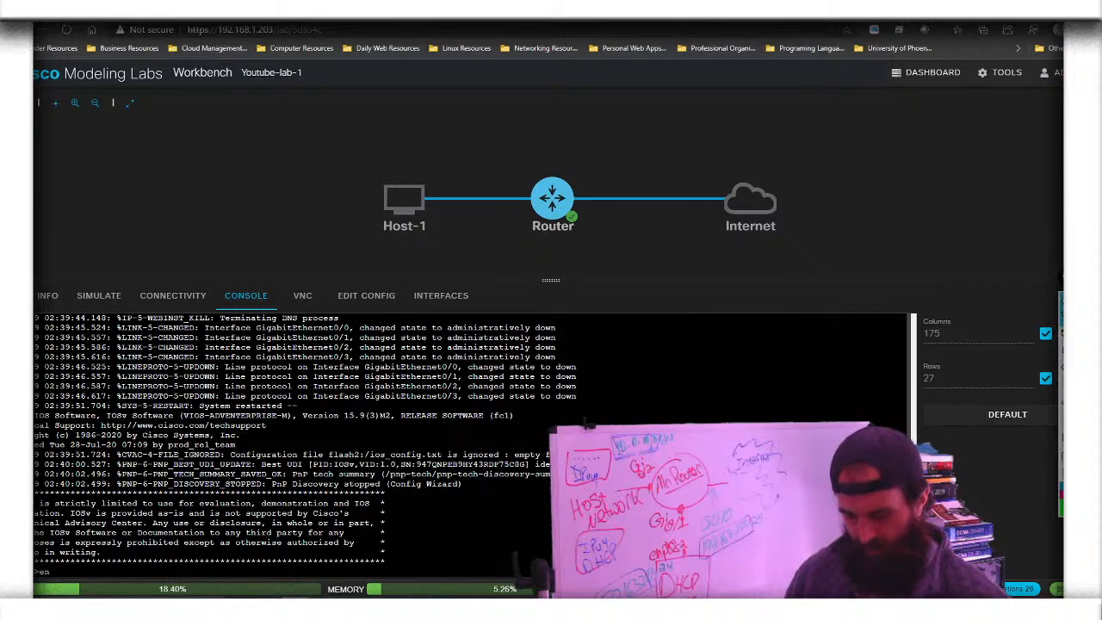
pyautogui.press('Return')
pyautogui.write('conf t')
pyautogui.press('Return')
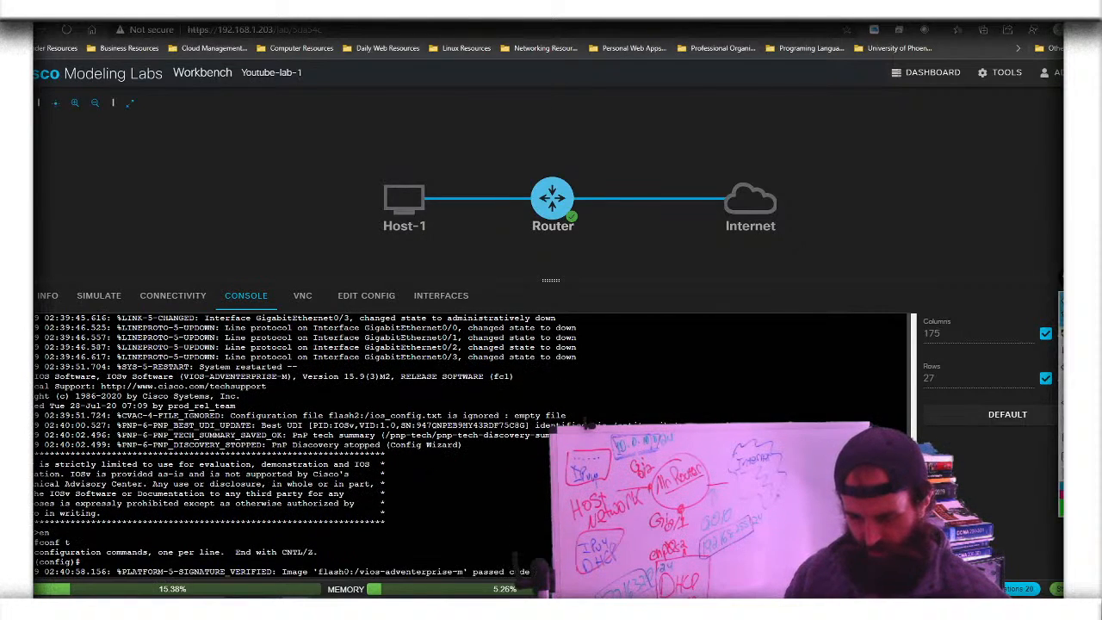
pyautogui.press('Return')
pyautogui.press('Return')
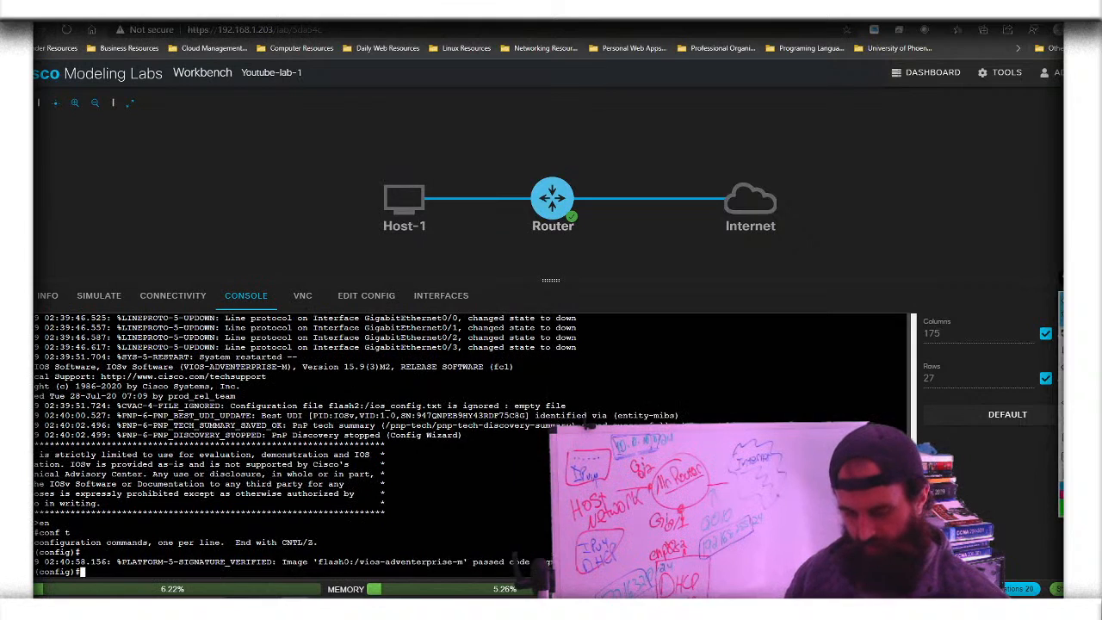
pyautogui.press('Return')
pyautogui.press('Return')
pyautogui.press('Return')
pyautogui.write('hostna')
pyautogui.press('Tab')
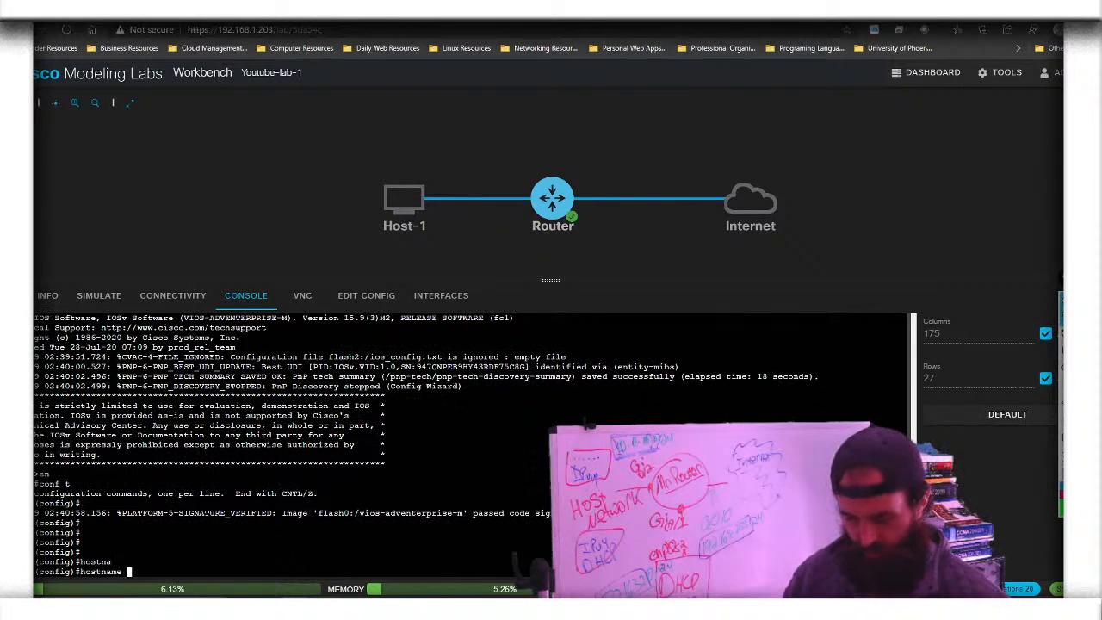
pyautogui.write('Mr')
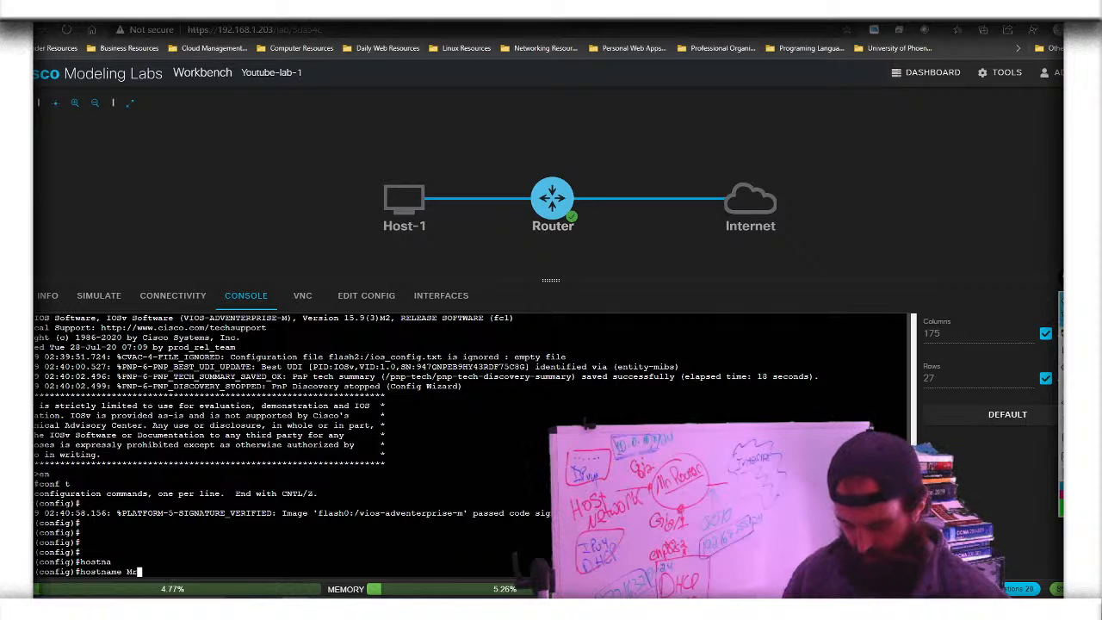
pyautogui.write('Router')
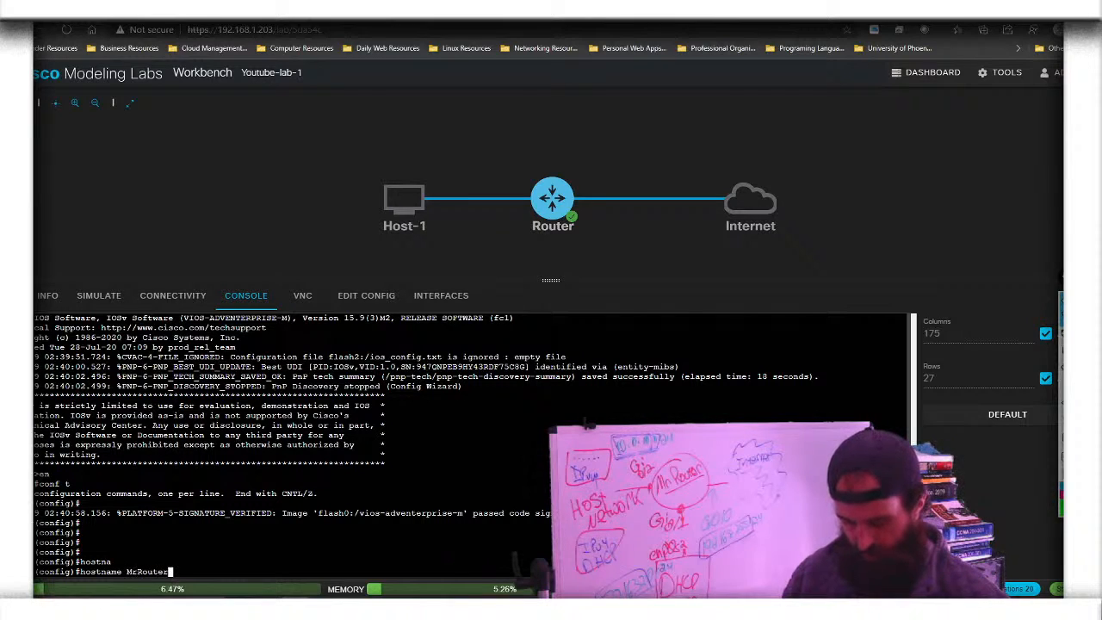
pyautogui.press('Return')
# Create user admin with privilege 15 and a secret password
pyautogui.write('user')
pyautogui.press('Tab')
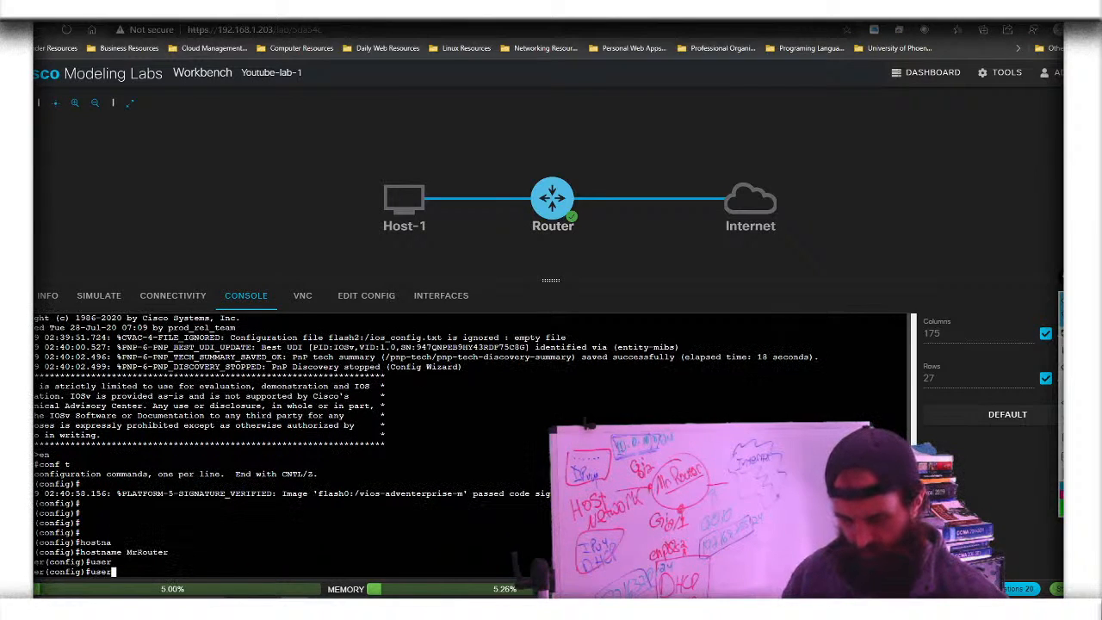
pyautogui.press('Tab')
pyautogui.write('n')
pyautogui.press('Tab')
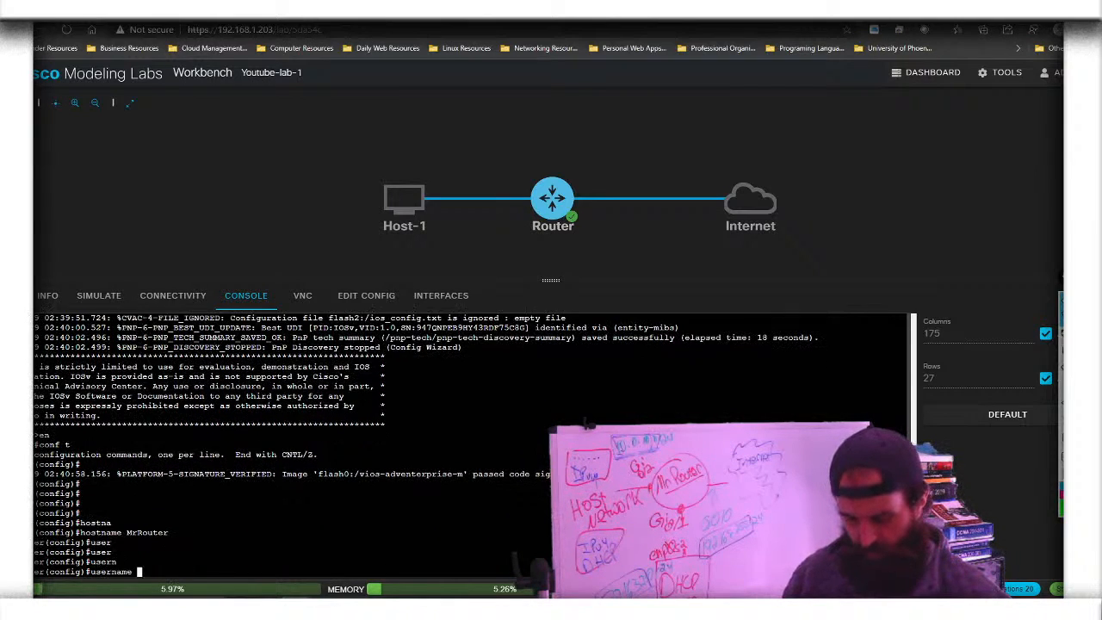
pyautogui.write('admi')
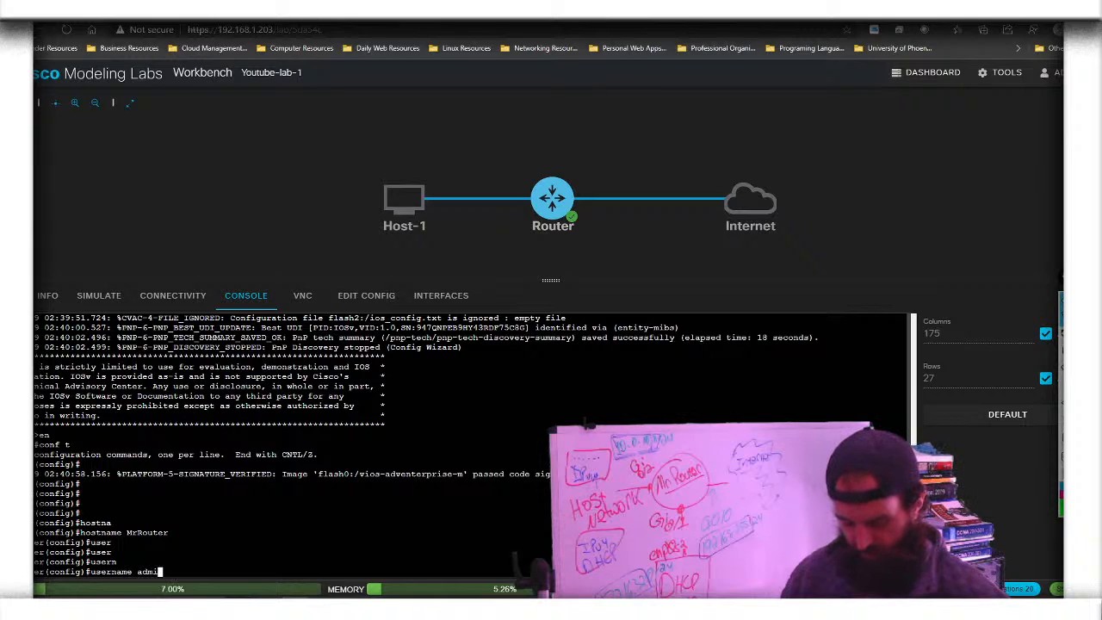
pyautogui.write('n pr')
pyautogui.press('Tab')
pyautogui.write('15 ')
pyautogui.write('se')
pyautogui.press('Tab')
pyautogui.write('cisco')
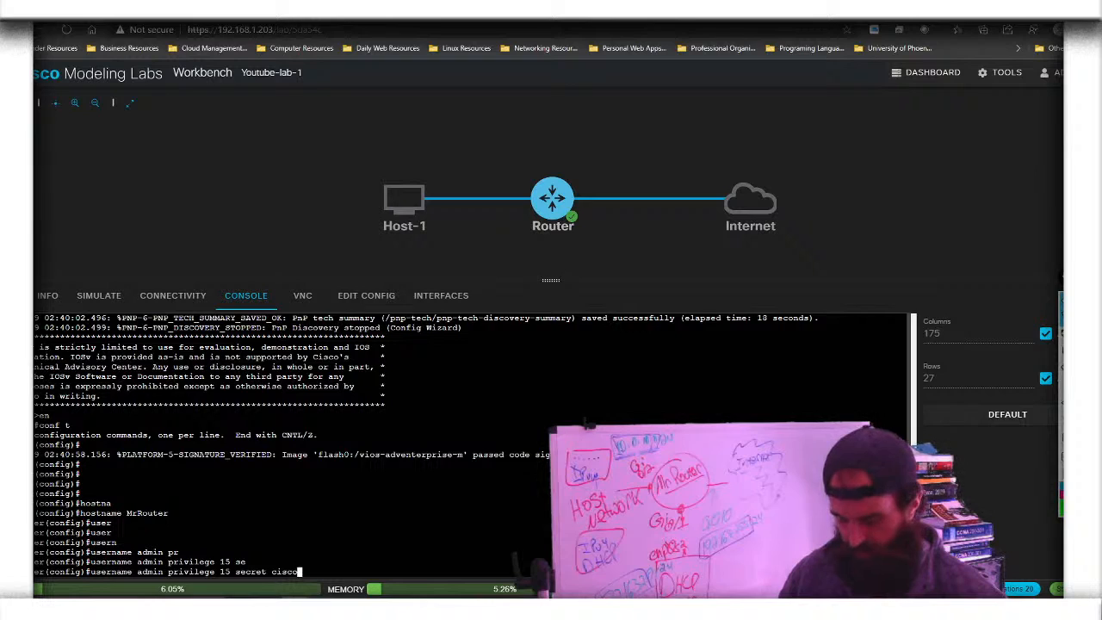
pyautogui.press('Return')
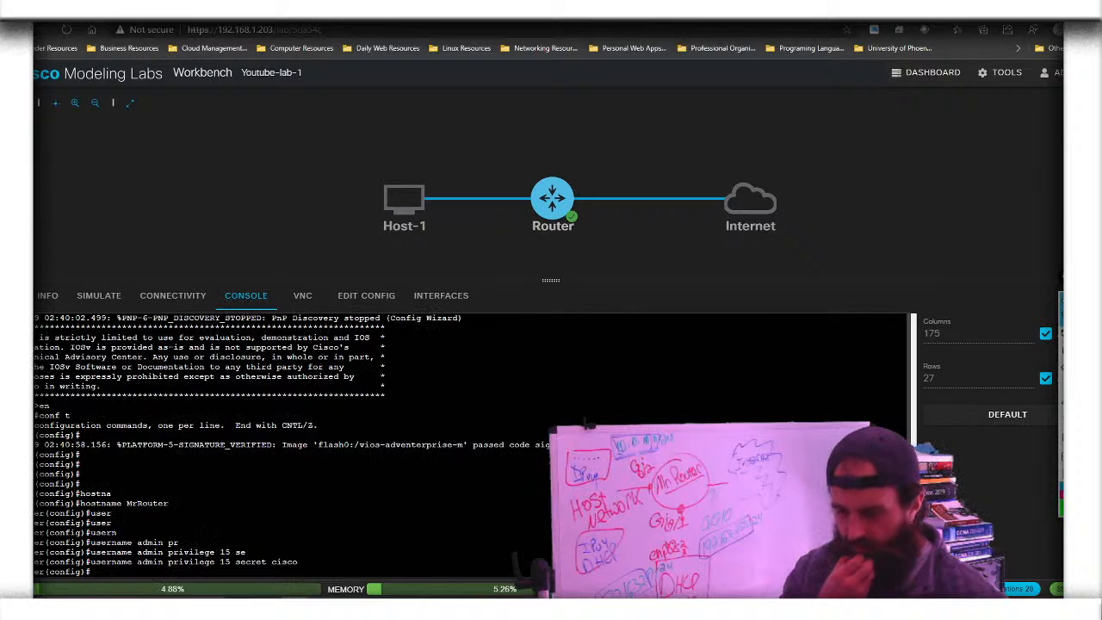
# Set the IP domain name to cisco.lab
pyautogui.write('ip dom')
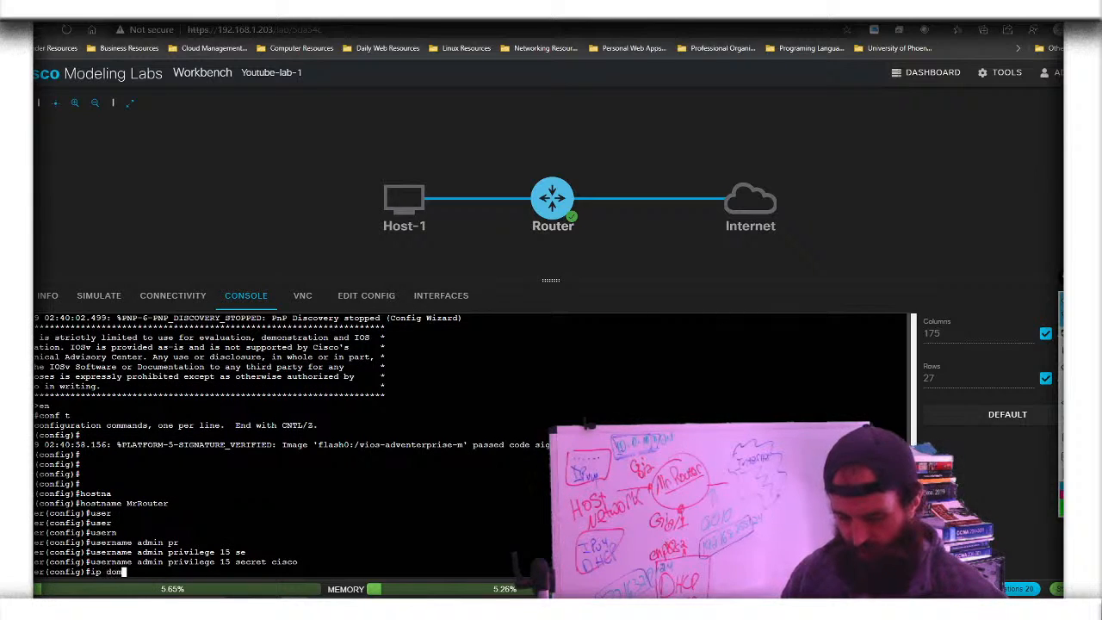
pyautogui.press('Tab')
pyautogui.write('ain-na')
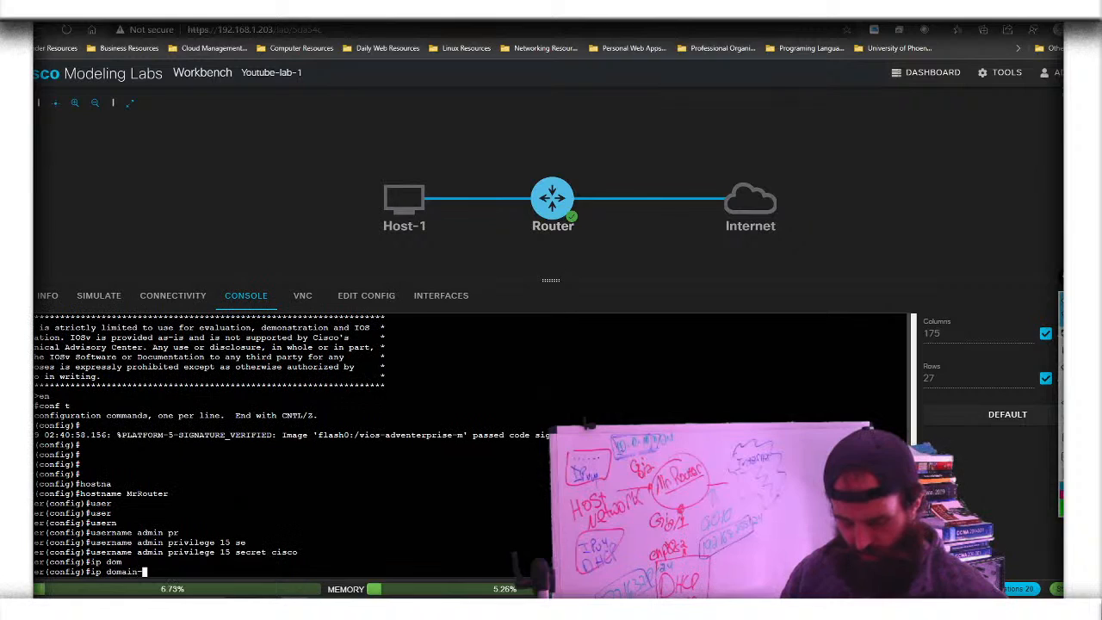
pyautogui.press('Tab')
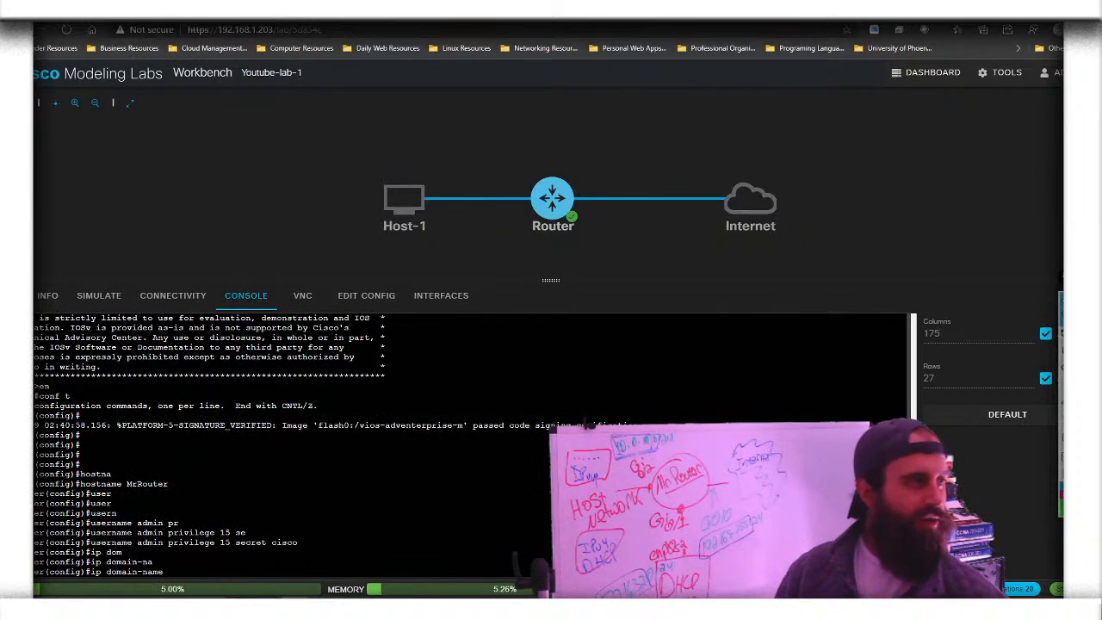
pyautogui.write('cisco.lab')
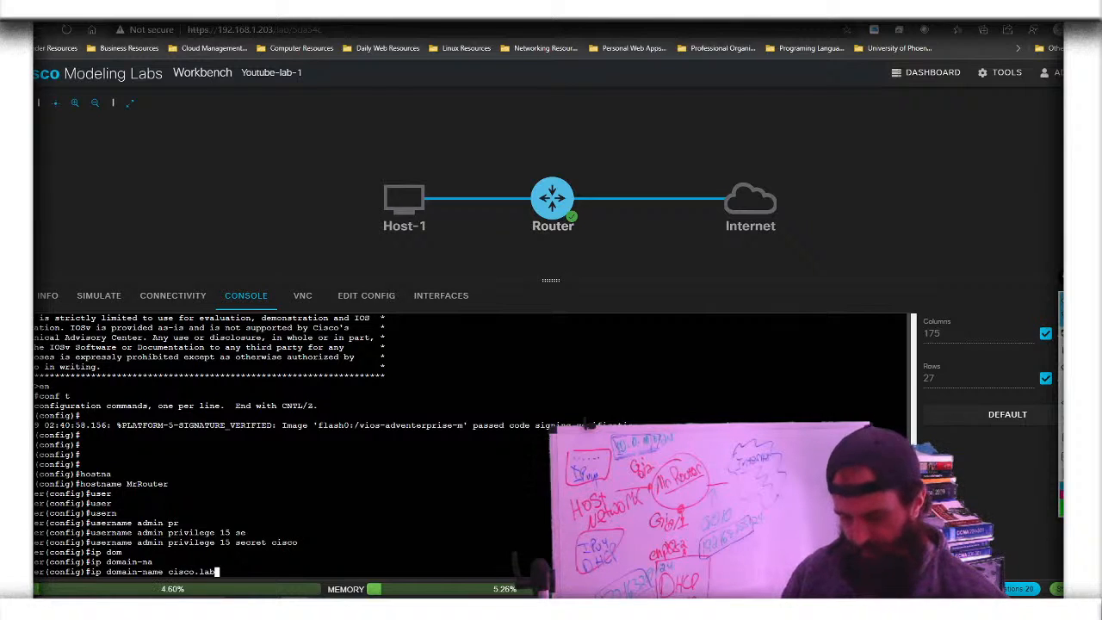
pyautogui.press('Return')
# Try Tab-completing 'cry' for the crypto command, then circle the repeated lines
pyautogui.write('cry')
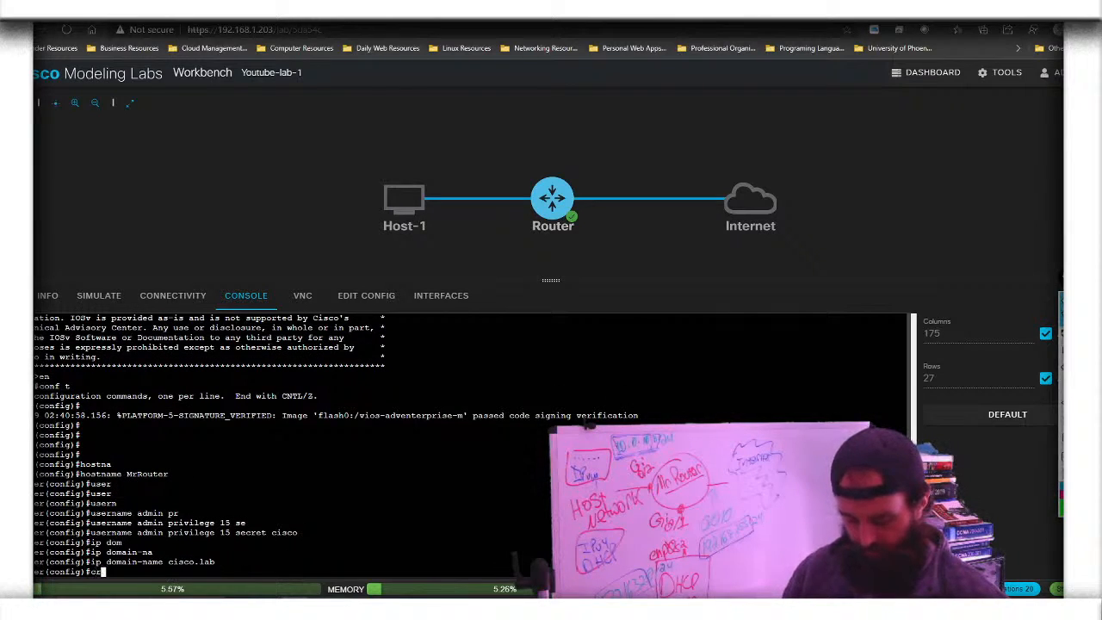
pyautogui.press('Tab')
pyautogui.press('Tab')
pyautogui.press('Tab')
pyautogui.press('Tab')
pyautogui.press('Tab')
pyautogui.press('Tab')
pyautogui.press('Tab')
pyautogui.press('Tab')
pyautogui.press('Tab')
pyautogui.press('Tab')
pyautogui.press('Tab')
pyautogui.press('Tab')
pyautogui.press('Tab')
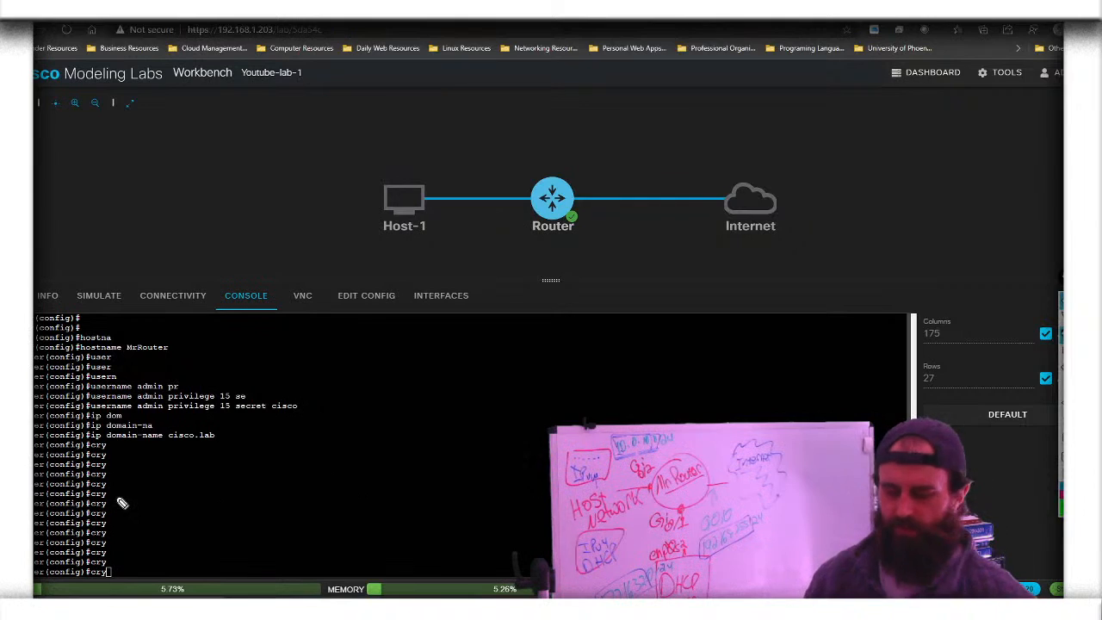
pyautogui.moveTo(45, 508)
pyautogui.mouseDown()
pyautogui.moveTo(112, 502)
pyautogui.moveTo(82, 474)
pyautogui.moveTo(34, 472)
pyautogui.mouseUp()
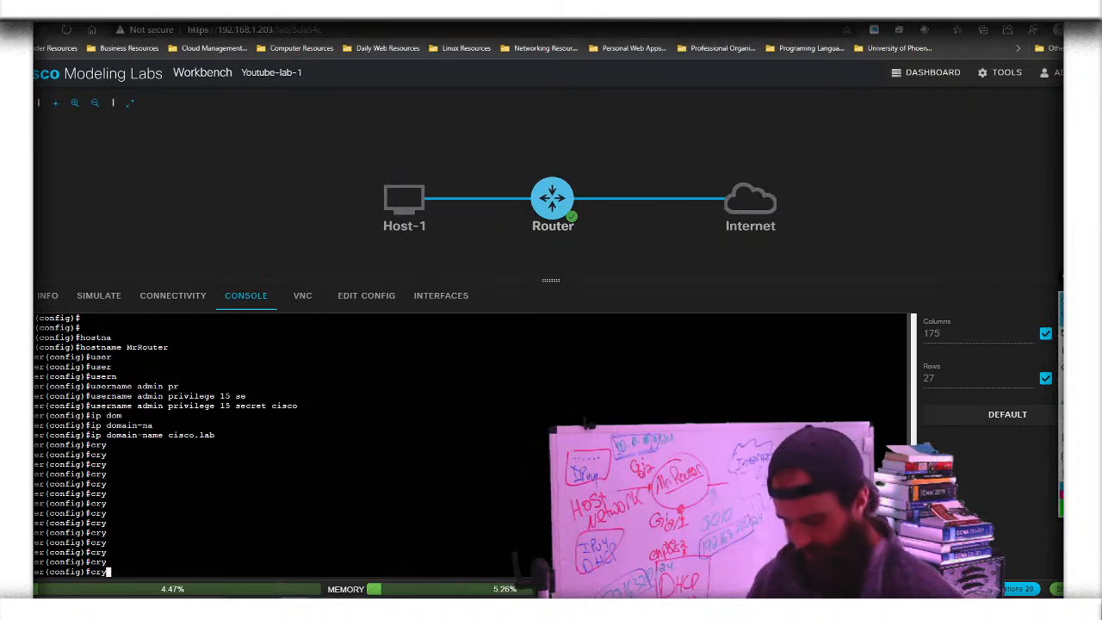
# Query crypto? help on the router and highlight the first attempt and its unrecognized-command message
pyautogui.write('pto')
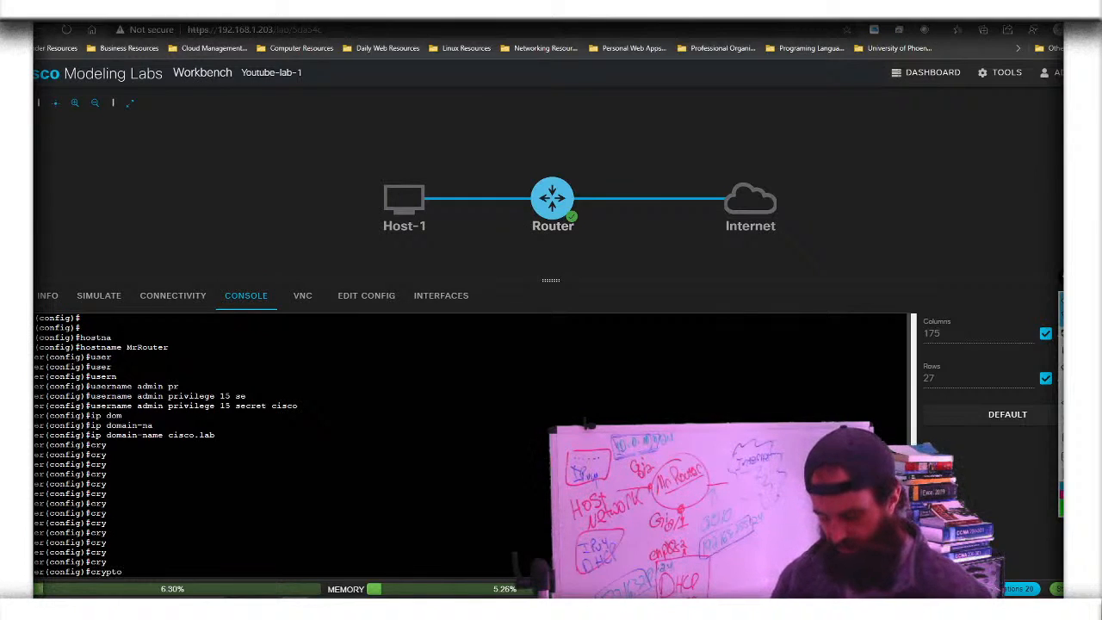
pyautogui.write('?')
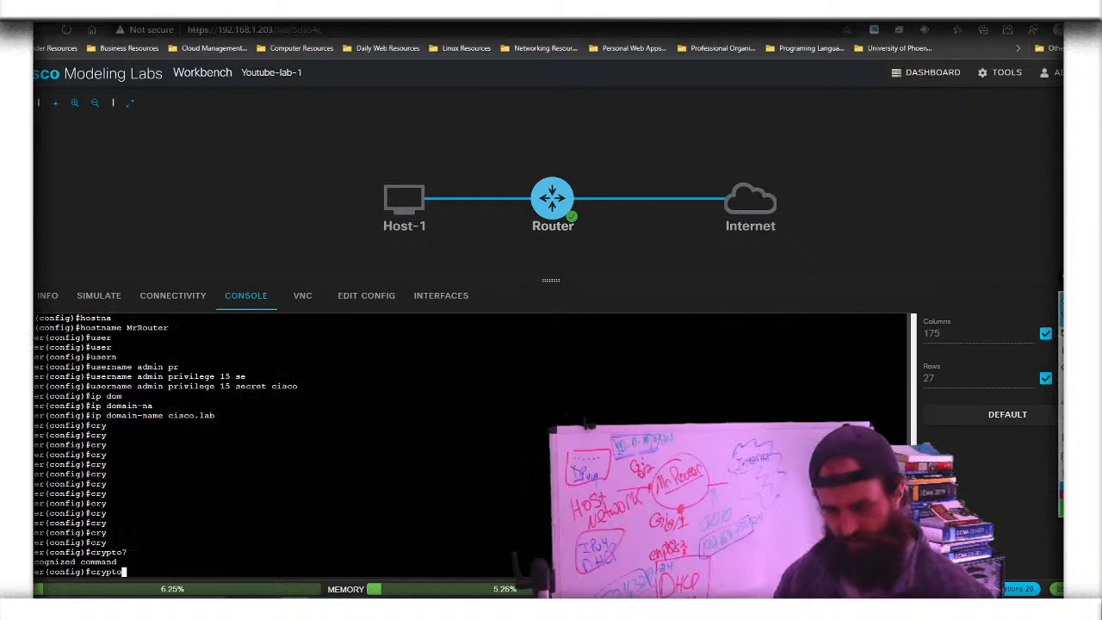
pyautogui.press('Tab')
pyautogui.press('Tab')
pyautogui.press('Tab')
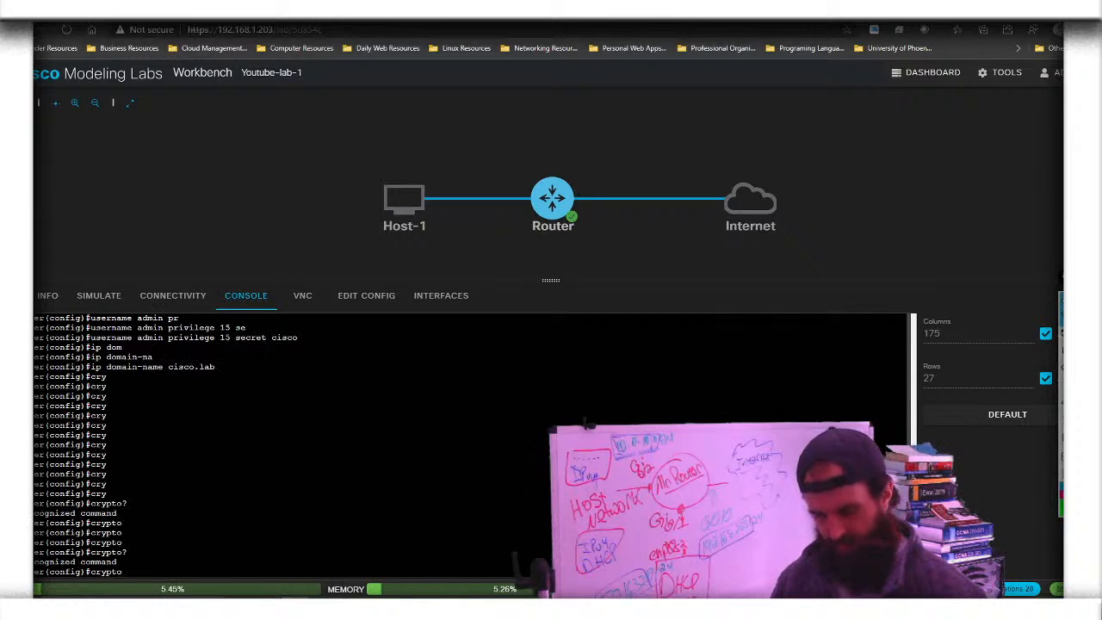
pyautogui.moveTo(1061, 335)
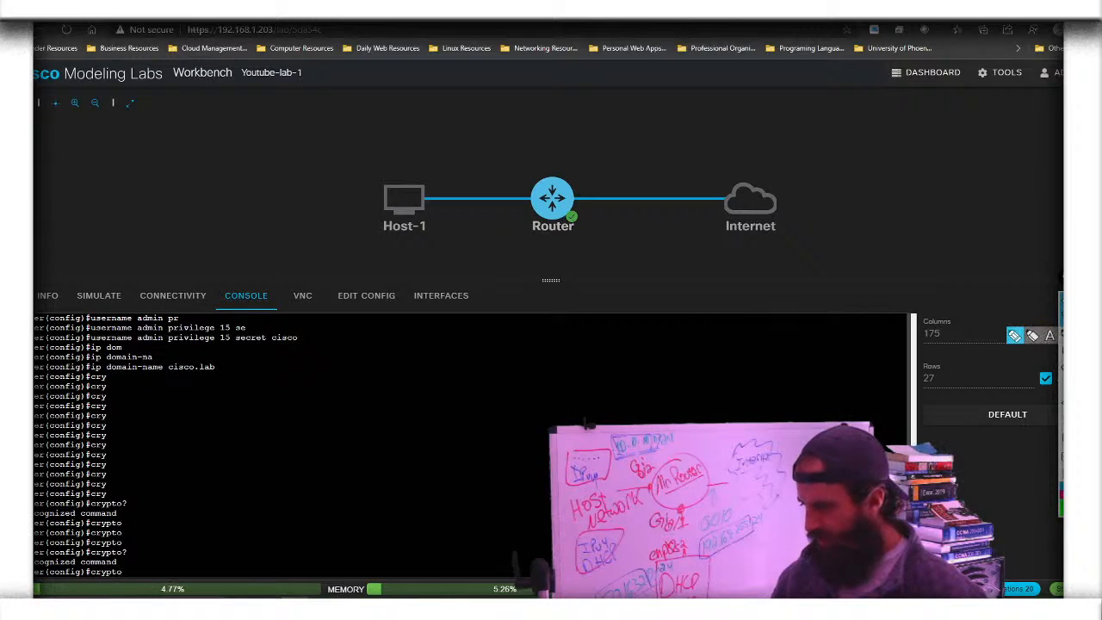
pyautogui.click(1015, 337)
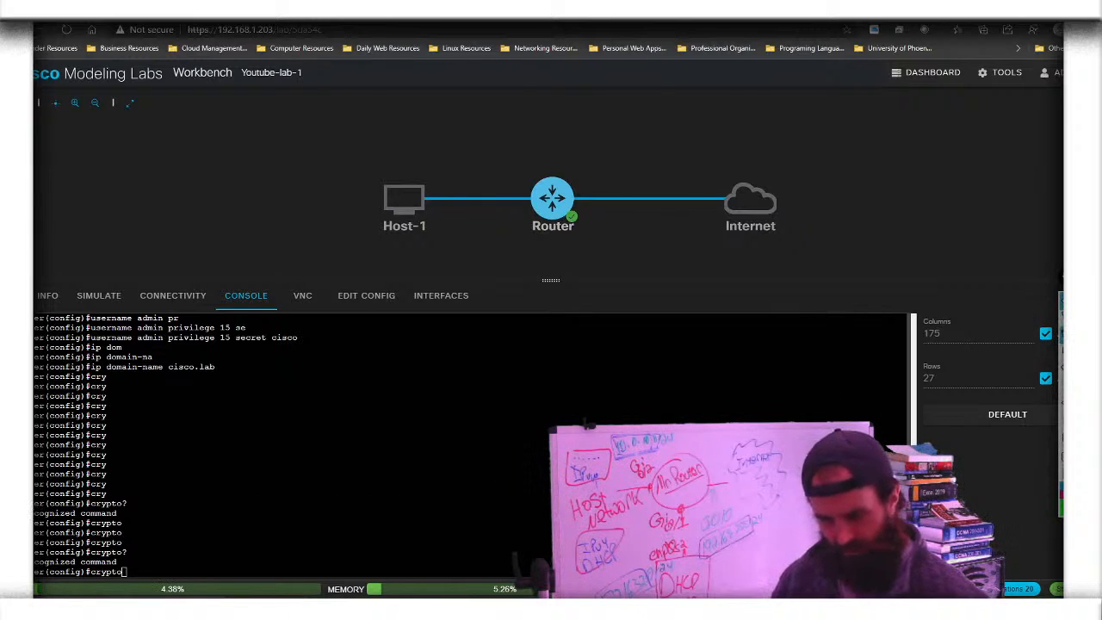
pyautogui.moveTo(35, 508); pyautogui.dragTo(137, 510)
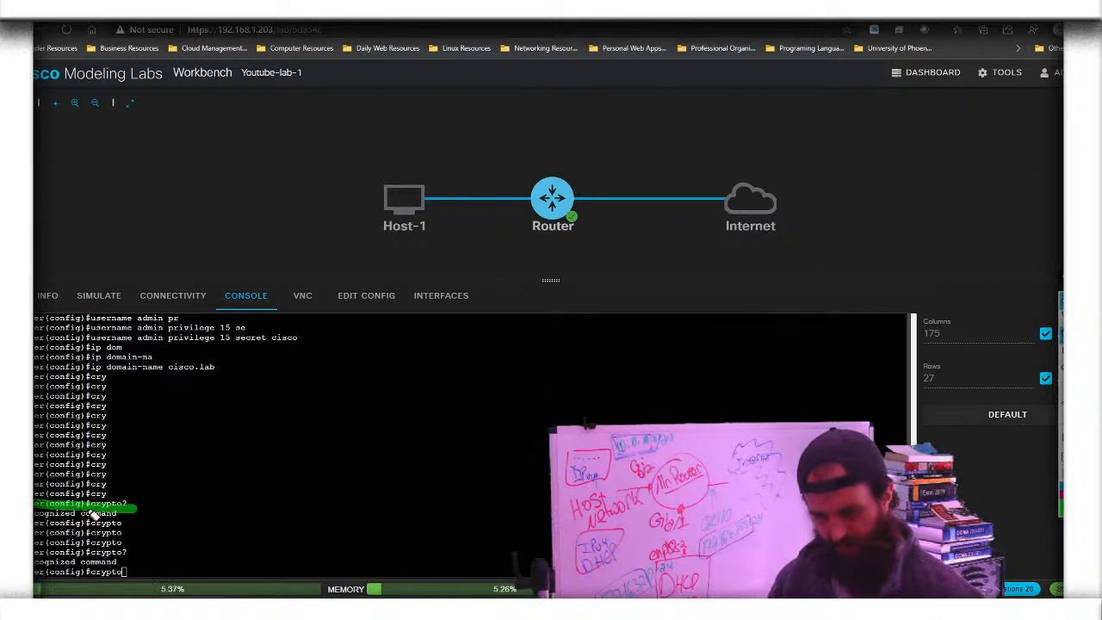
pyautogui.moveTo(35, 514)
pyautogui.mouseDown()
pyautogui.moveTo(138, 515)
pyautogui.moveTo(131, 508)
pyautogui.mouseUp()
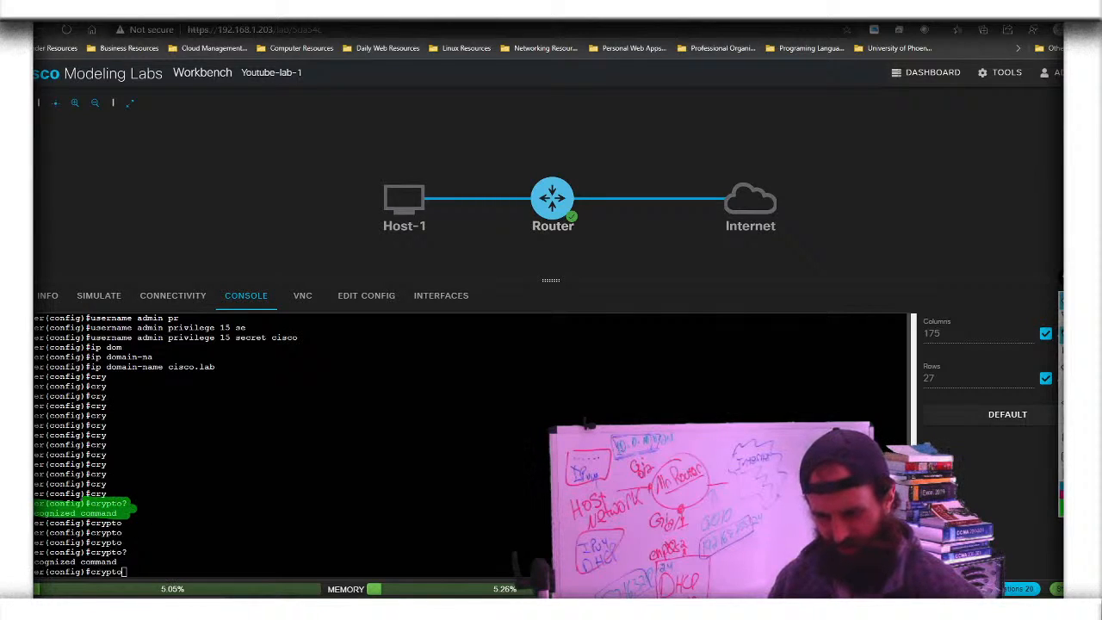
# Highlight the remaining crypto? attempt lines, then clear all the highlights
pyautogui.moveTo(35, 552); pyautogui.dragTo(152, 556)
pyautogui.moveTo(78, 552); pyautogui.dragTo(151, 556)
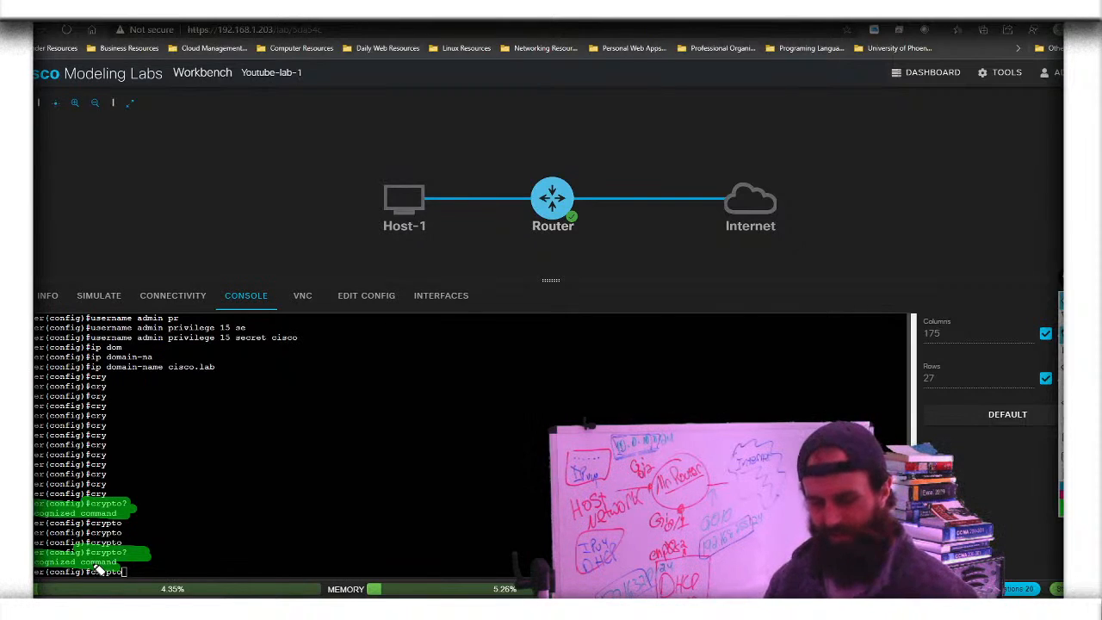
pyautogui.moveTo(91, 543); pyautogui.dragTo(159, 544)
pyautogui.moveTo(93, 534); pyautogui.dragTo(142, 527)
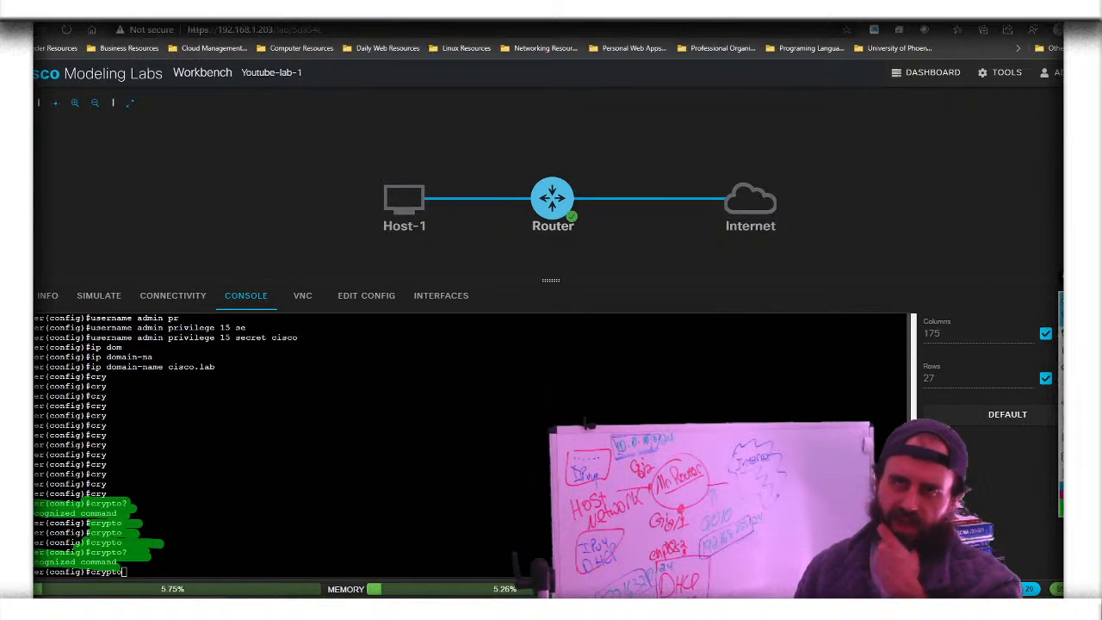
pyautogui.moveTo(1064, 335)
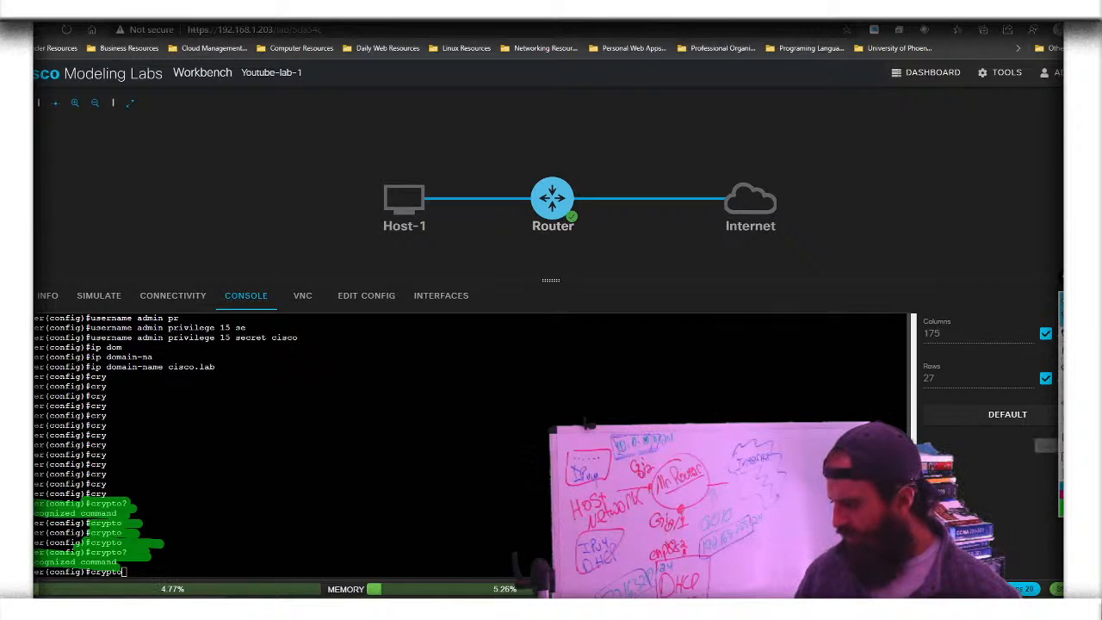
pyautogui.click(1061, 429)
# Enter interface g0/0 and set it to 'ip address dhcp'
pyautogui.press('BackSpace')
pyautogui.press('BackSpace')
pyautogui.press('BackSpace')
pyautogui.press('BackSpace')
pyautogui.press('BackSpace')
pyautogui.press('BackSpace')
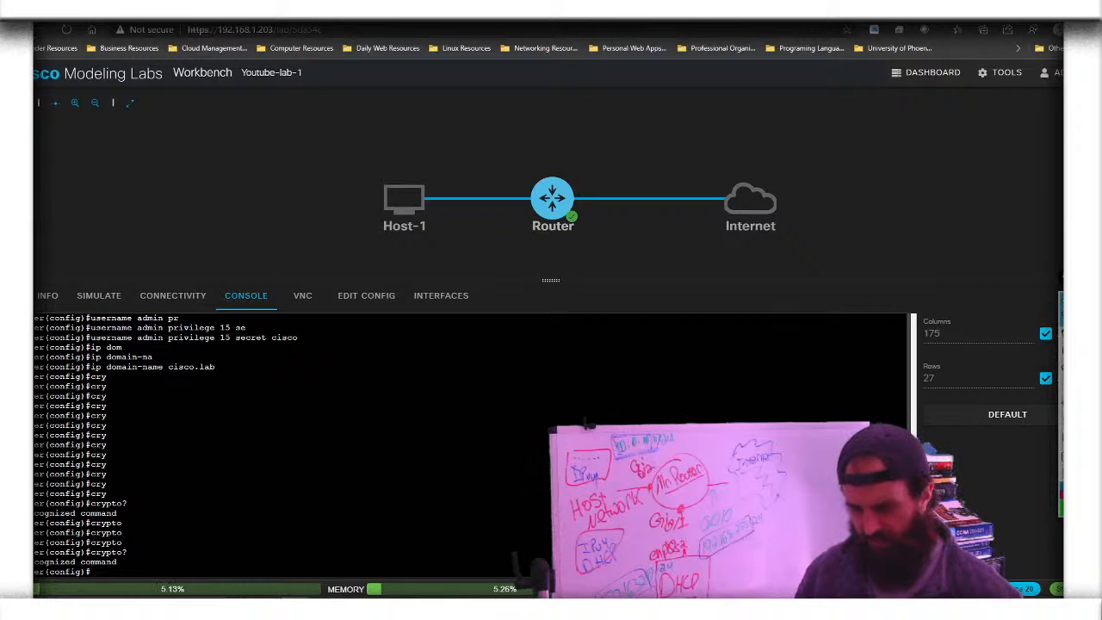
pyautogui.write('int ')
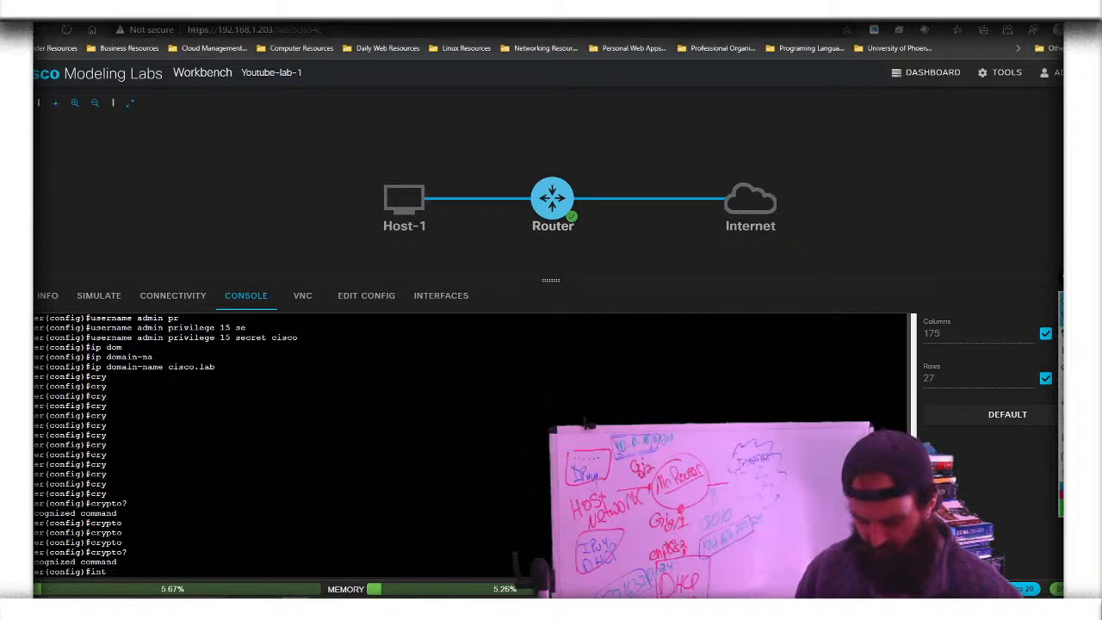
pyautogui.write('g0/0')
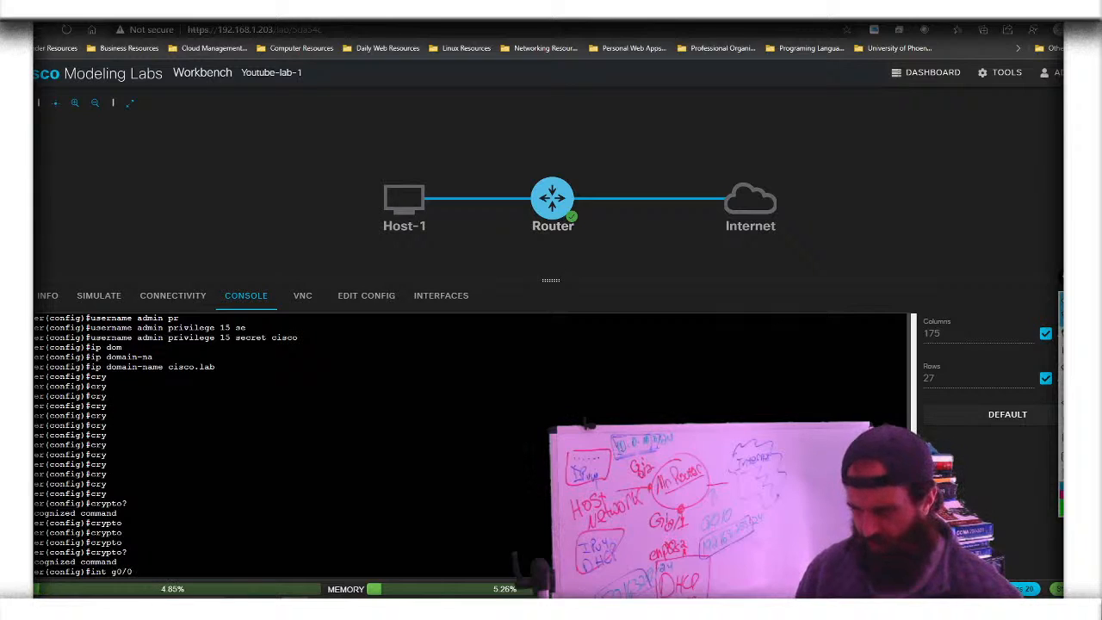
pyautogui.press('Return')
pyautogui.write('ip add')
pyautogui.press('Tab')
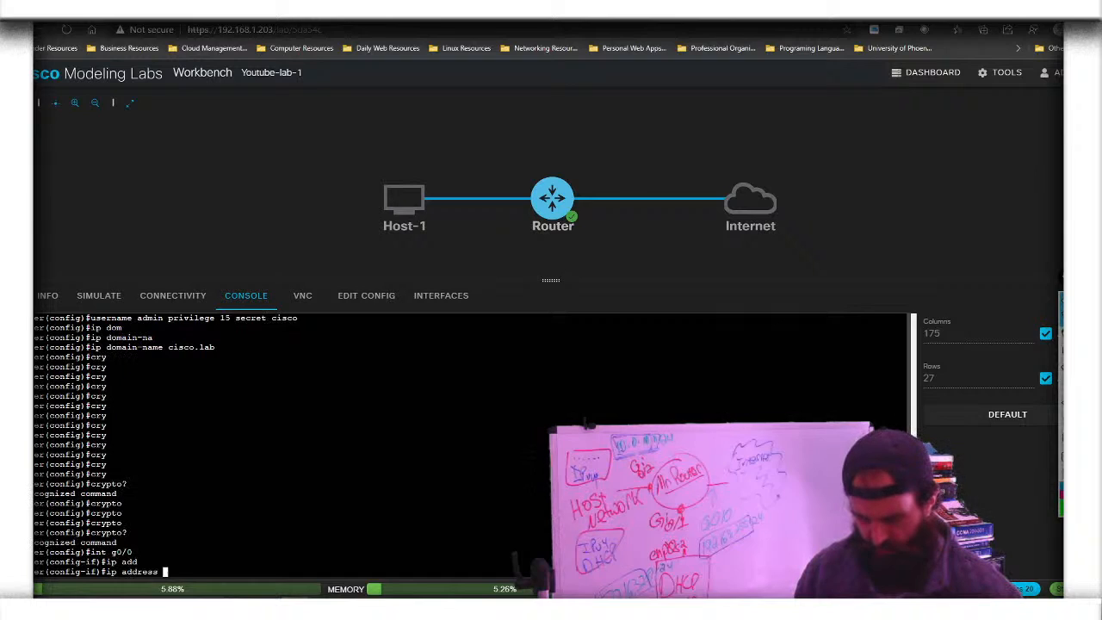
pyautogui.write('dh')
pyautogui.press('Tab')
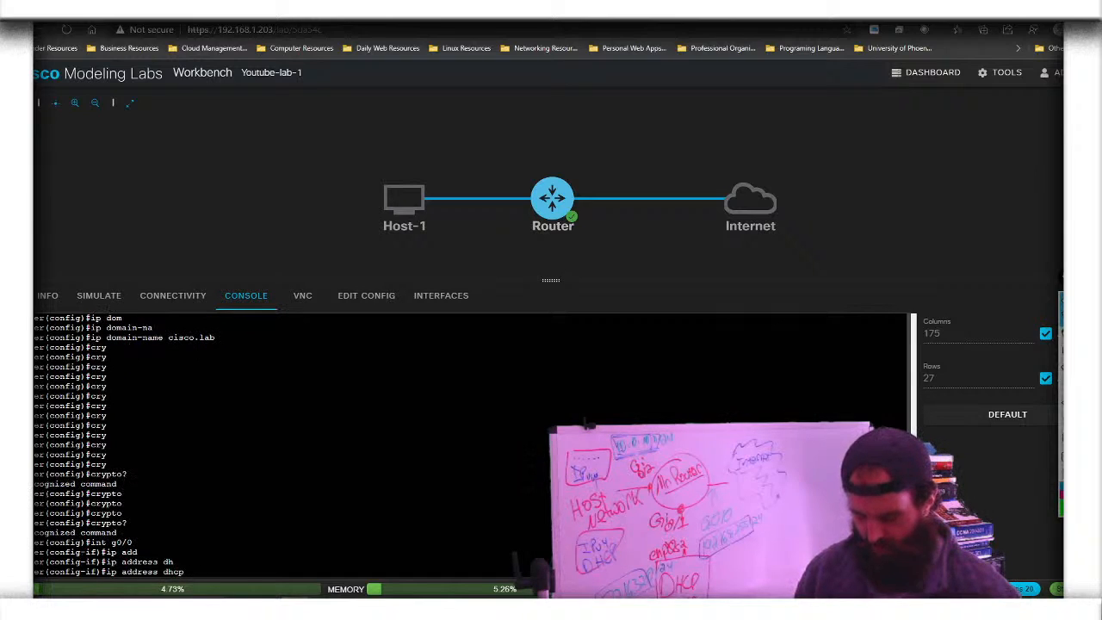
pyautogui.press('Tab')
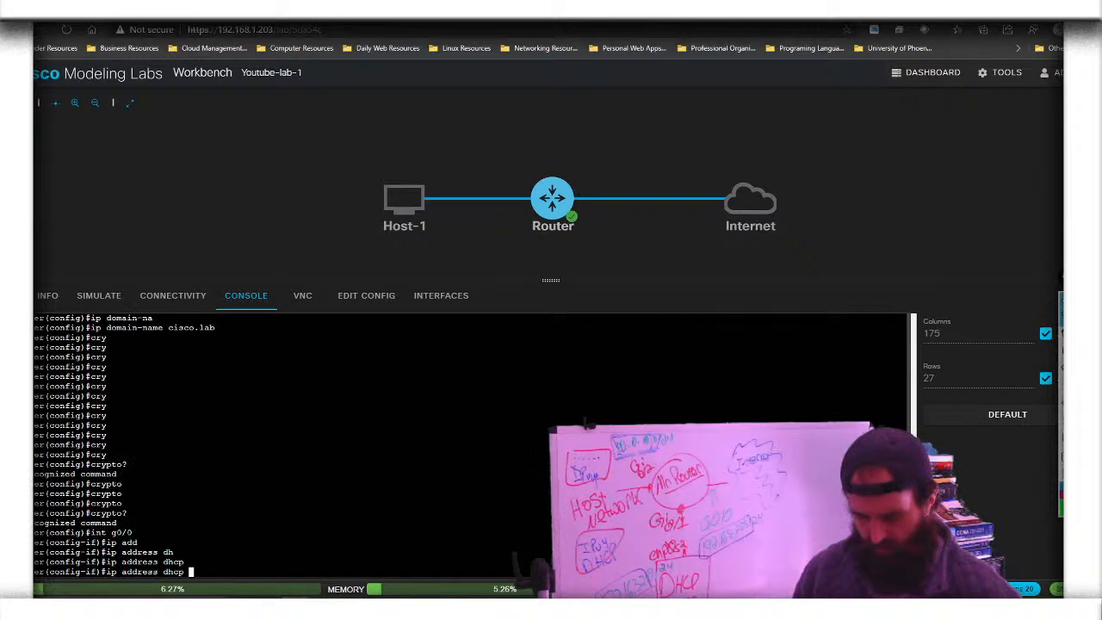
pyautogui.press('Return')
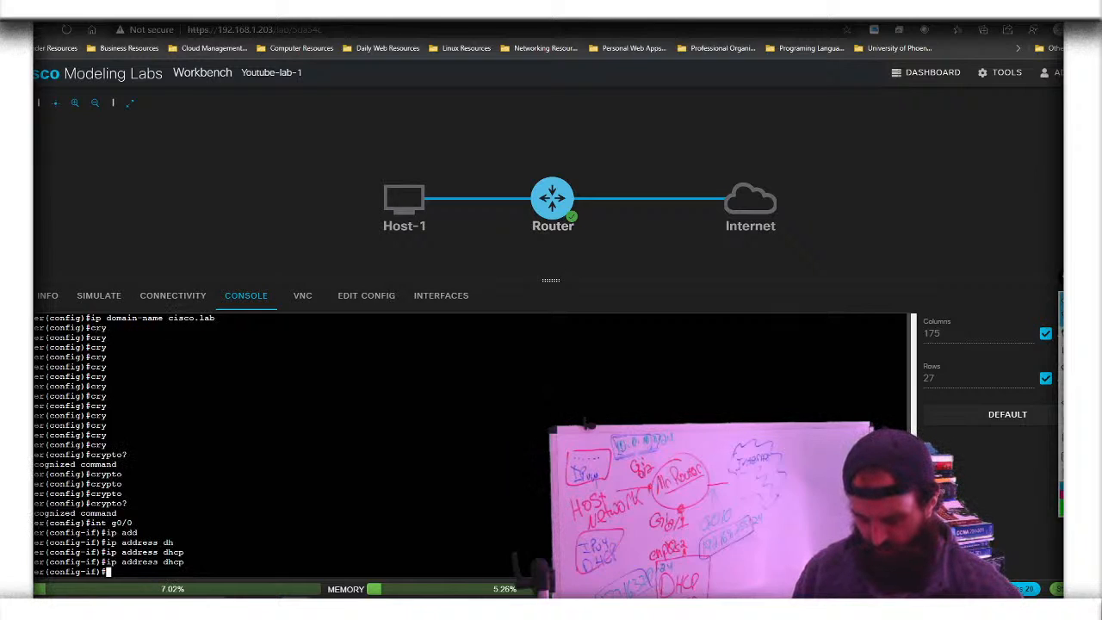
# Enable g0/0 with no shutdown and give it the description 'Interface to Internet'
pyautogui.write('no shu')
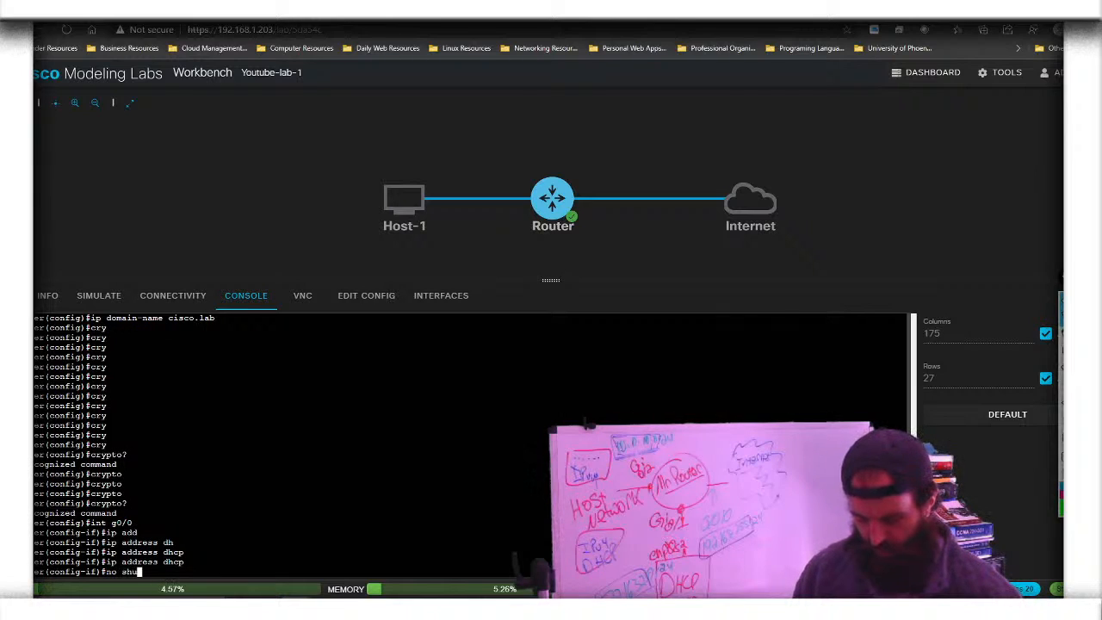
pyautogui.press('Tab')
pyautogui.press('Return')
pyautogui.write('de')
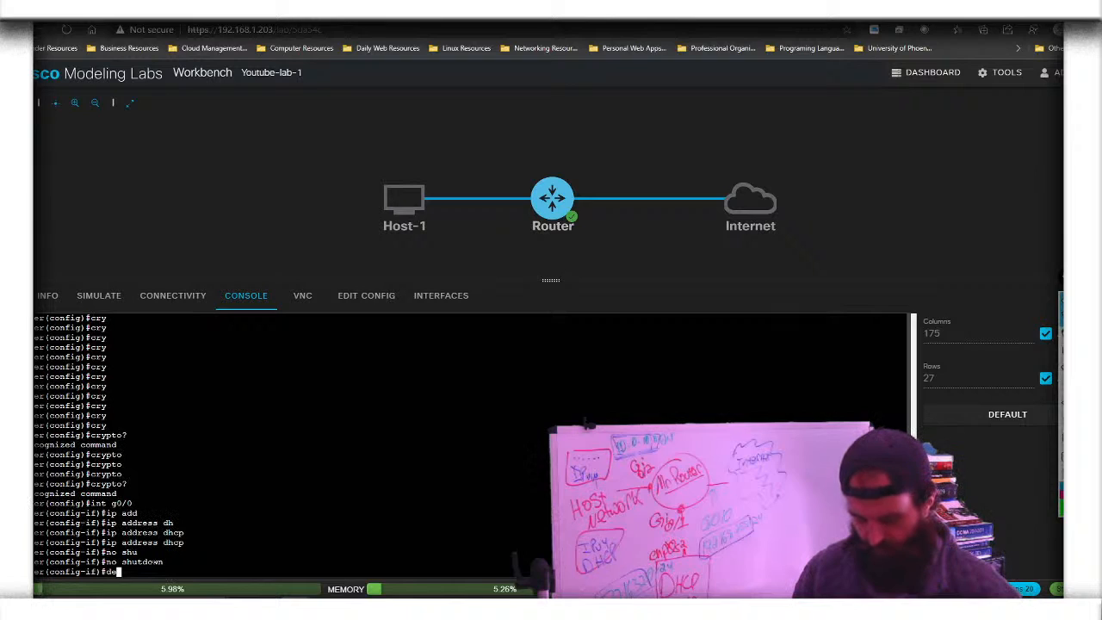
pyautogui.write('sp')
pyautogui.press('Tab')
pyautogui.press('BackSpace')
pyautogui.press('Tab')
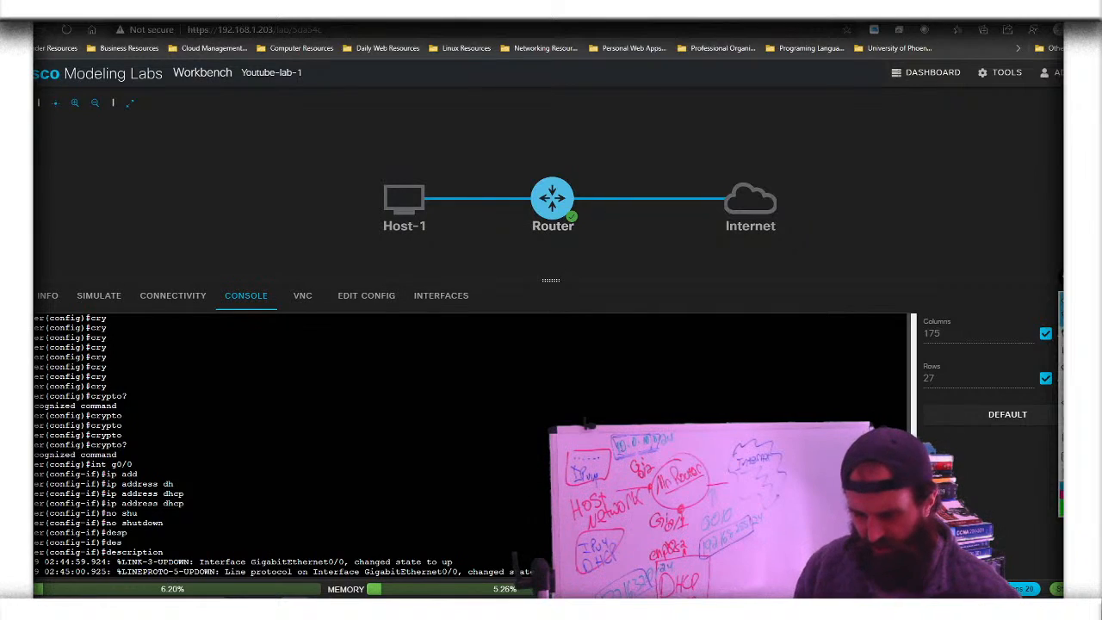
pyautogui.press('Tab')
pyautogui.press('Tab')
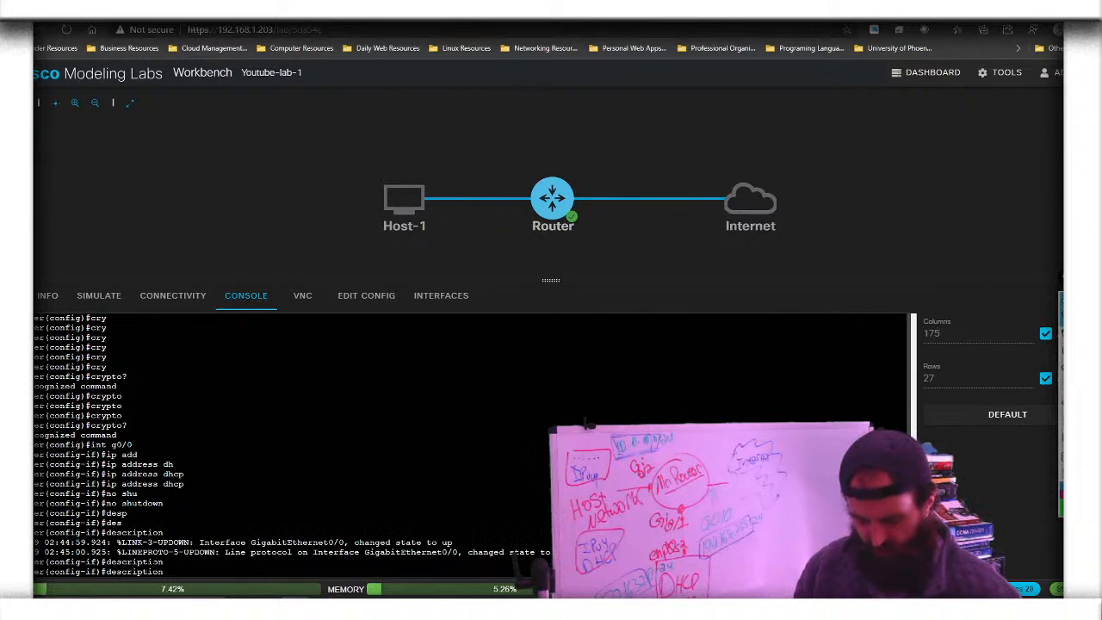
pyautogui.write('I')
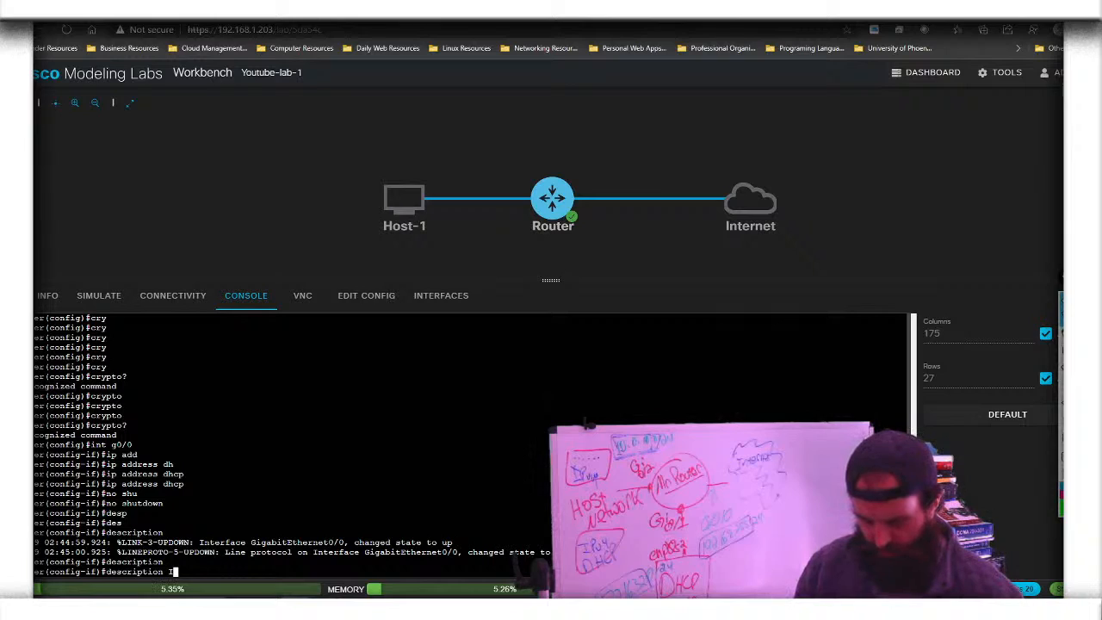
pyautogui.write('nterface ')
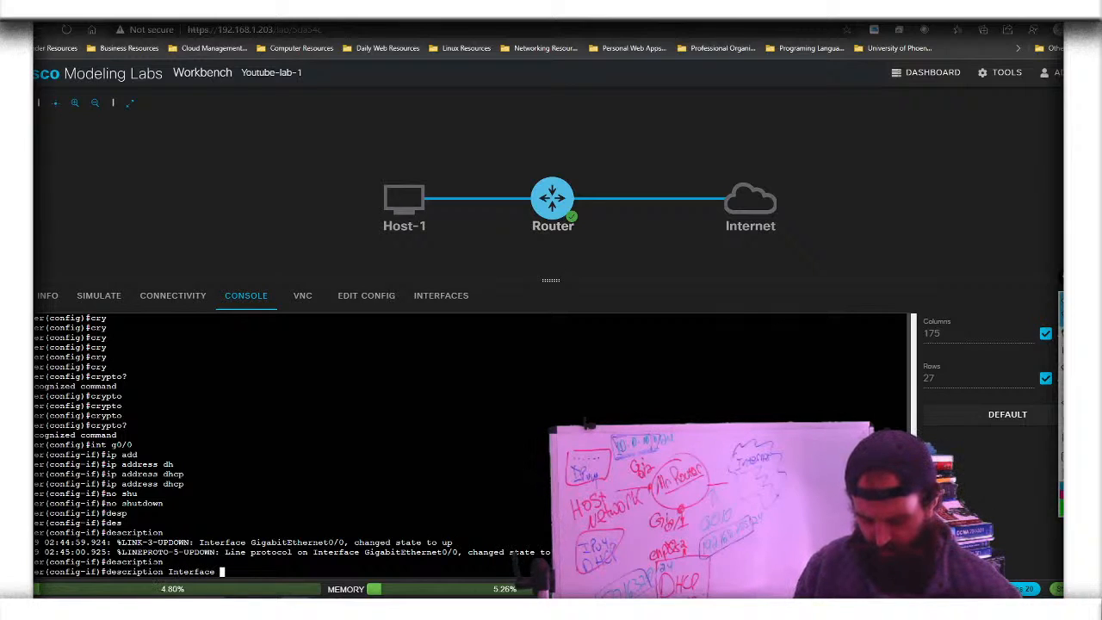
pyautogui.write('to Inter')
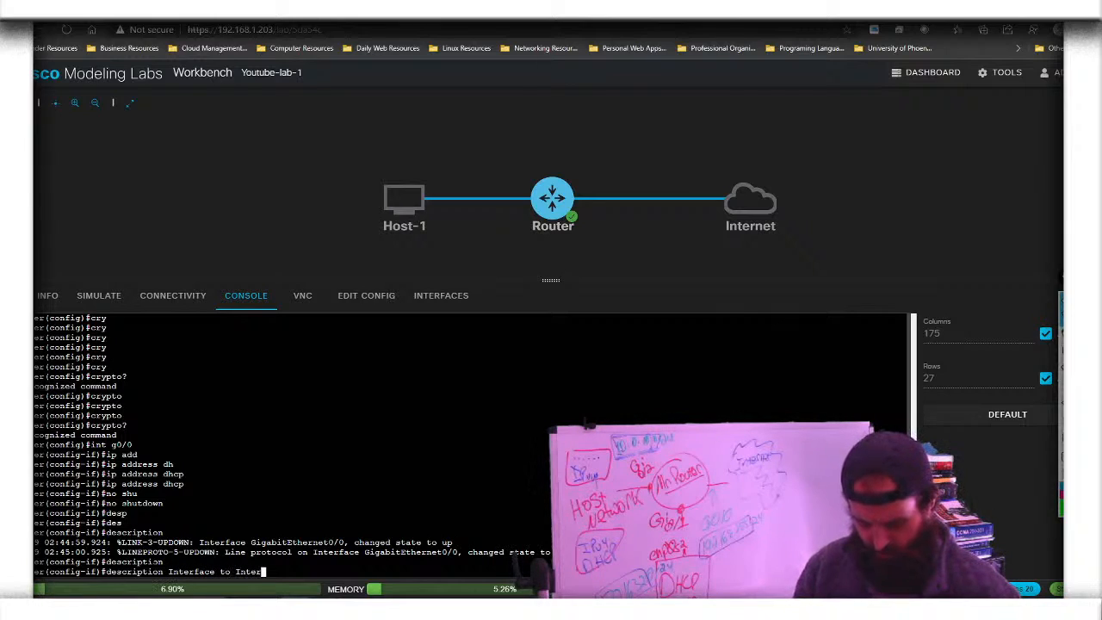
pyautogui.write('net')
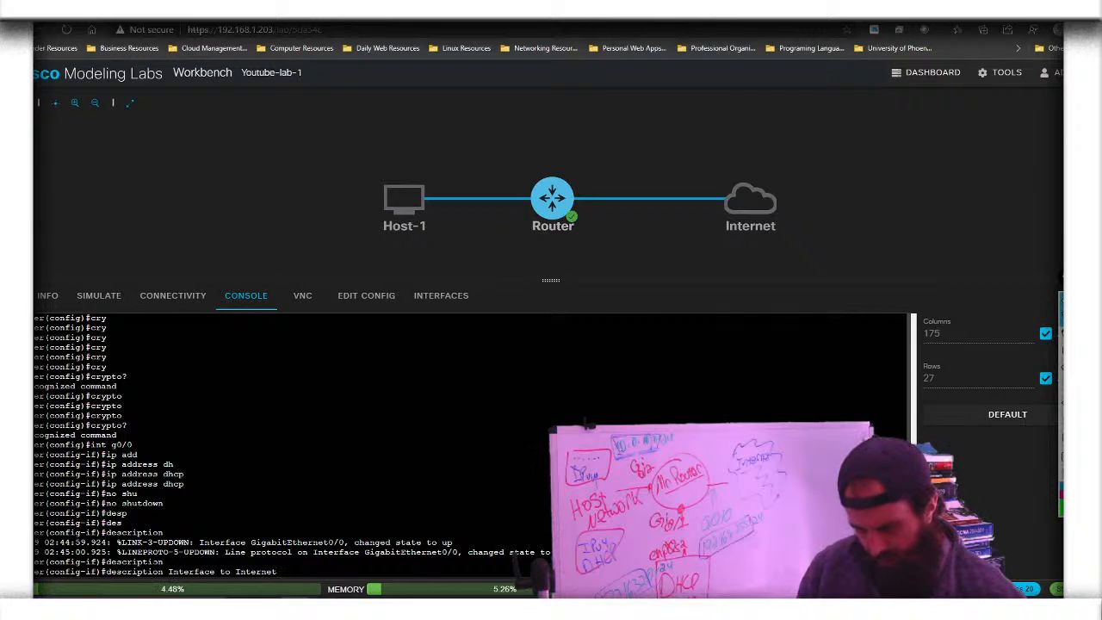
pyautogui.press('Return')
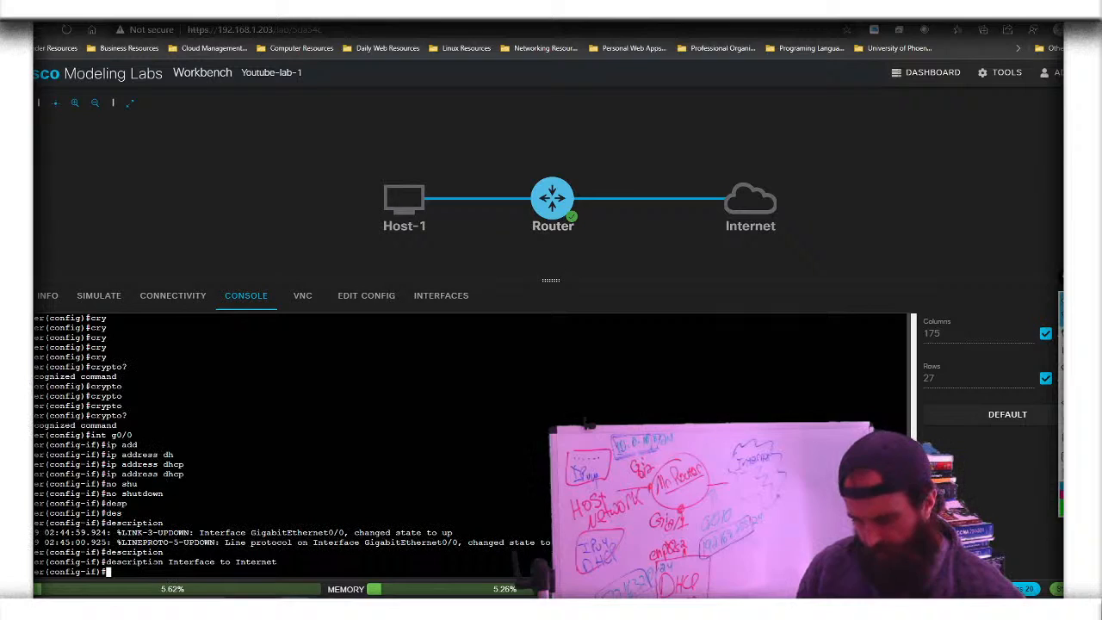
pyautogui.click(462, 297)
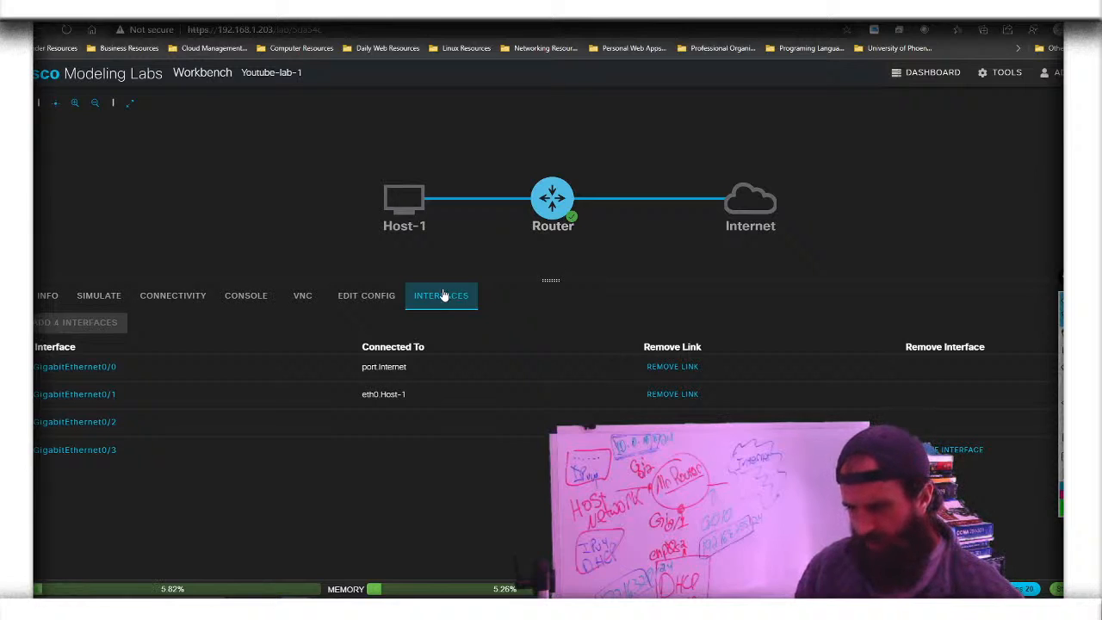
pyautogui.click(269, 297)
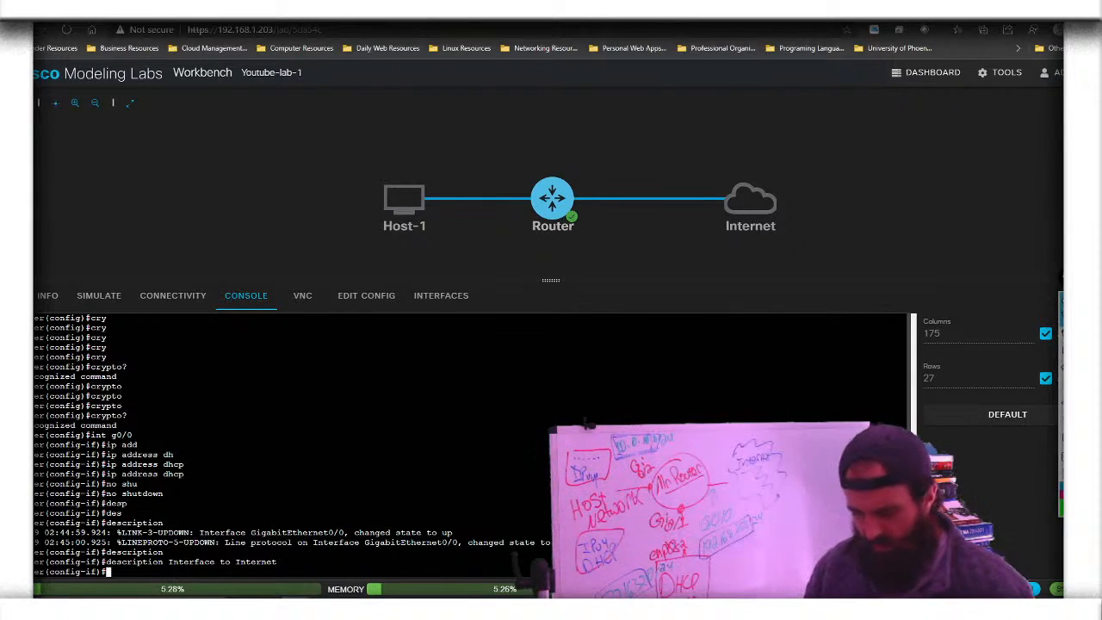
# Leave g0/0, enter interface g0/1, and assign it 10.0.1.1 255.255.255.0
pyautogui.write('exit')
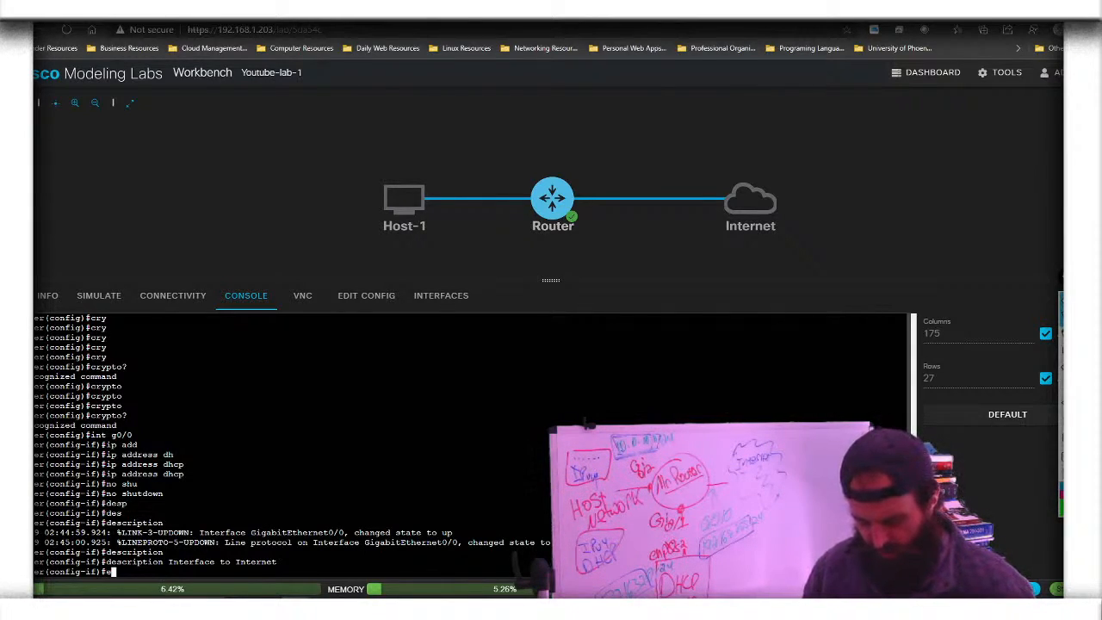
pyautogui.press('Return')
pyautogui.write('int g0/1')
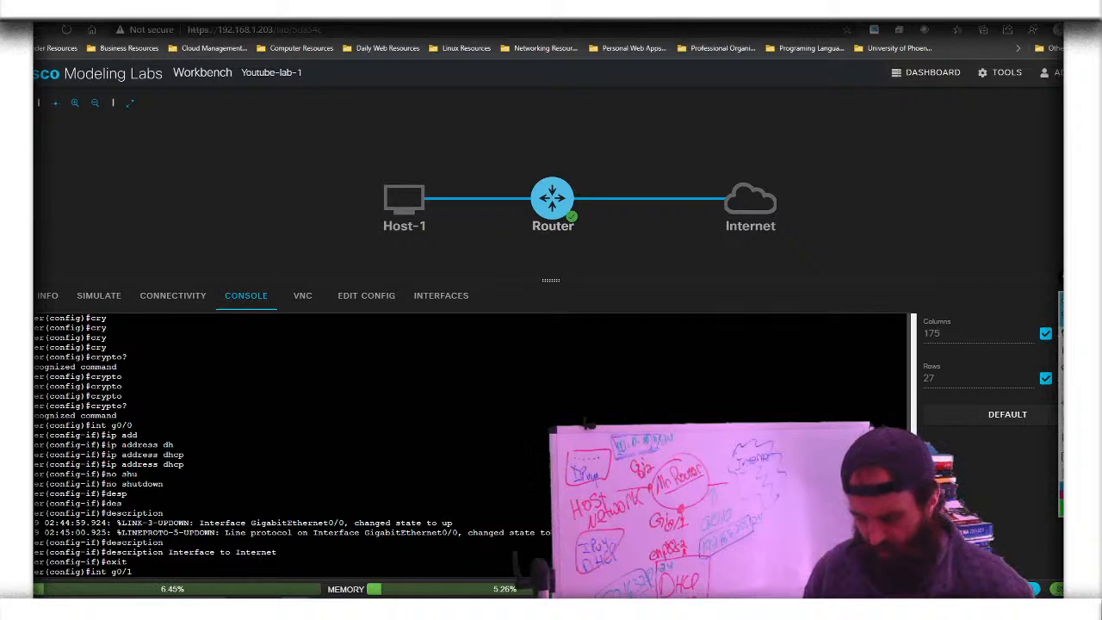
pyautogui.press('Return')
pyautogui.write('ip add')
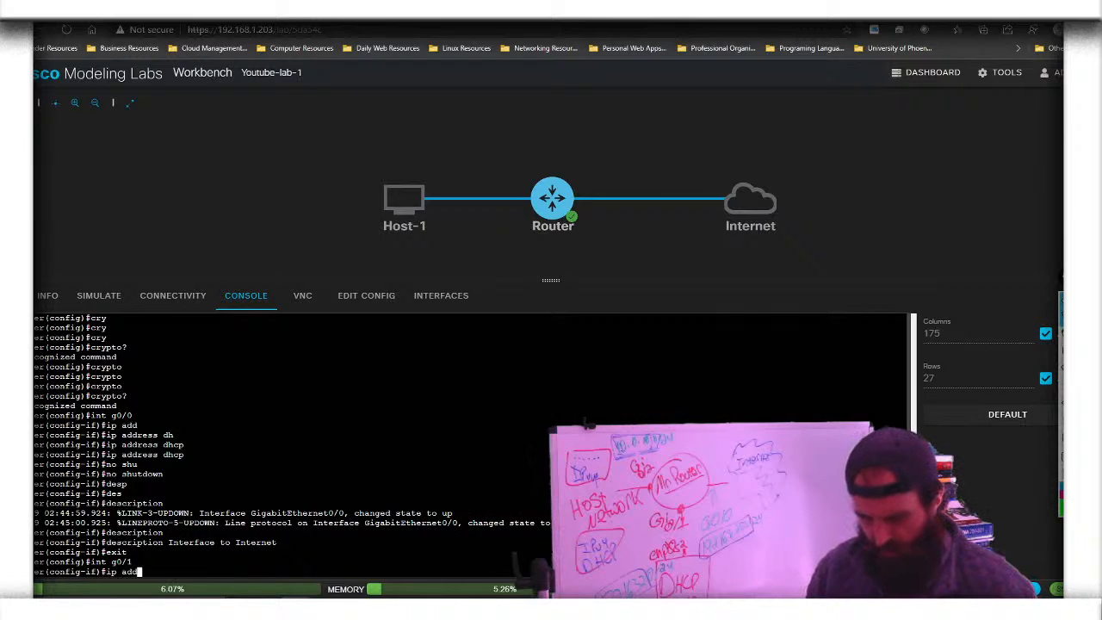
pyautogui.press('Tab')
pyautogui.write('10.0.0')
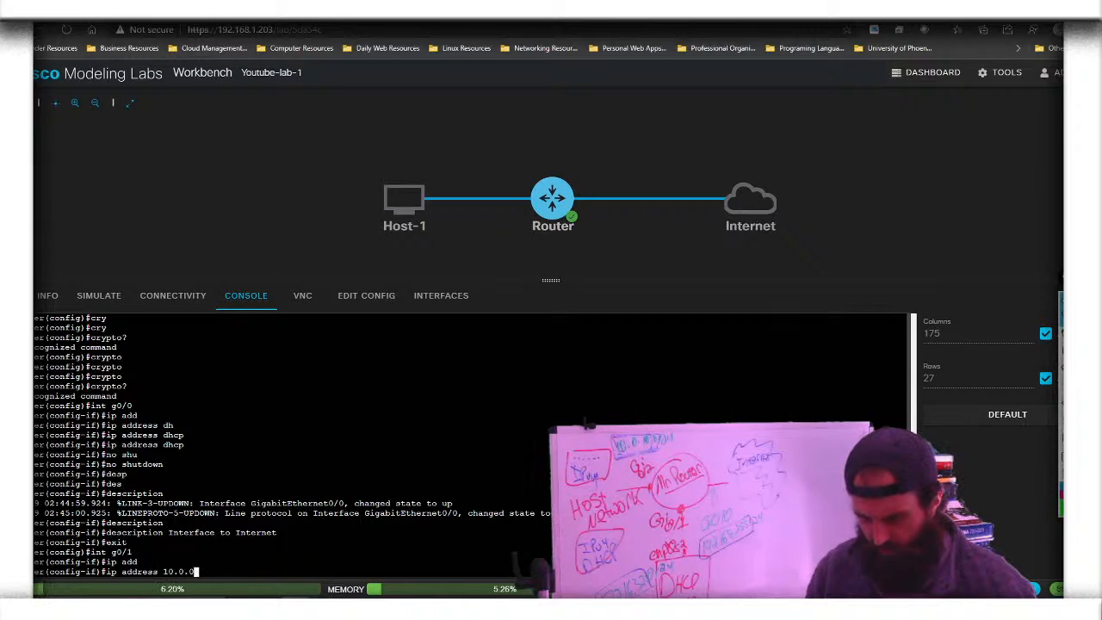
pyautogui.press('BackSpace')
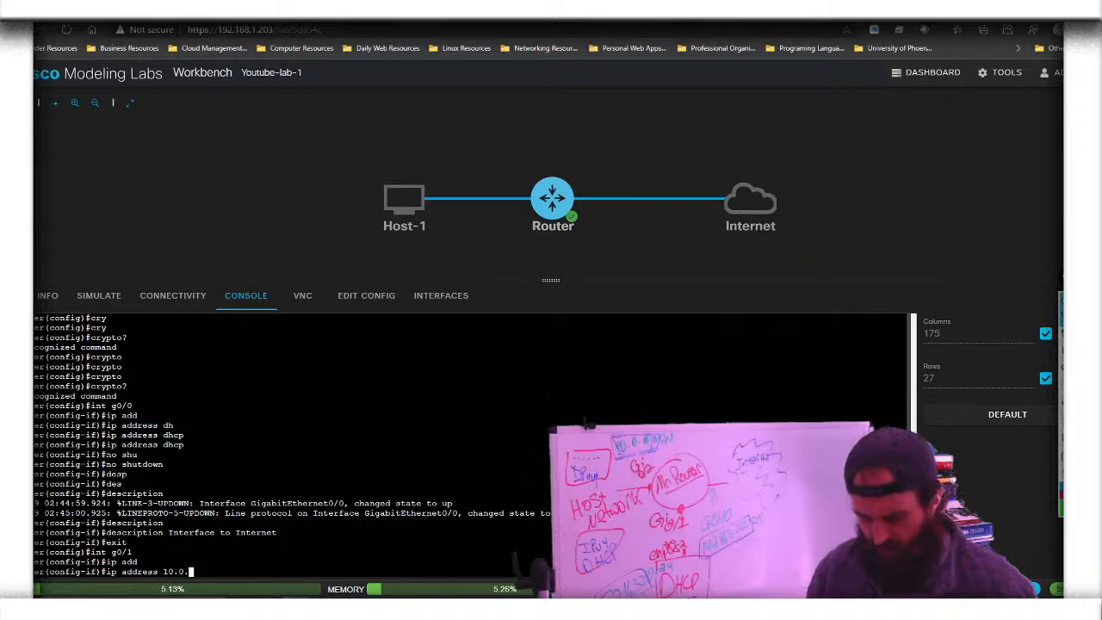
pyautogui.write('1.1')
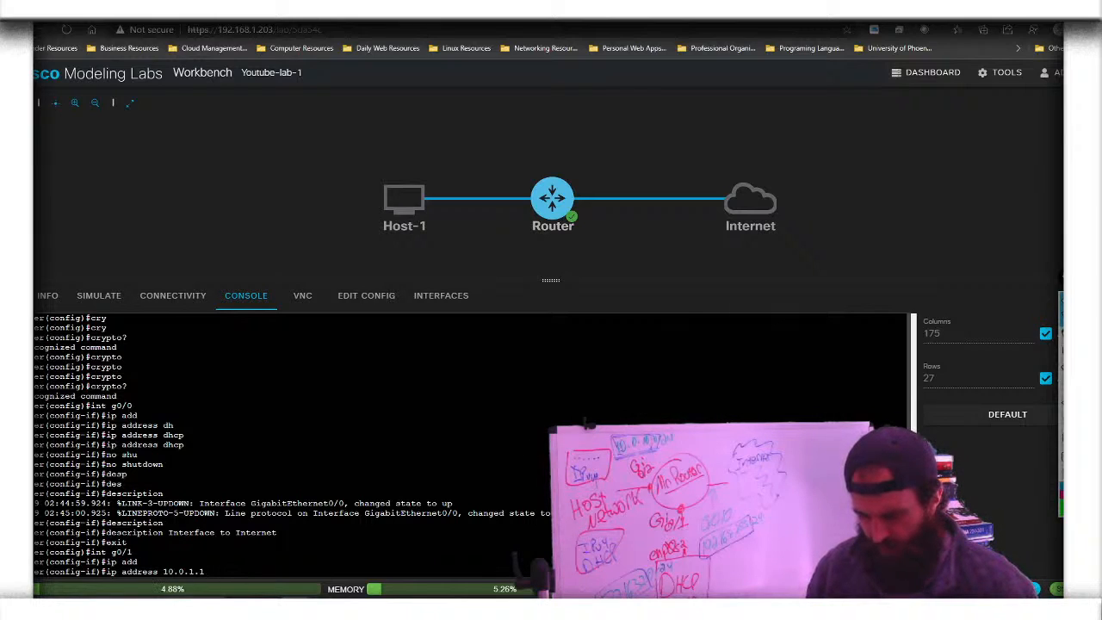
pyautogui.write('255.255.255')
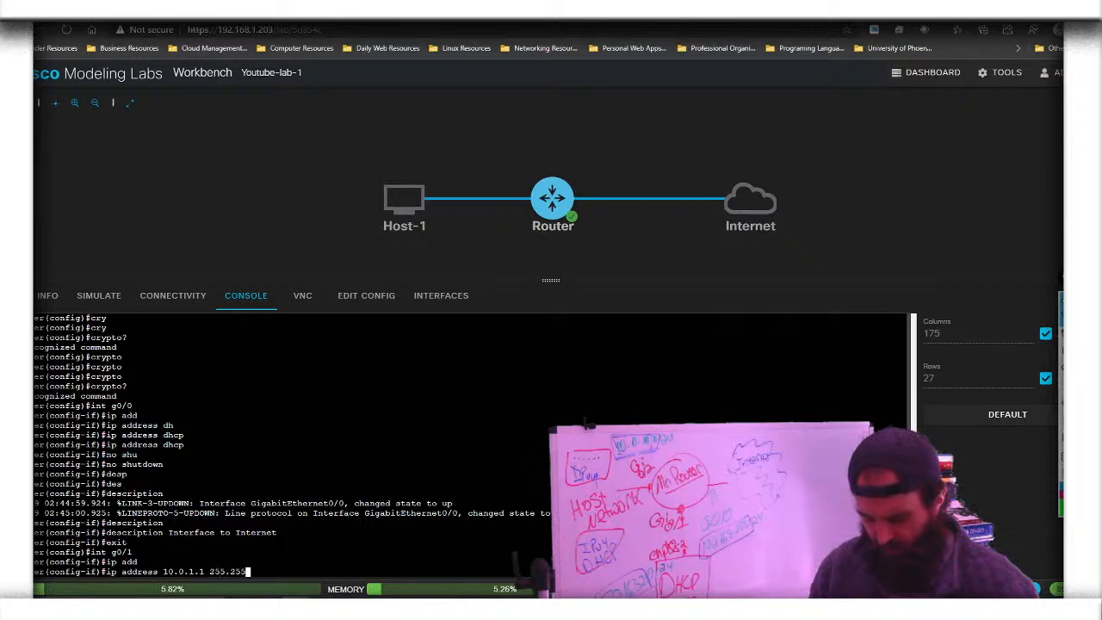
pyautogui.write('.0')
pyautogui.press('Return')
# Enable g0/1 with no shutdown, describe it as 'Interface to Host', and exit
pyautogui.write('no shu')
pyautogui.press('Tab')
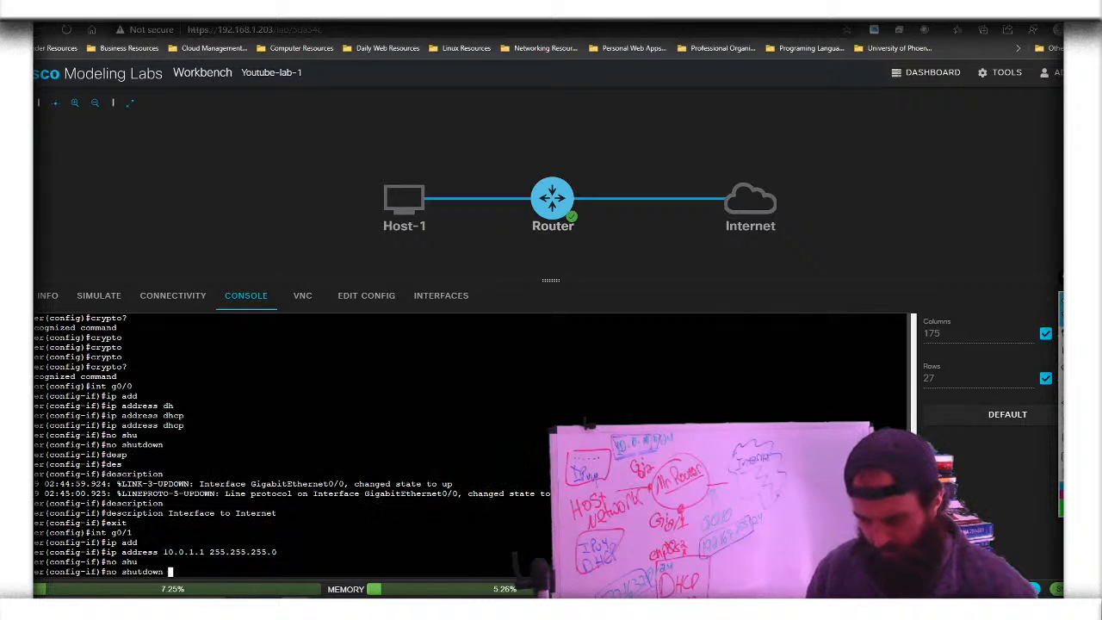
pyautogui.press('Return')
pyautogui.write('des')
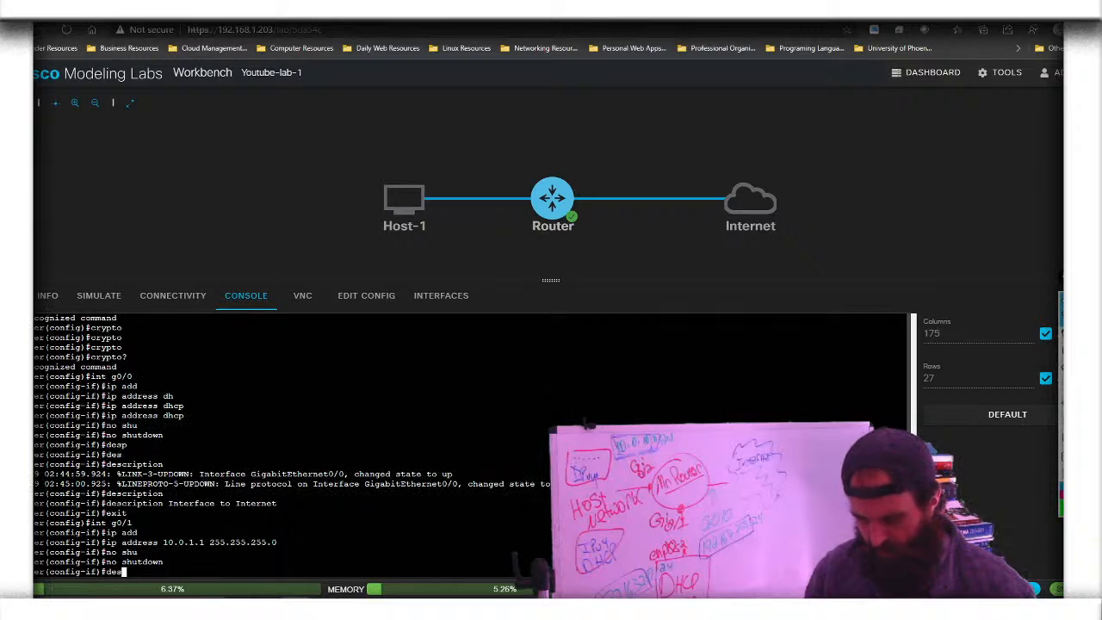
pyautogui.press('Tab')
pyautogui.write('I')
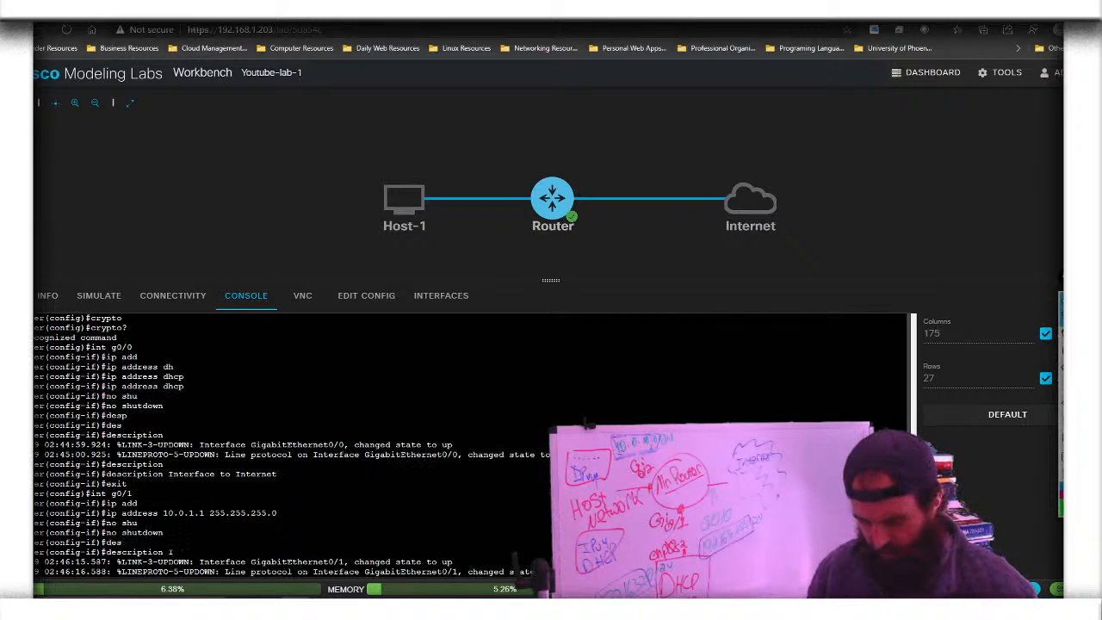
pyautogui.write('nterface to ')
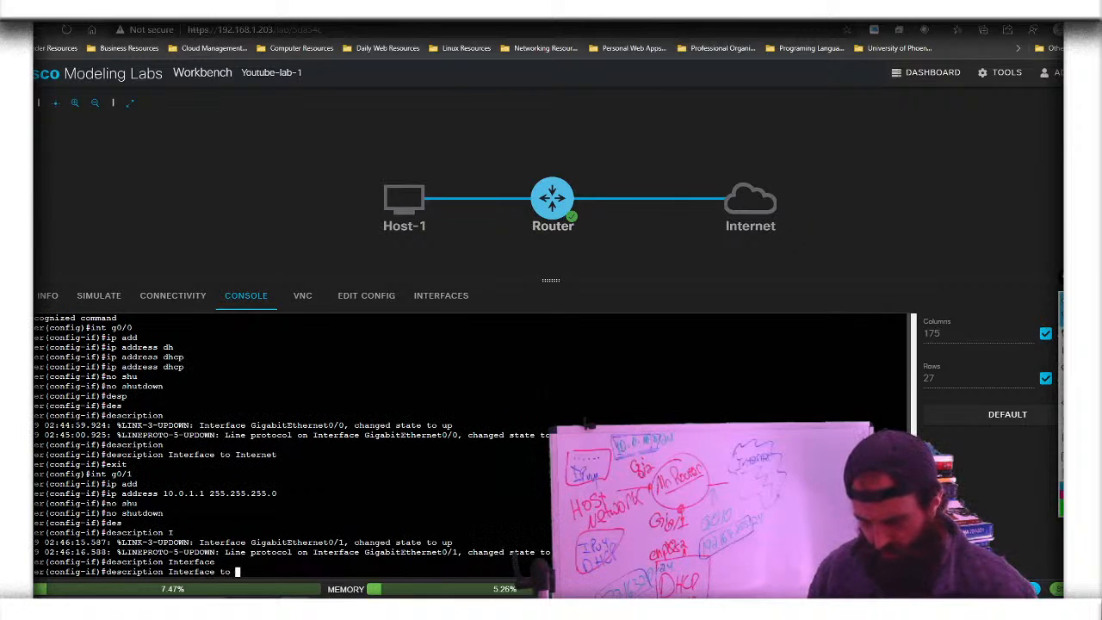
pyautogui.write('Iost')
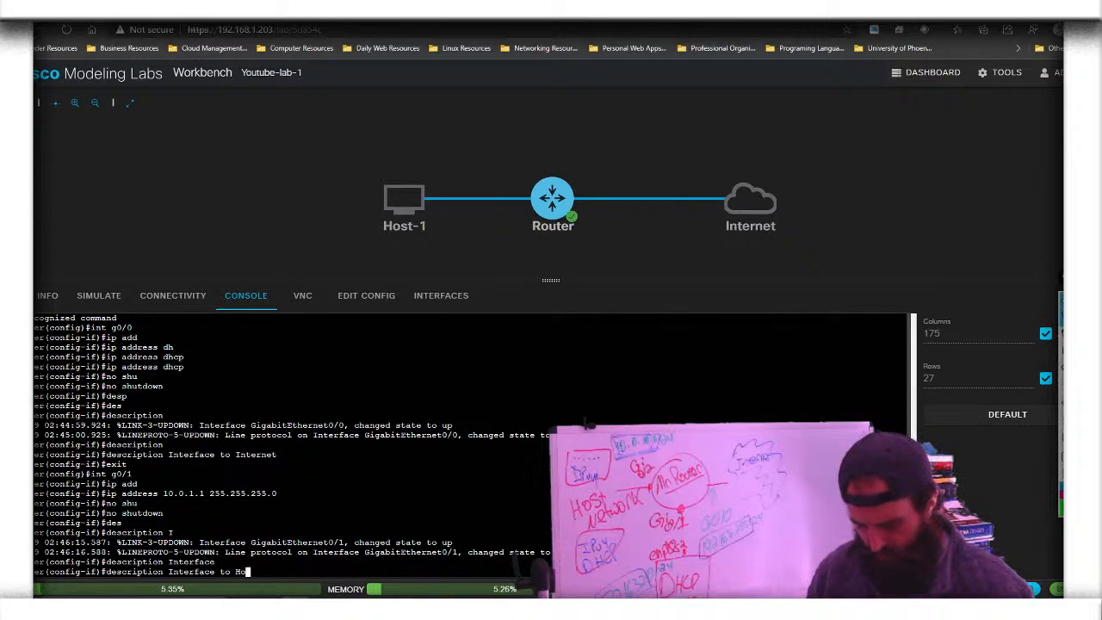
pyautogui.press('Return')
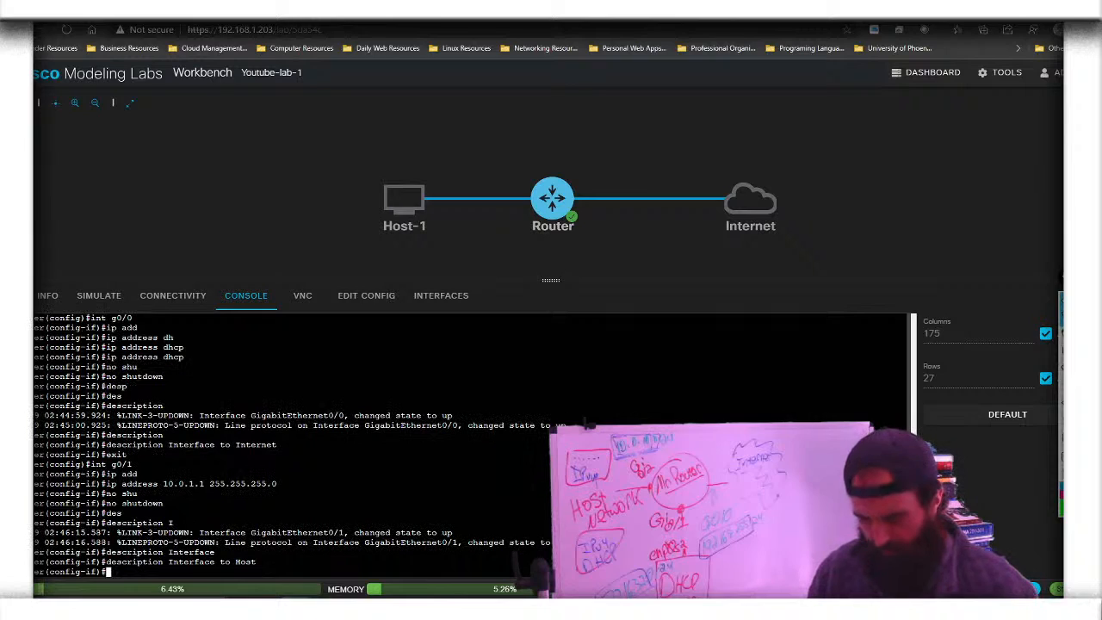
pyautogui.write('exit')
pyautogui.press('Return')
# Start OSPF process 1 with 'router ospf 1'
pyautogui.write('router')
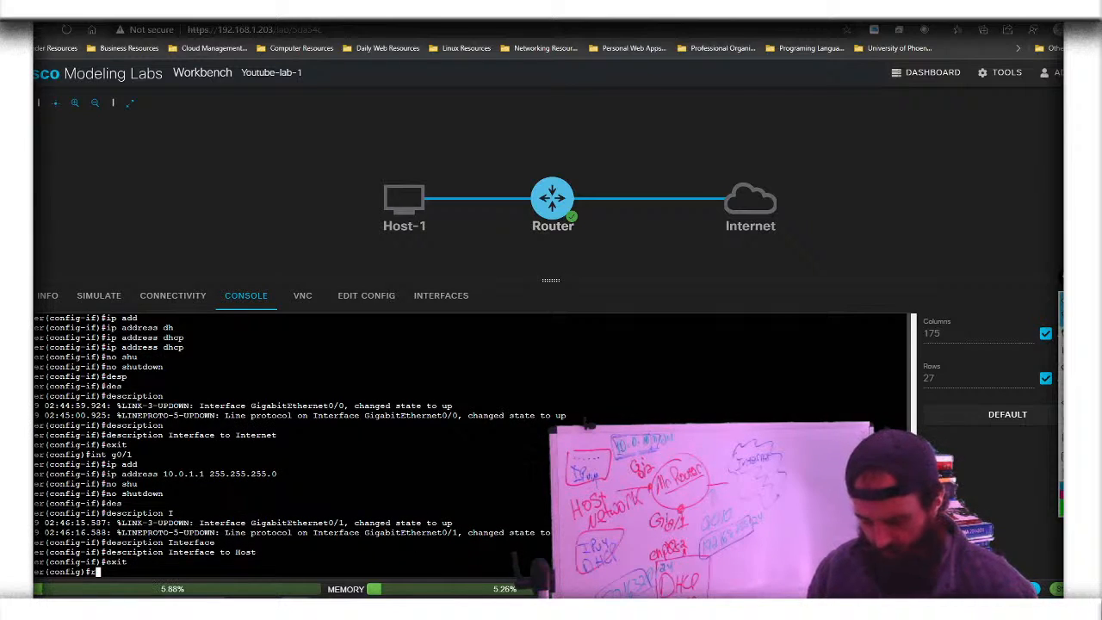
pyautogui.press('Tab')
pyautogui.write('r')
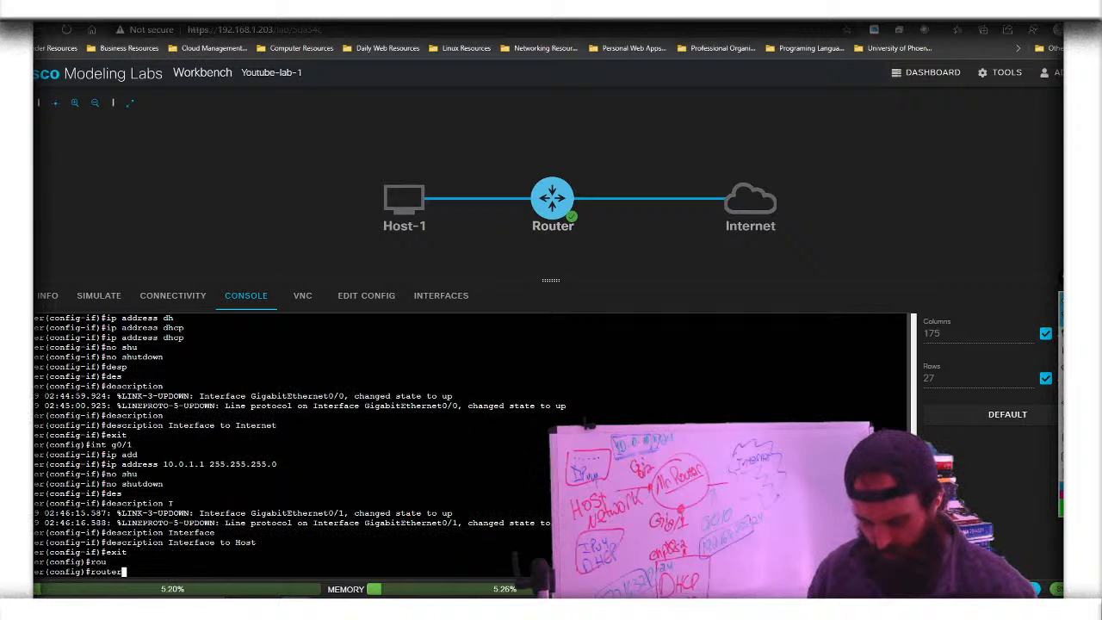
pyautogui.press('Tab')
pyautogui.write('os')
pyautogui.press('Tab')
pyautogui.write('pf')
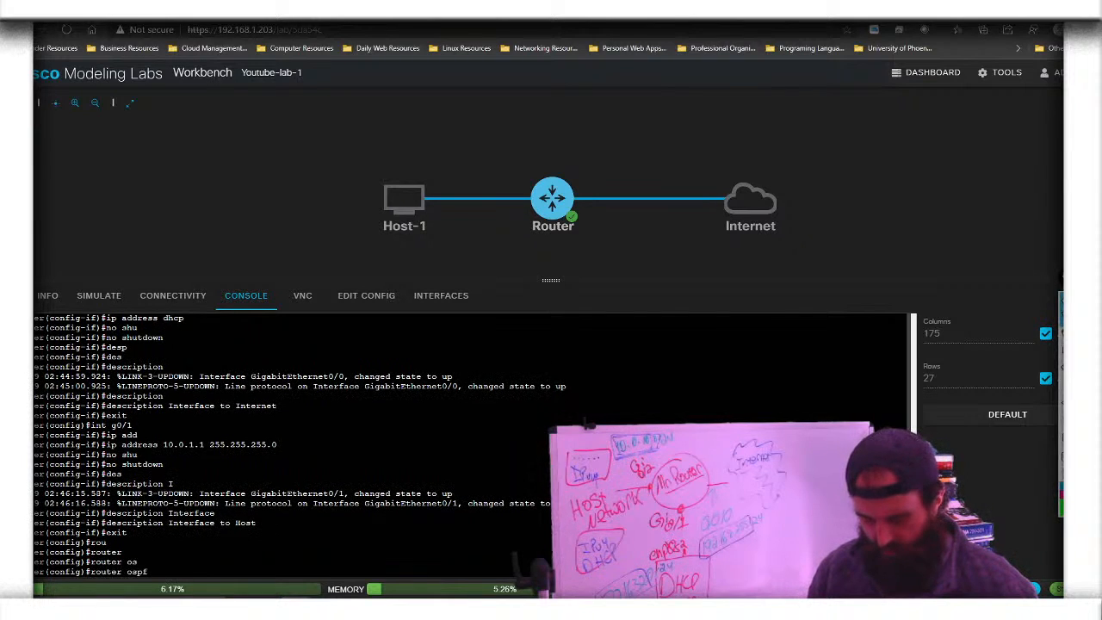
pyautogui.write(' 1')
pyautogui.press('Tab')
pyautogui.press('Tab')
pyautogui.press('Tab')
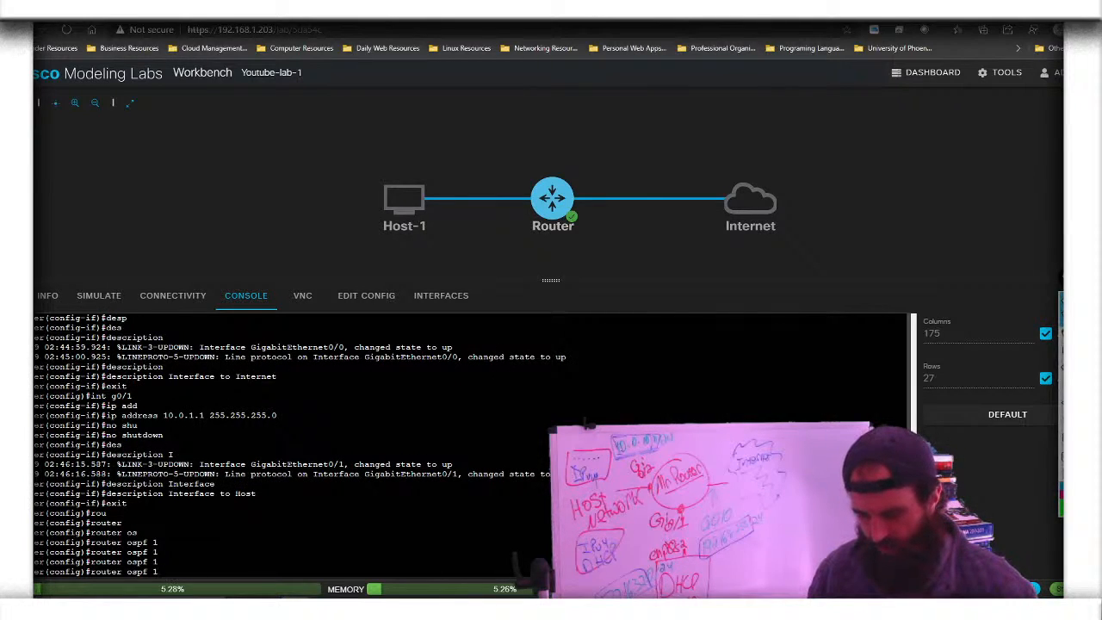
pyautogui.press('Return')
# Enter the OSPF network statement 10.0.1.0 0.0.255.255
pyautogui.write('netq')
pyautogui.press('Tab')
pyautogui.press('BackSpace')
pyautogui.press('BackSpace')
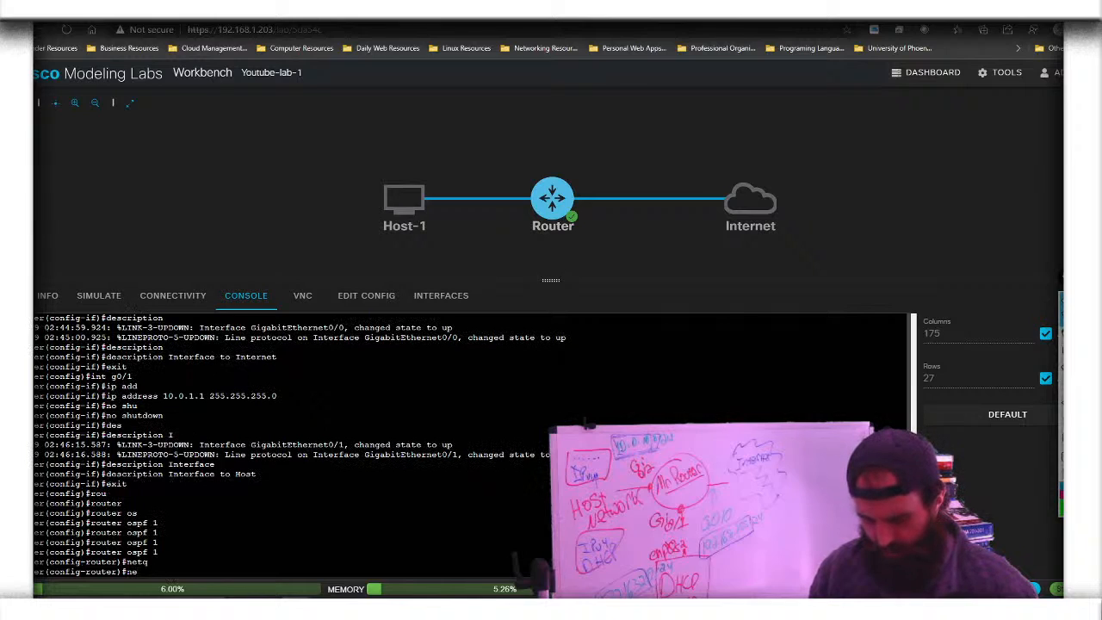
pyautogui.write('tw')
pyautogui.press('Tab')
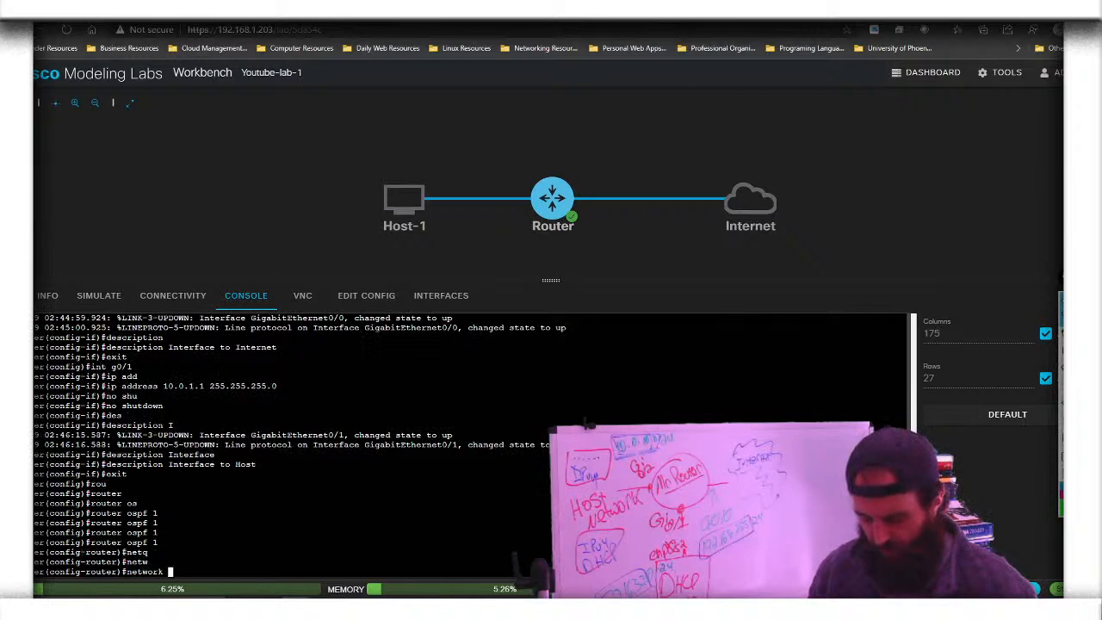
pyautogui.write('10.')
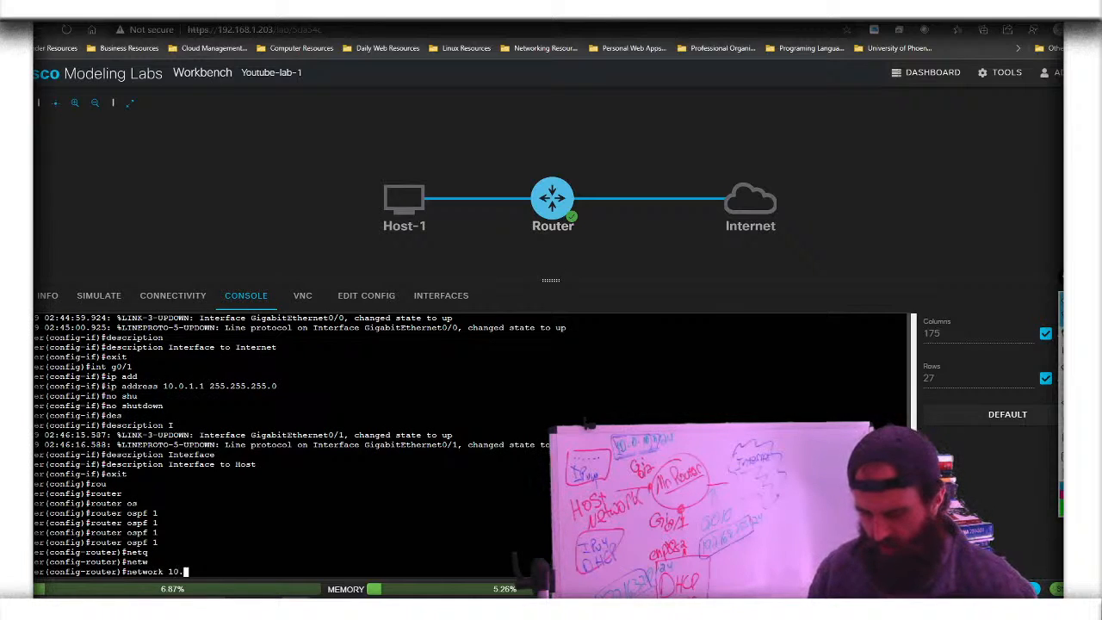
pyautogui.write('0.')
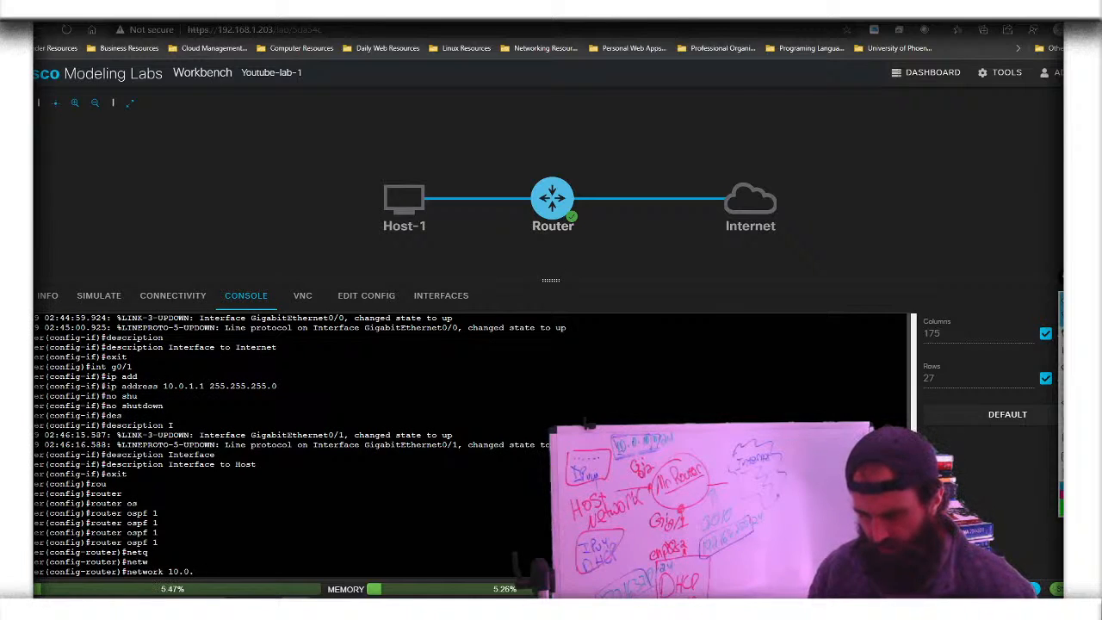
pyautogui.write('0')
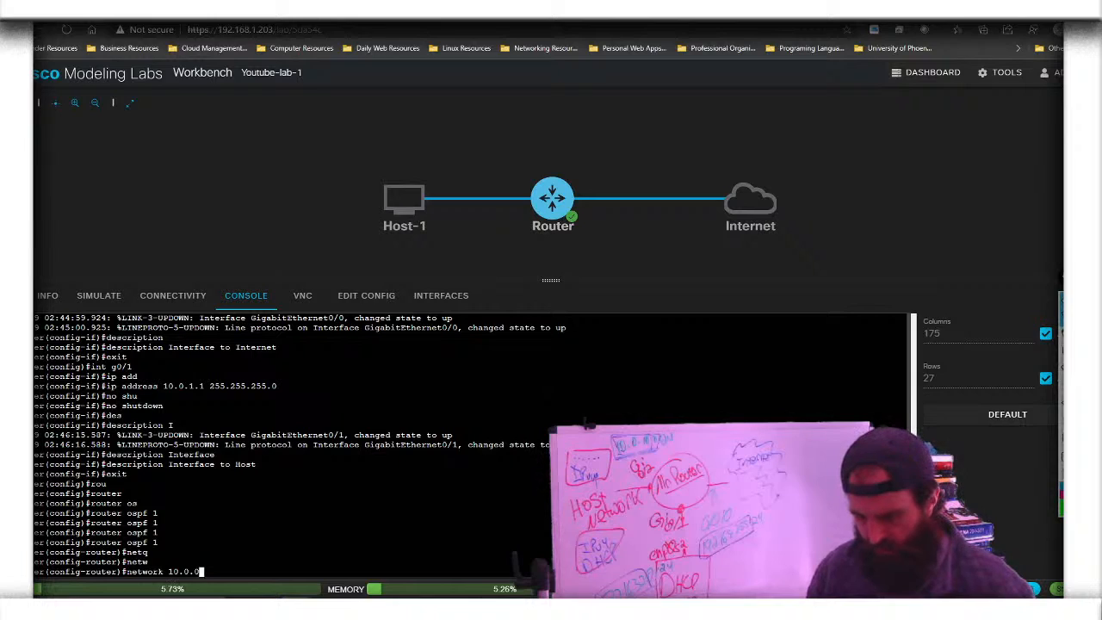
pyautogui.press('BackSpace')
pyautogui.write('1.0')
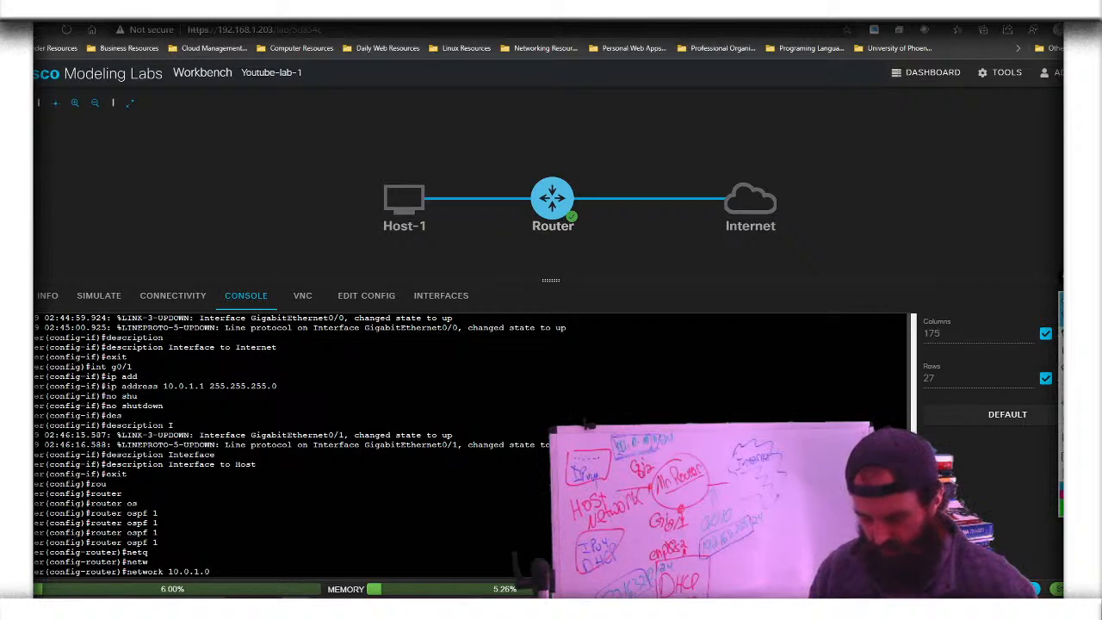
pyautogui.write(' 0.0.')
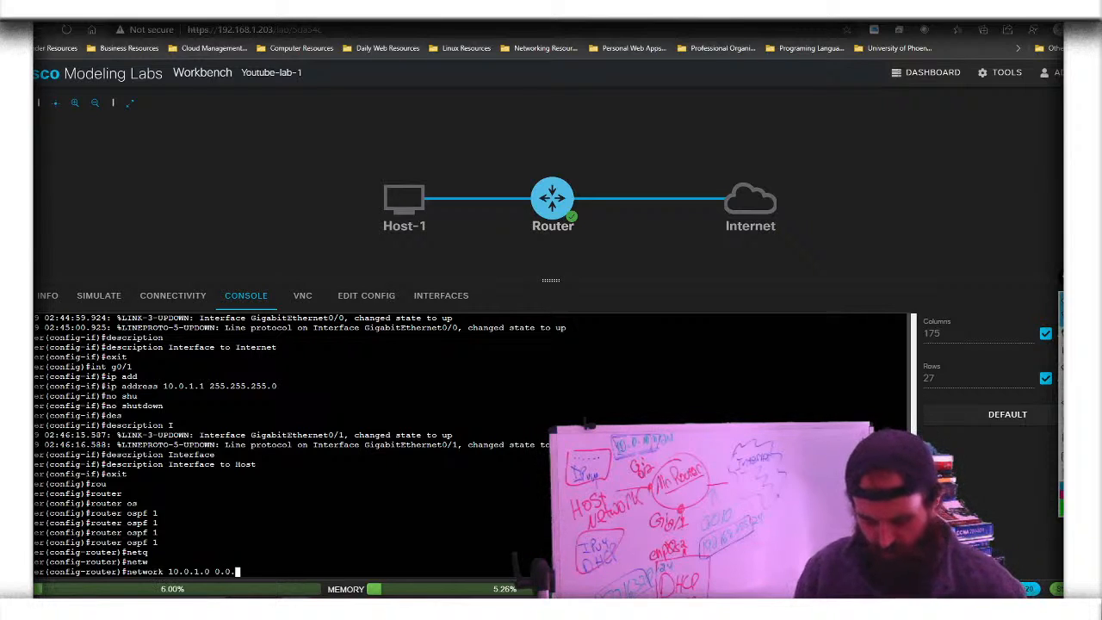
pyautogui.write('255.255')
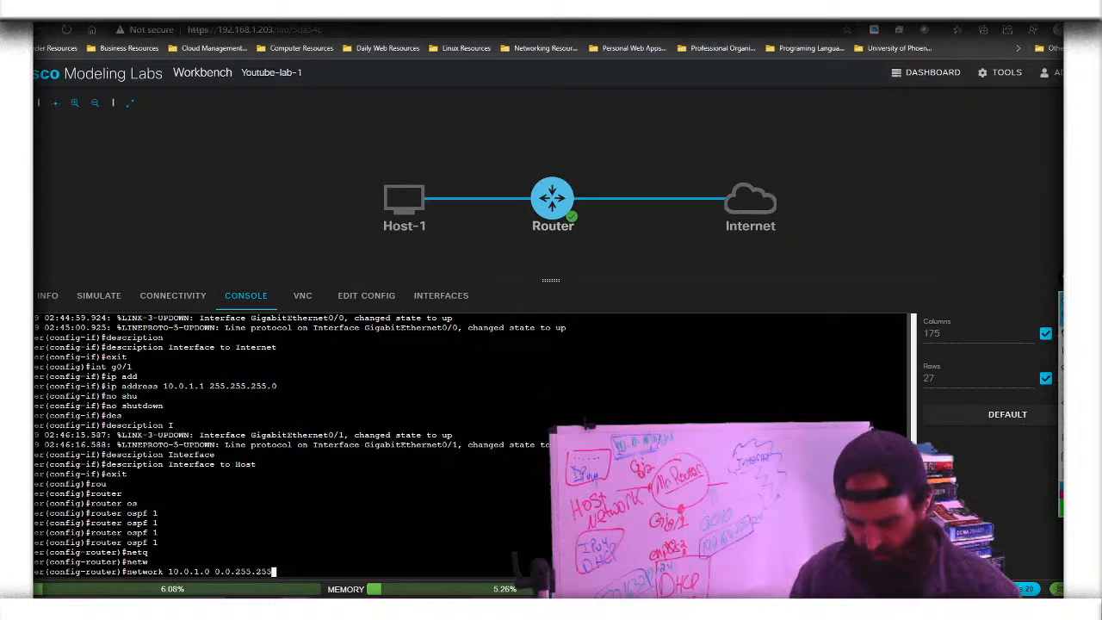
pyautogui.press('Return')
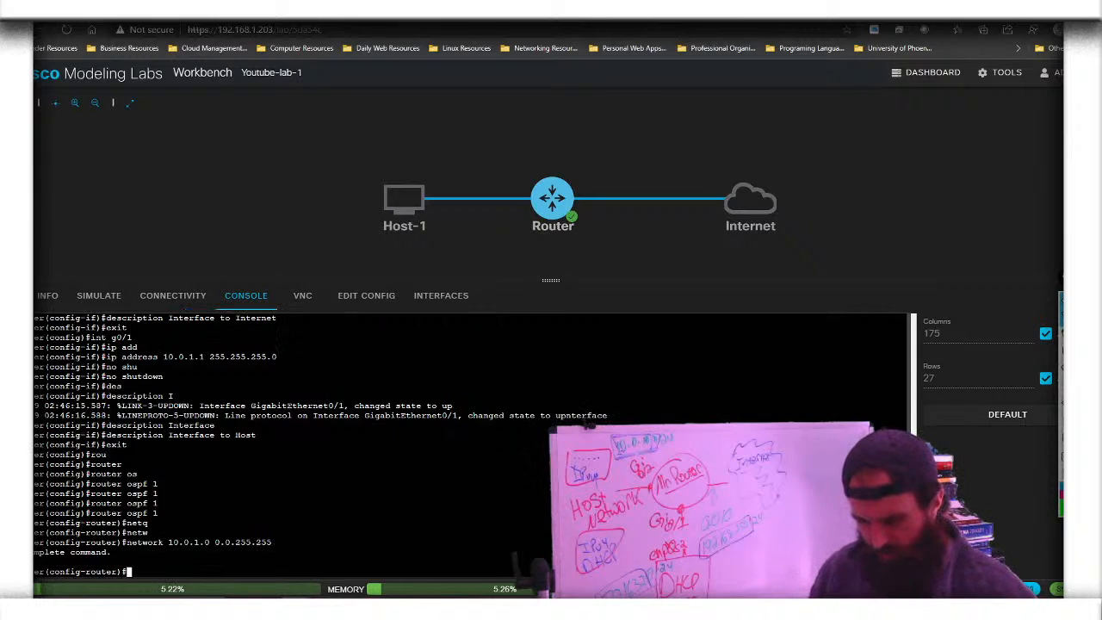
# Complete the network statement with area 0, then exit OSPF configuration
pyautogui.press('Up')
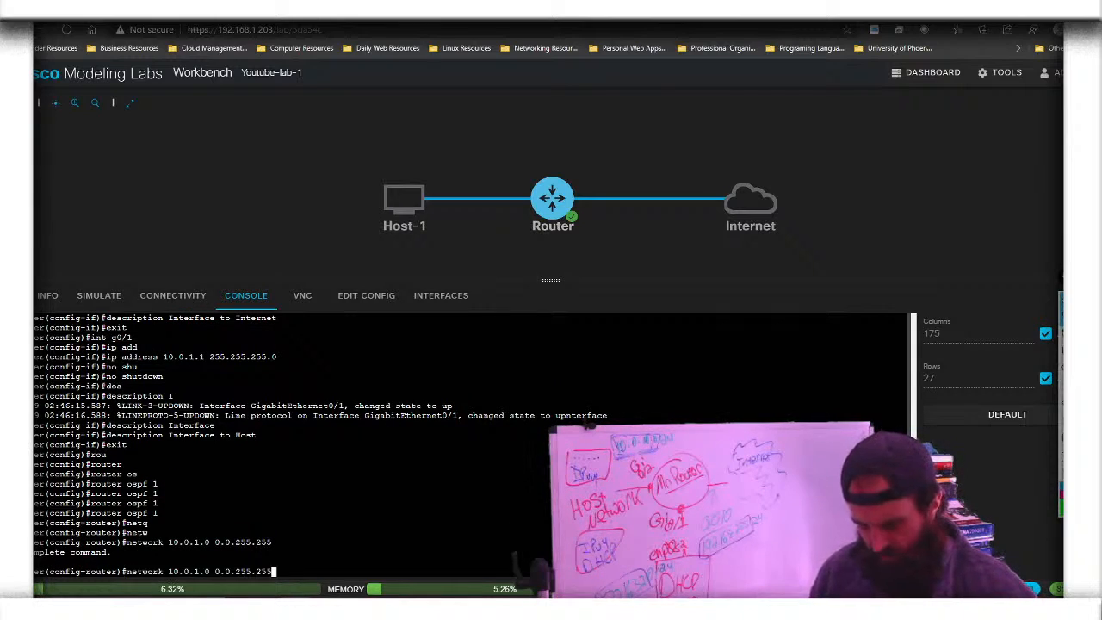
pyautogui.write('ar')
pyautogui.press('Tab')
pyautogui.write('0')
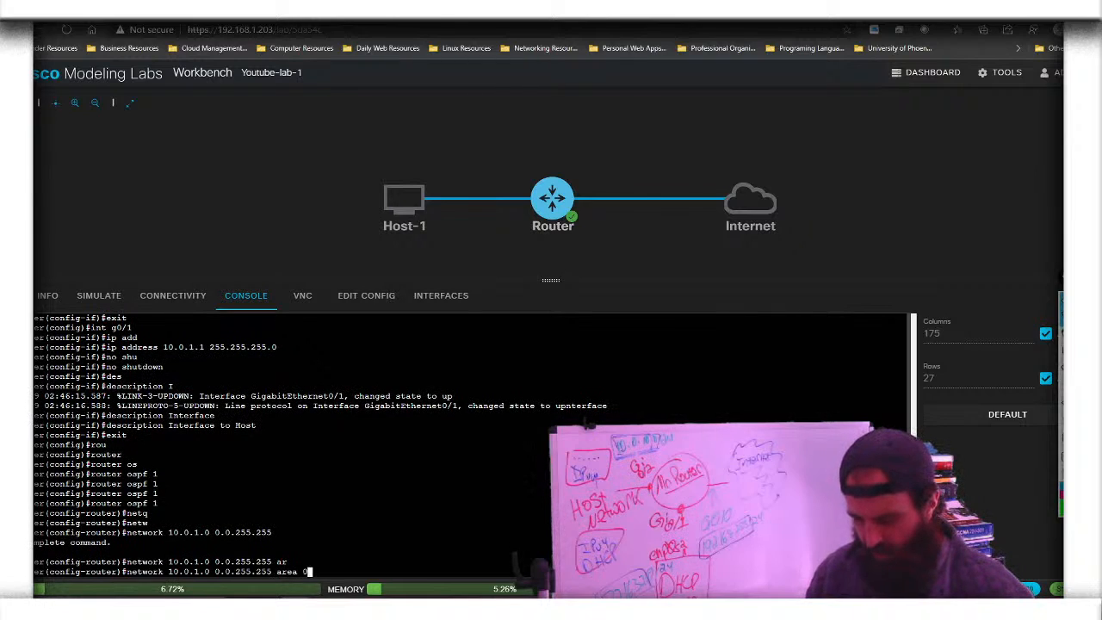
pyautogui.press('Return')
pyautogui.press('Up')
pyautogui.press('Return')
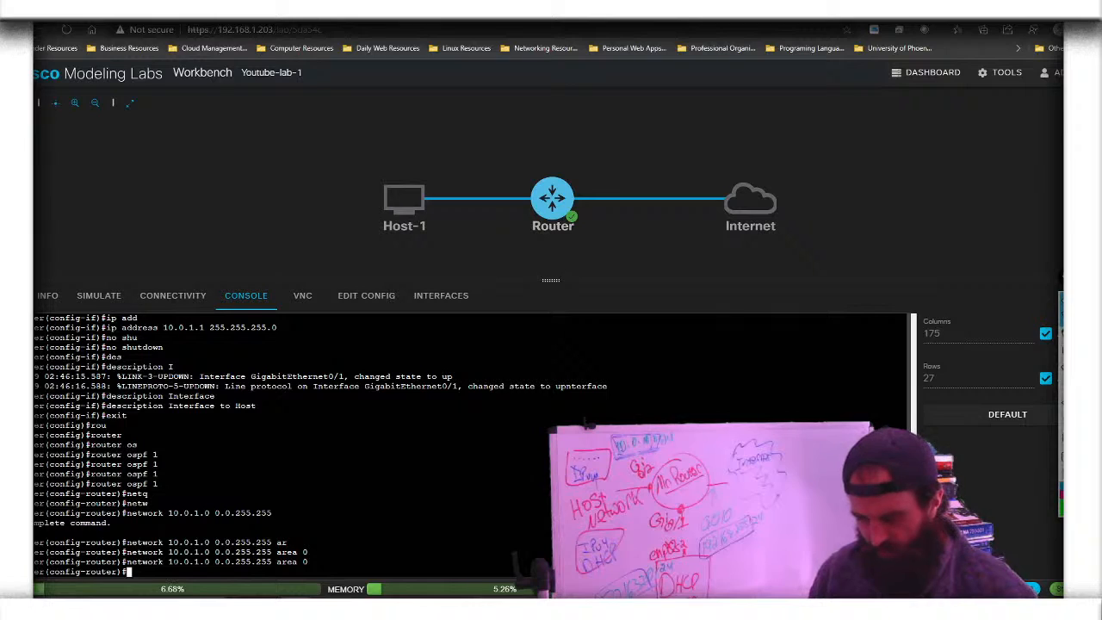
pyautogui.write('exit')
pyautogui.press('Return')
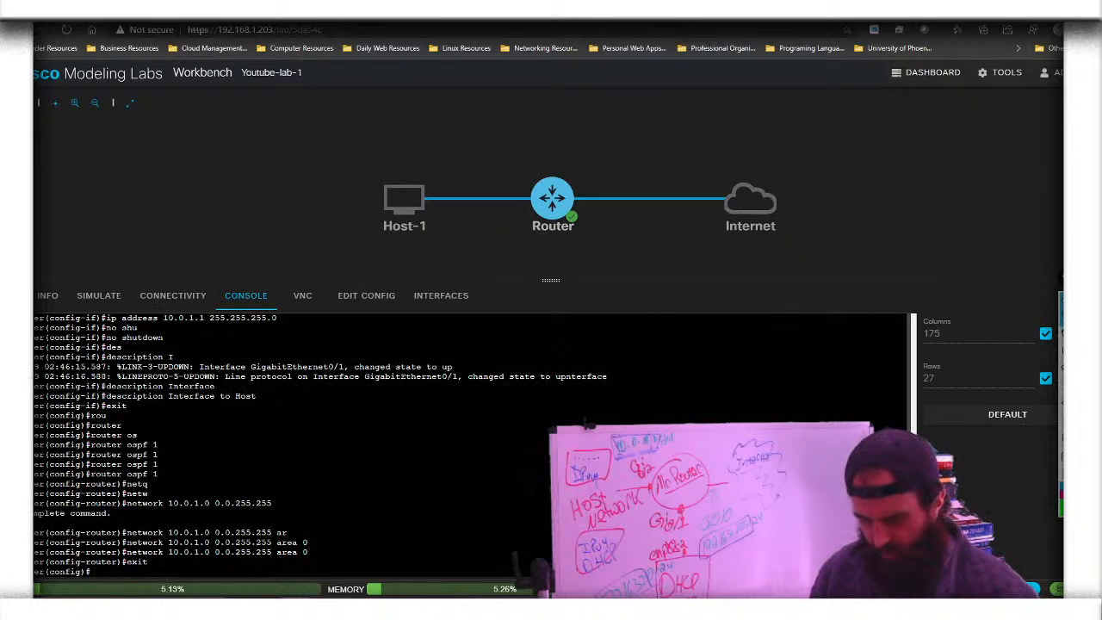
# Create and enter interface Loopback0 with 'int loopback 0'
pyautogui.write('loo')
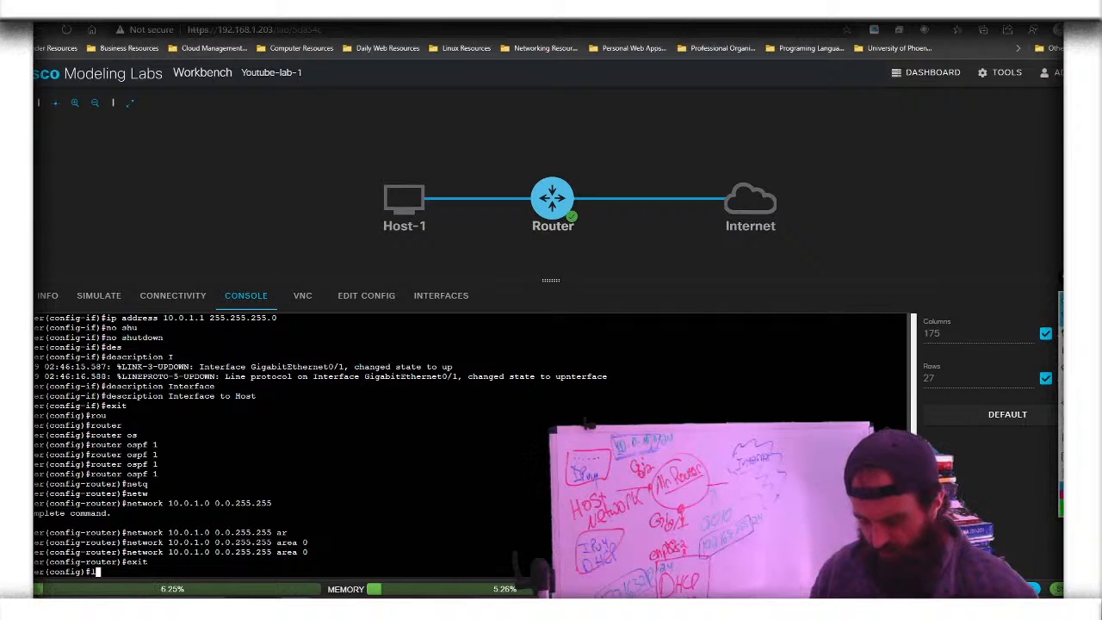
pyautogui.press('Tab')
pyautogui.press('BackSpace')
pyautogui.press('BackSpace')
pyautogui.press('BackSpace')
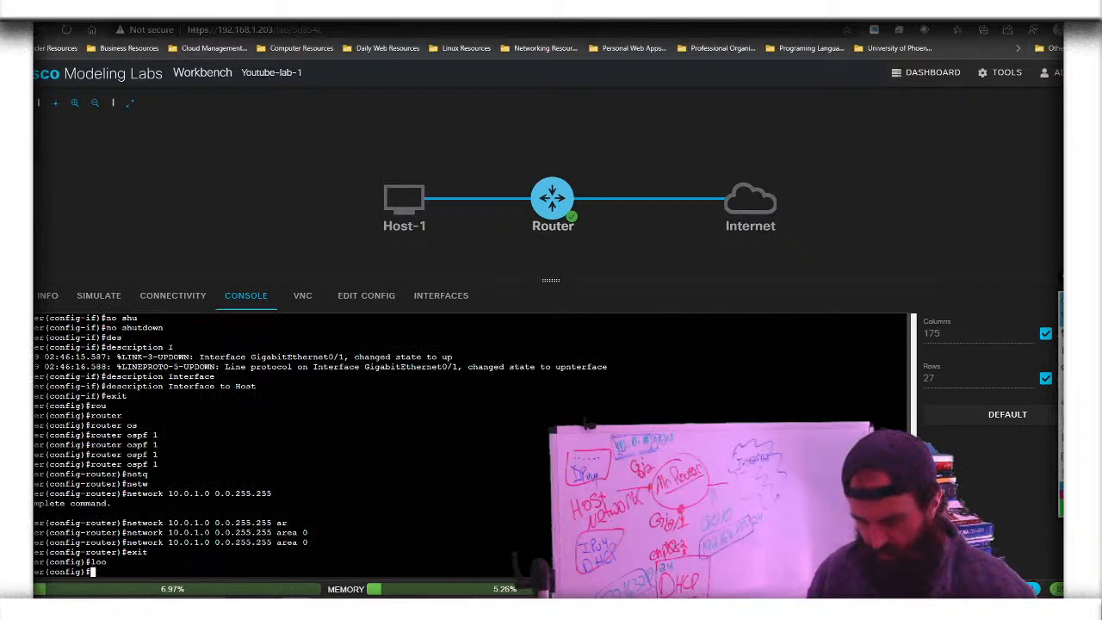
pyautogui.write('int loopback 0')
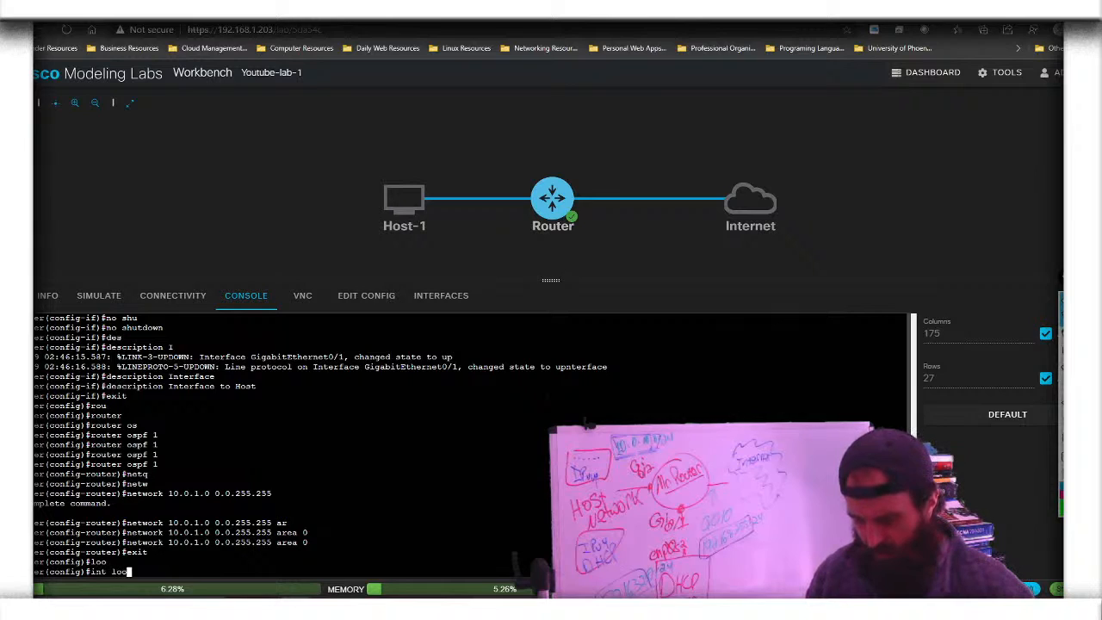
pyautogui.press('Tab')
pyautogui.write('0')
pyautogui.press('Return')
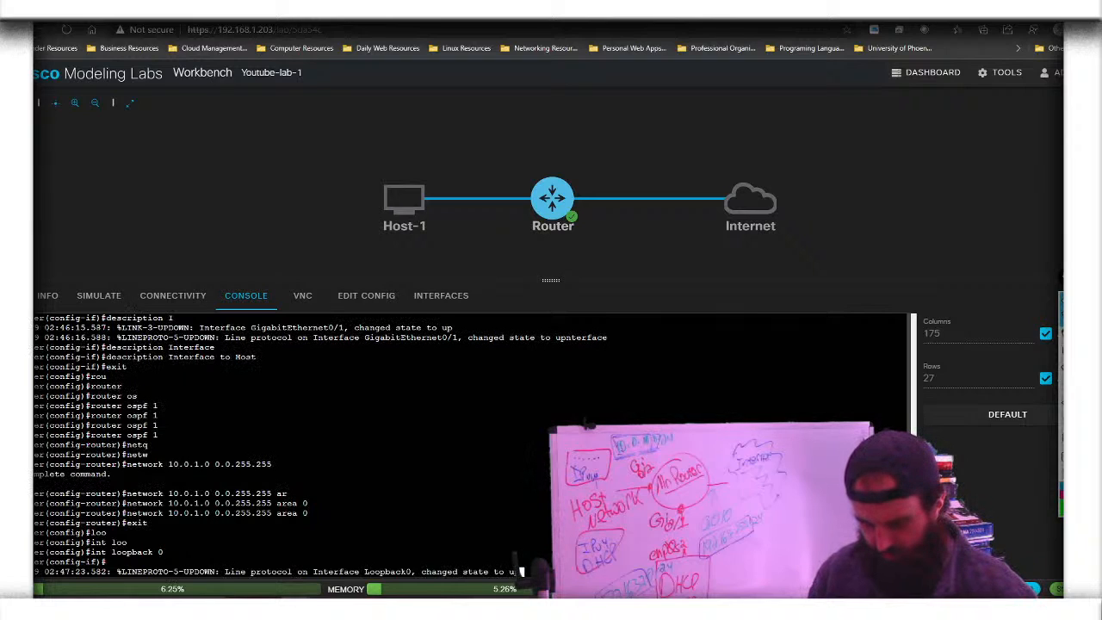
pyautogui.press('Return')
pyautogui.press('Return')
pyautogui.press('Return')
# Assign Loopback0 1.1.1.1 255.255.255.255, enable it with no shutdown, and exit
pyautogui.write('ip add')
pyautogui.press('Tab')
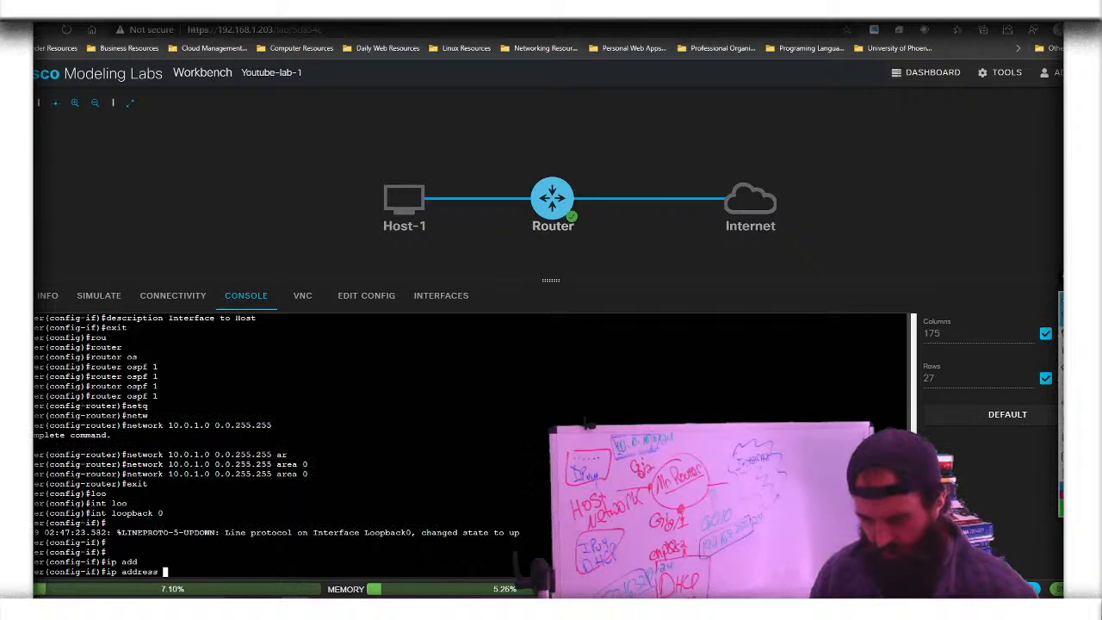
pyautogui.write('1.1.1')
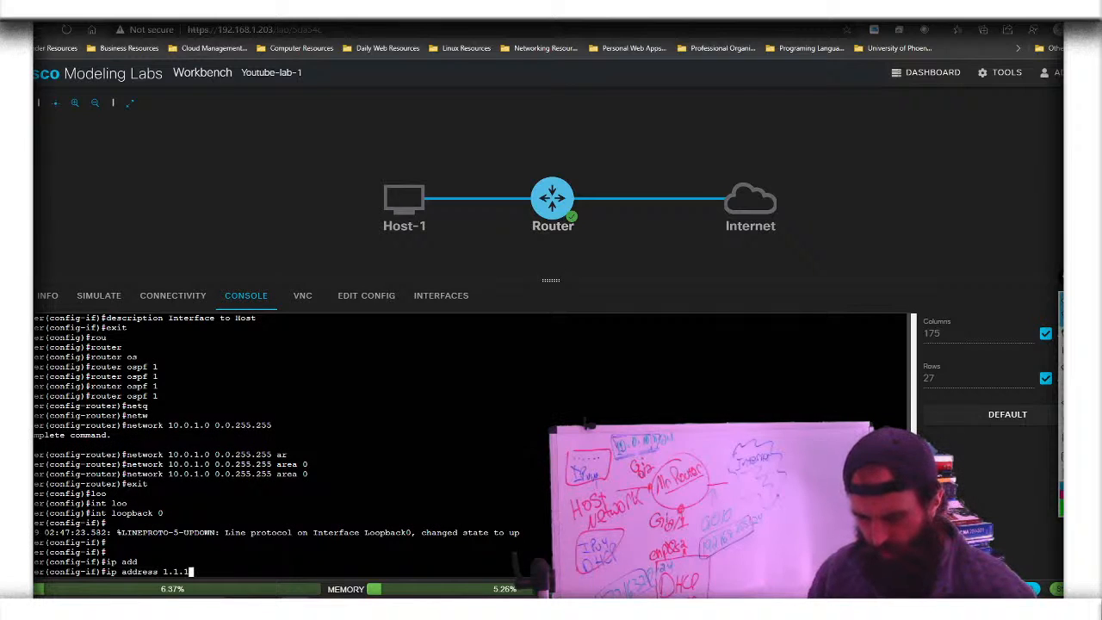
pyautogui.write('.1.1')
pyautogui.press('BackSpace')
pyautogui.press('BackSpace')
pyautogui.write('255.255.')
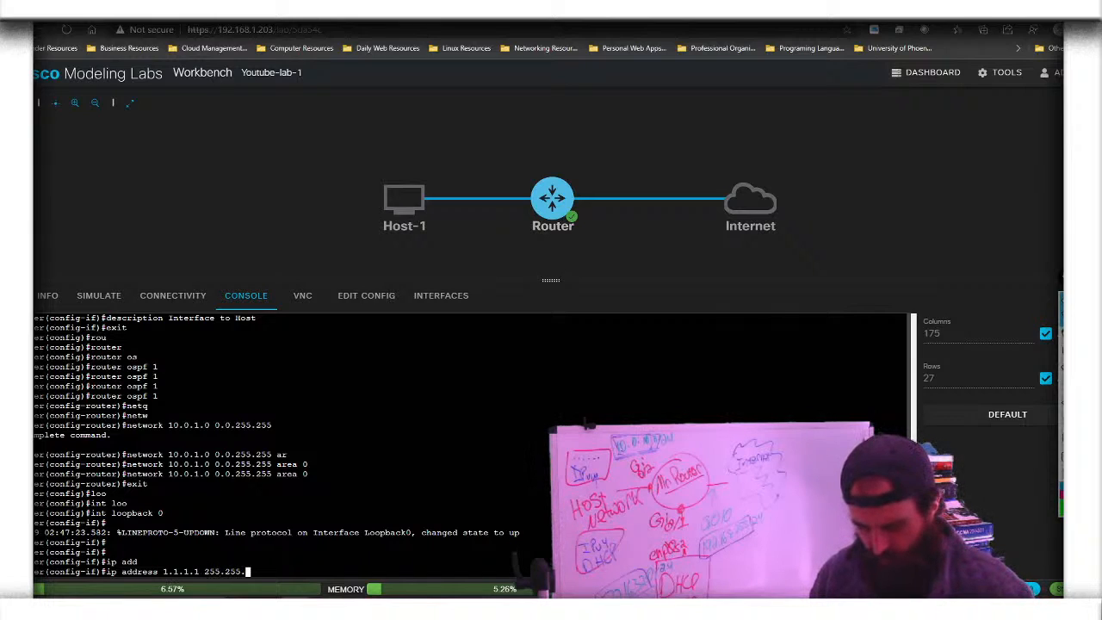
pyautogui.write('255.255')
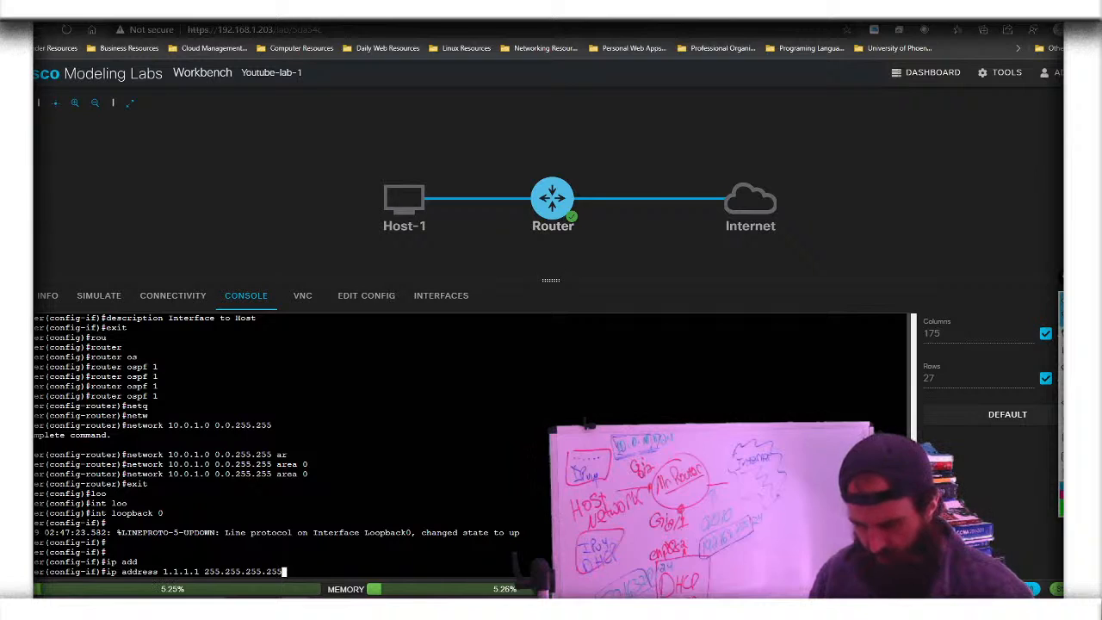
pyautogui.press('Return')
pyautogui.write('no ')
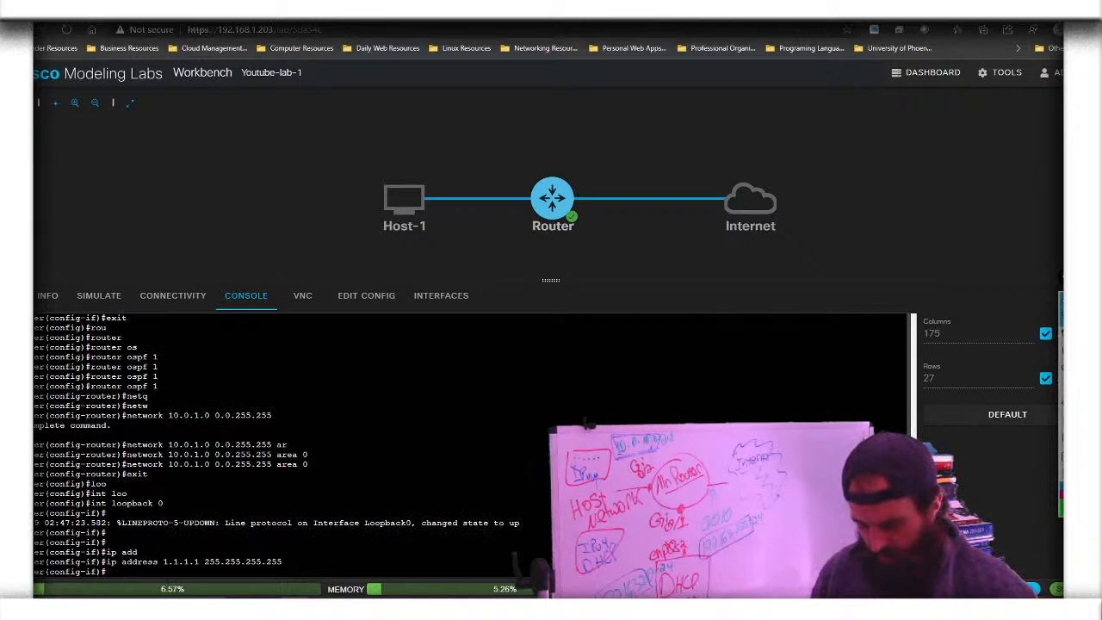
pyautogui.write('shu')
pyautogui.press('Tab')
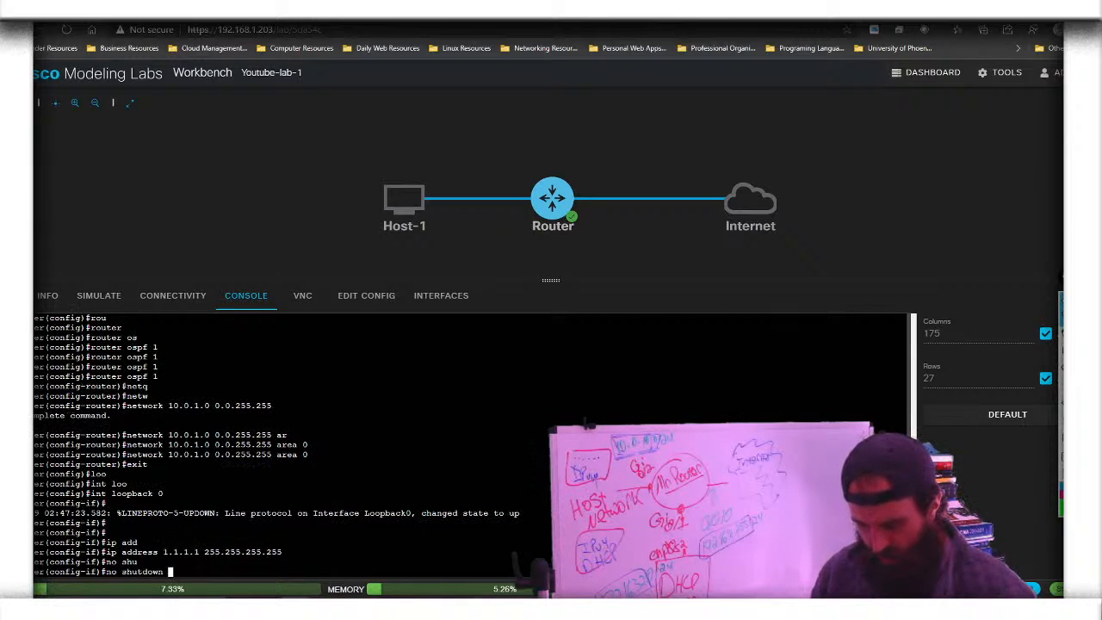
pyautogui.press('Return')
pyautogui.write('exit')
pyautogui.press('Return')
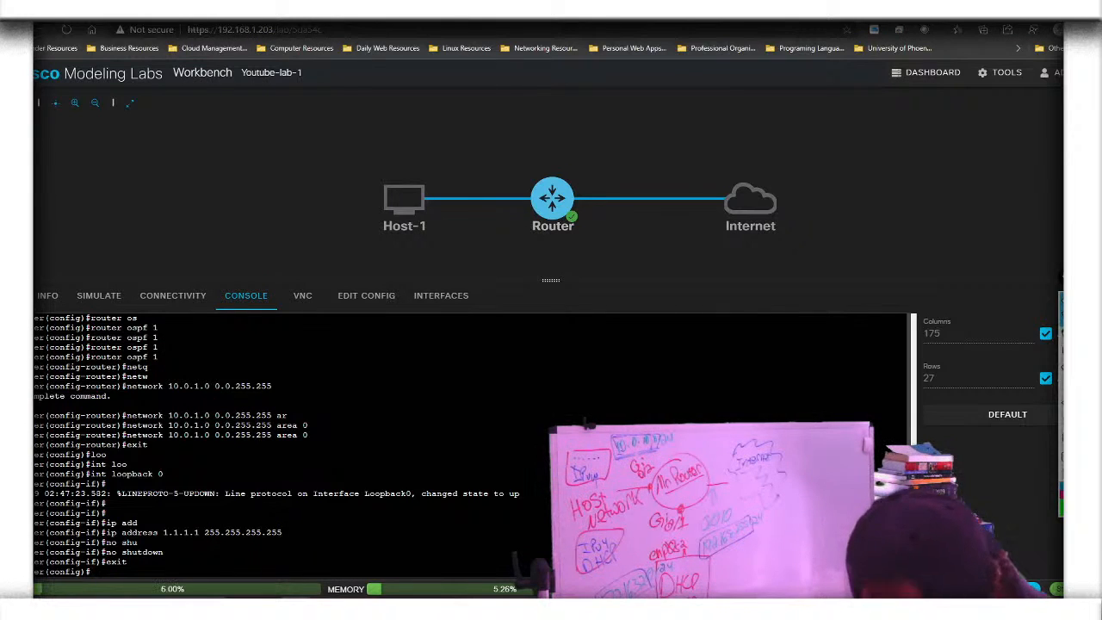
# Enter 'access-list 1 permit 10.0.1.0 0.0.255.255' at the global configuration prompt
pyautogui.write('acc')
pyautogui.press('Tab')
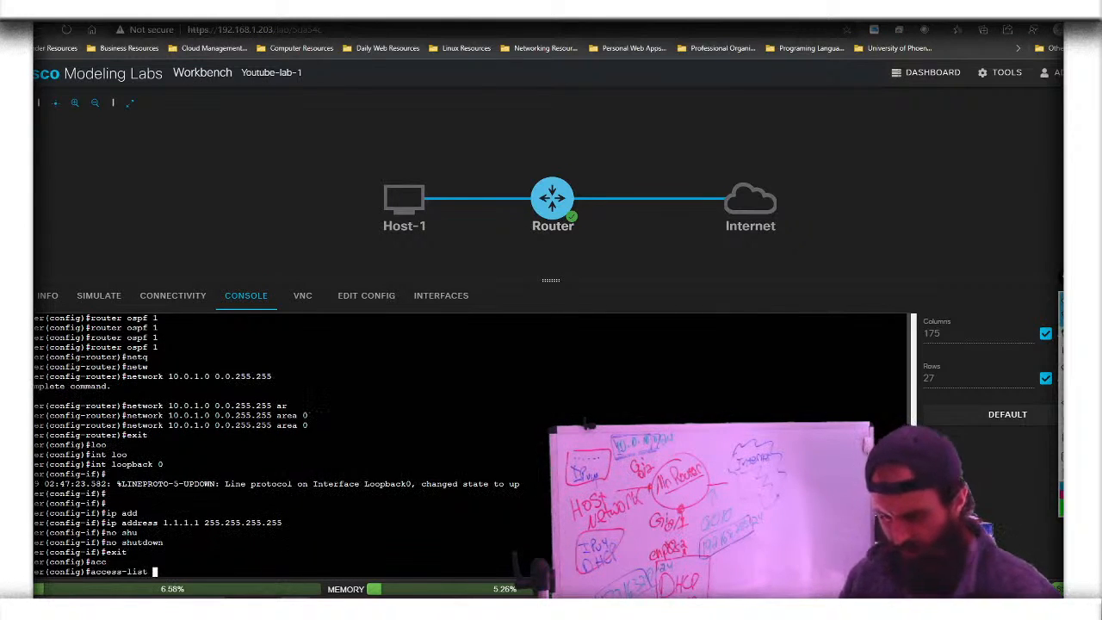
pyautogui.write('1 ')
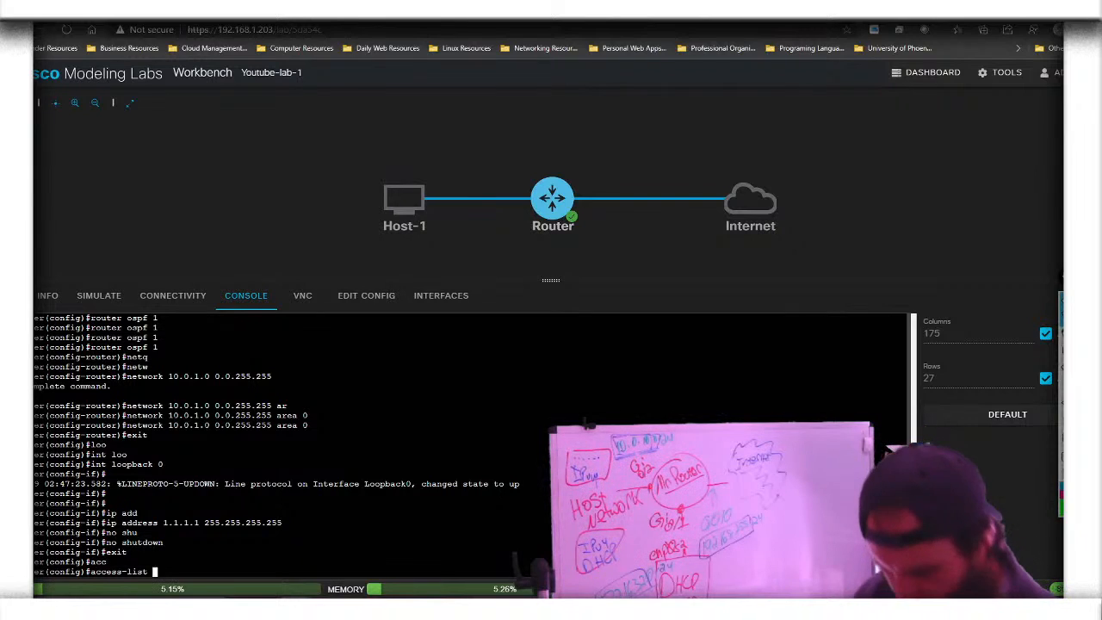
pyautogui.write('pe')
pyautogui.press('Tab')
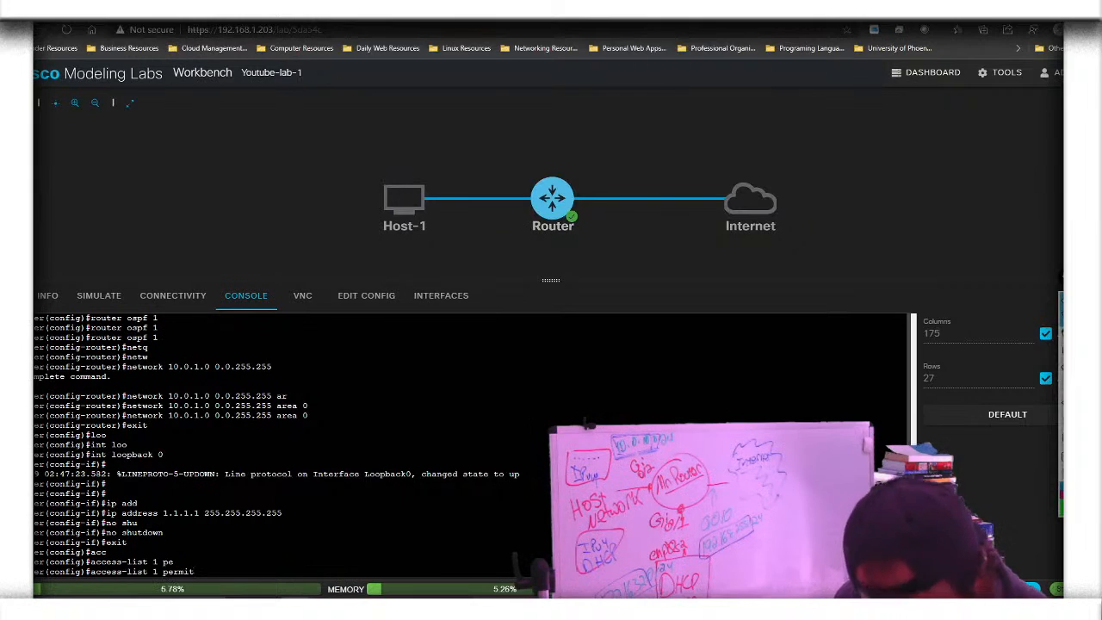
pyautogui.write('10.0.')
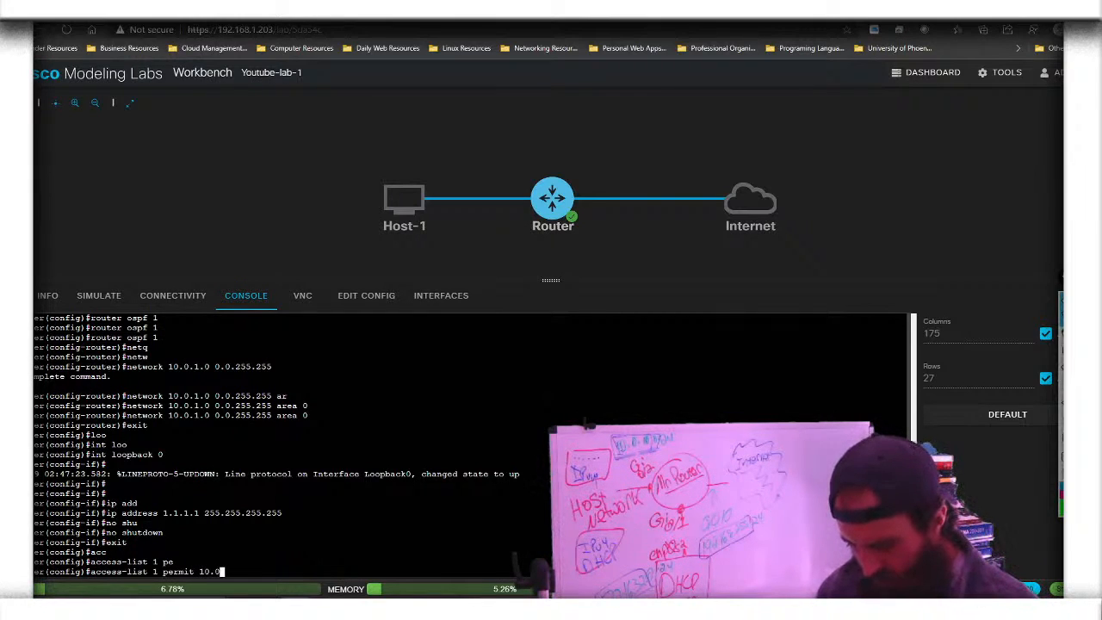
pyautogui.write('1.0 255.255')
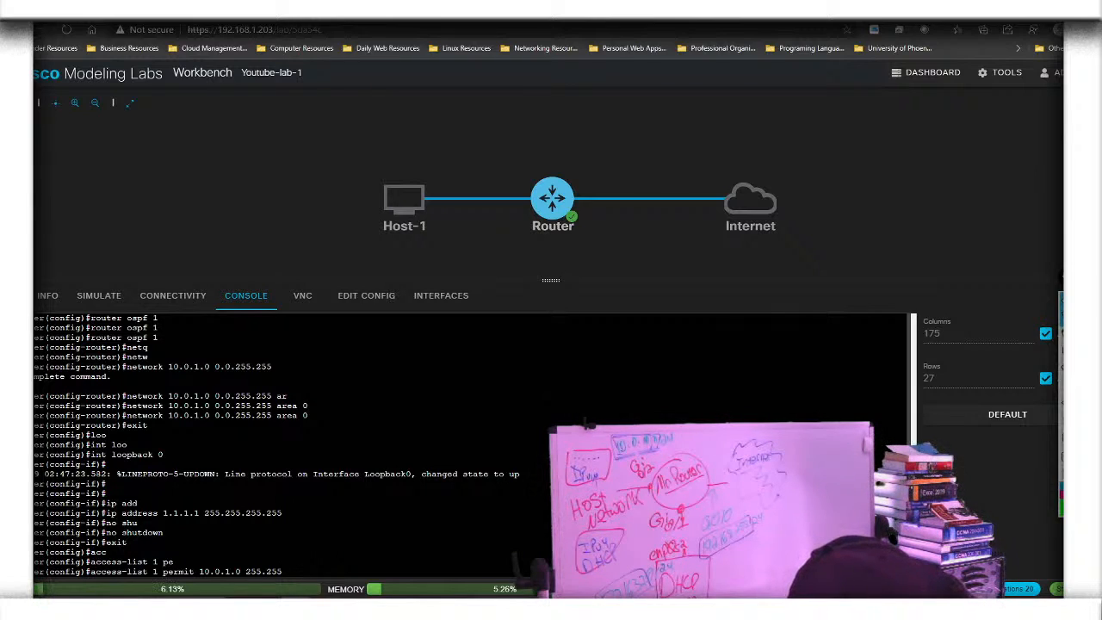
pyautogui.press('BackSpace')
pyautogui.press('BackSpace')
pyautogui.press('BackSpace')
pyautogui.press('BackSpace')
pyautogui.press('BackSpace')
pyautogui.press('BackSpace')
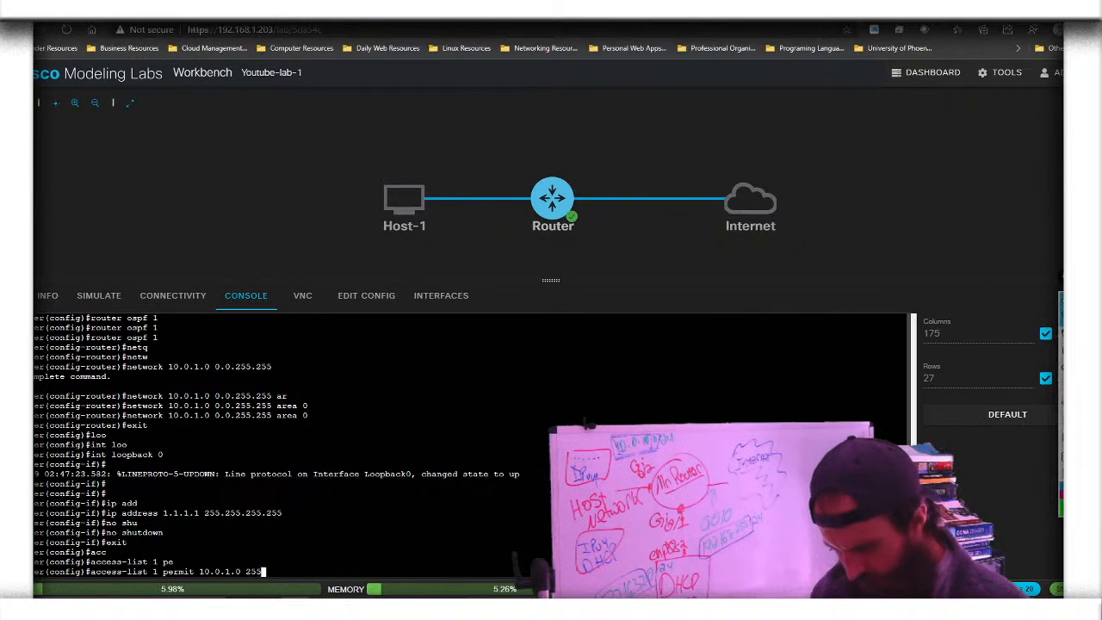
pyautogui.press('BackSpace')
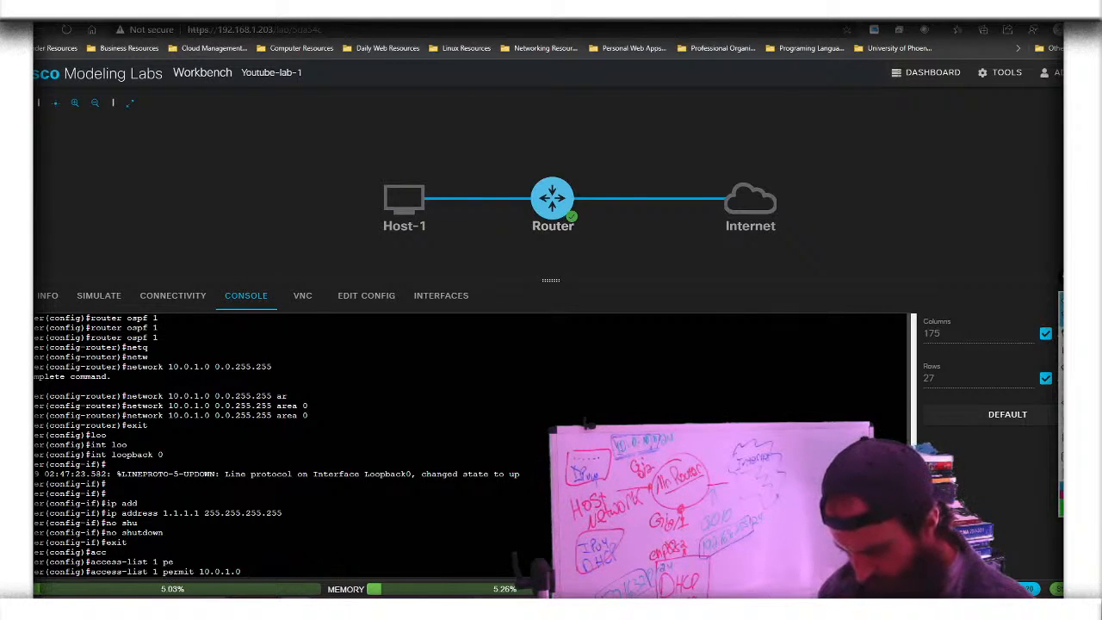
pyautogui.write('?')
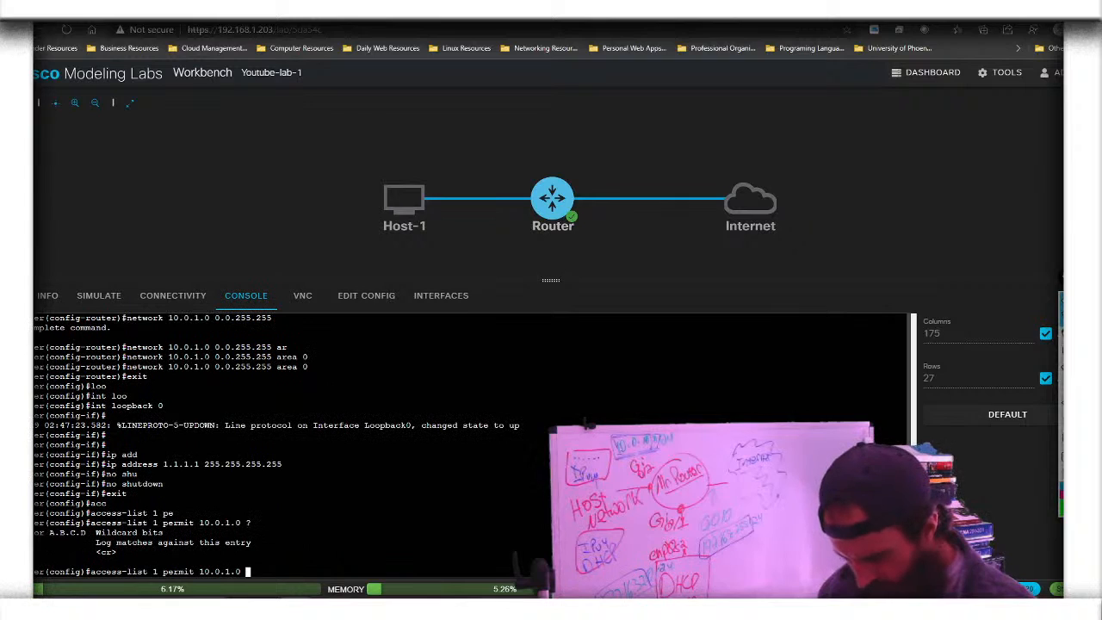
pyautogui.write('0.')
pyautogui.write('0.255')
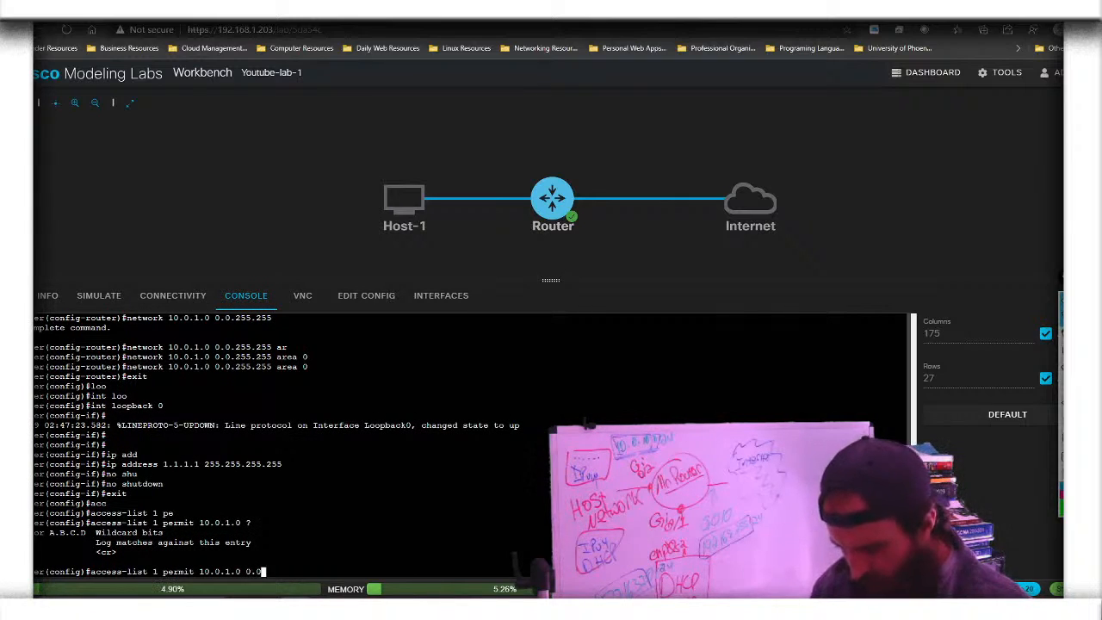
pyautogui.write('.255')
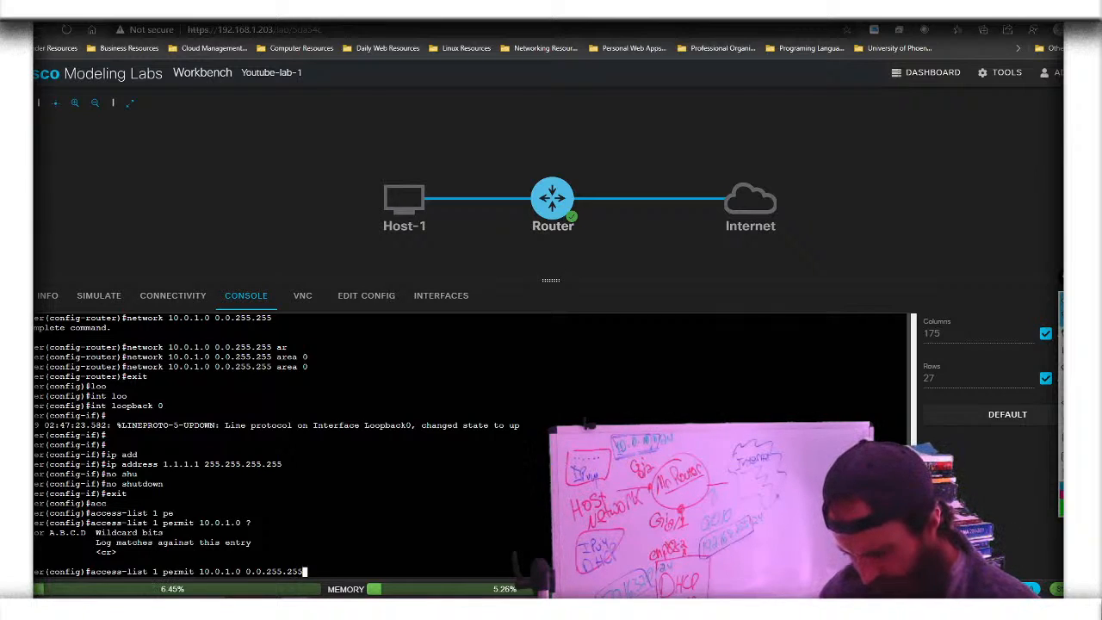
pyautogui.press('Return')
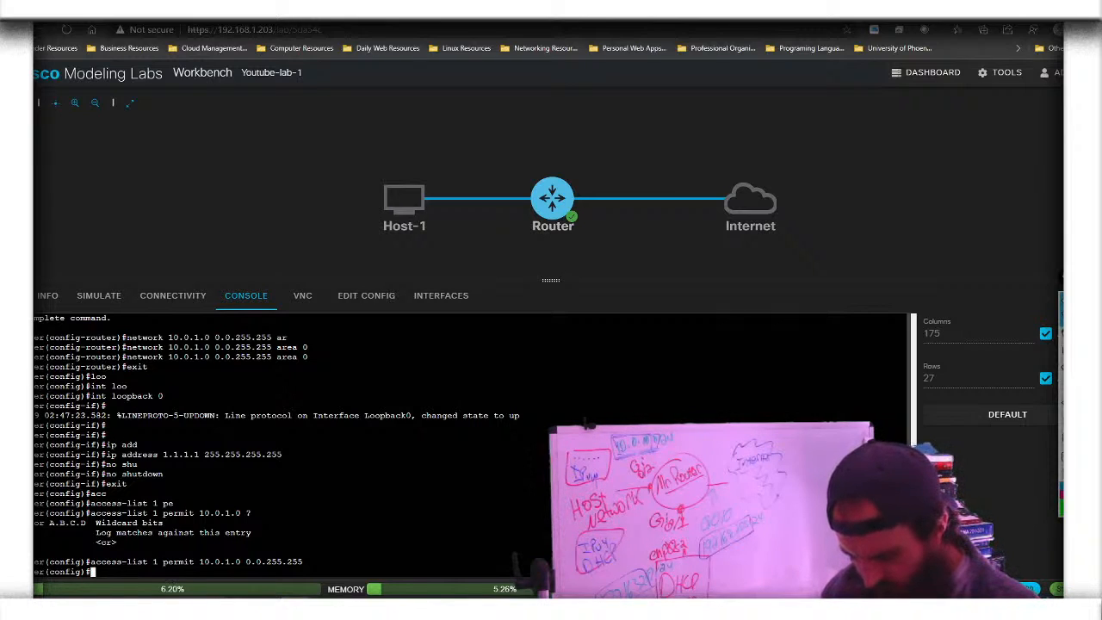
# Begin the NAT rule as 'ip nat inside source'
pyautogui.write('ip')
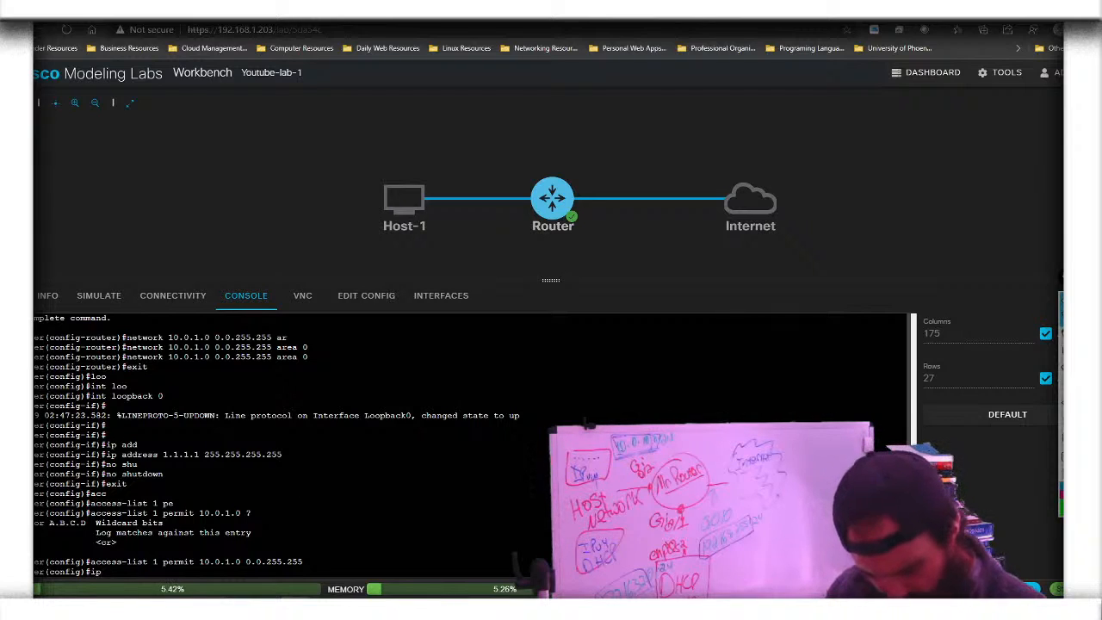
pyautogui.write(' s')
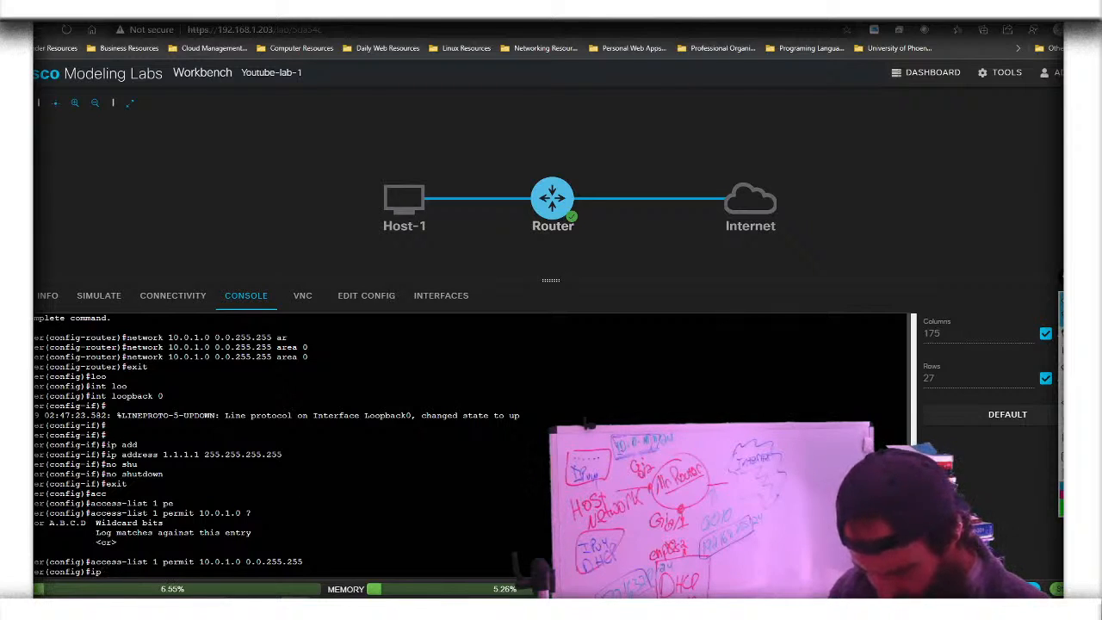
pyautogui.write('at')
pyautogui.press('Tab')
pyautogui.write('so')
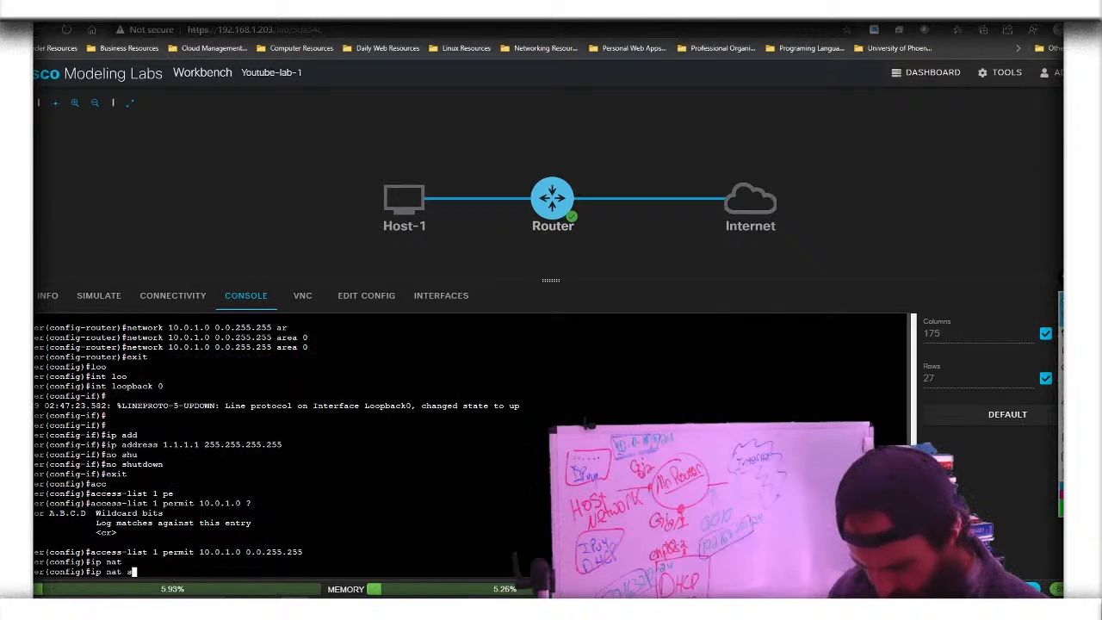
pyautogui.press('Tab')
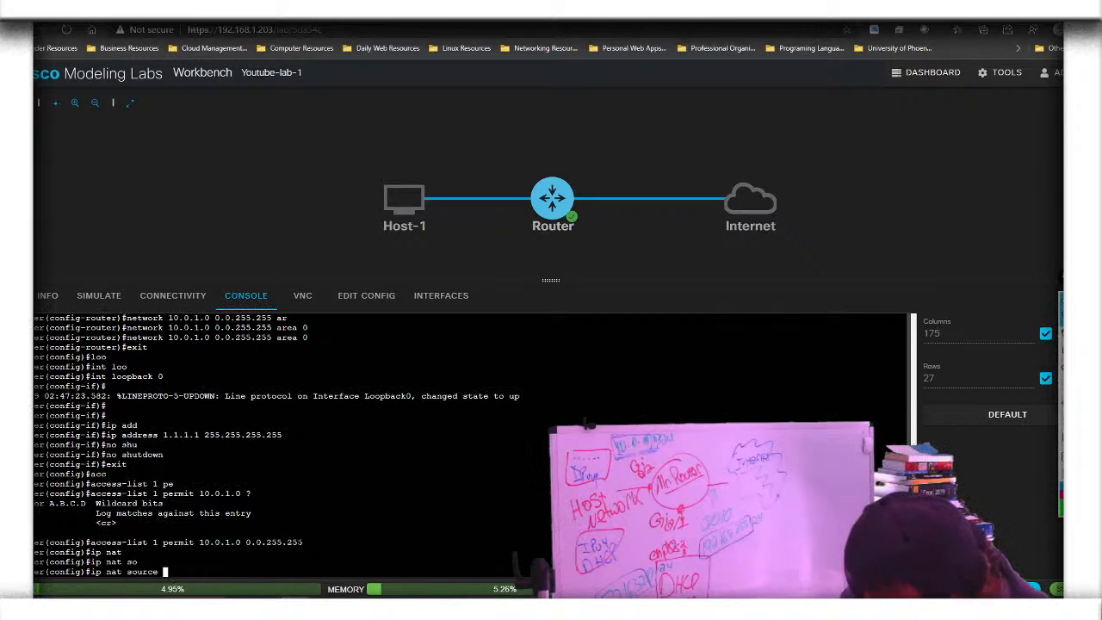
pyautogui.press('BackSpace')
pyautogui.press('BackSpace')
pyautogui.press('BackSpace')
pyautogui.press('BackSpace')
pyautogui.press('BackSpace')
pyautogui.press('BackSpace')
pyautogui.press('BackSpace')
pyautogui.write('ins')
pyautogui.press('Tab')
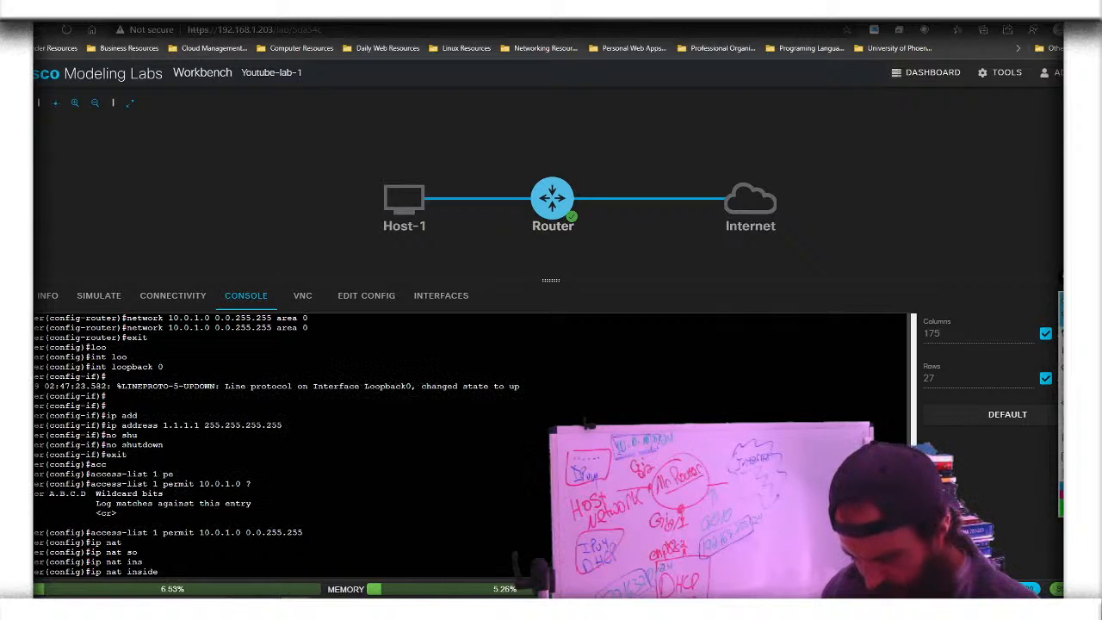
pyautogui.write('so')
pyautogui.press('Tab')
# Finish it as 'list 1 int g0/0 overload' and apply it, bringing NVI0 up
pyautogui.write('1')
pyautogui.press('Tab')
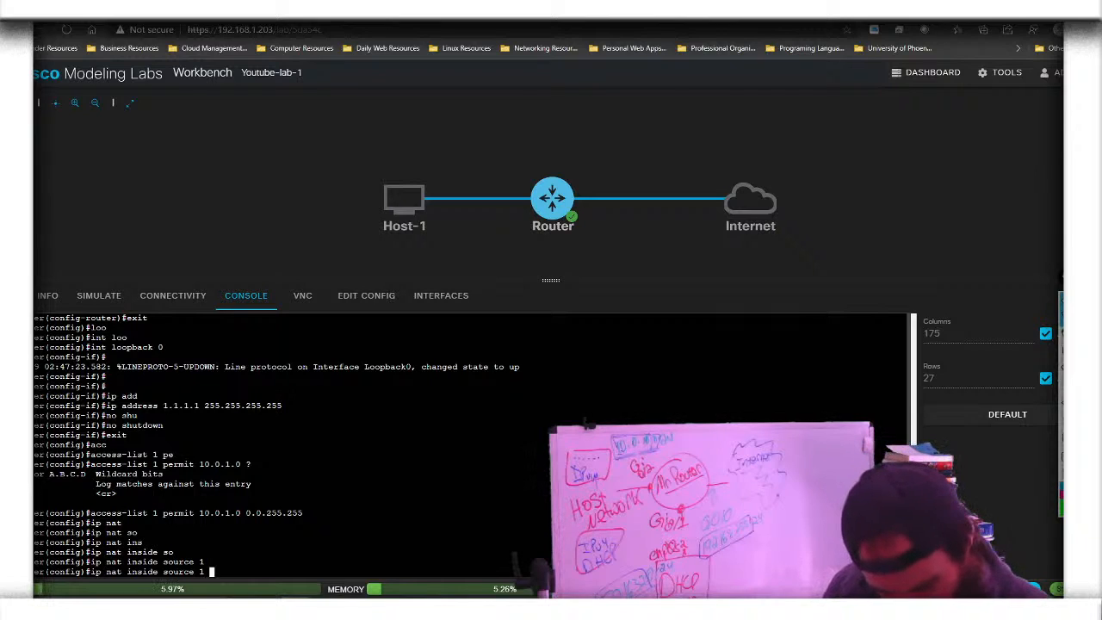
pyautogui.press('BackSpace')
pyautogui.press('BackSpace')
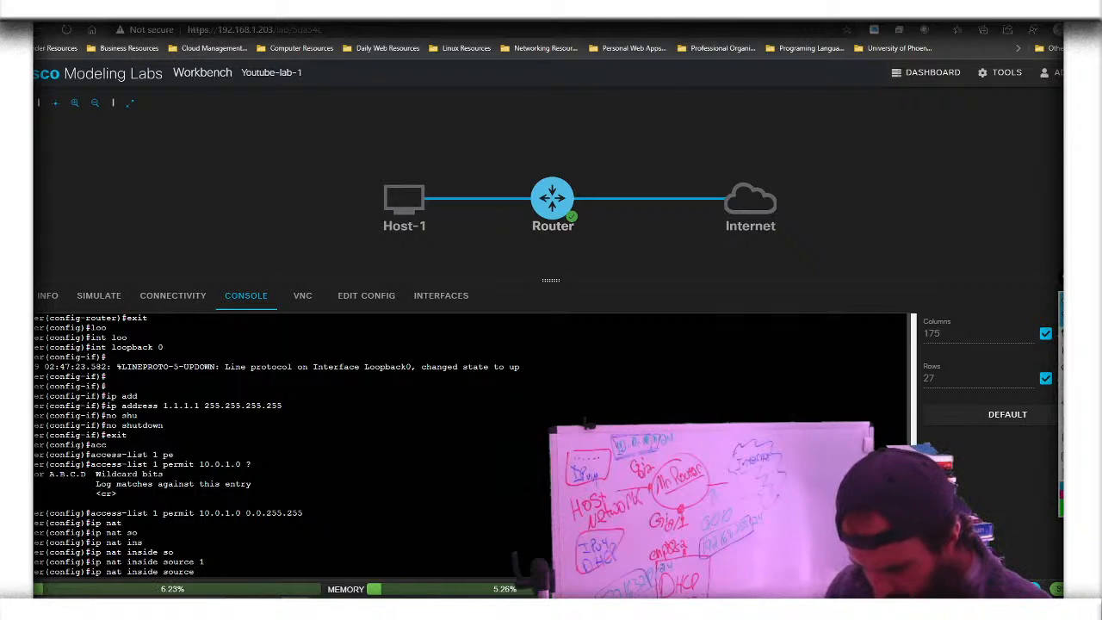
pyautogui.write('li')
pyautogui.press('Tab')
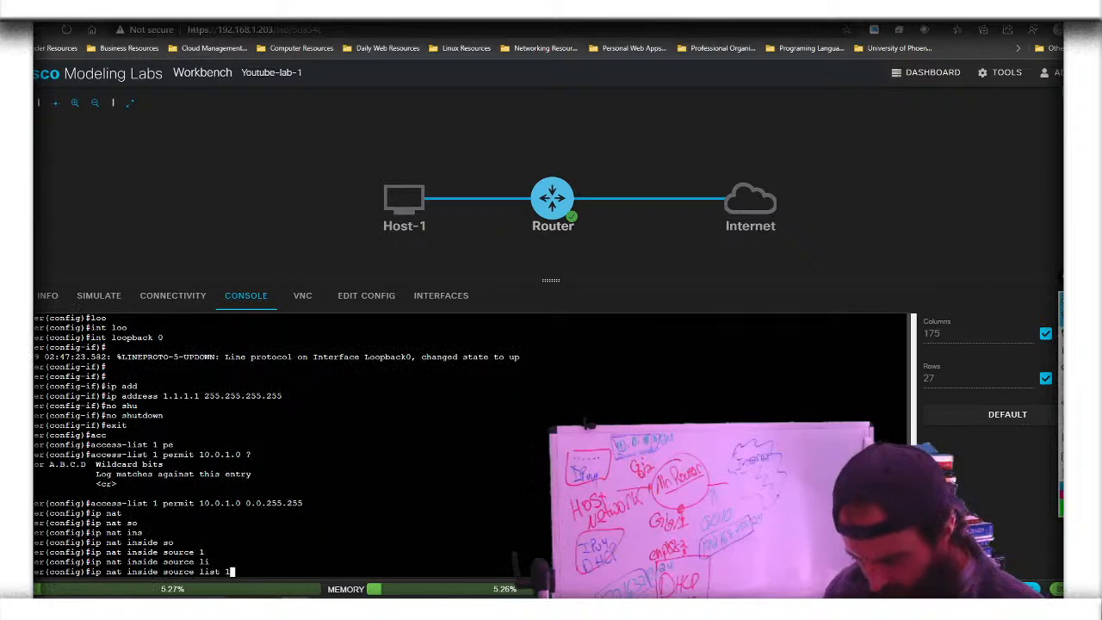
pyautogui.write('1 ')
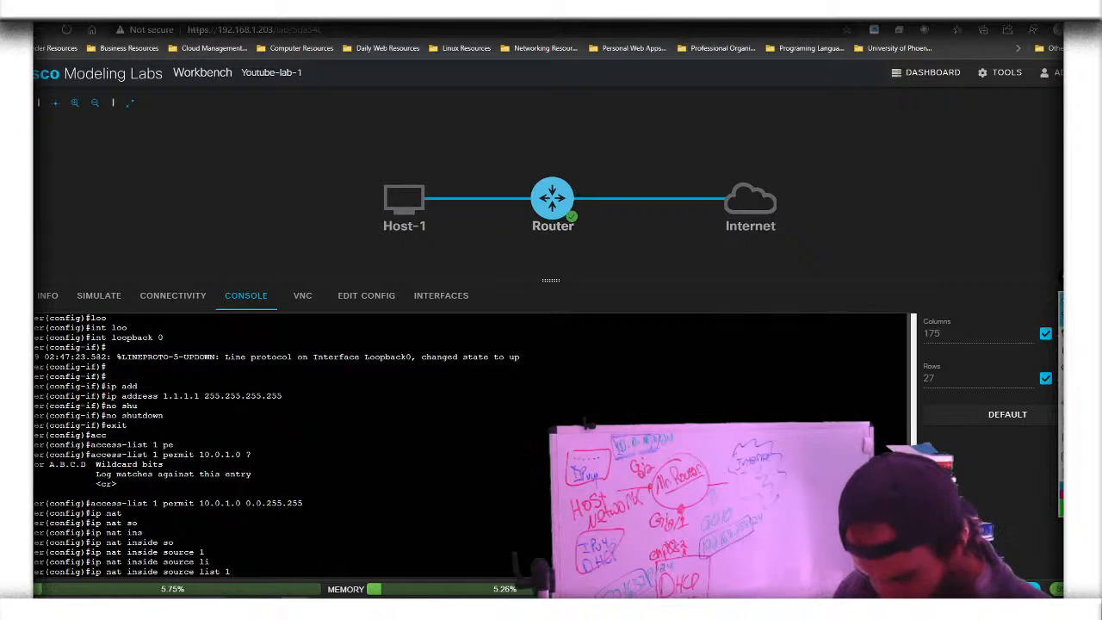
pyautogui.write('int')
pyautogui.write('g0/')
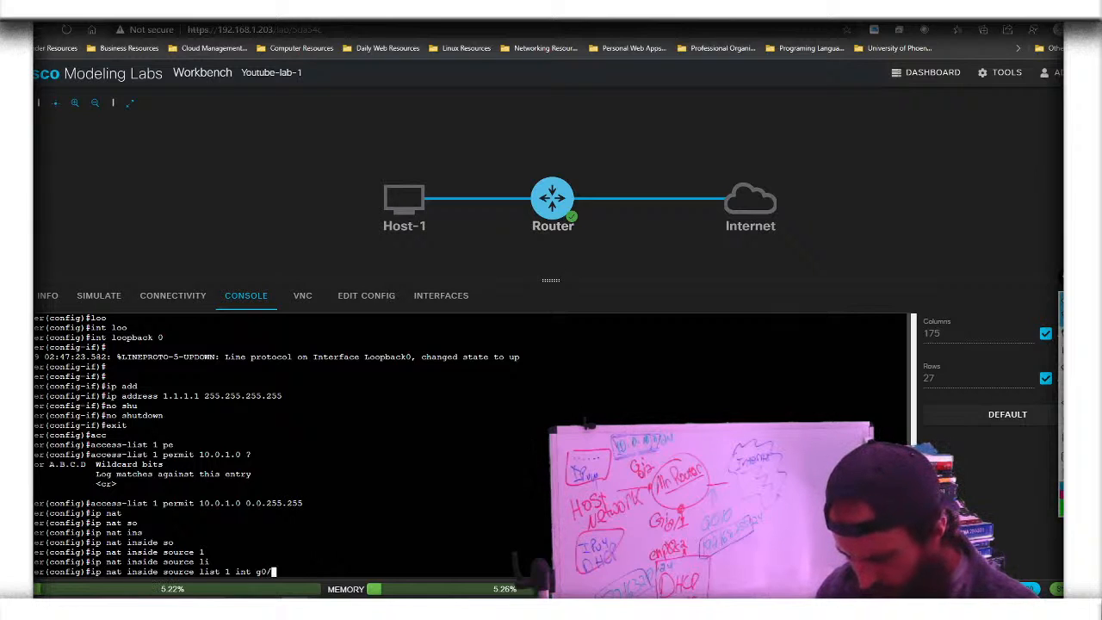
pyautogui.write('0')
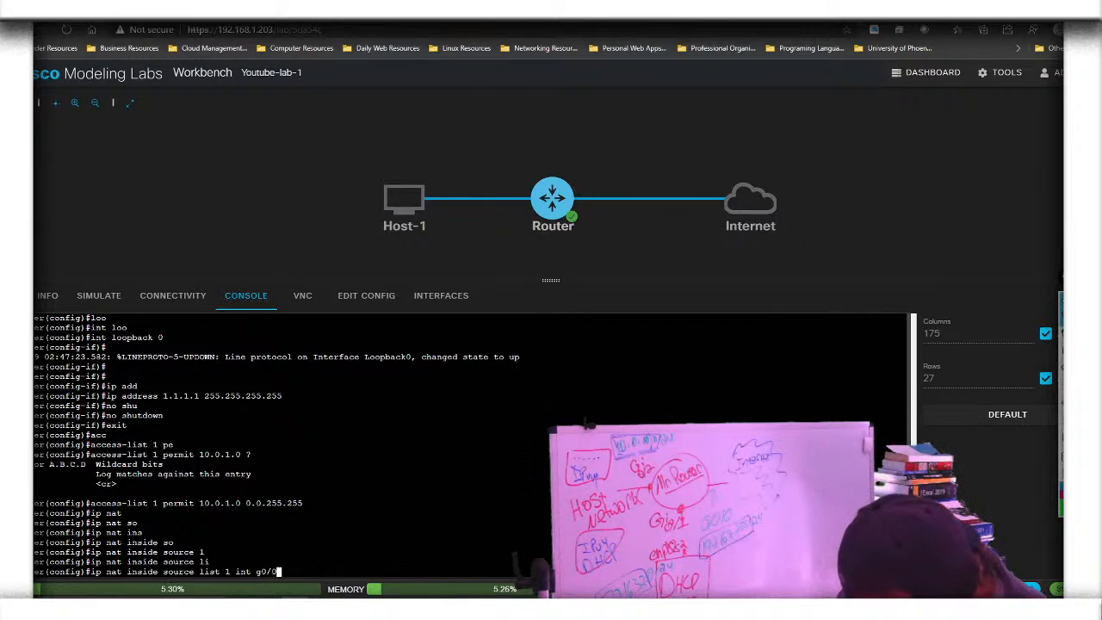
pyautogui.write(' ov')
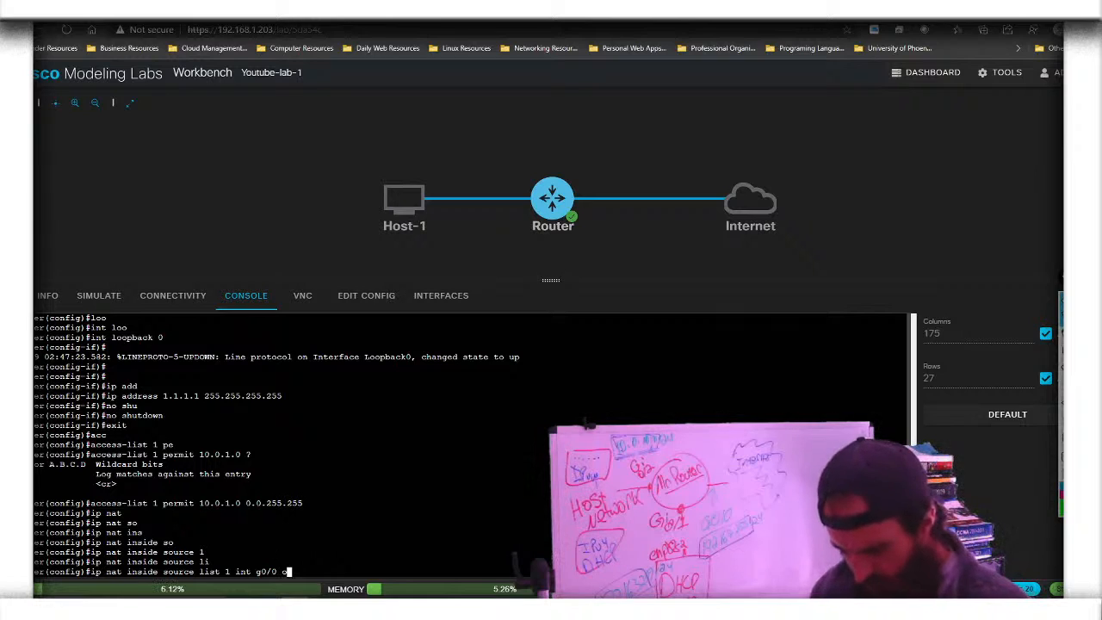
pyautogui.press('Tab')
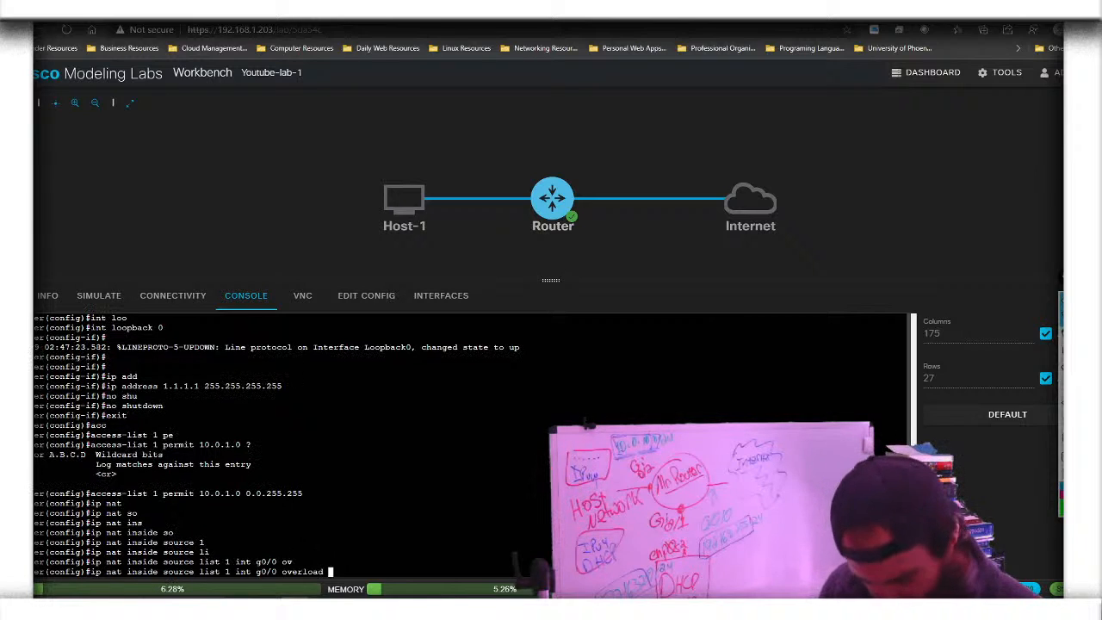
pyautogui.press('Return')
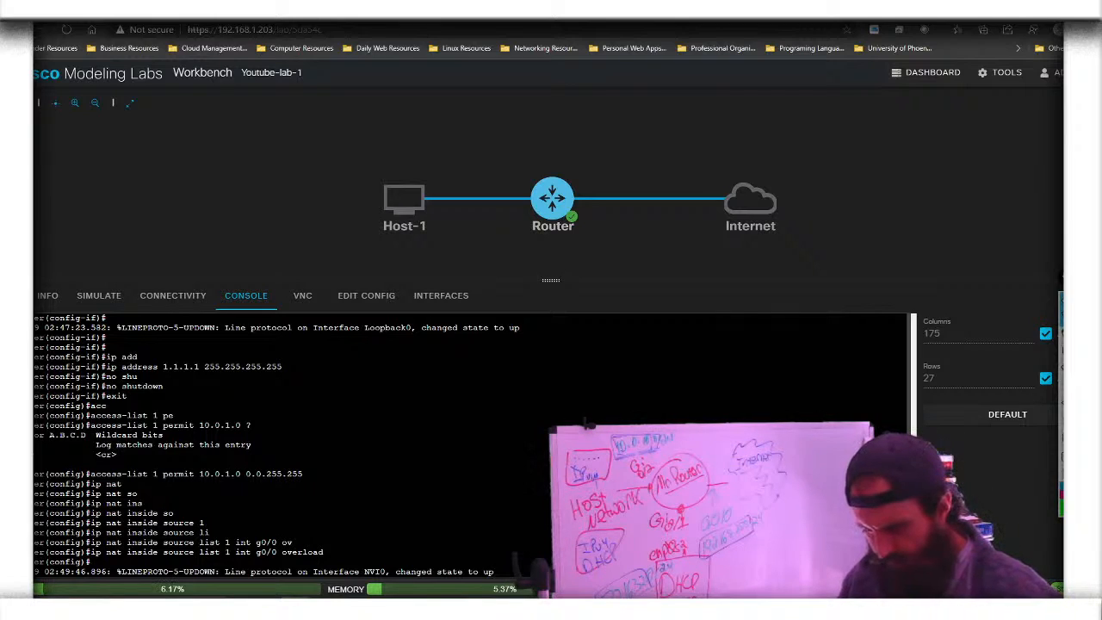
pyautogui.press('Return')
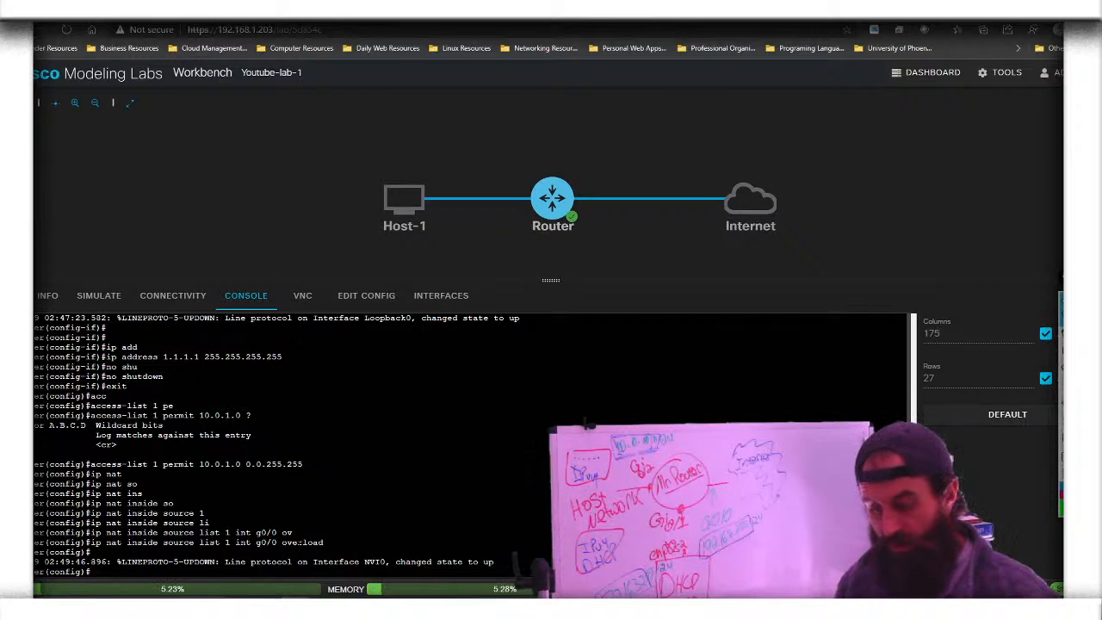
# Mark interface g0/0 as the NAT outside interface with 'ip nat outside'
pyautogui.write('i')
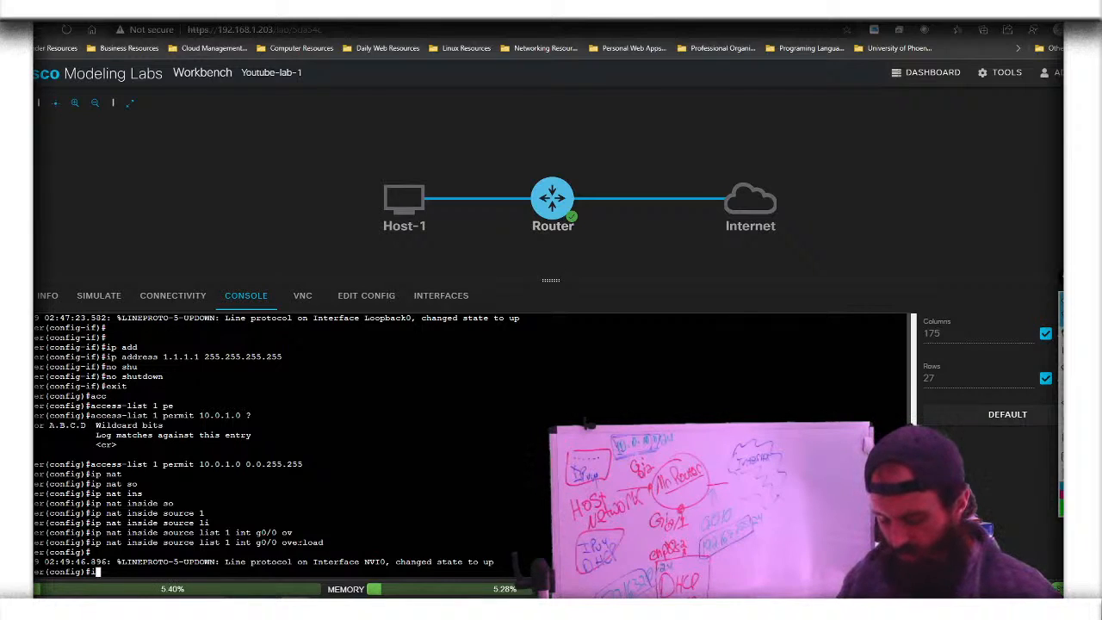
pyautogui.write('pt ')
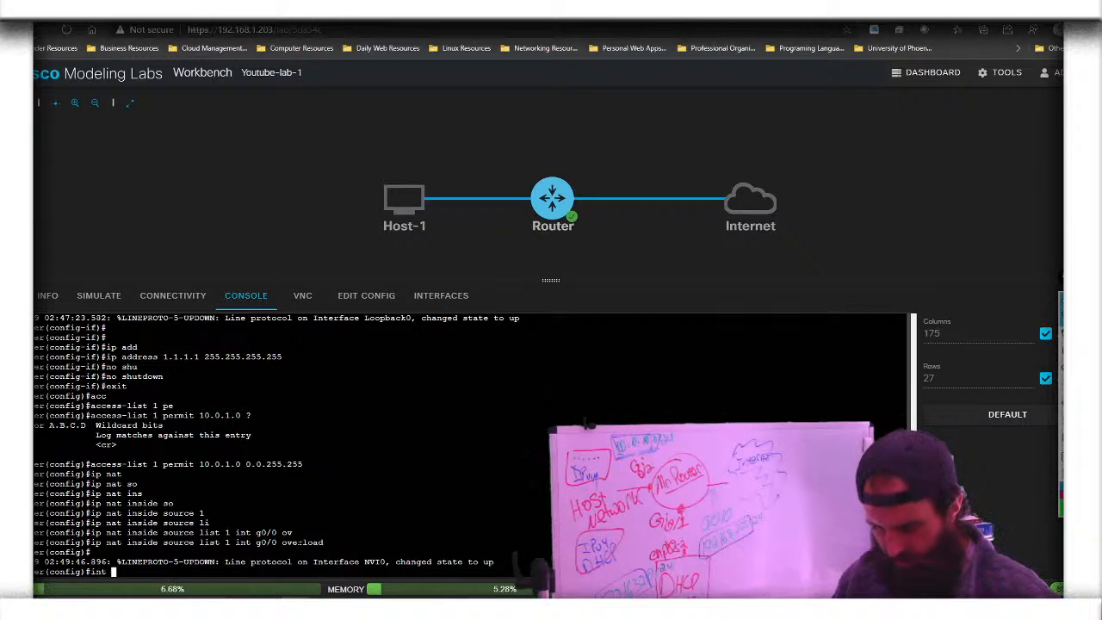
pyautogui.write('g0/0')
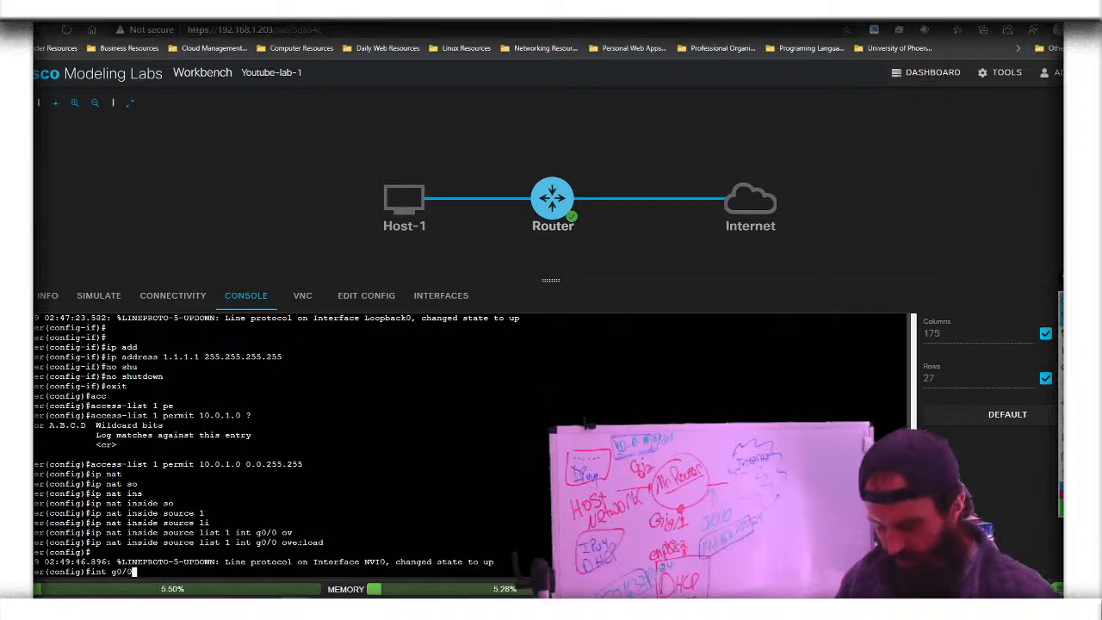
pyautogui.press('Return')
pyautogui.write('ip nat')
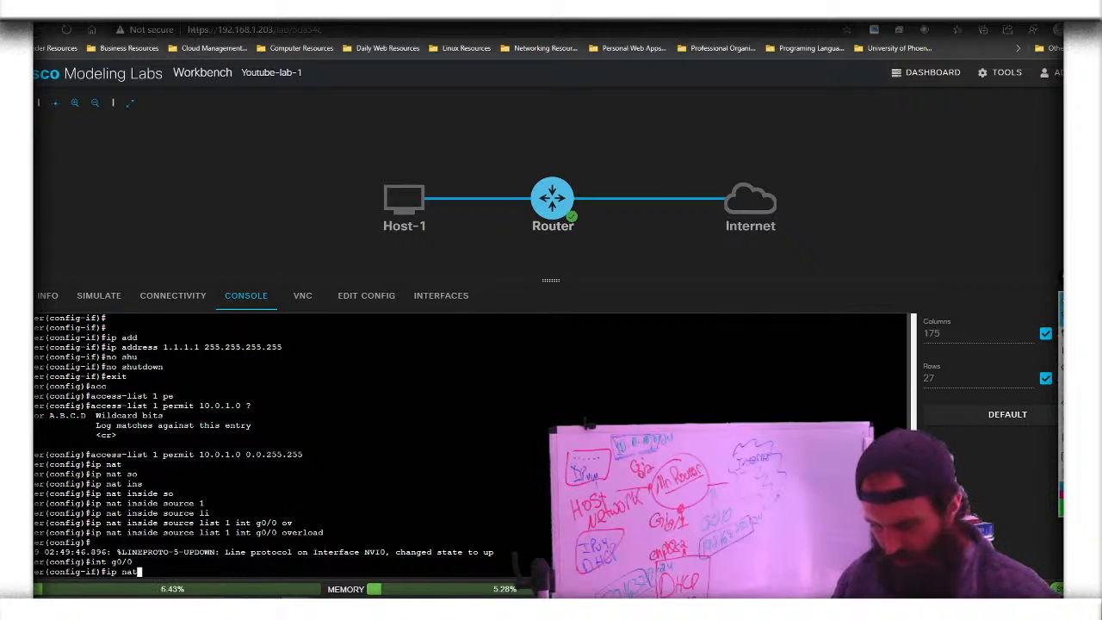
pyautogui.press('Tab')
pyautogui.write('ou')
pyautogui.press('Tab')
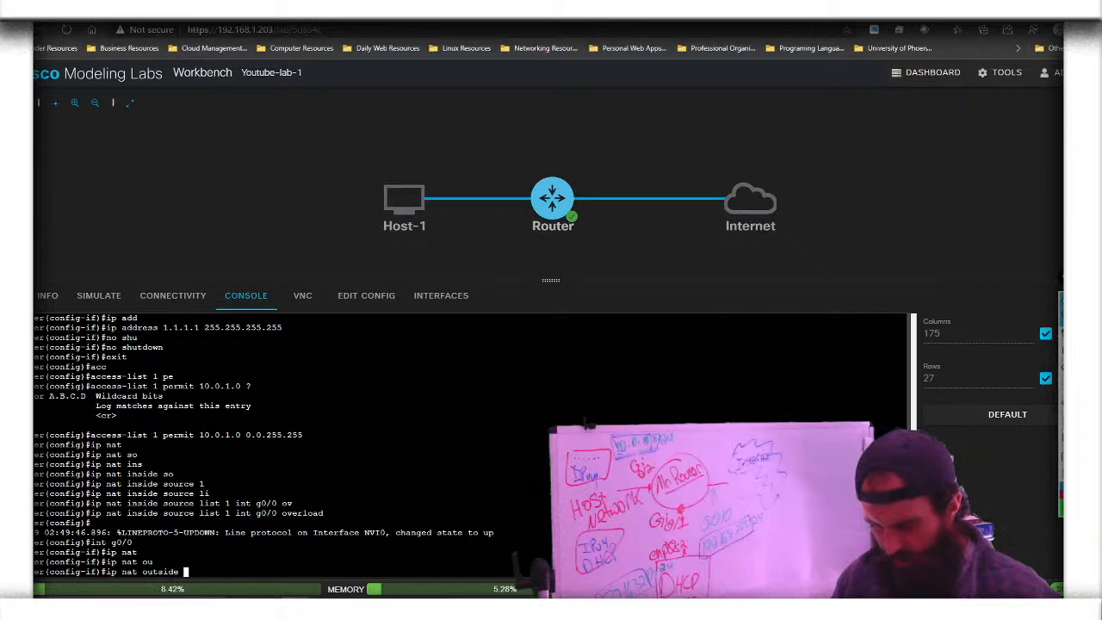
pyautogui.press('Return')
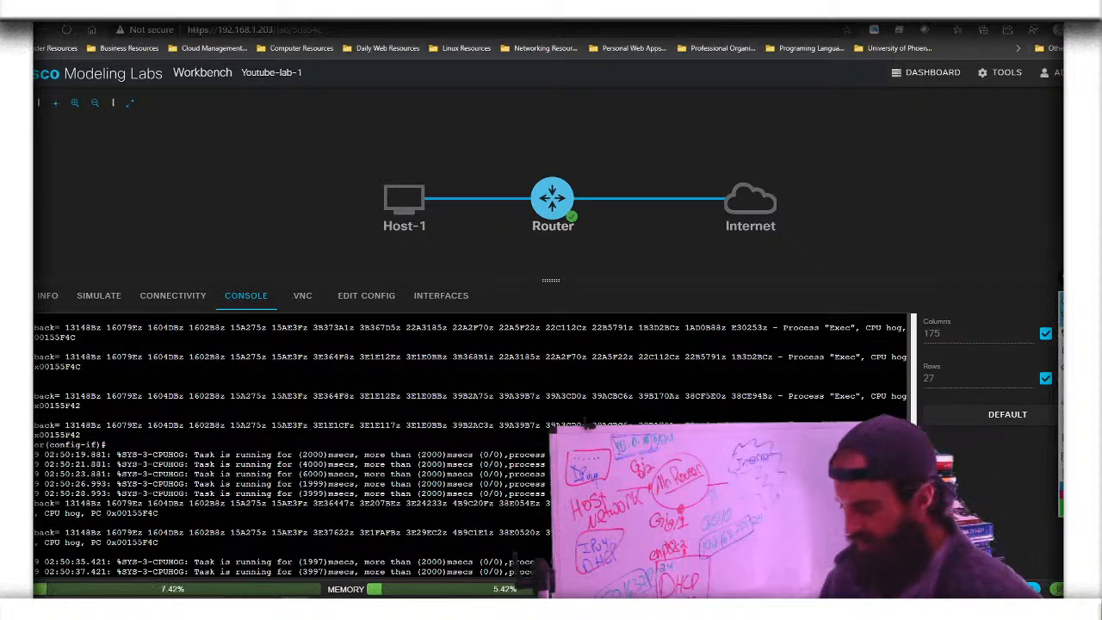
pyautogui.press('Return')
pyautogui.press('Return')
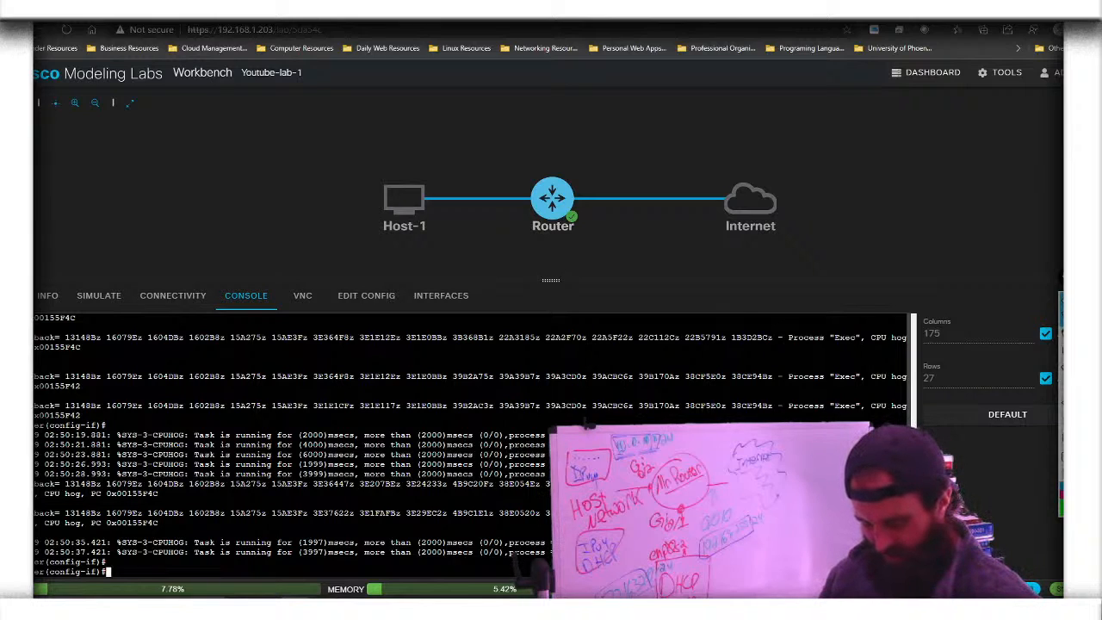
# Exit interface configuration and save the running configuration with 'do wr'
pyautogui.write('exit')
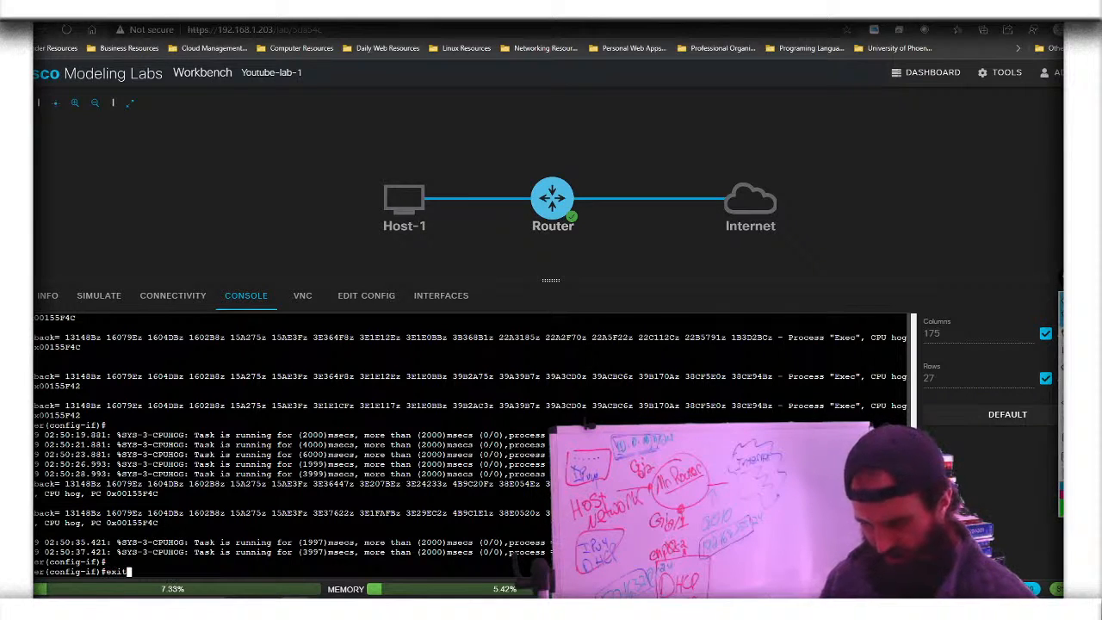
pyautogui.press('Return')
pyautogui.write('do wr')
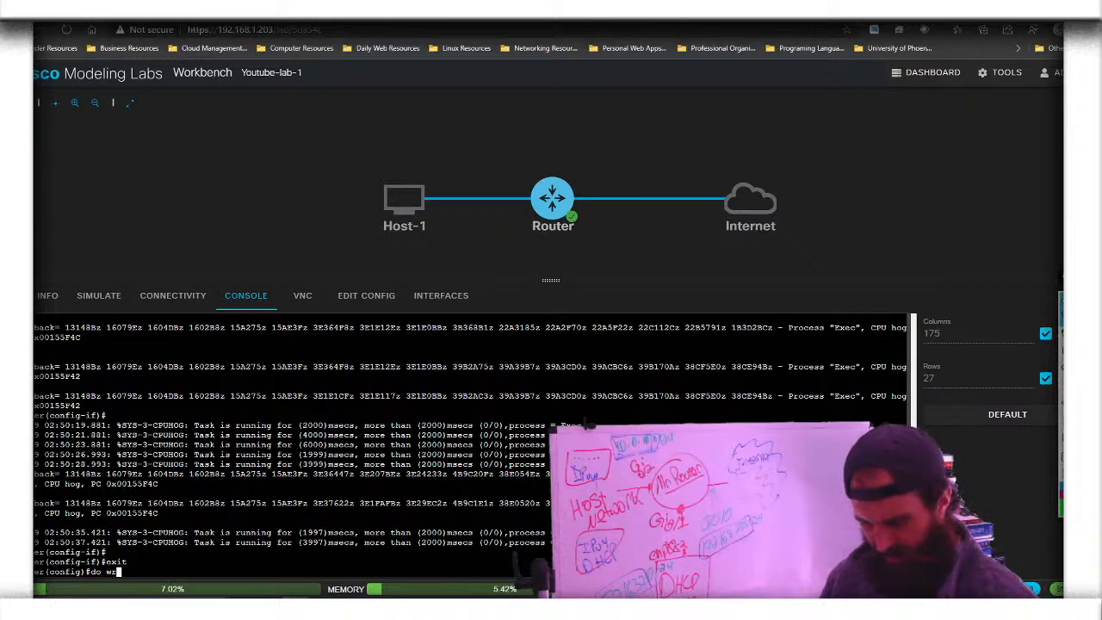
pyautogui.press('Return')
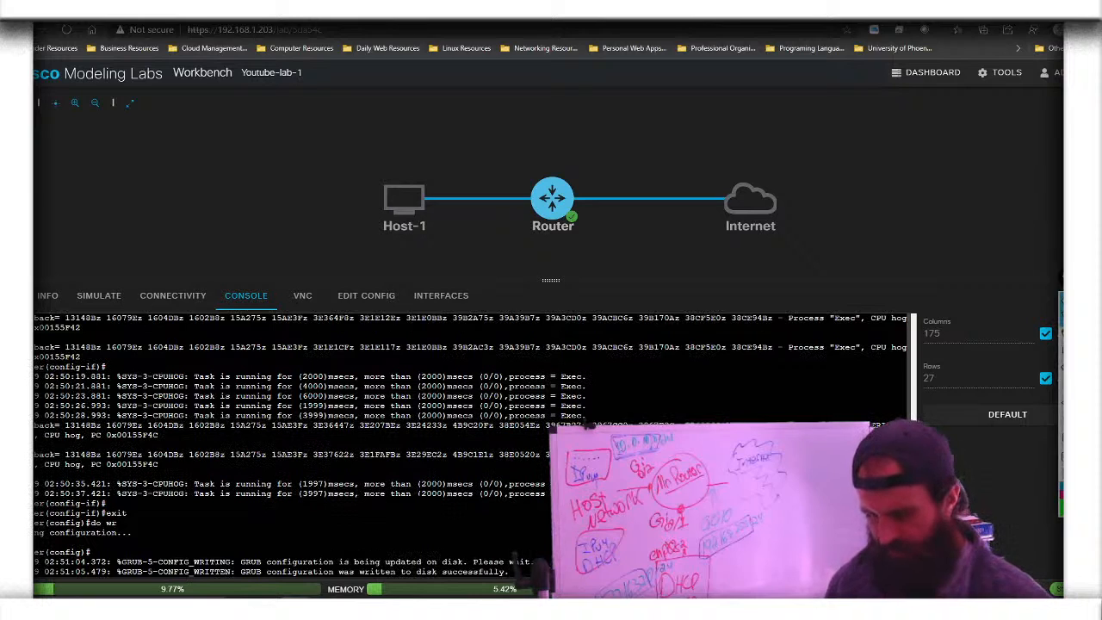
pyautogui.press('Return')
pyautogui.press('Return')
# Apply 'ip nat inside' to interface g0/1 and return to global configuration
pyautogui.write('in')
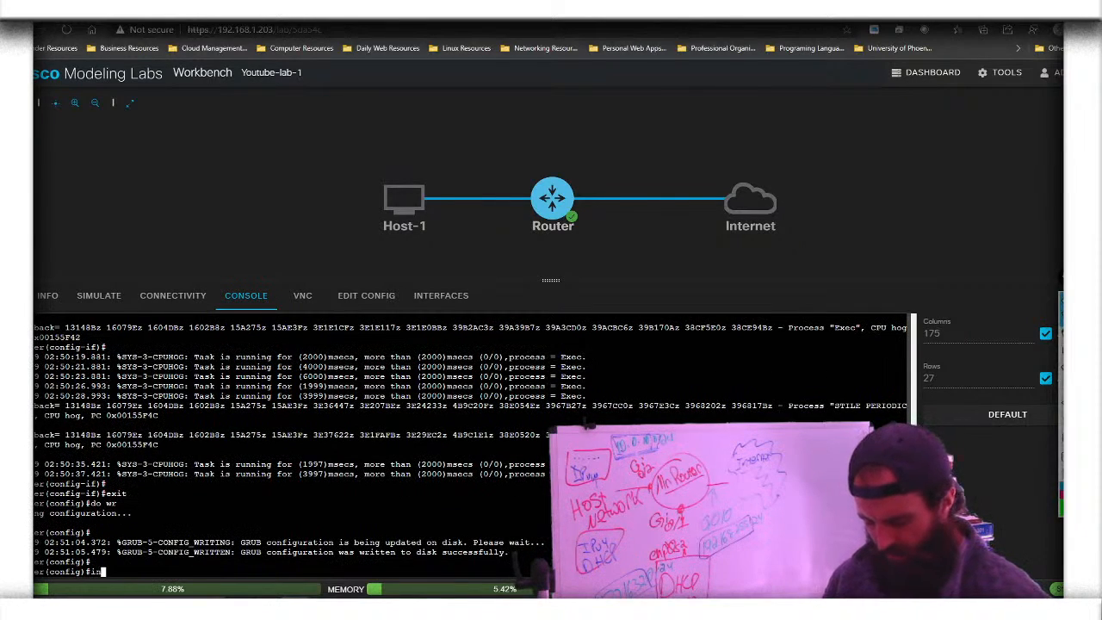
pyautogui.write('t g0/1')
pyautogui.press('Return')
pyautogui.write('ip nat')
pyautogui.press('Tab')
pyautogui.write('in')
pyautogui.press('Tab')
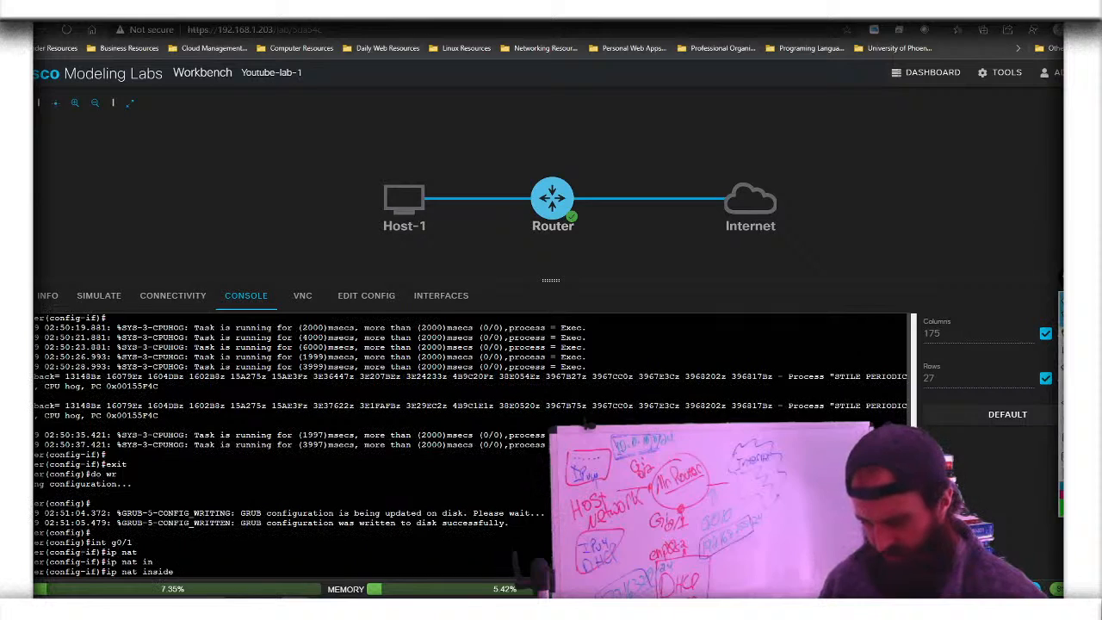
pyautogui.press('Return')
pyautogui.write('exit')
pyautogui.press('Return')
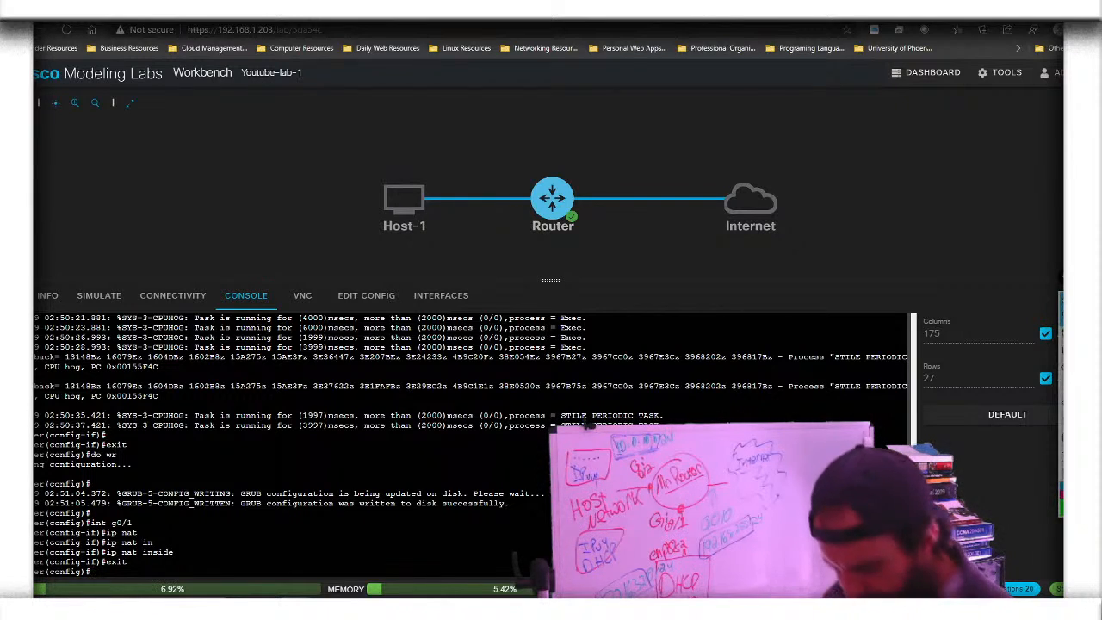
# Create a DHCP pool named Host on the router with 'ip dhcp pool Host'
pyautogui.write('ip dh')
pyautogui.press('Tab')
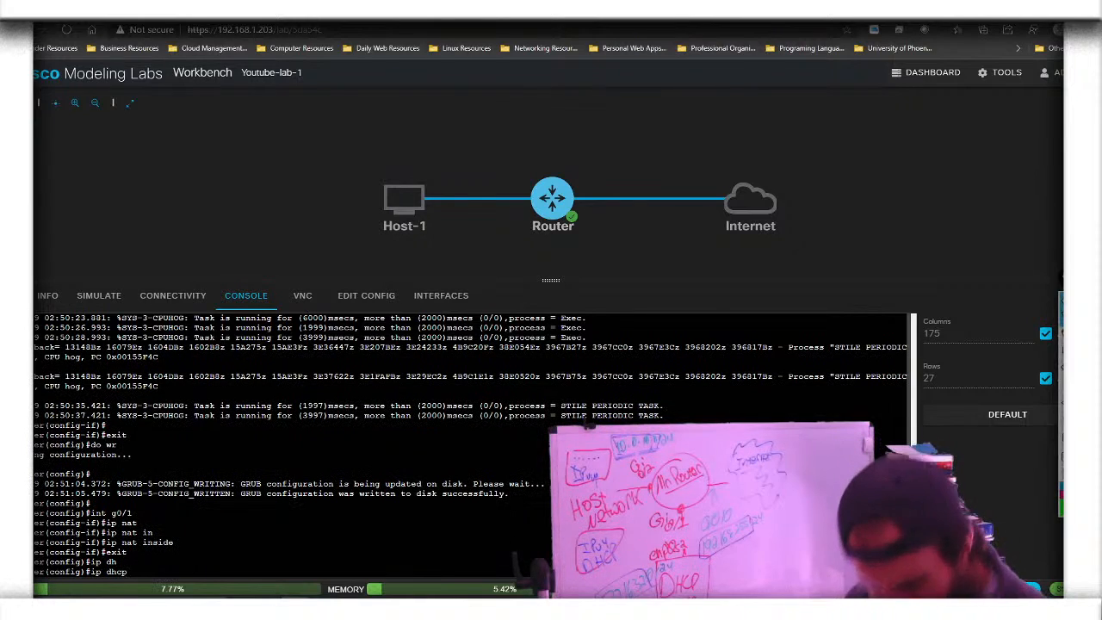
pyautogui.write('po')
pyautogui.press('Tab')
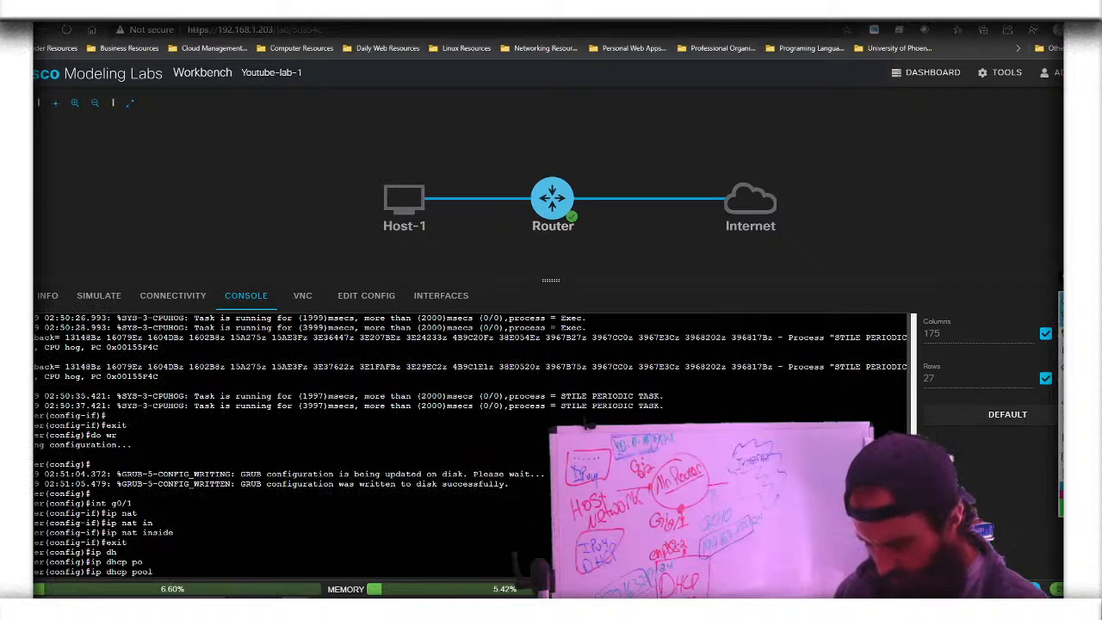
pyautogui.write('Host')
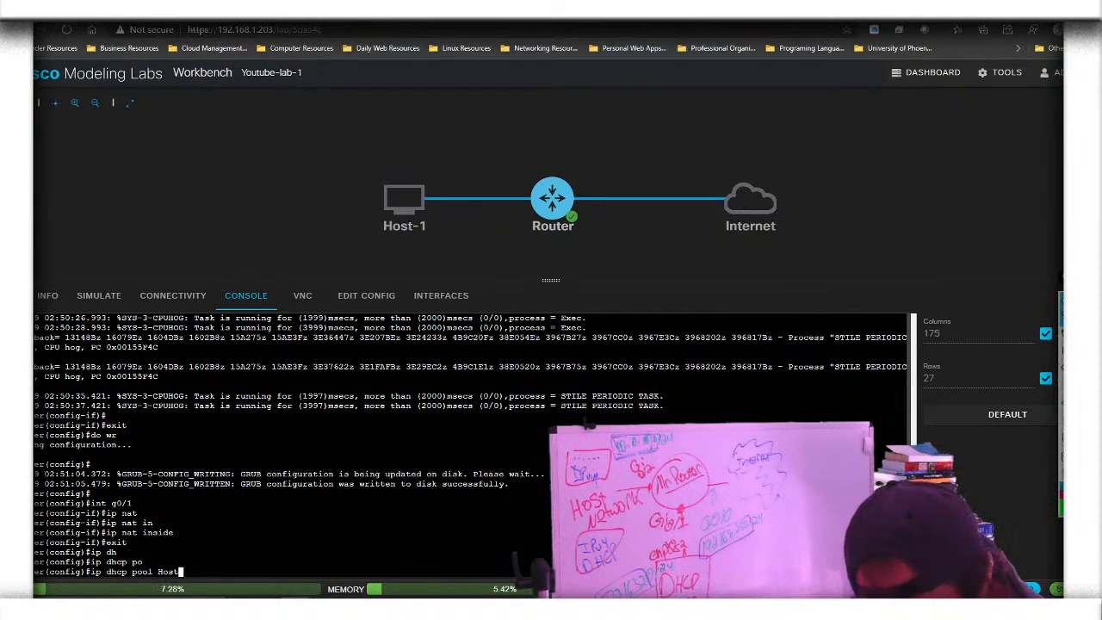
pyautogui.press('Return')
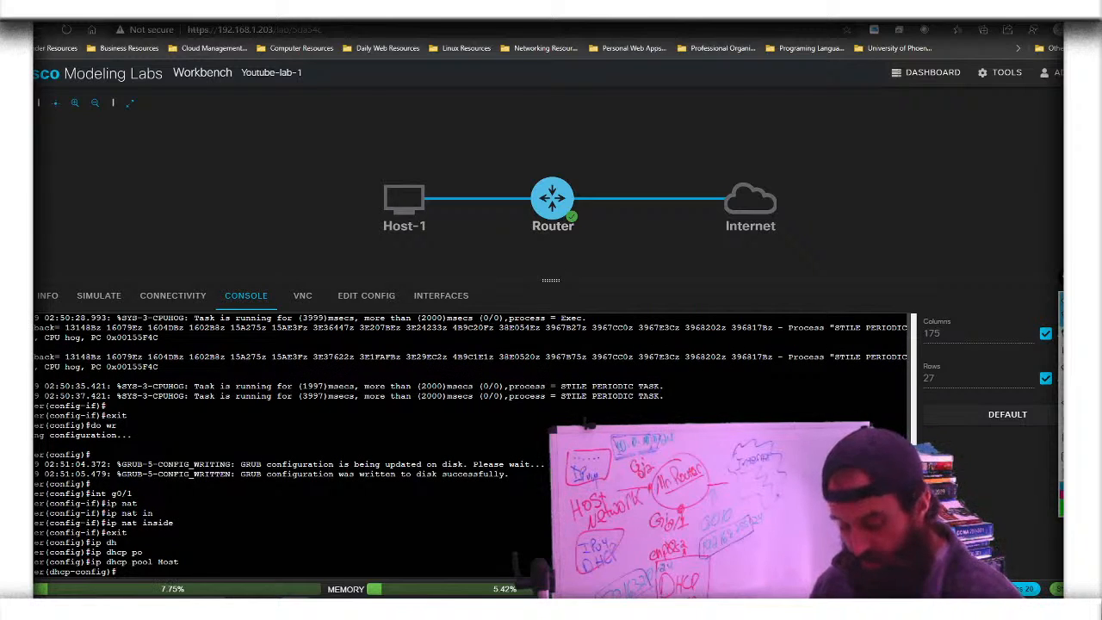
# Begin the pool's network statement with 10.0.1.0 and list the mask options with '?'
pyautogui.write('netw')
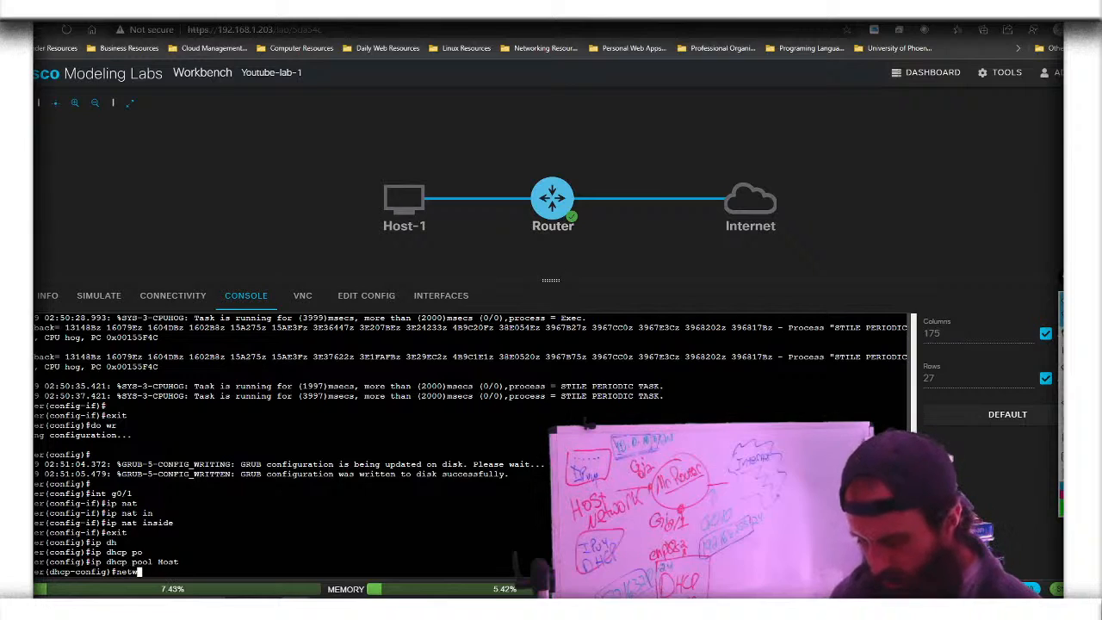
pyautogui.press('Tab')
pyautogui.write('10.0.')
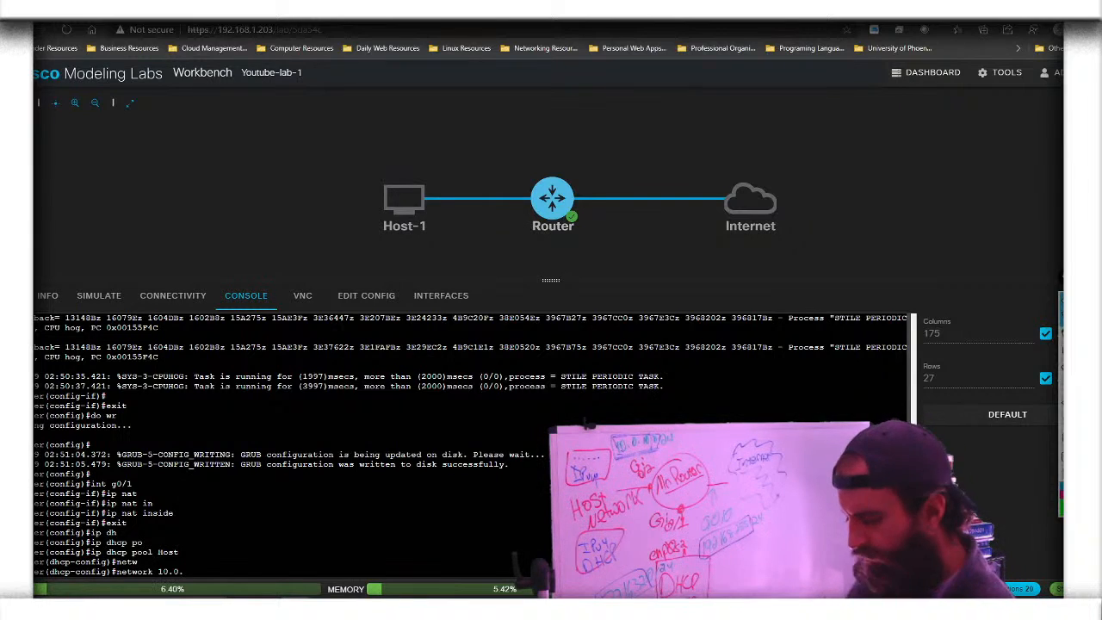
pyautogui.scroll(2, 301, 447)
pyautogui.scroll(5, 301, 447)
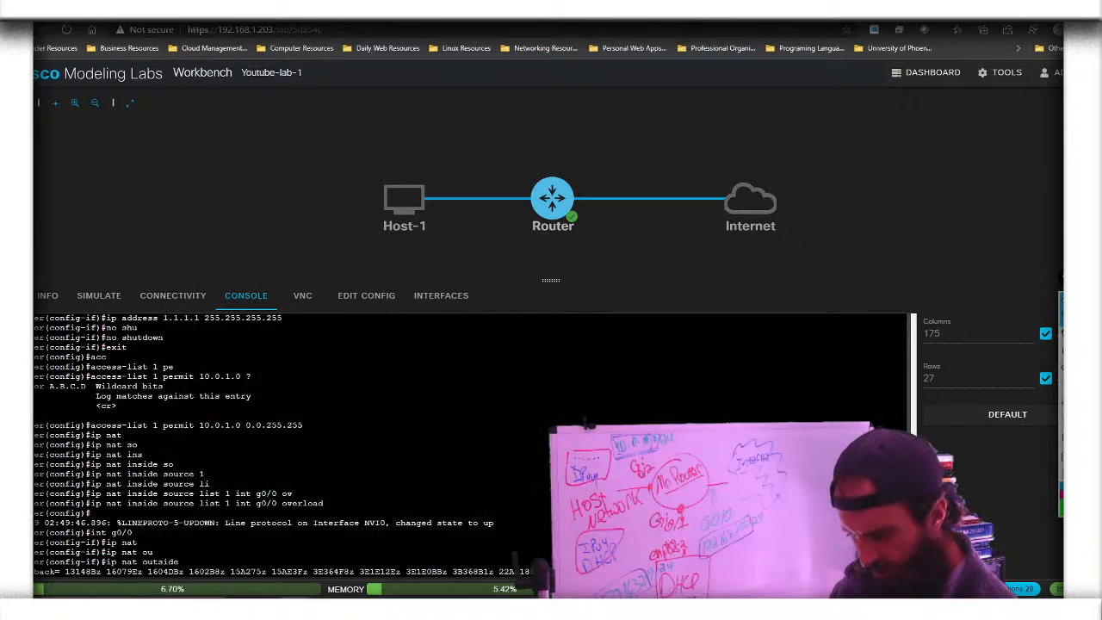
pyautogui.scroll(-2, 301, 447)
pyautogui.scroll(-10, 301, 448)
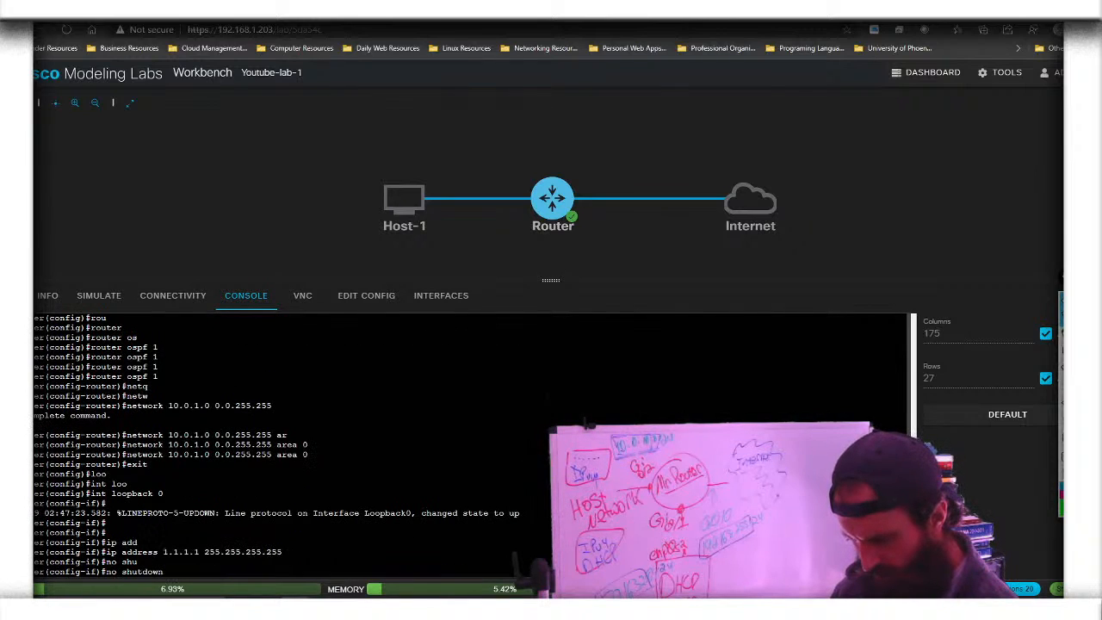
pyautogui.scroll(10, 302, 448)
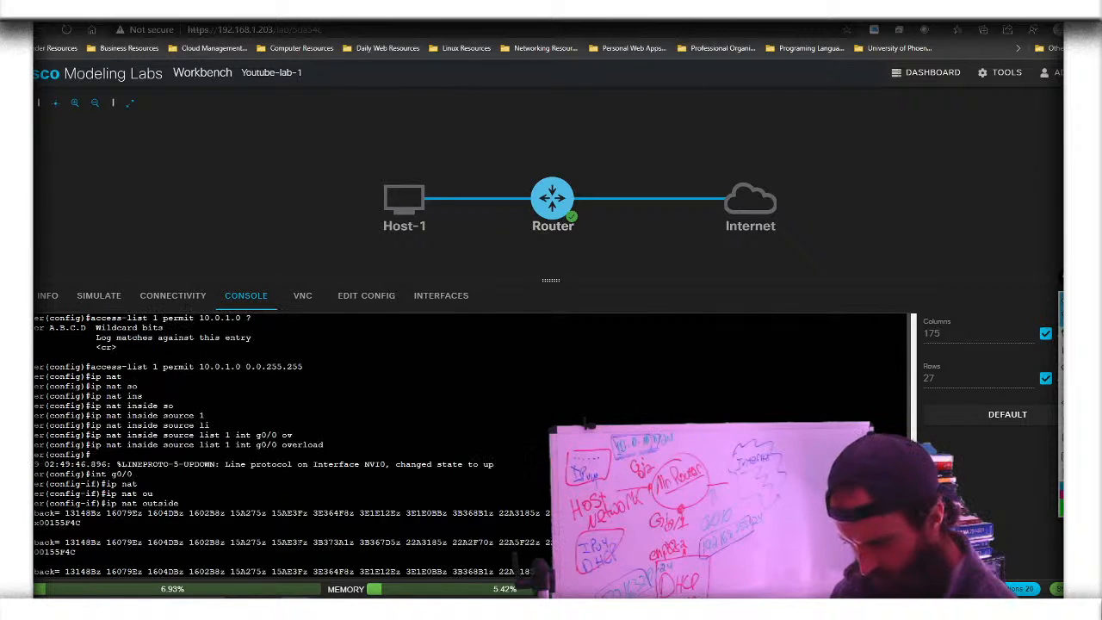
pyautogui.scroll(-10, 301, 447)
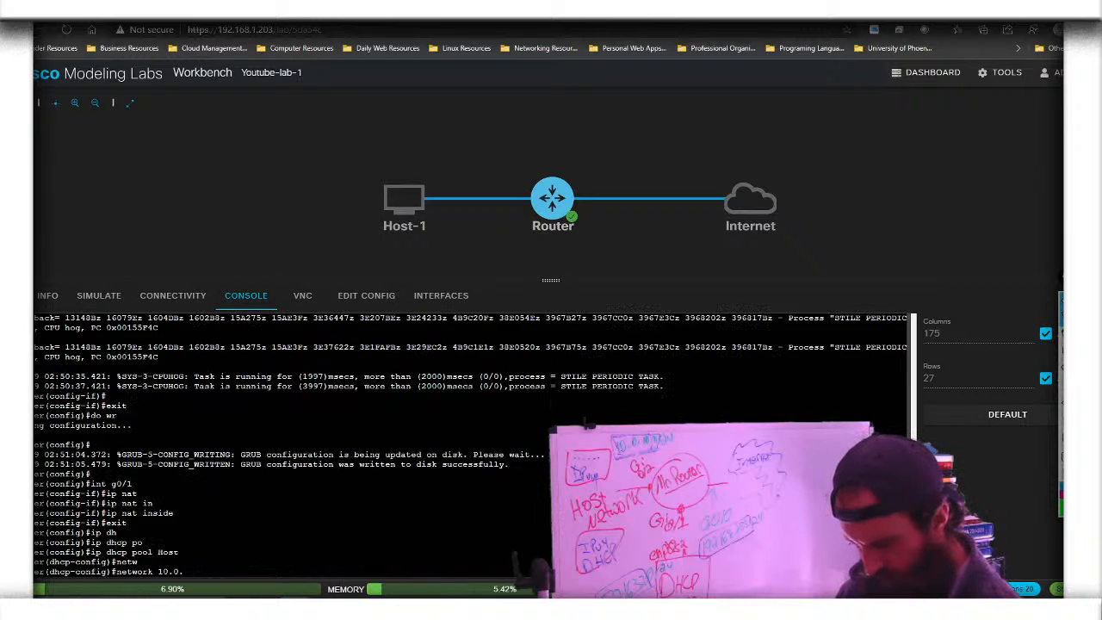
pyautogui.write('1.0')
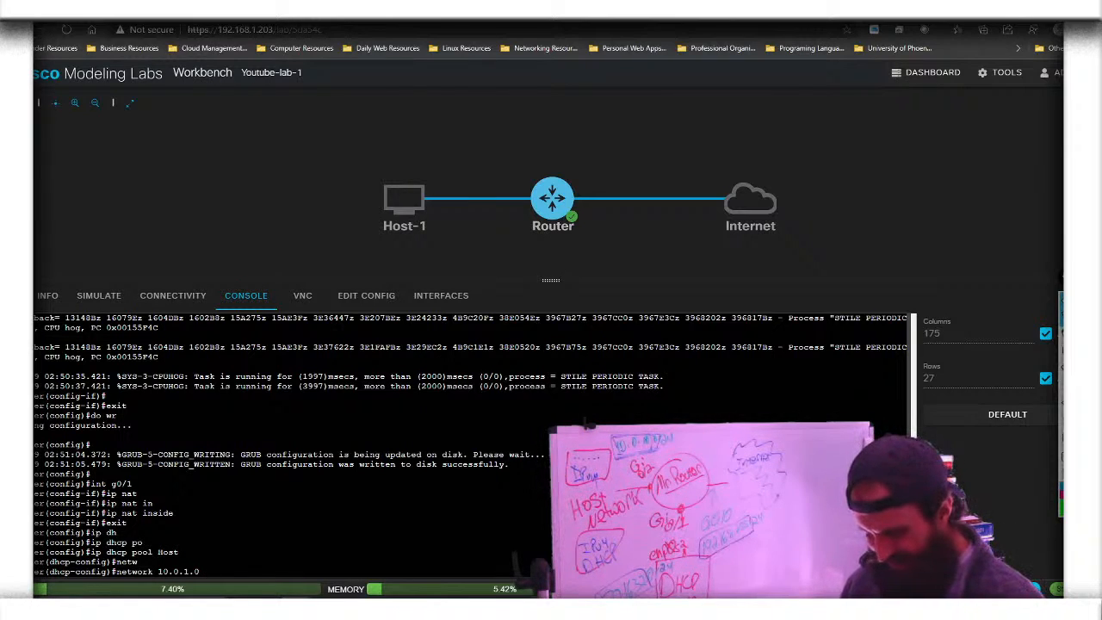
pyautogui.write('?')
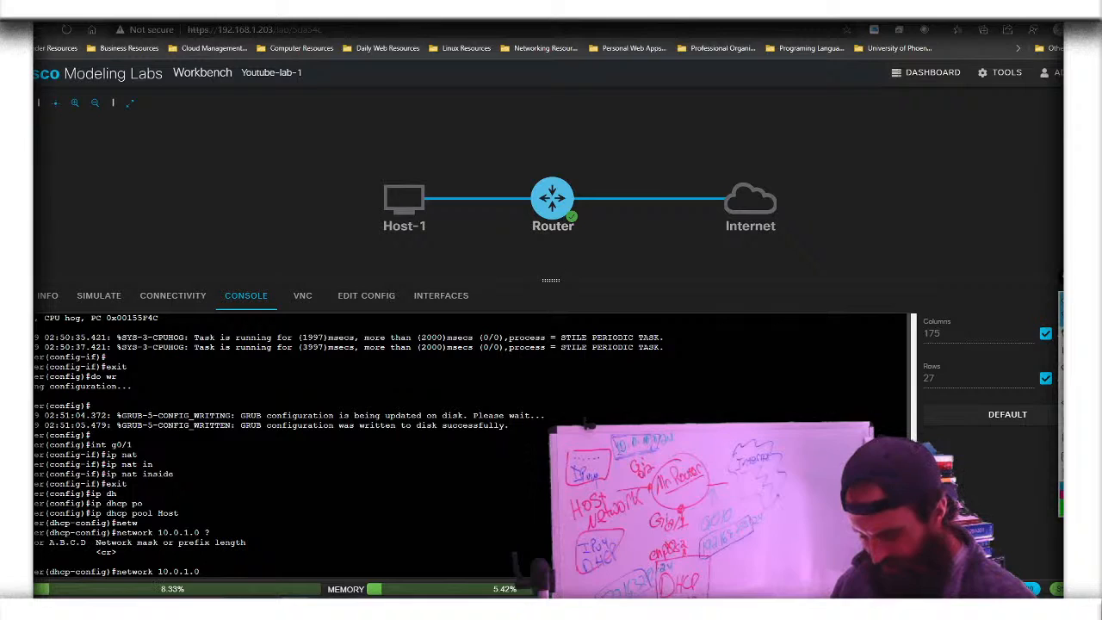
# Finish the pool network as 10.0.1.0 with mask 255.255.255.0
pyautogui.write('2')
pyautogui.write('.255')
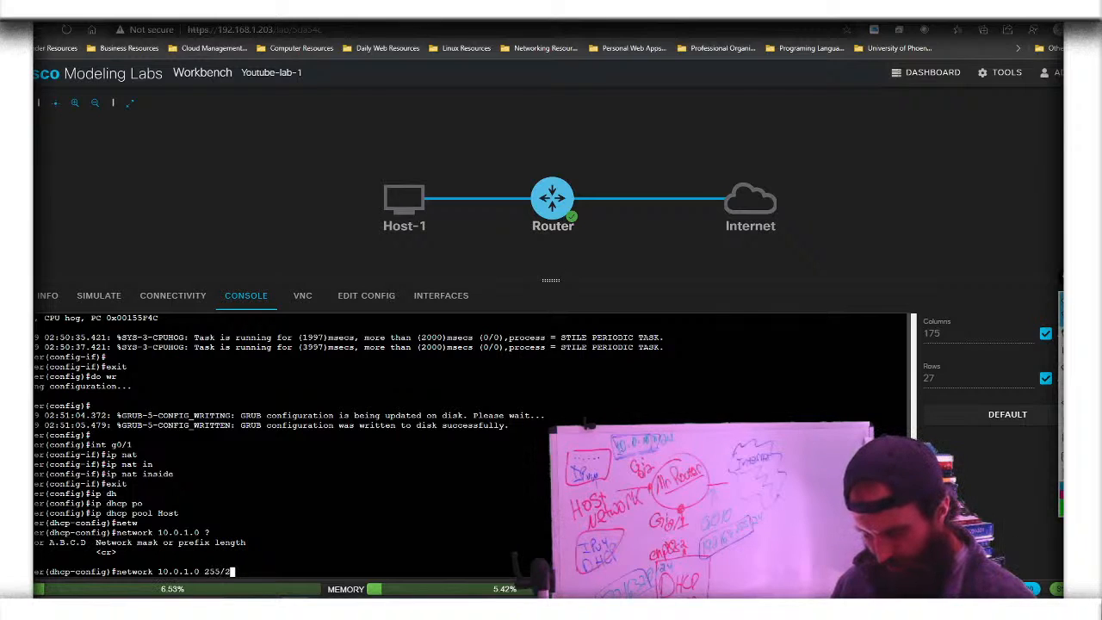
pyautogui.press('BackSpace')
pyautogui.press('BackSpace')
pyautogui.press('BackSpace')
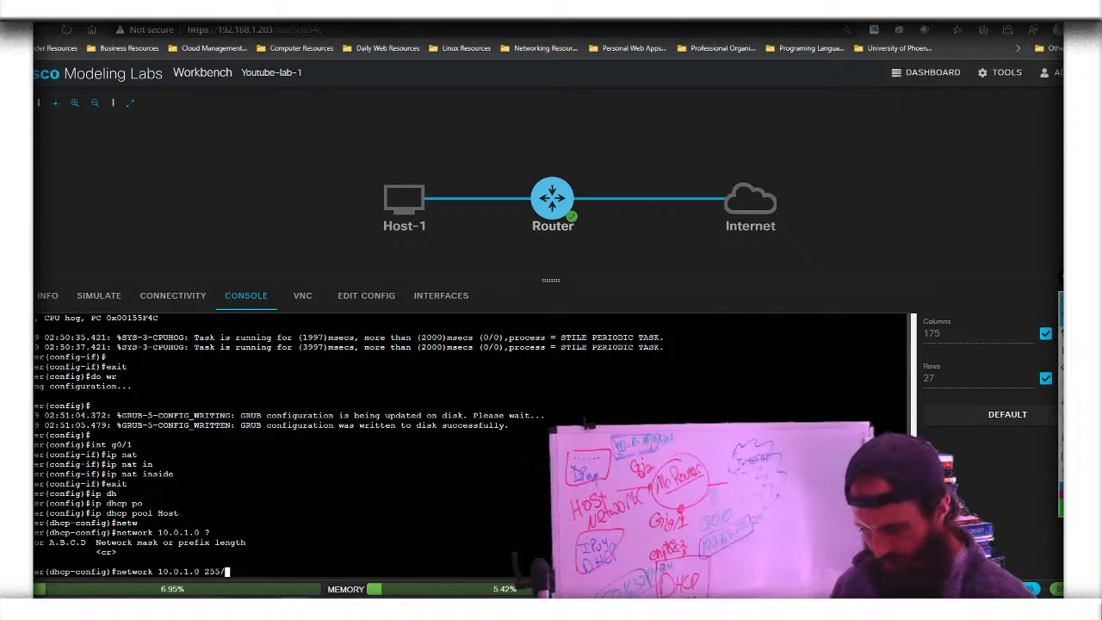
pyautogui.write('25')
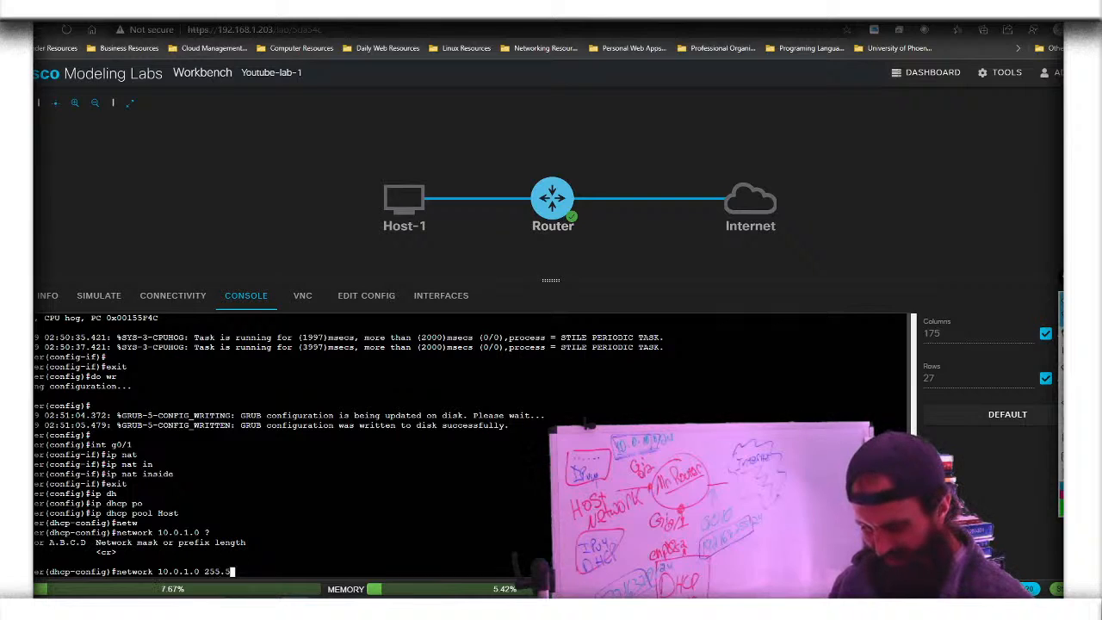
pyautogui.write('5.')
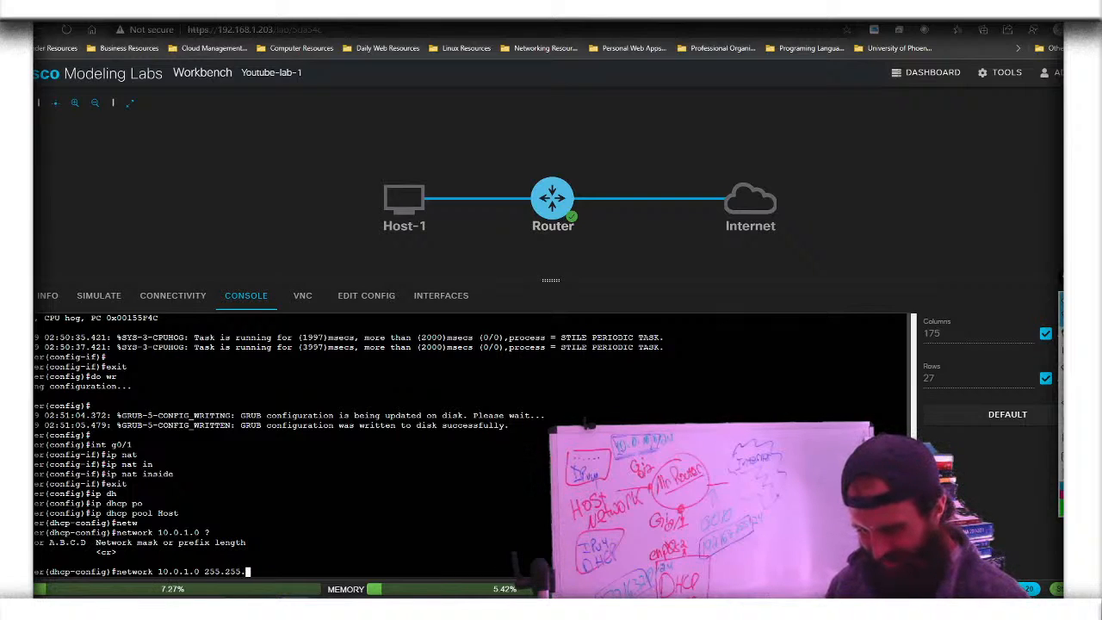
pyautogui.write('255.')
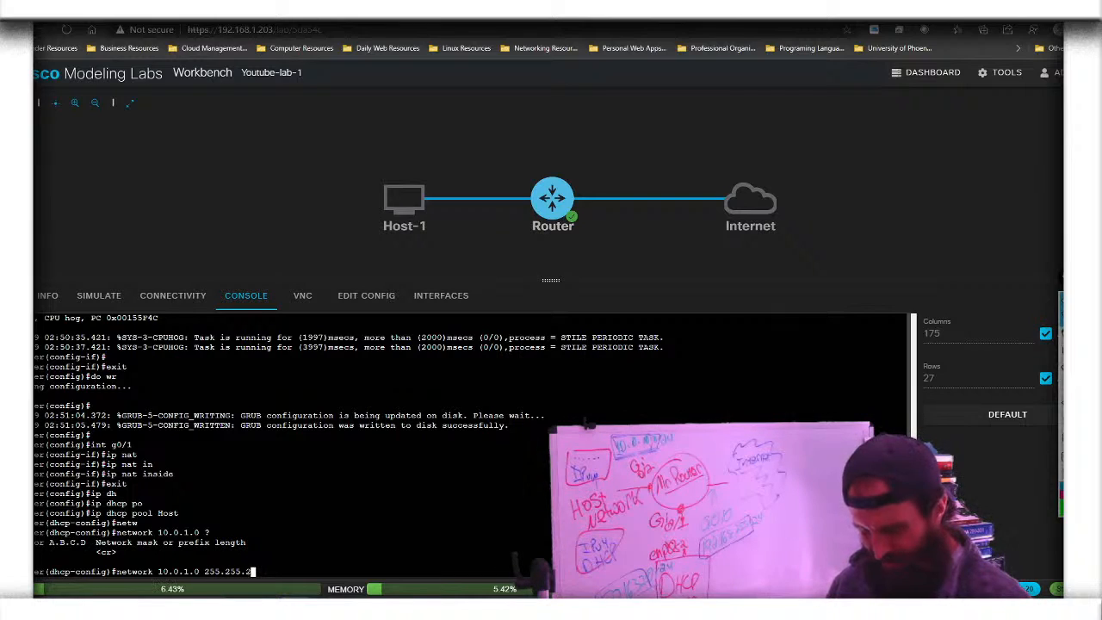
pyautogui.write('0')
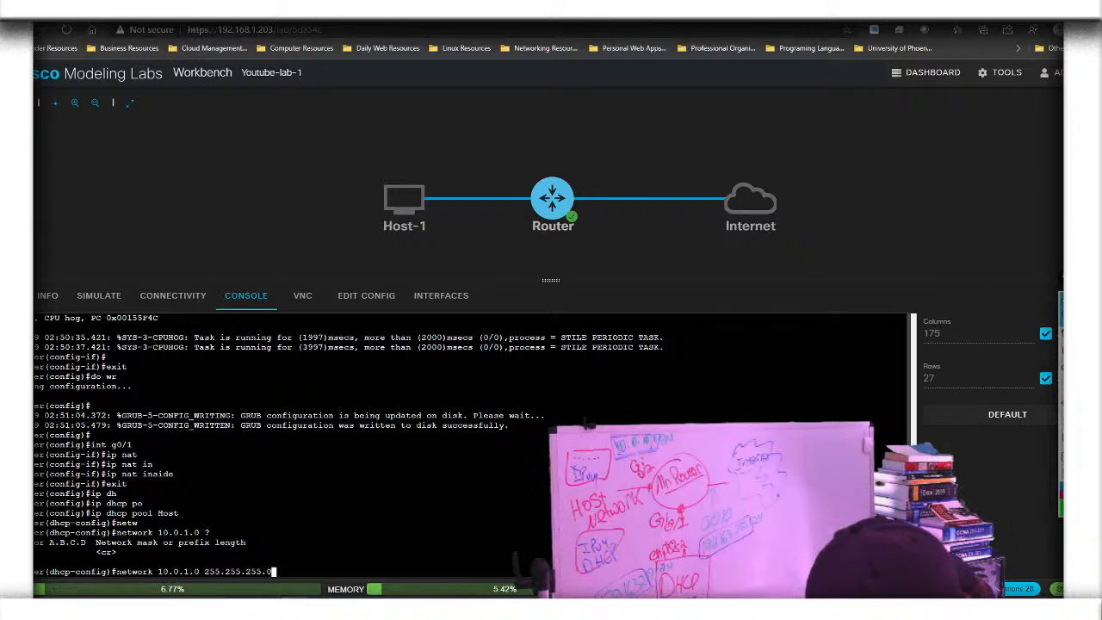
pyautogui.press('Return')
# Give the Host pool default gateway 10.0.1.1 and DNS server 8.8.8.8
pyautogui.write('de')
pyautogui.press('Tab')
pyautogui.write('fault-router 10.0')
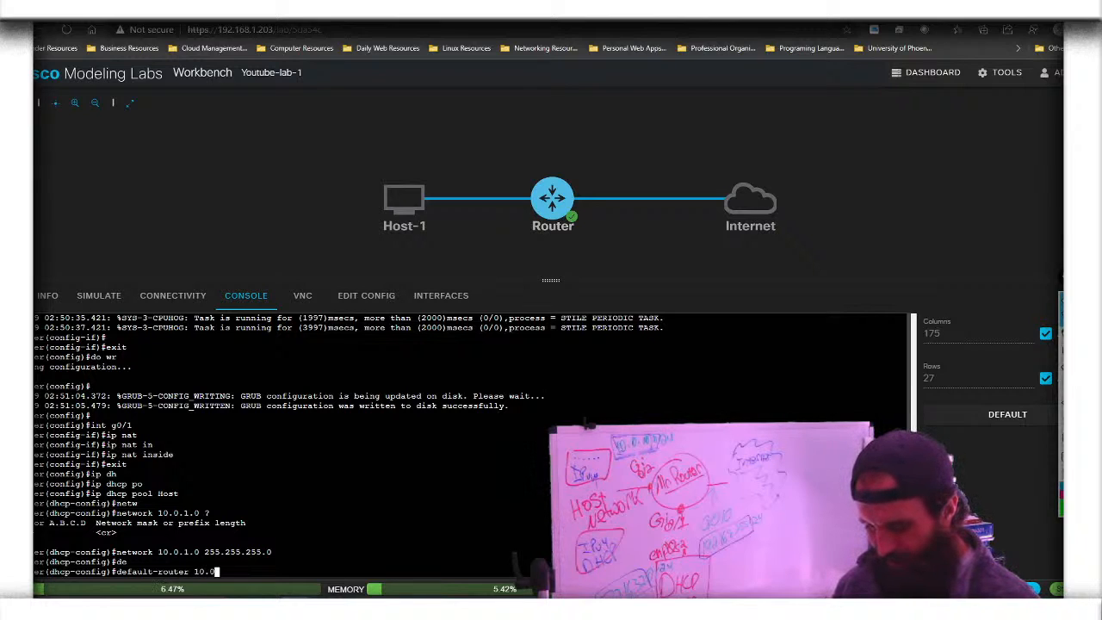
pyautogui.write('.1.1')
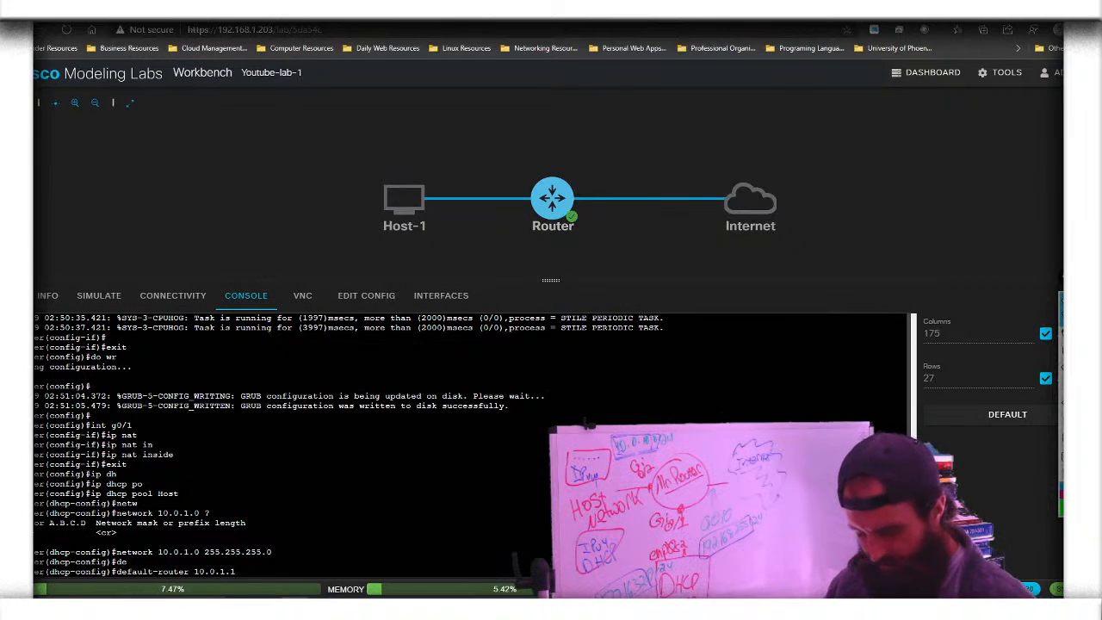
pyautogui.press('Tab')
pyautogui.press('Tab')
pyautogui.press('Return')
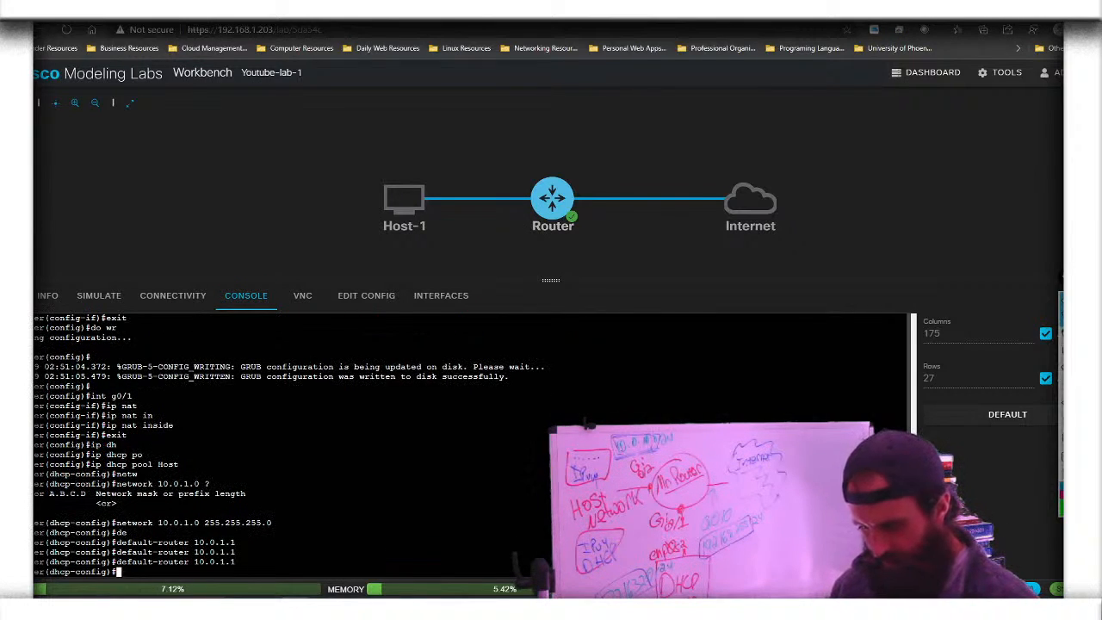
pyautogui.write('dn')
pyautogui.press('Tab')
pyautogui.write('8.8.8.8')
pyautogui.press('Return')
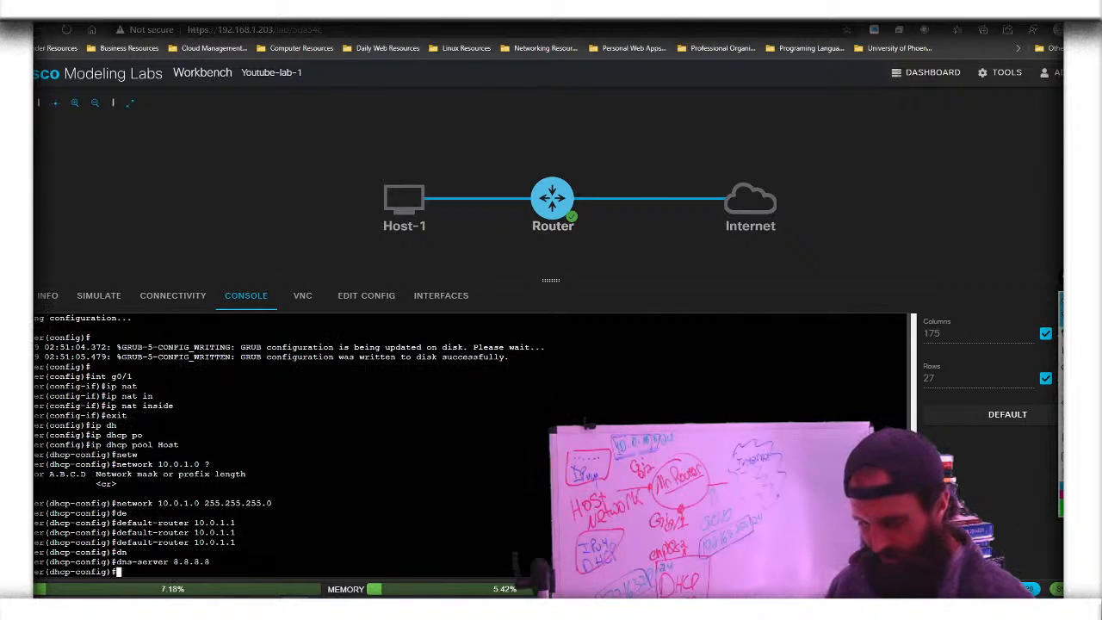
# Leave DHCP pool configuration and save the router configuration with 'do wr'
pyautogui.write('exit')
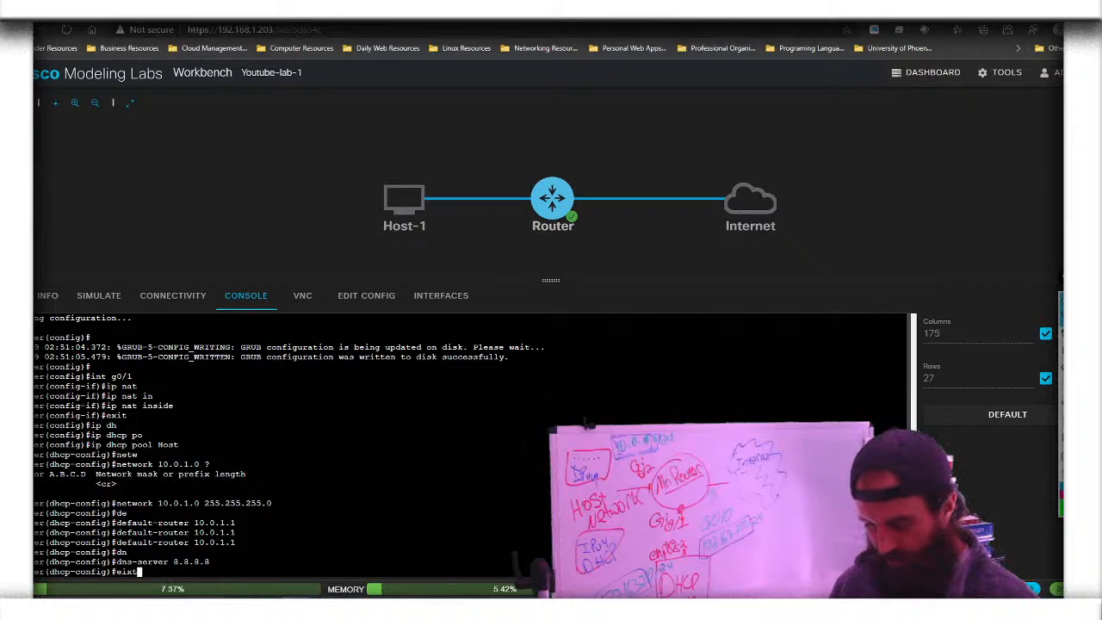
pyautogui.press('Return')
pyautogui.write('exit')
pyautogui.press('Return')
pyautogui.write('do wr')
pyautogui.press('Return')
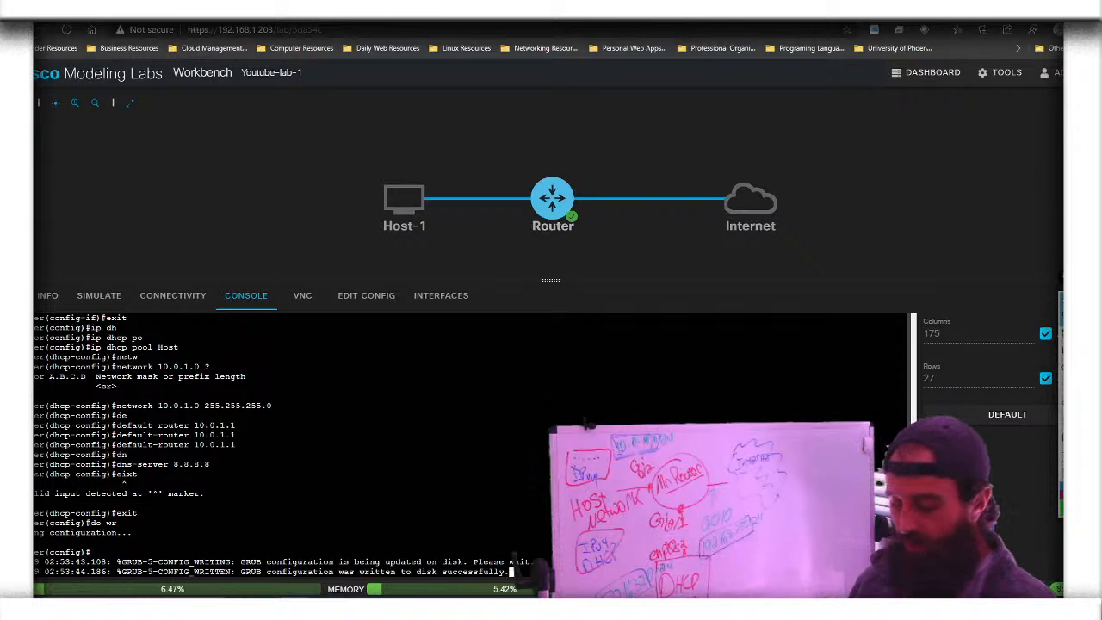
pyautogui.press('Return')
pyautogui.press('Return')
pyautogui.press('Return')
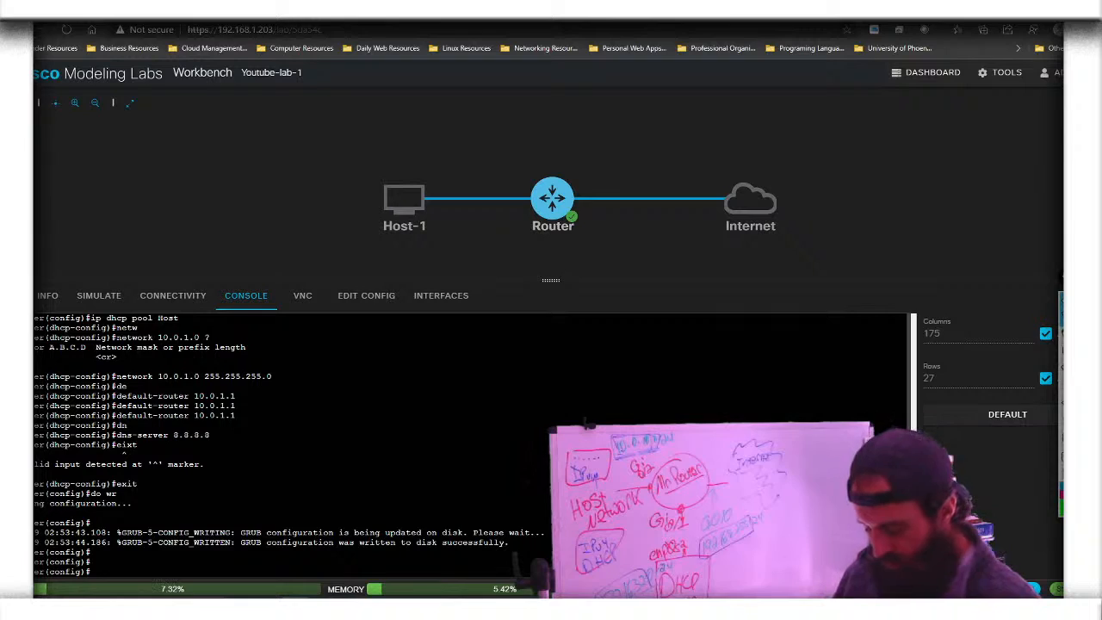
pyautogui.write('do s')
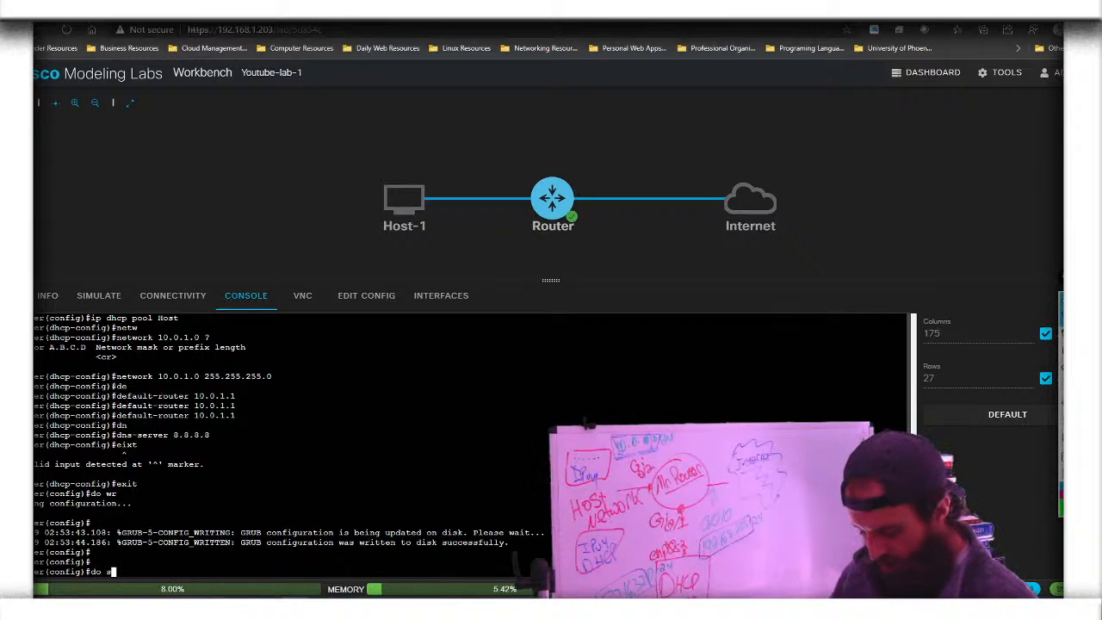
pyautogui.write('how ip')
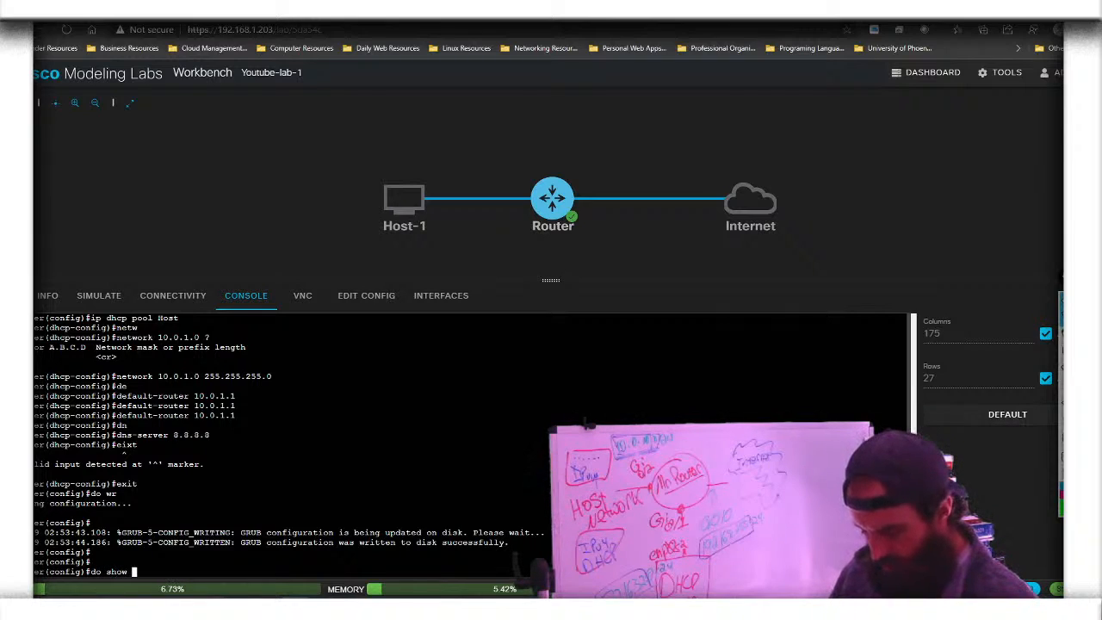
pyautogui.press('BackSpace')
pyautogui.press('BackSpace')
pyautogui.press('BackSpace')
pyautogui.press('BackSpace')
pyautogui.press('BackSpace')
pyautogui.press('BackSpace')
pyautogui.press('BackSpace')
pyautogui.press('BackSpace')
pyautogui.press('BackSpace')
pyautogui.press('BackSpace')
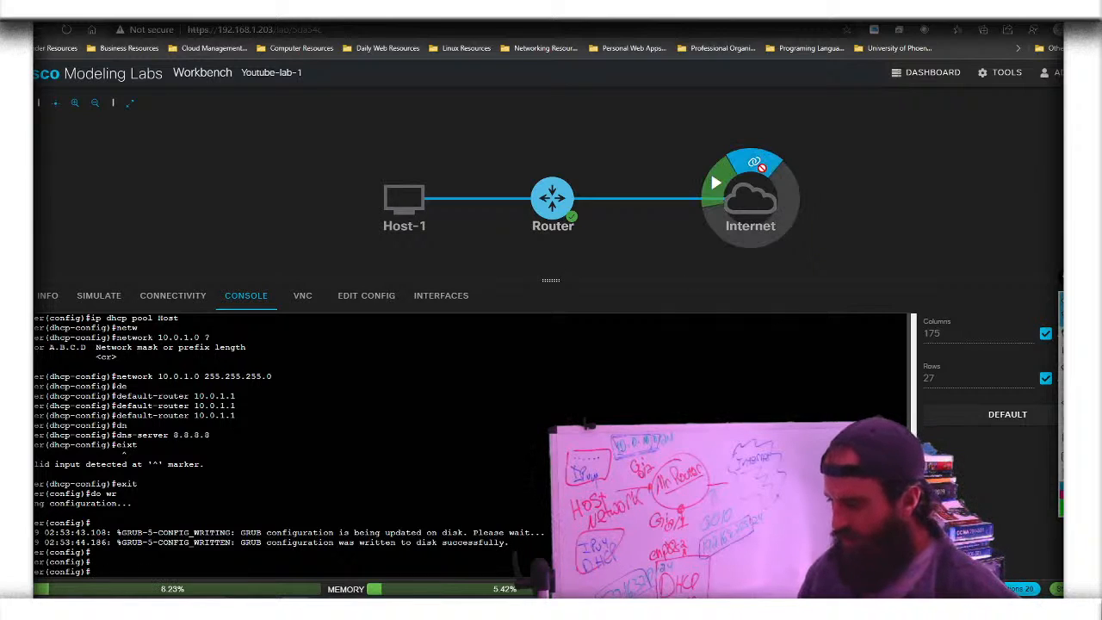
pyautogui.click(769, 216)
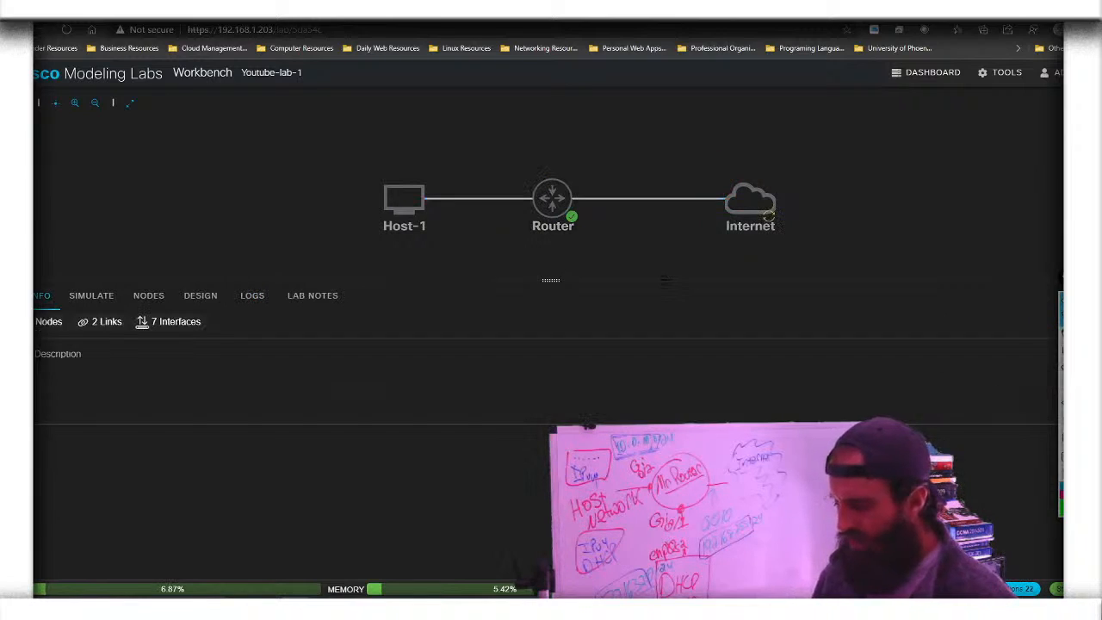
pyautogui.moveTo(552, 199)
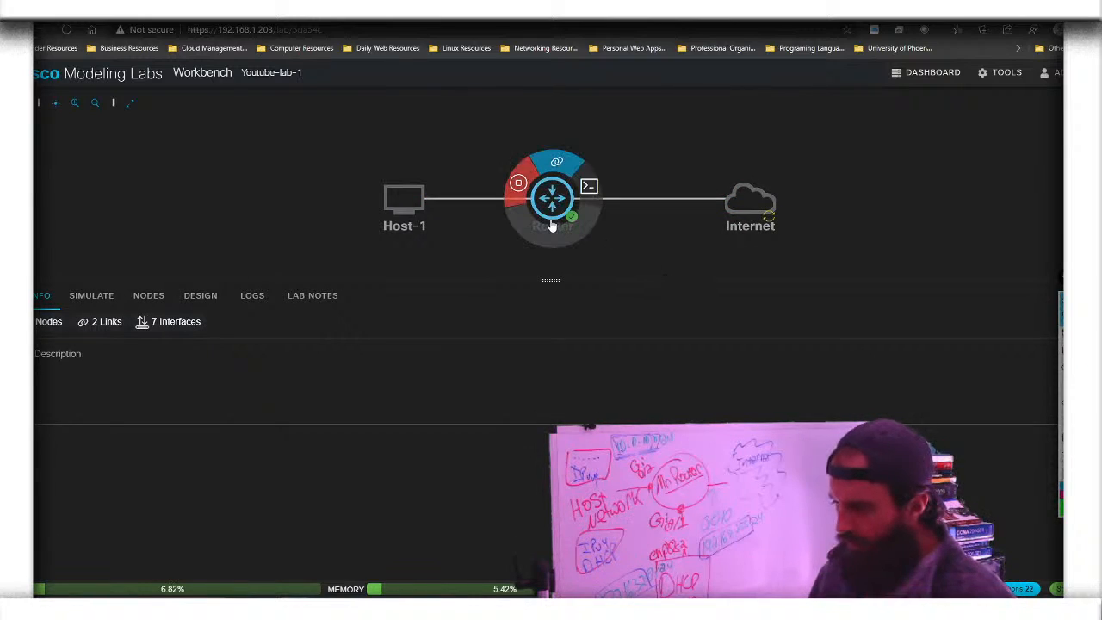
pyautogui.click(595, 198)
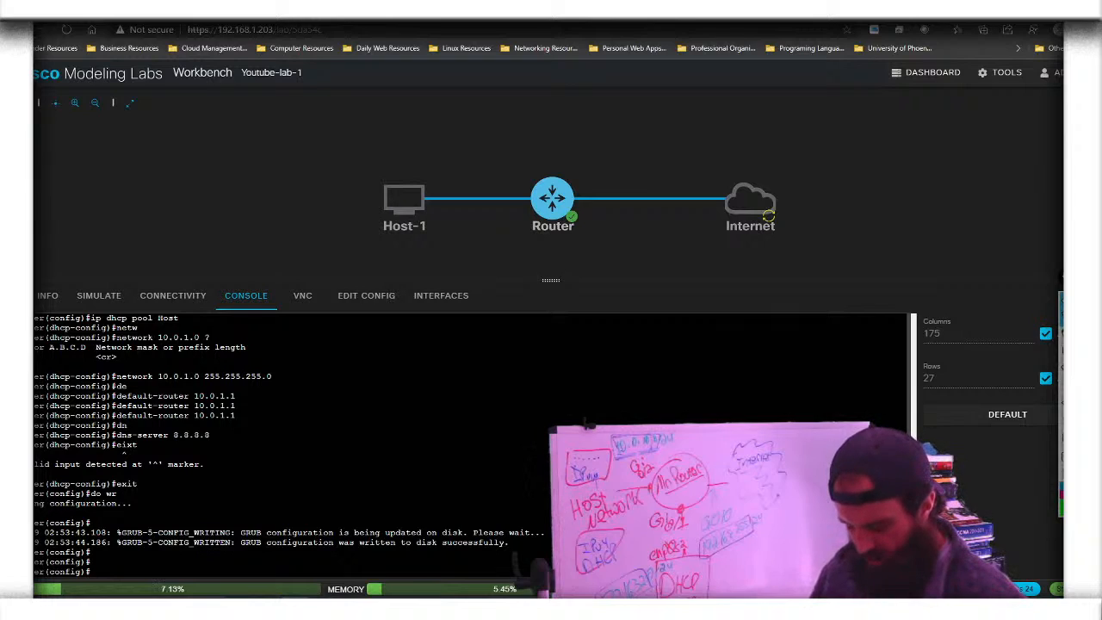
pyautogui.write('exit')
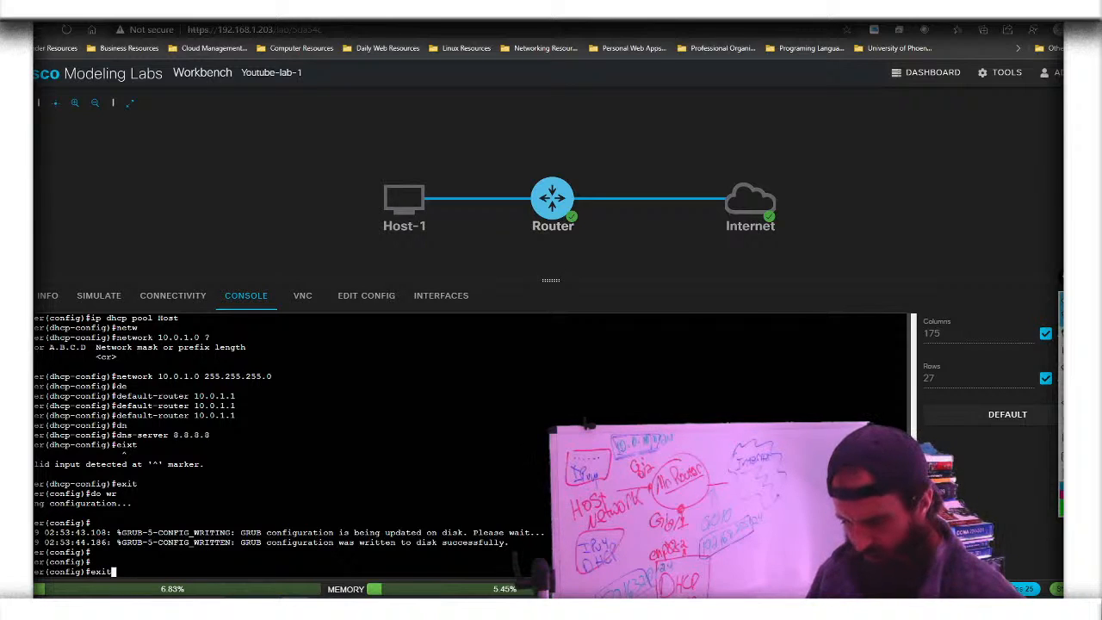
# Exit configuration mode and display the router's routing table with 'show ip route'
pyautogui.press('Return')
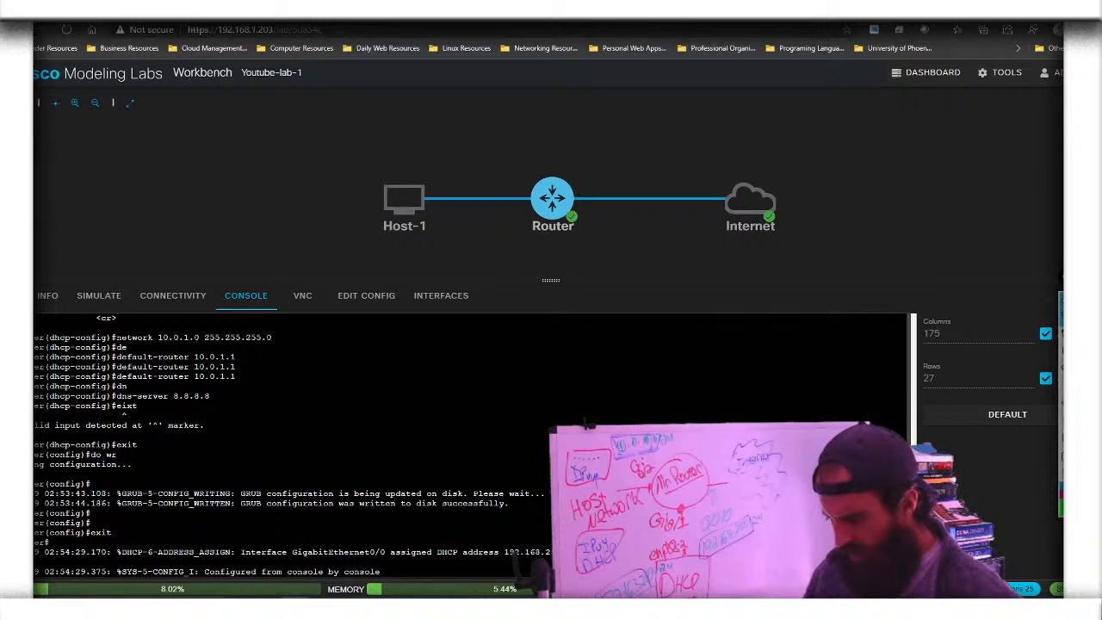
pyautogui.press('Return')
pyautogui.press('Return')
pyautogui.press('Return')
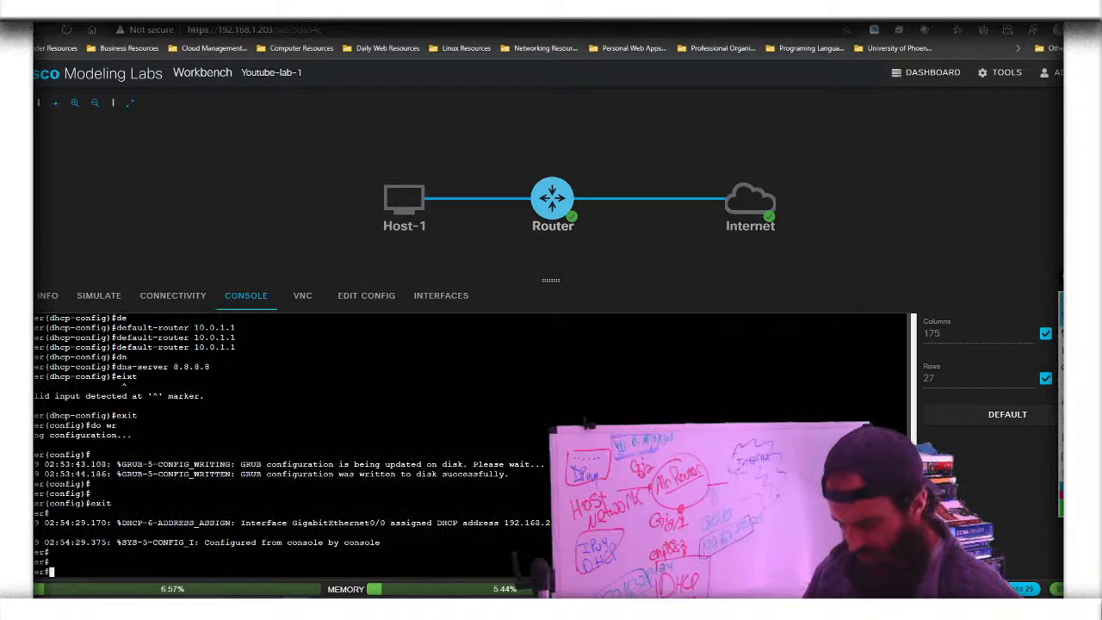
pyautogui.write('show ip route')
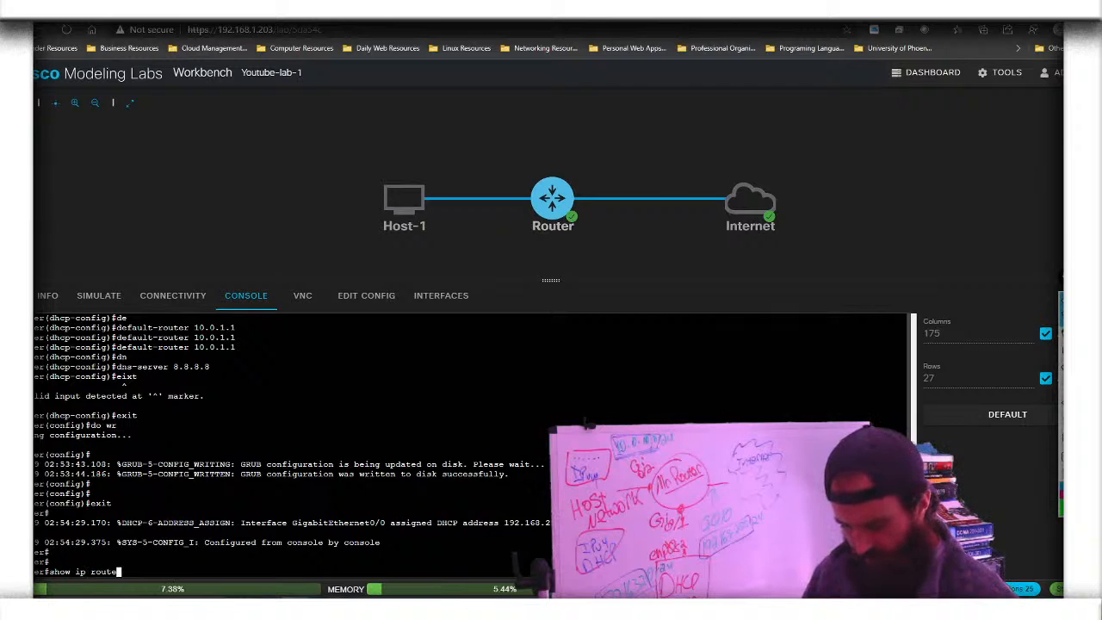
pyautogui.press('Tab')
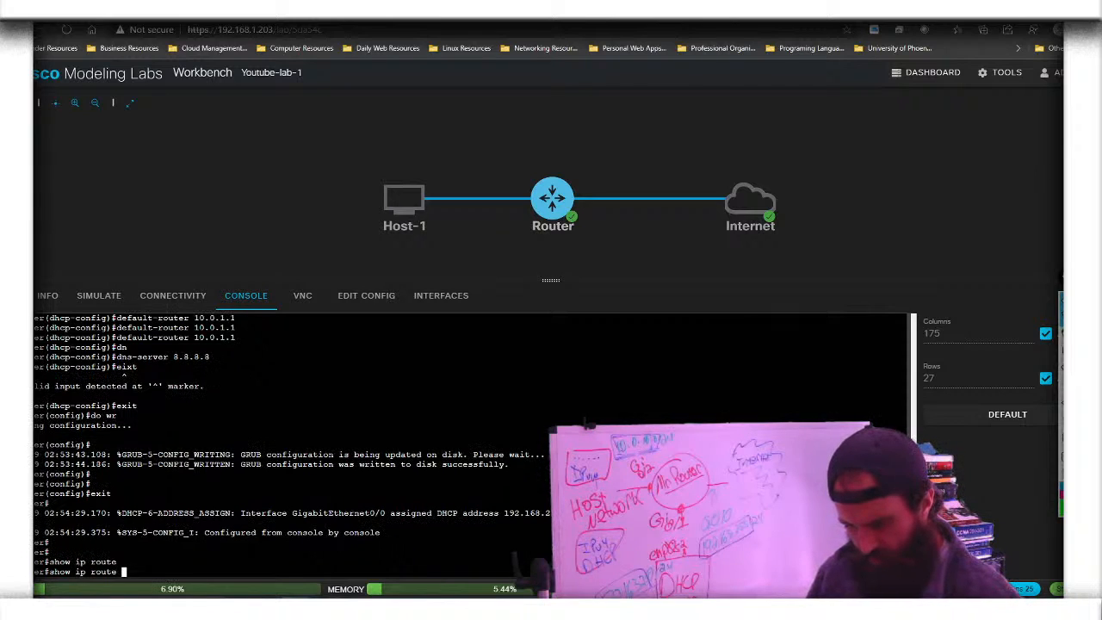
pyautogui.press('Return')
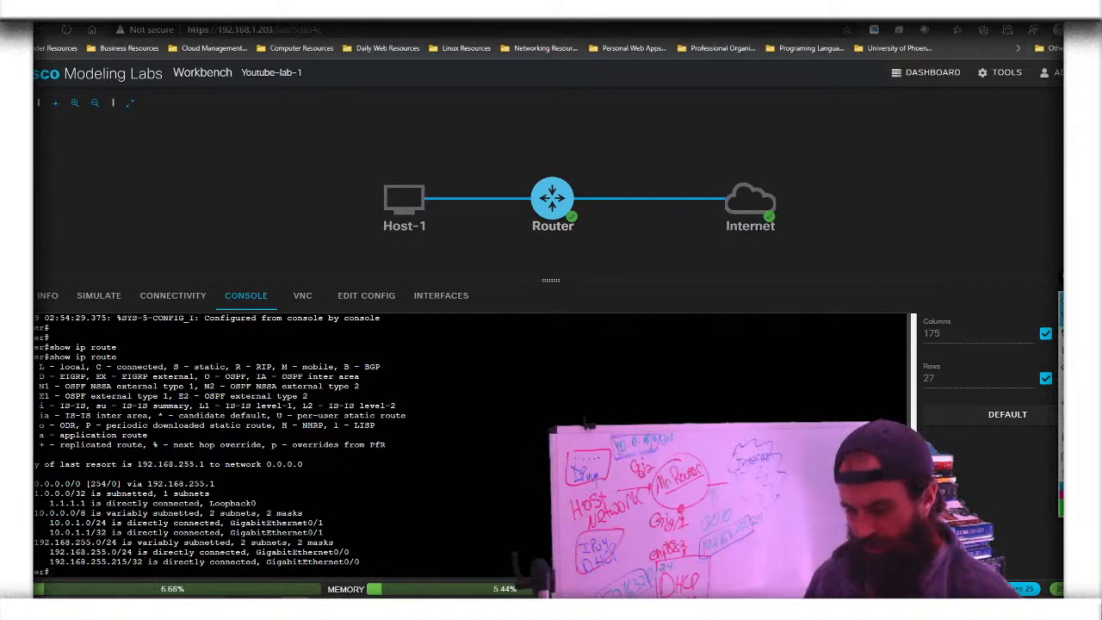
# Page through the full 'show run' output, including interfaces, OSPF and NAT settings
pyautogui.write('show r')
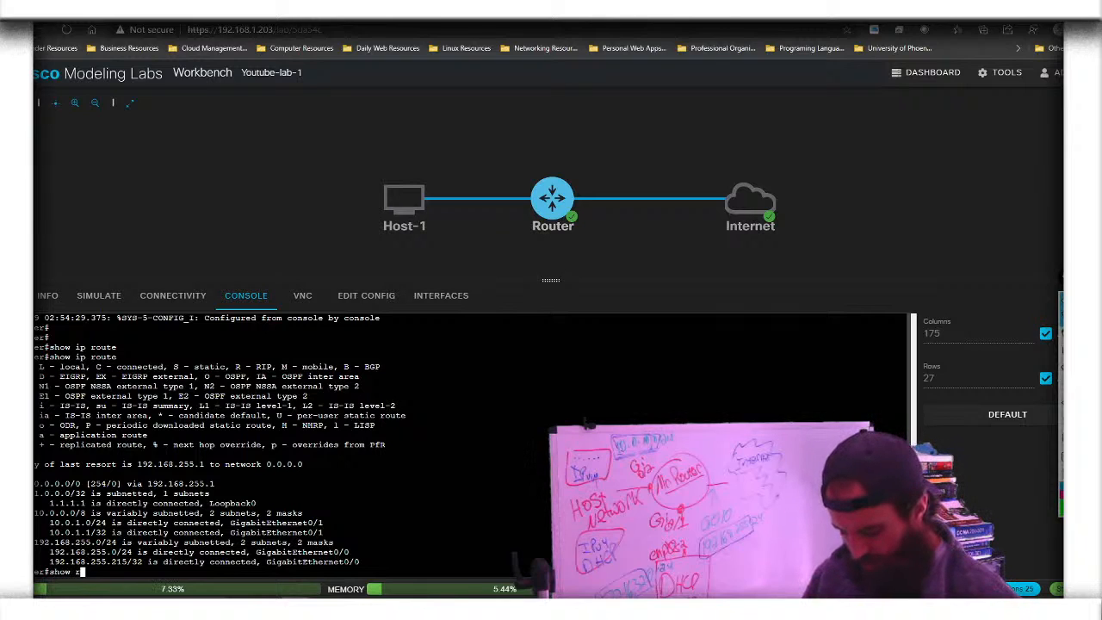
pyautogui.write('un')
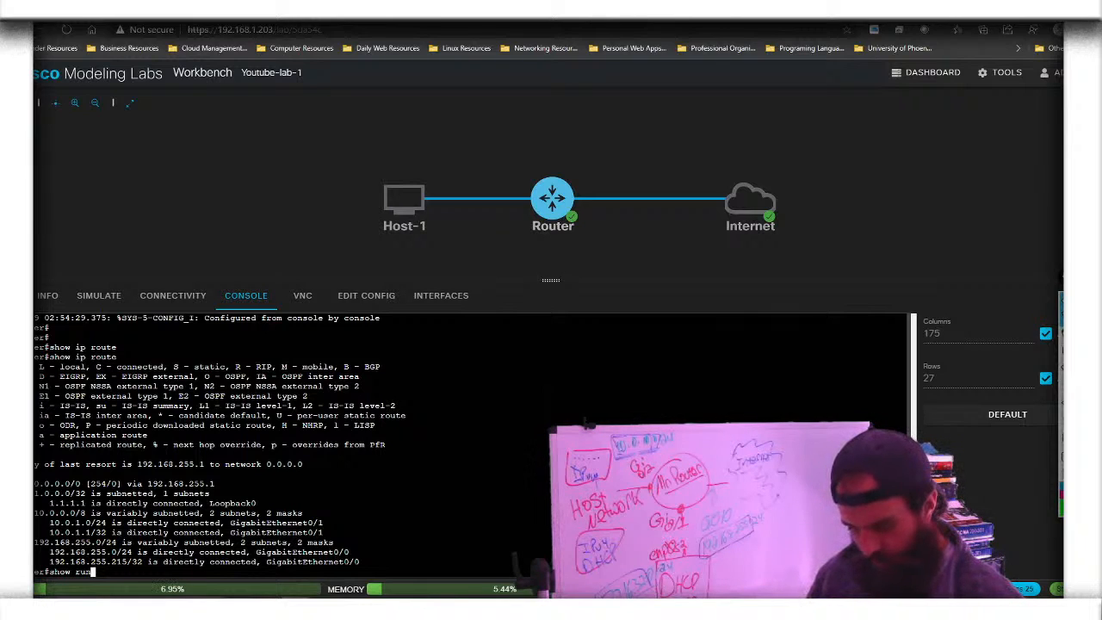
pyautogui.press('Return')
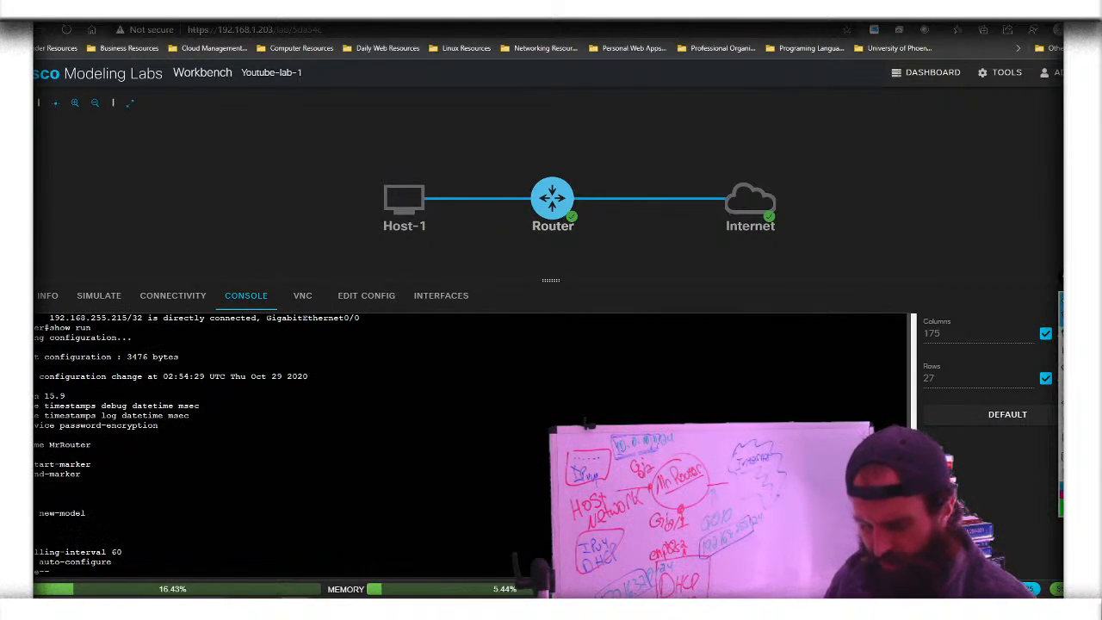
pyautogui.press('space')
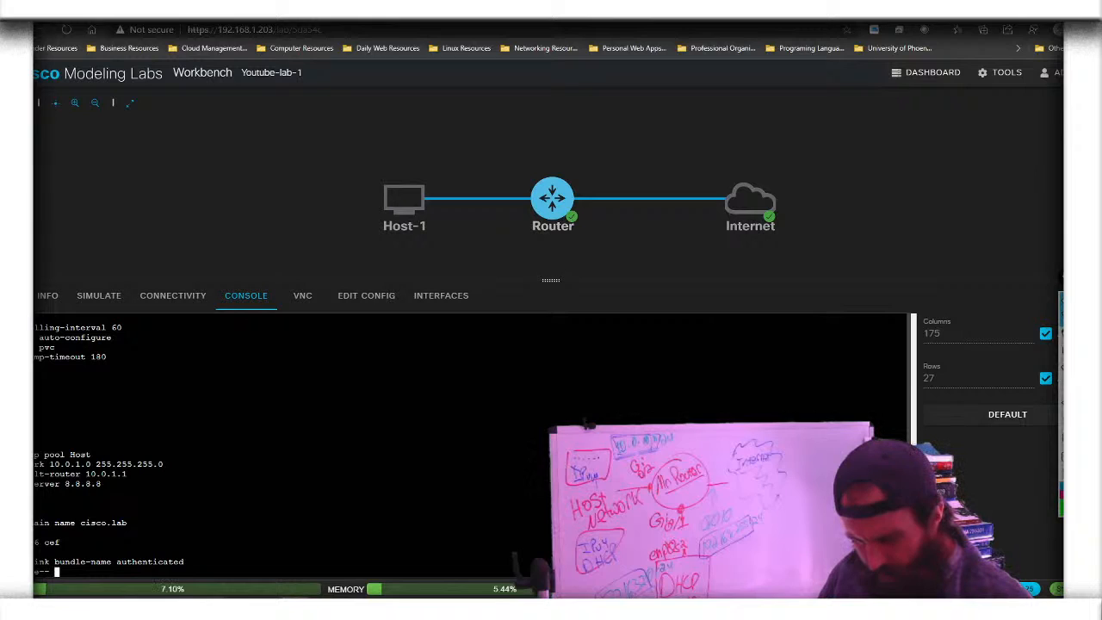
pyautogui.press('Return')
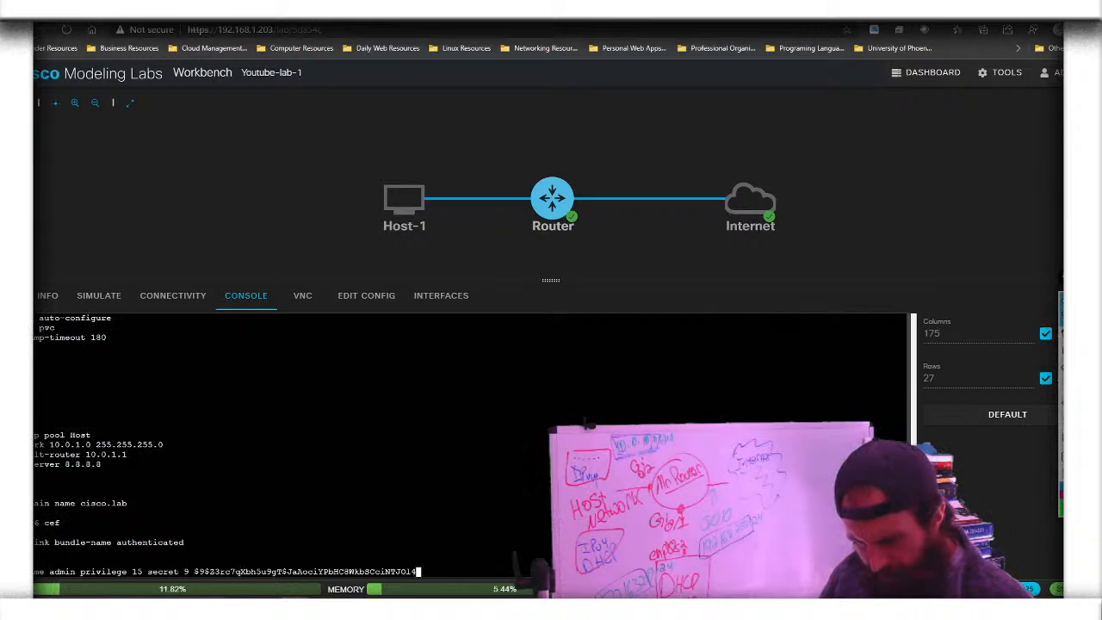
pyautogui.press('space')
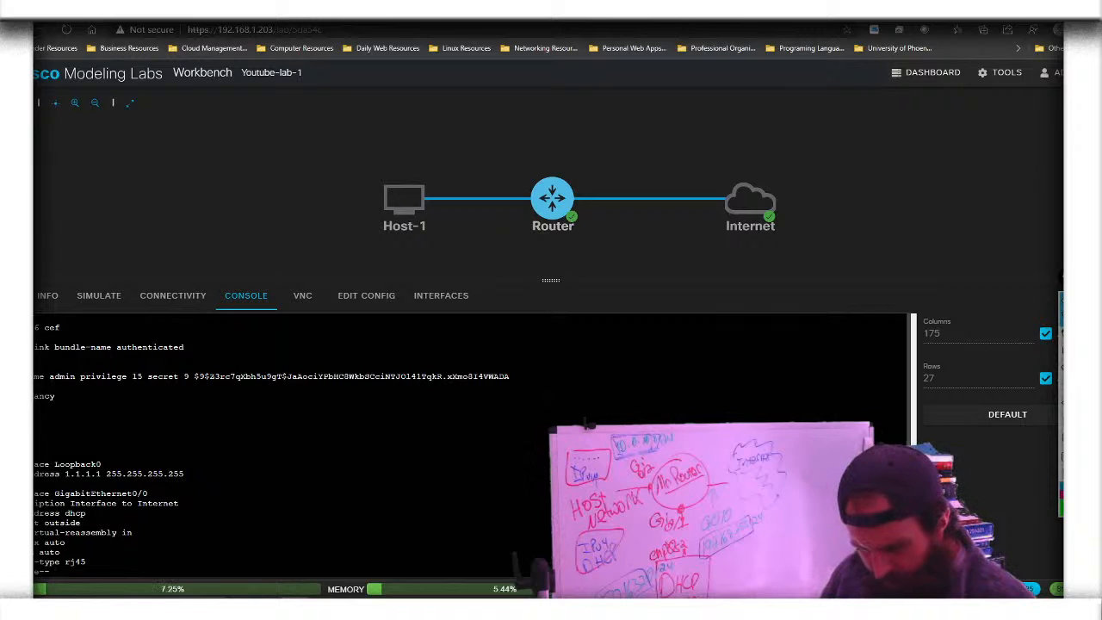
pyautogui.press('space')
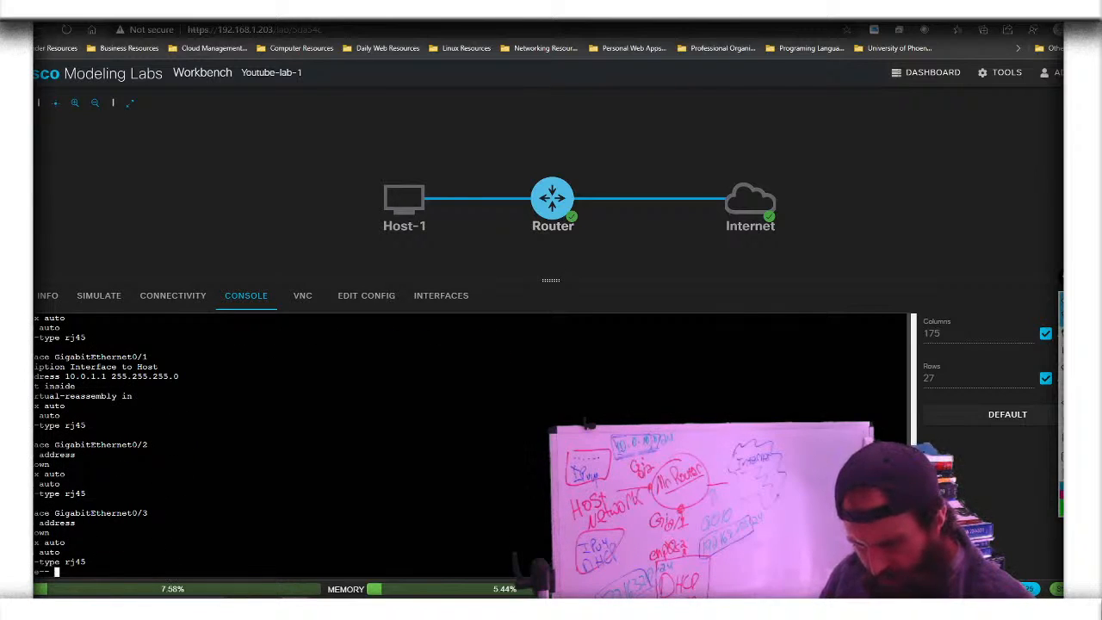
pyautogui.press('space')
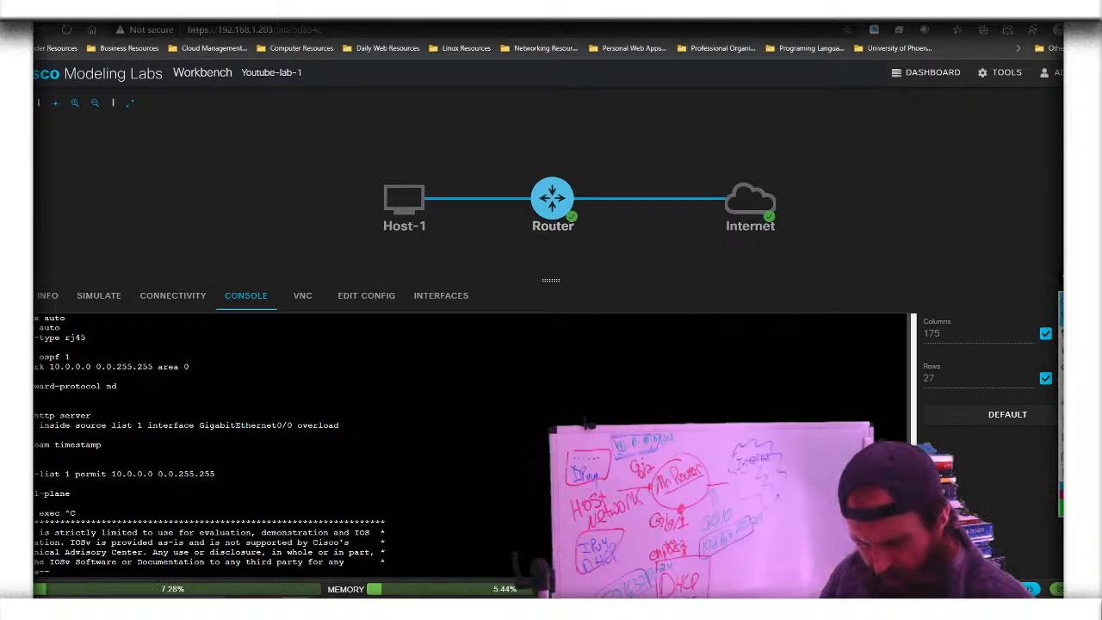
pyautogui.press('space')
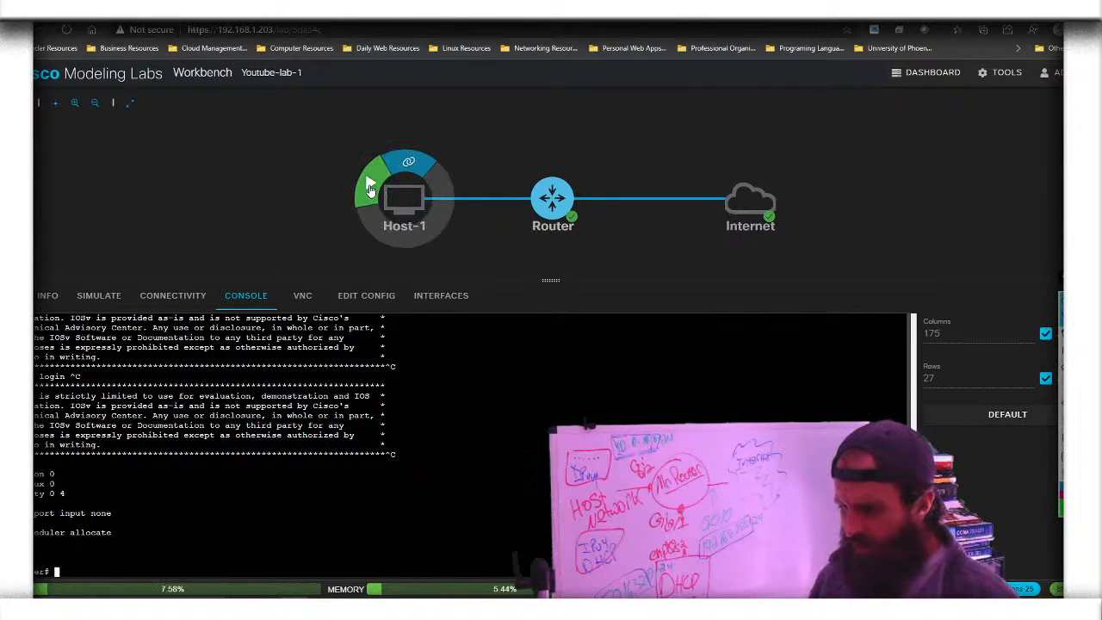
# Start the Host-1 node and open its console terminal
pyautogui.click(371, 186)
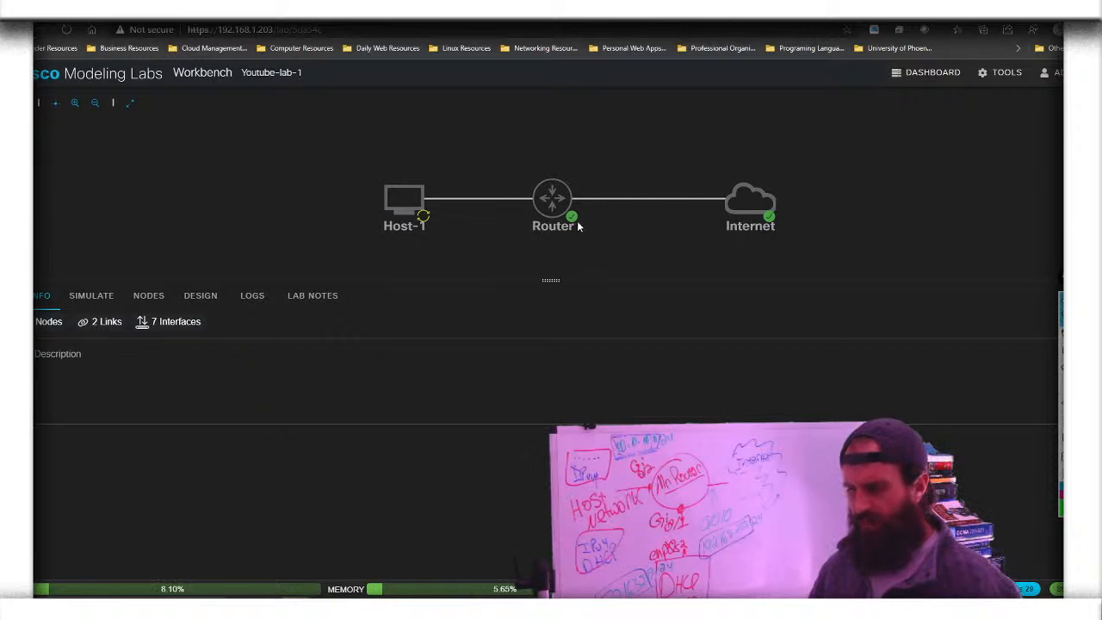
pyautogui.click(590, 193)
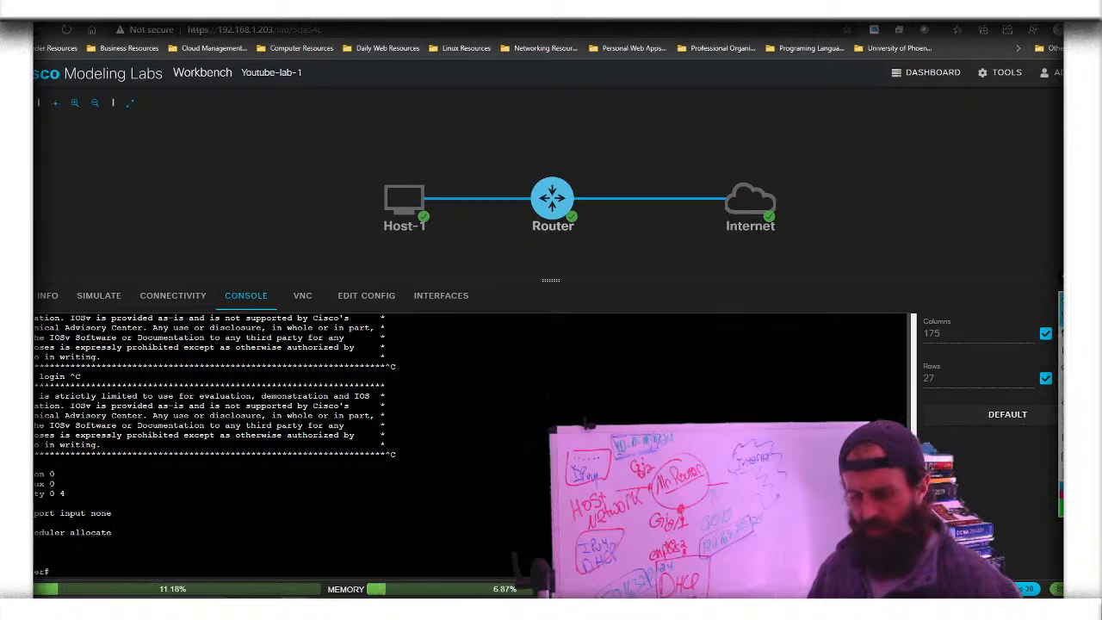
pyautogui.click(394, 204)
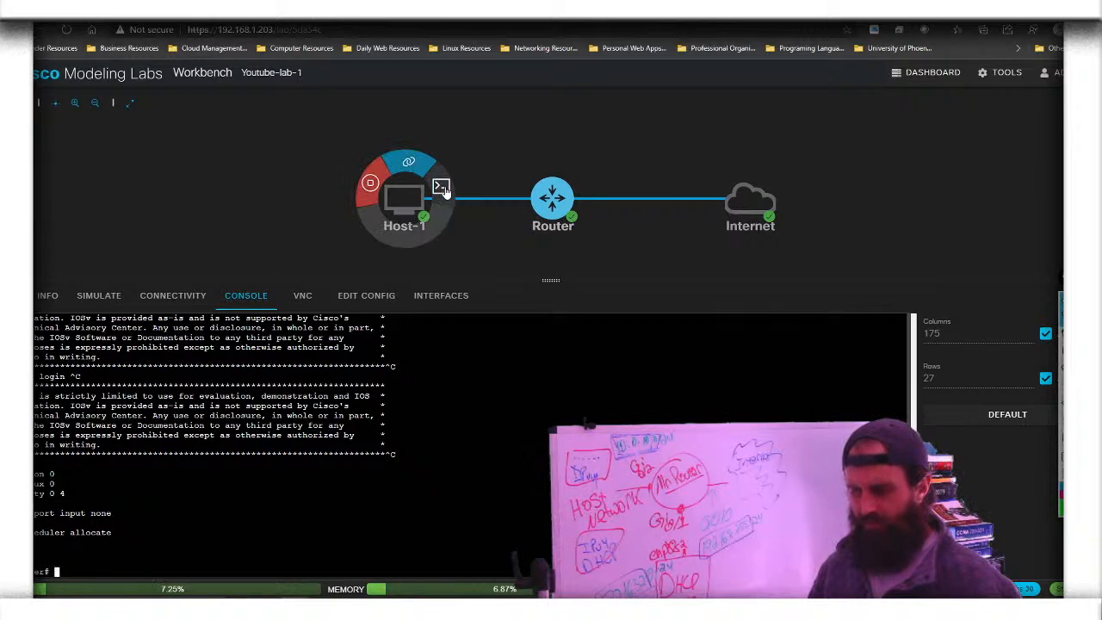
pyautogui.click(482, 451)
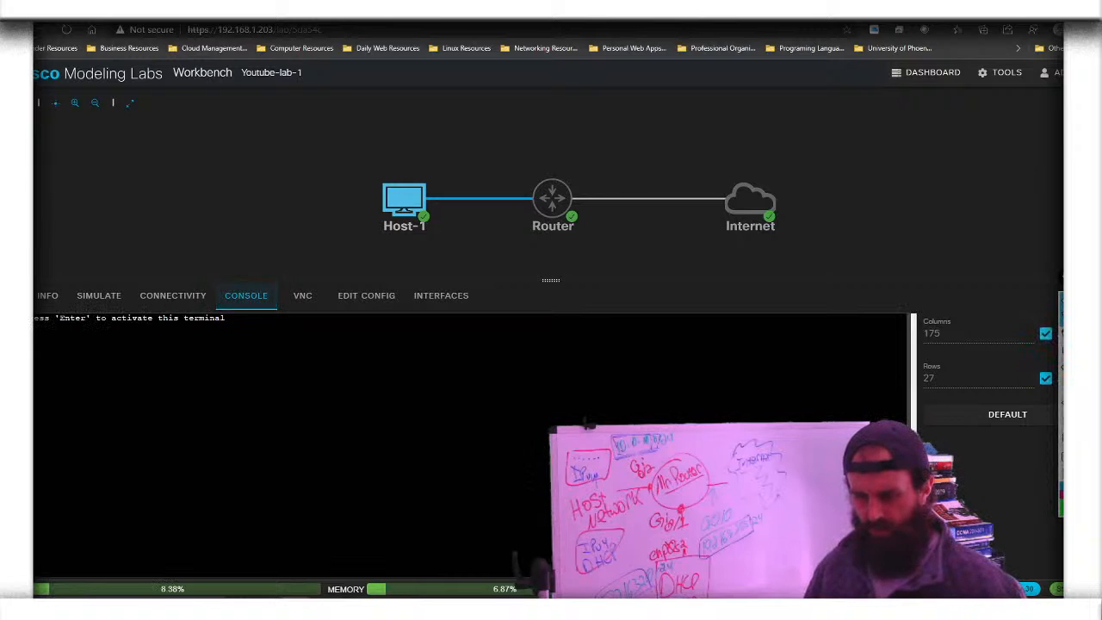
# Activate Host-1's terminal and log in with the console username and password
pyautogui.press('Return')
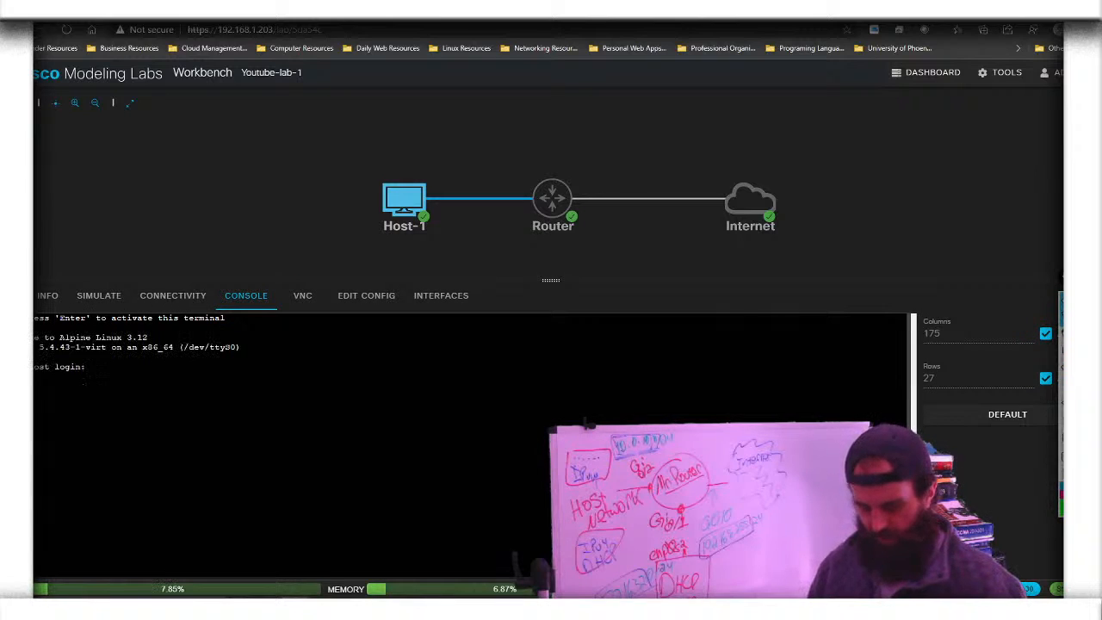
pyautogui.write('cisco')
pyautogui.press('Return')
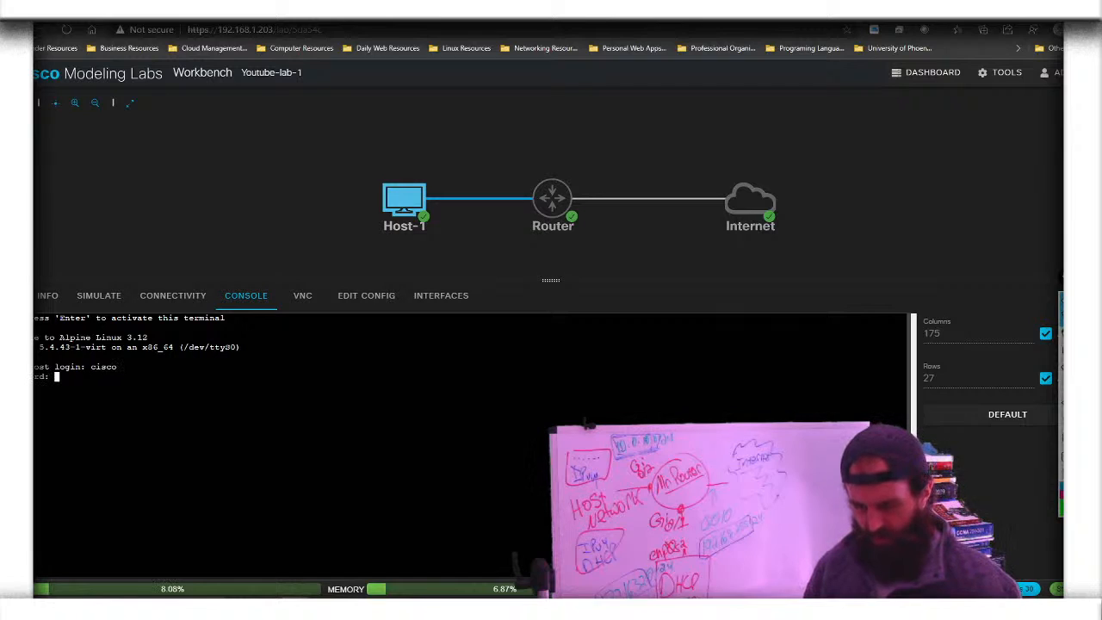
pyautogui.write('cisco')
pyautogui.press('Return')
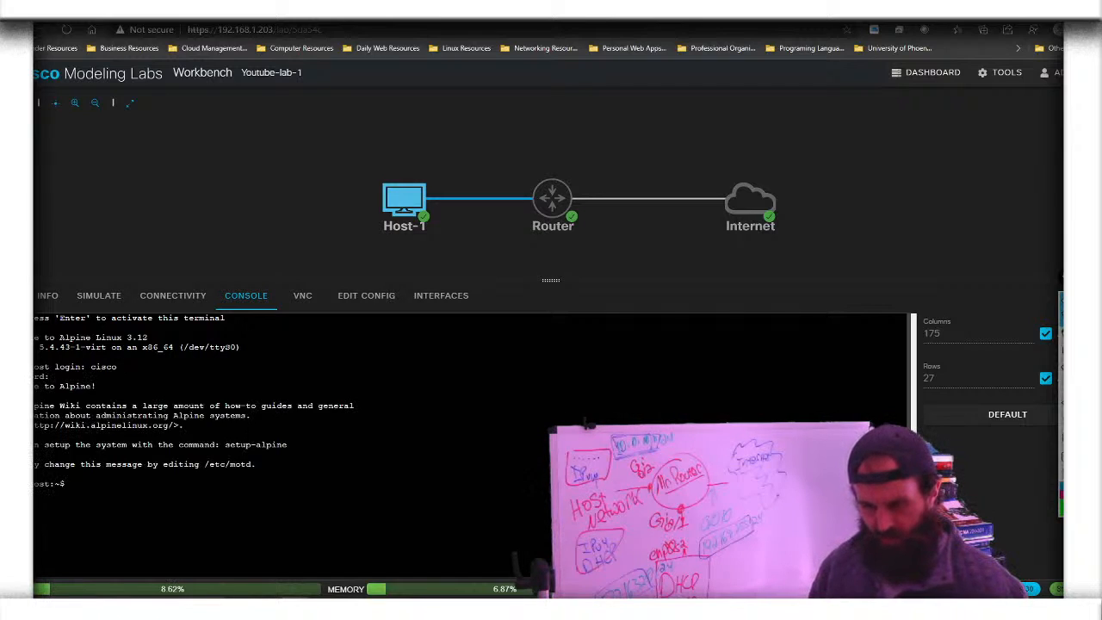
# Run 'ip addr' and 'ip route' to confirm 10.0.1.2/24 and default gateway 10.0.1.1
pyautogui.write('ip addr')
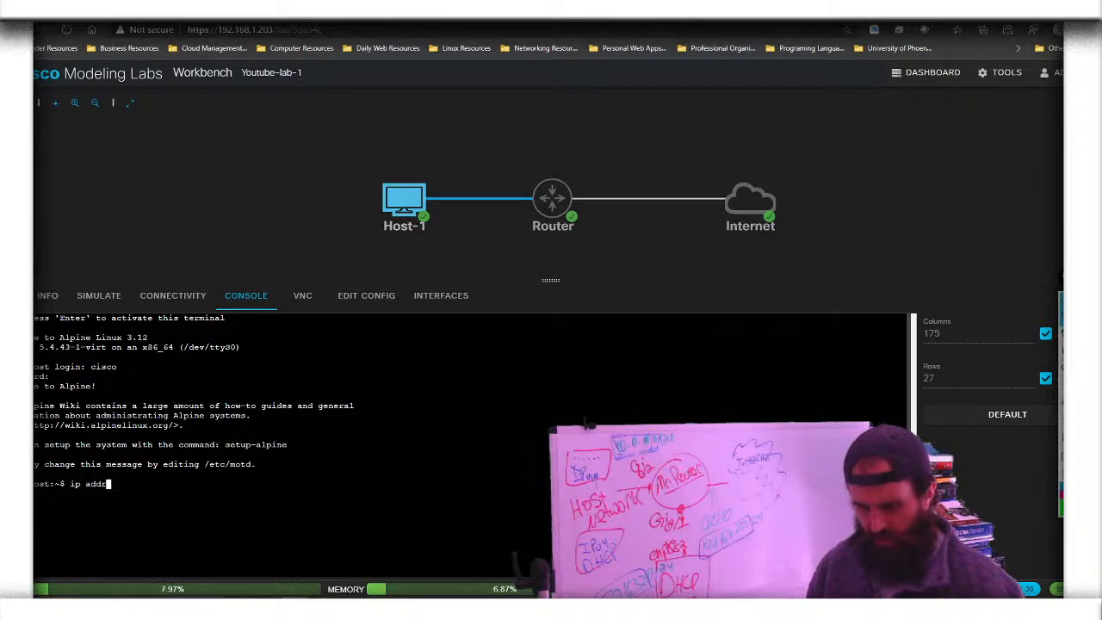
pyautogui.press('Return')
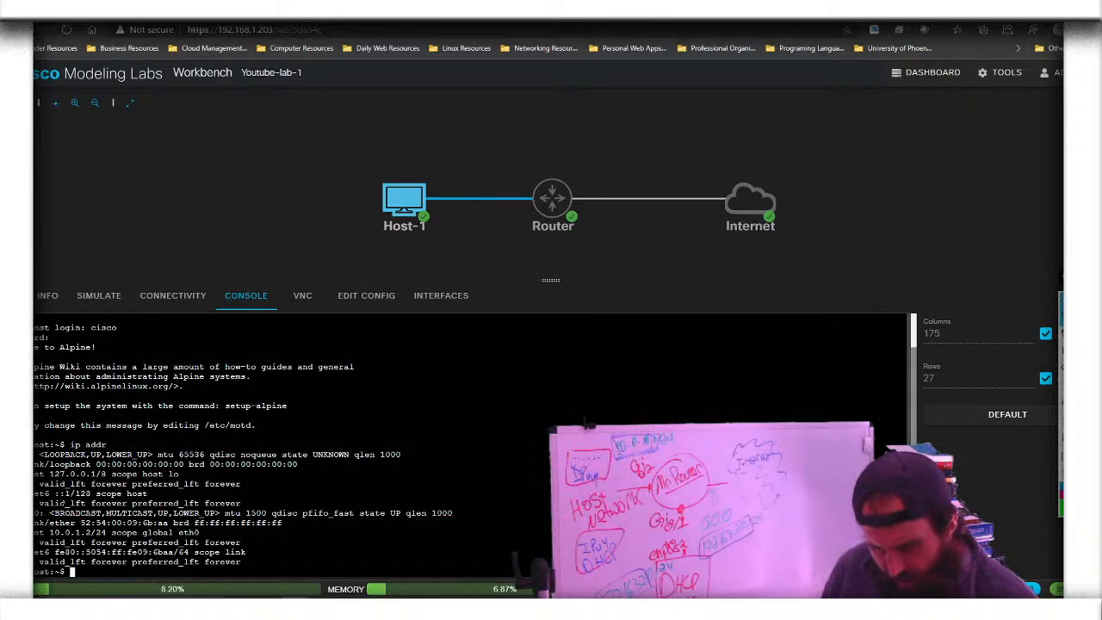
pyautogui.click(1064, 336)
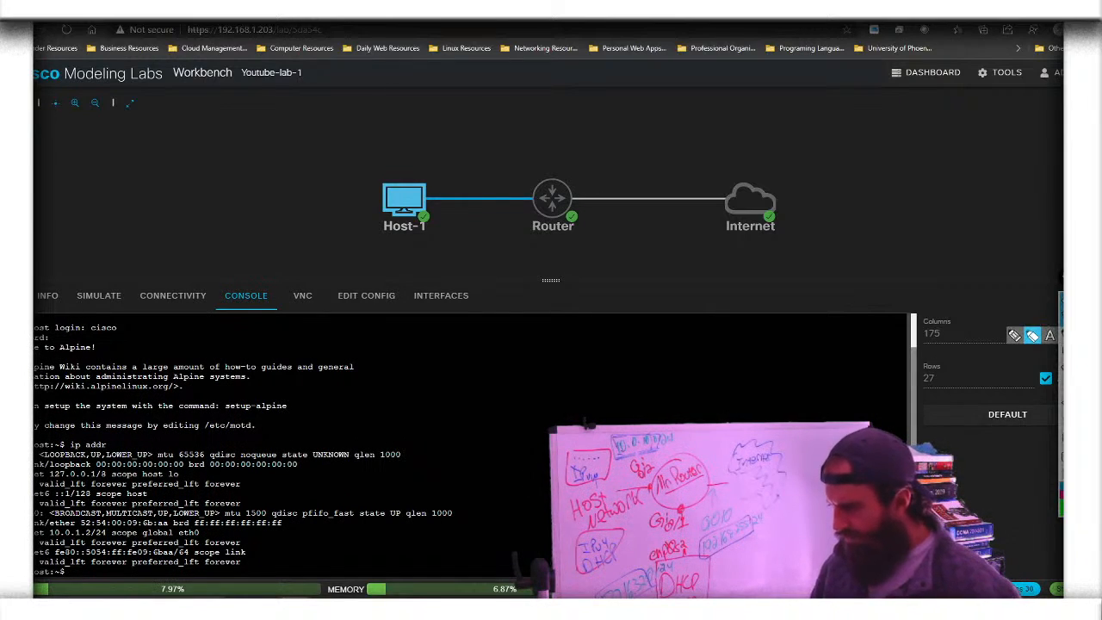
pyautogui.click(1032, 339)
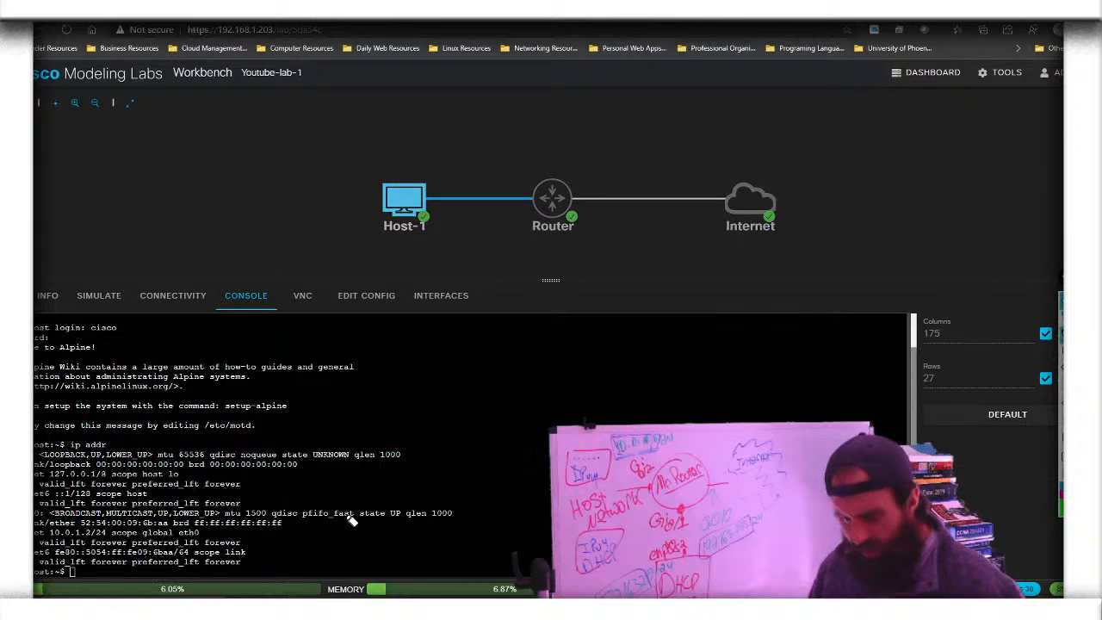
pyautogui.moveTo(48, 533); pyautogui.dragTo(112, 535)
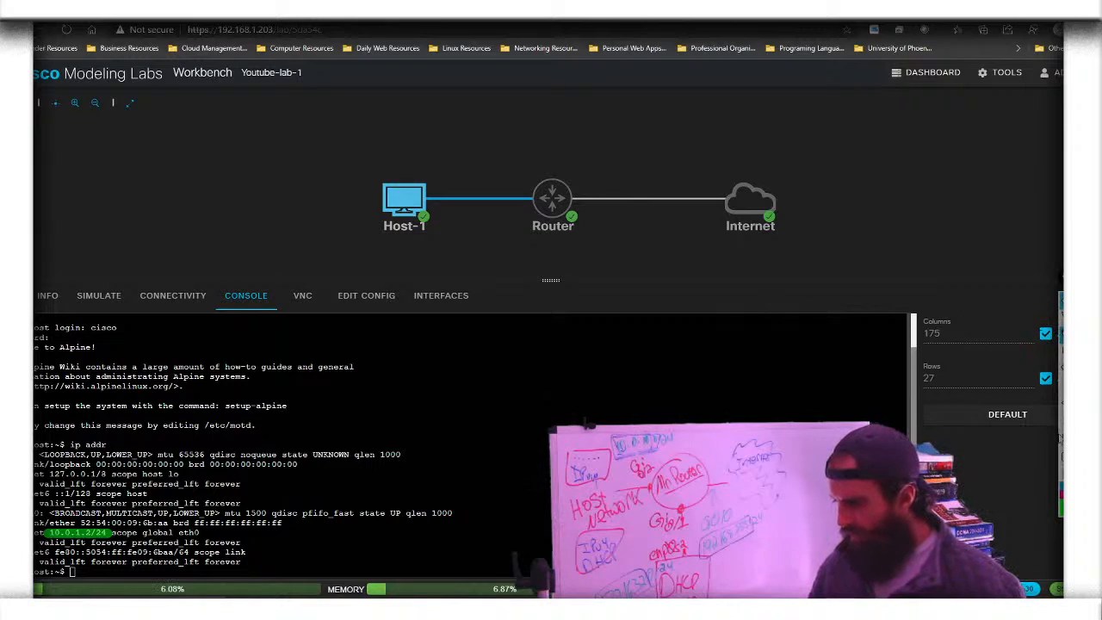
pyautogui.click(1063, 417)
pyautogui.click(1062, 316)
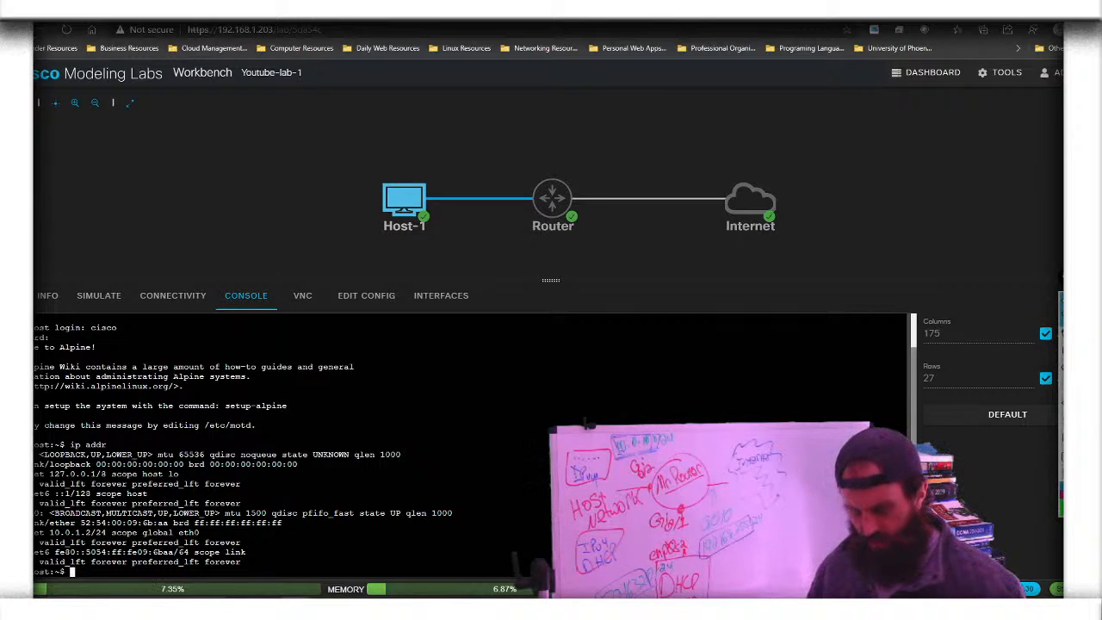
pyautogui.write('ip route')
pyautogui.press('Return')
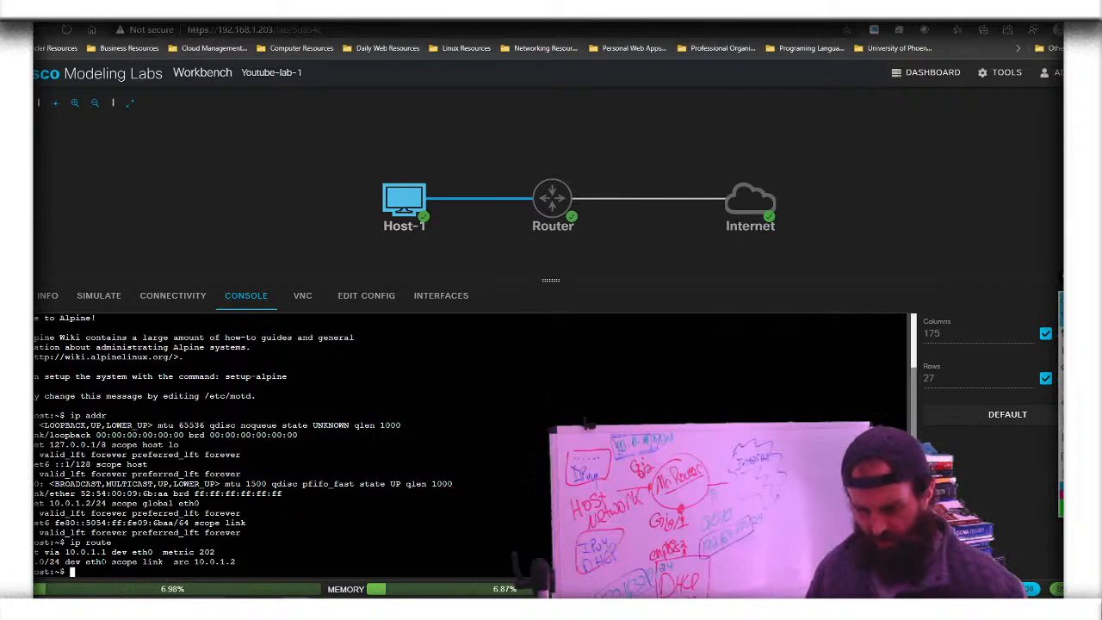
pyautogui.write('ping')
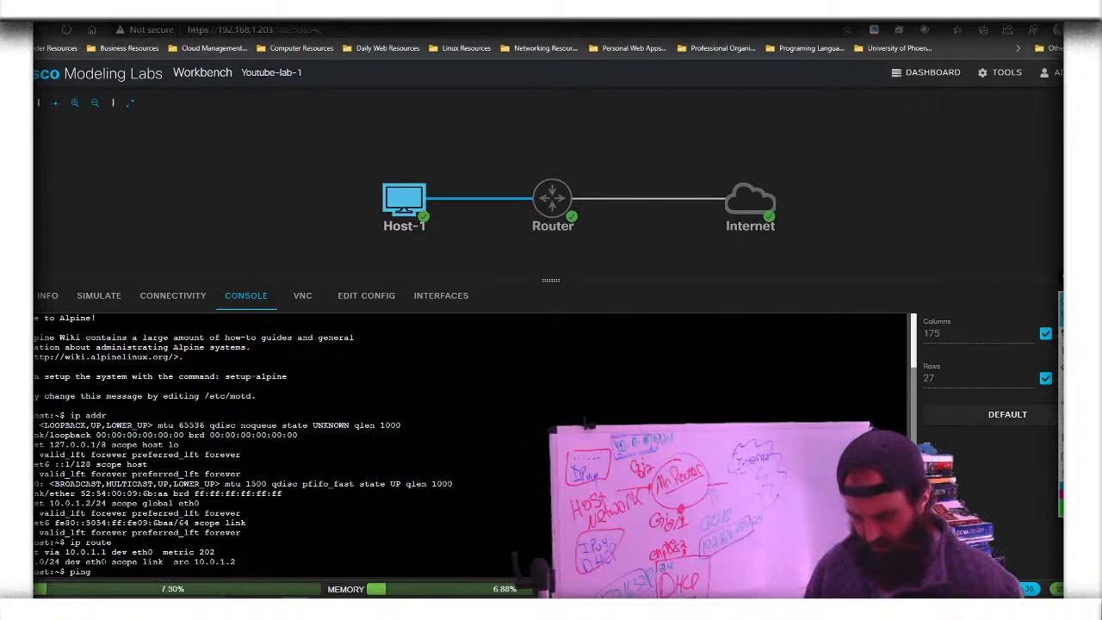
pyautogui.write(' 8.8.8.8')
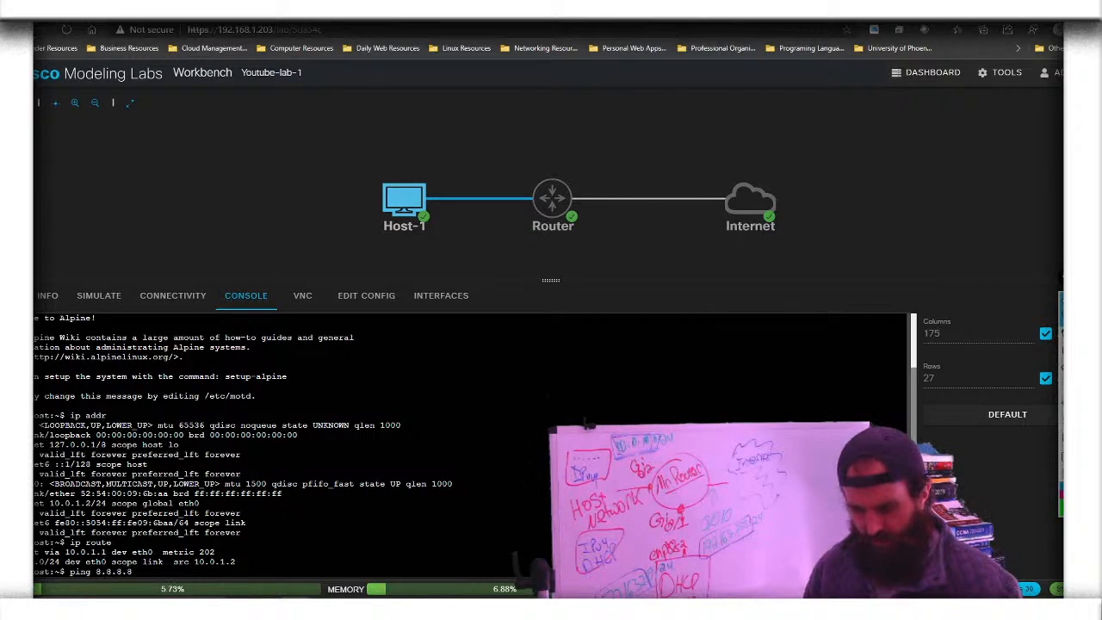
pyautogui.press('Return')
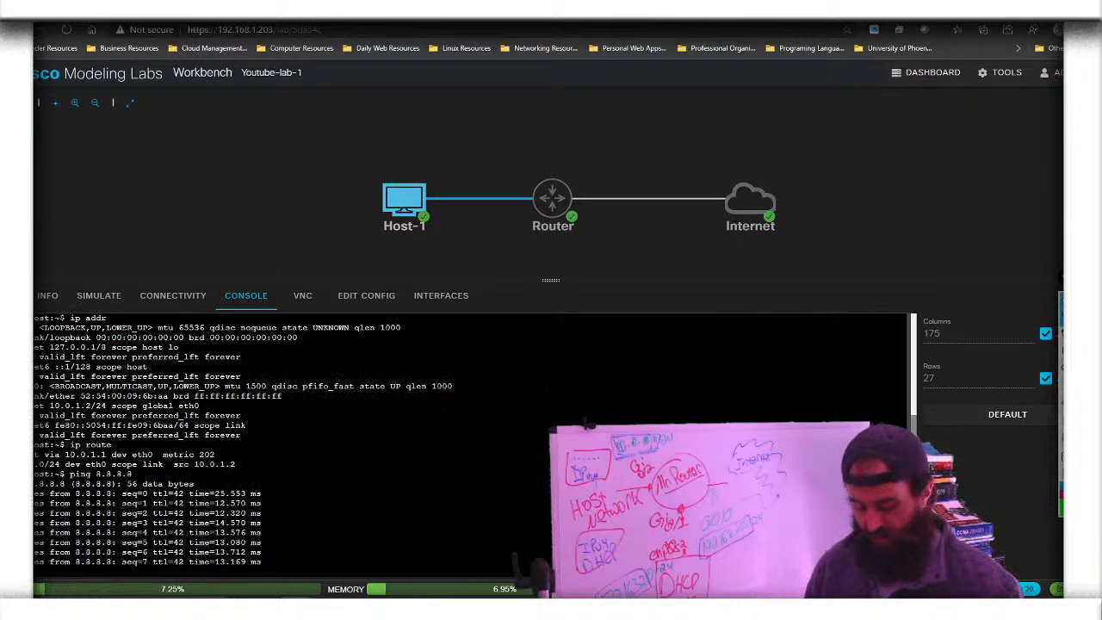
pyautogui.hotkey('ctrl', 'c')
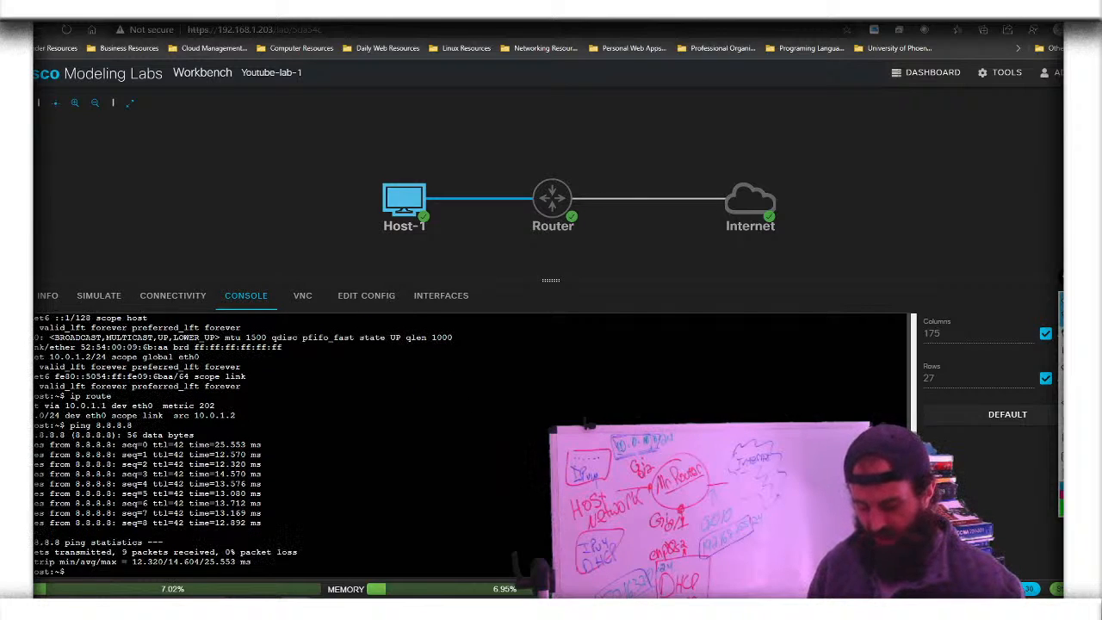
pyautogui.write('ping ')
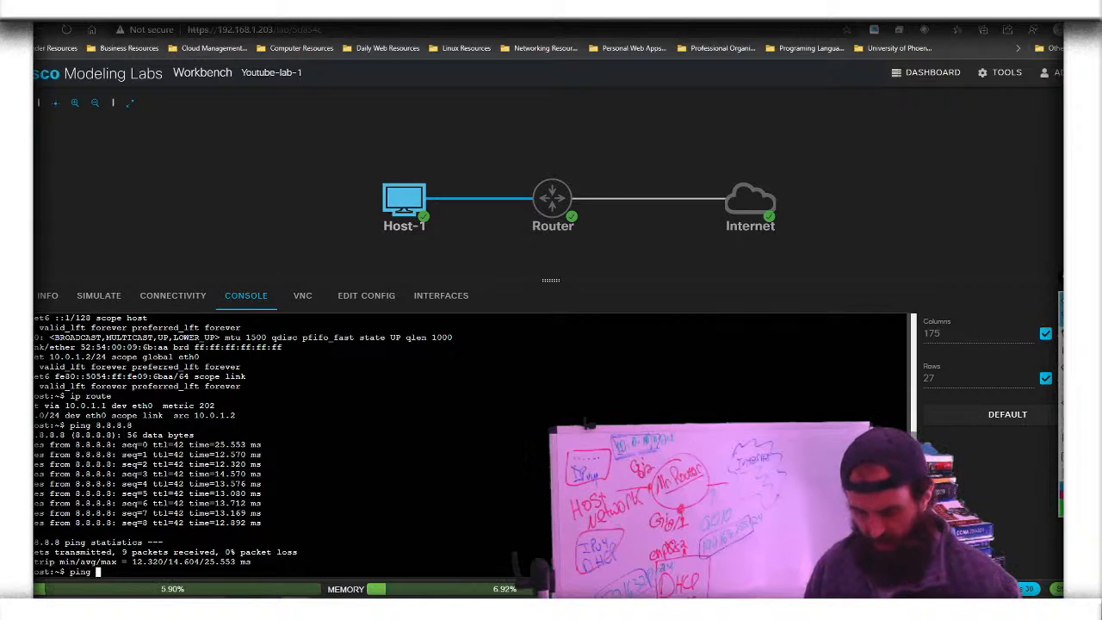
pyautogui.write('www.')
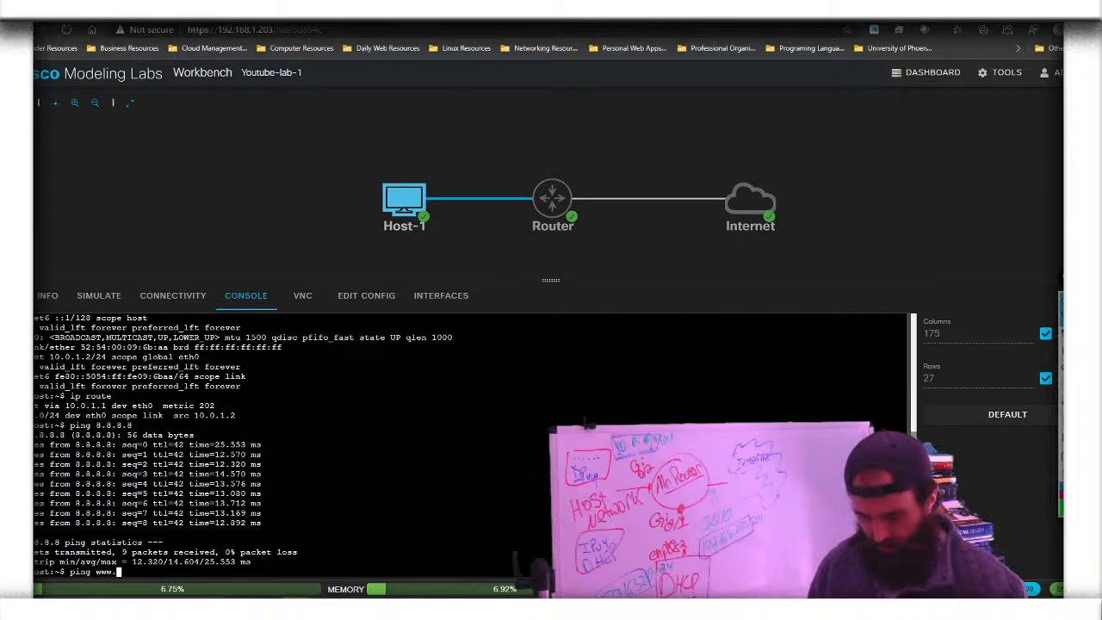
pyautogui.write('goo')
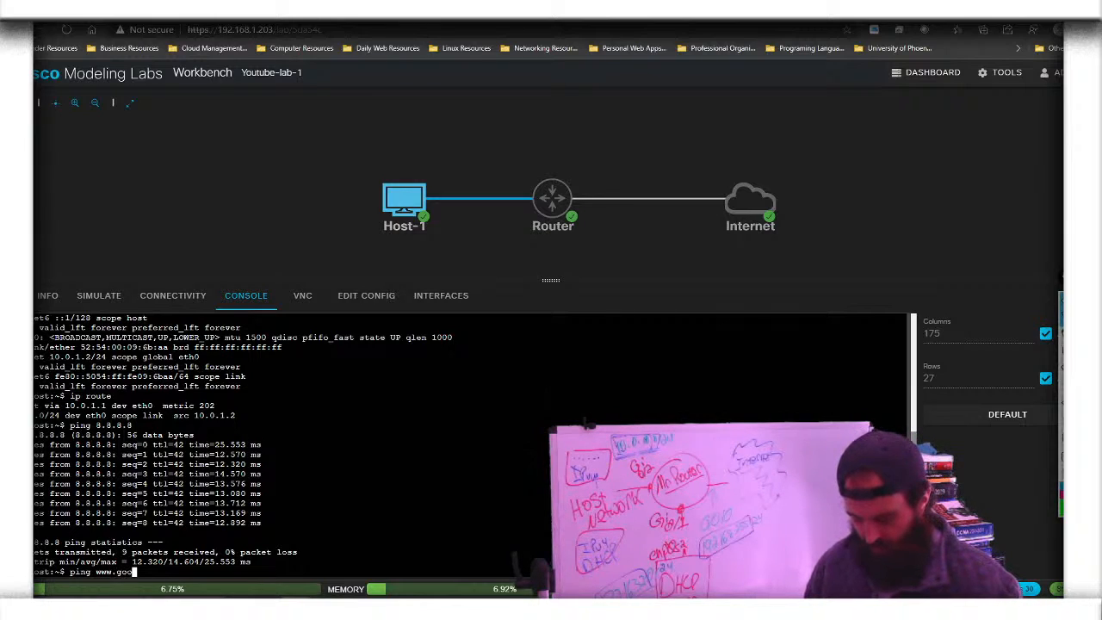
pyautogui.write('gle.com')
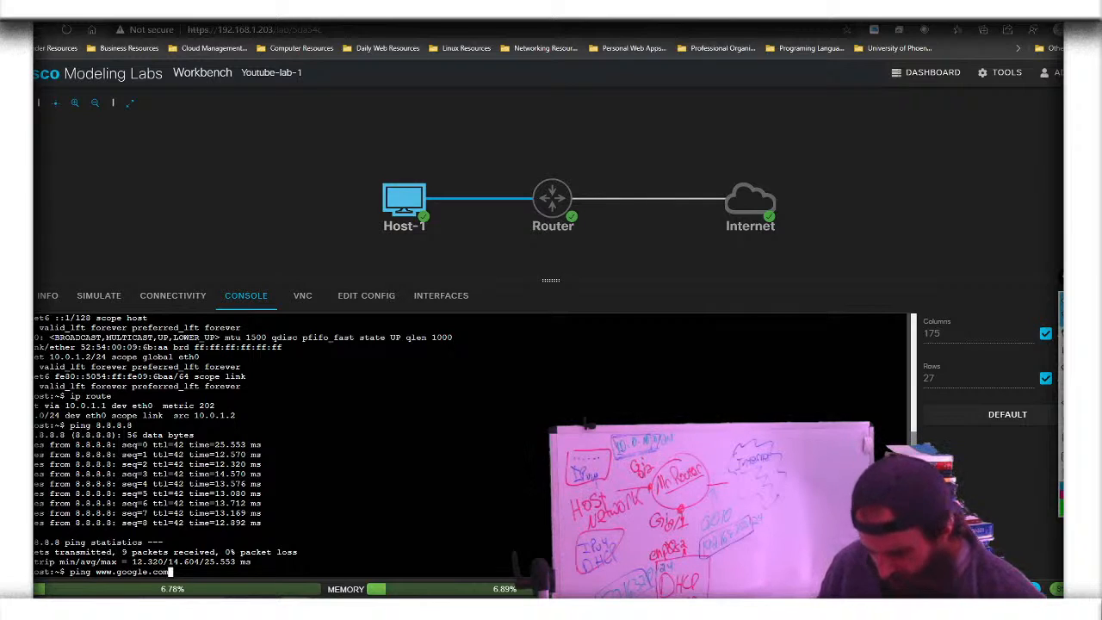
pyautogui.press('Return')
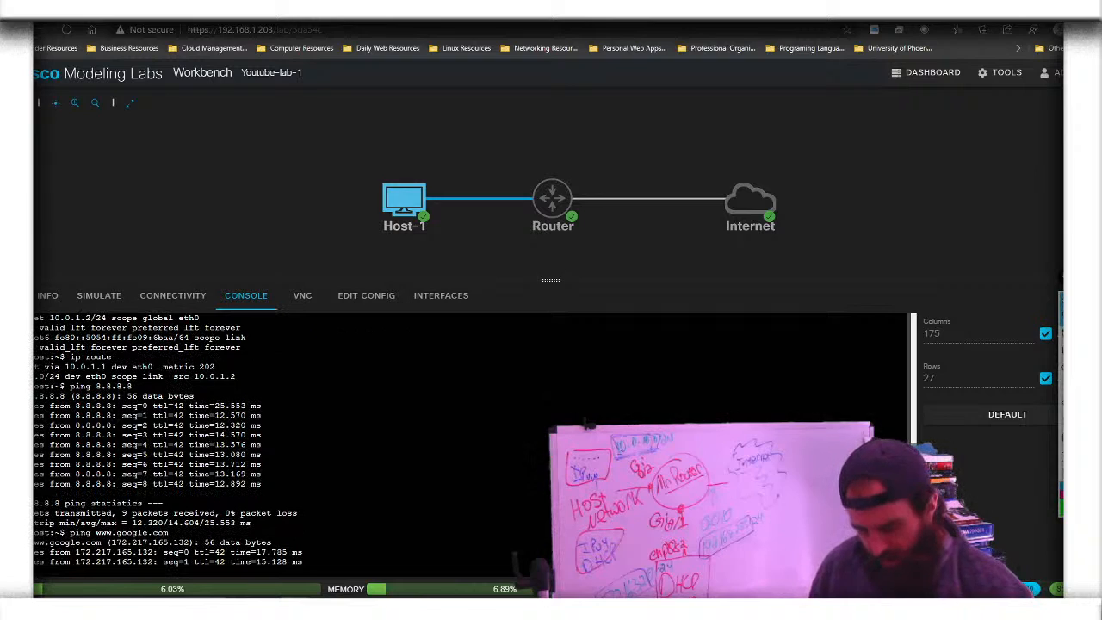
pyautogui.hotkey('ctrl', 'c')
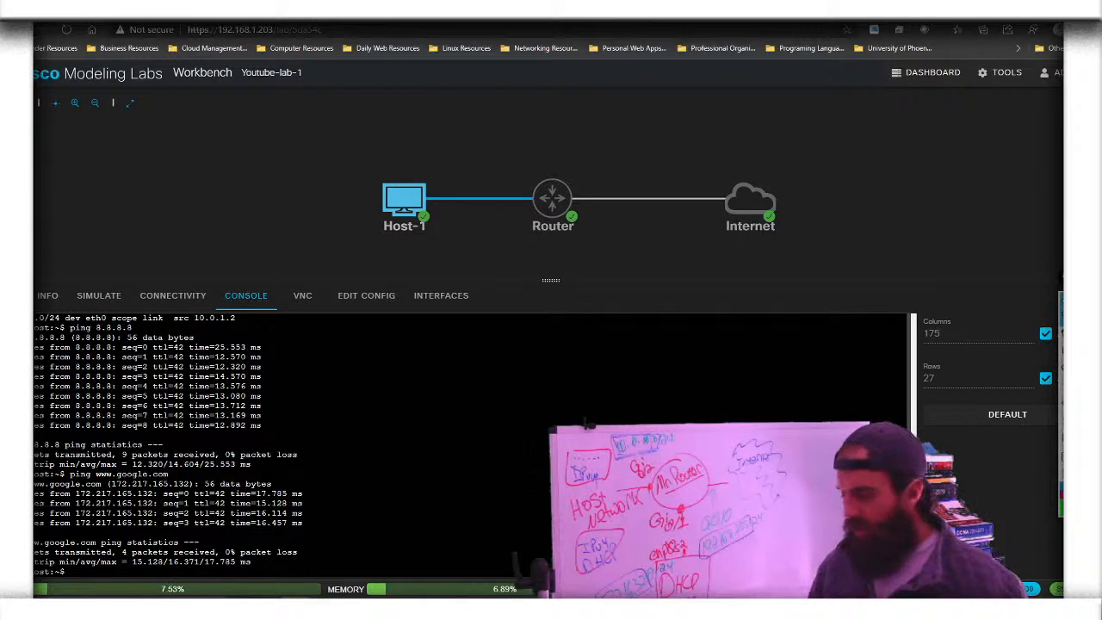
pyautogui.click(303, 298)
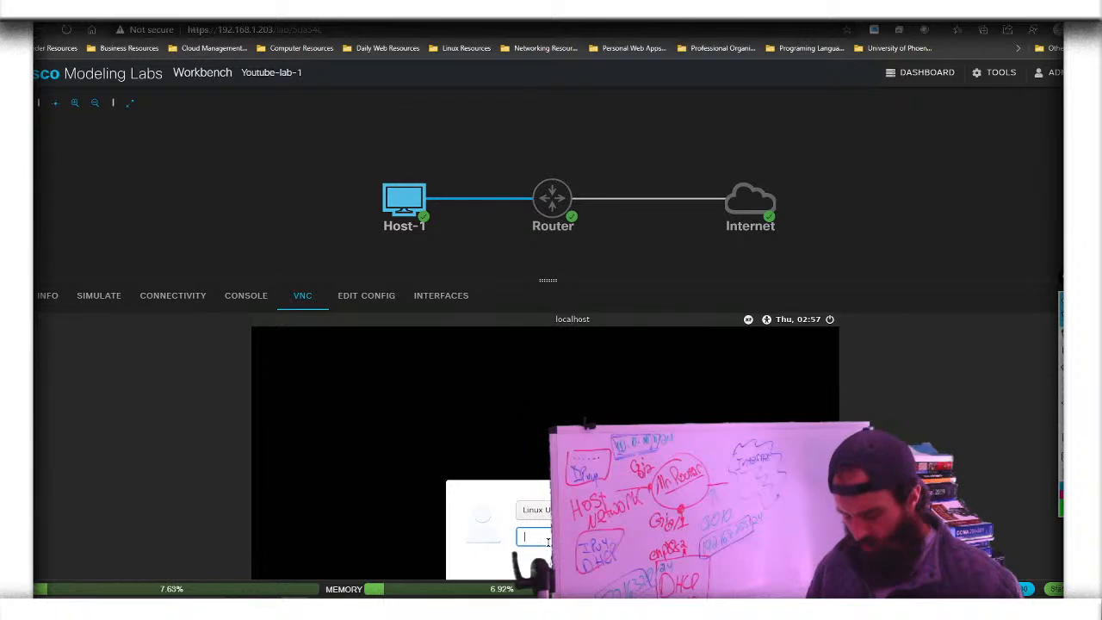
# Enter the desktop password at Host-1's VNC login and enlarge the remote desktop pane
pyautogui.write('cisco')
pyautogui.press('Return')
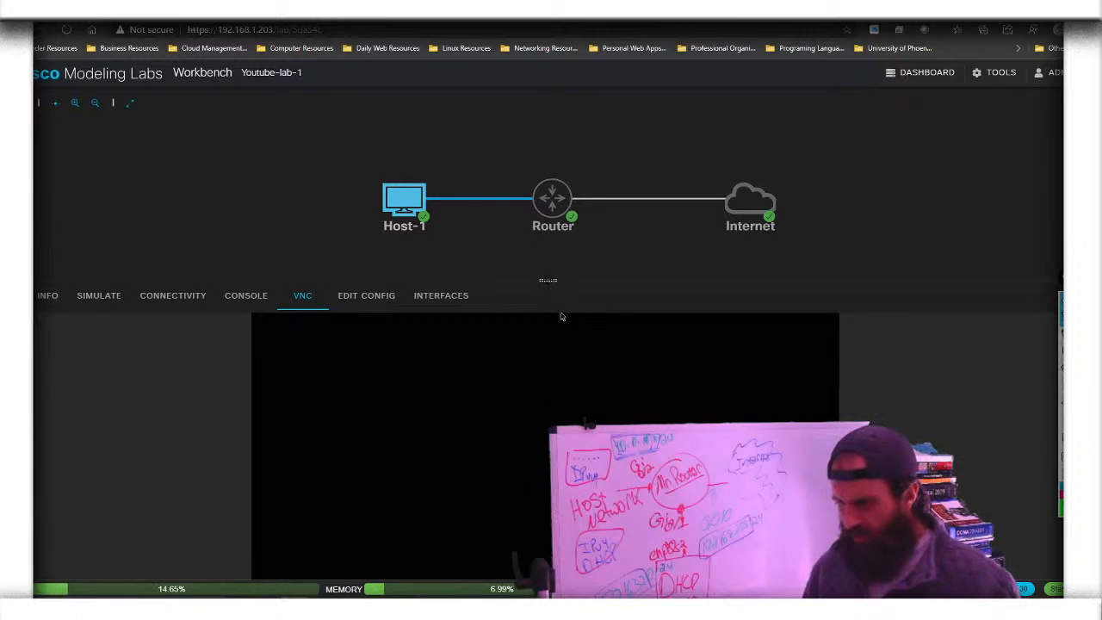
pyautogui.moveTo(560, 317); pyautogui.dragTo(563, 134)
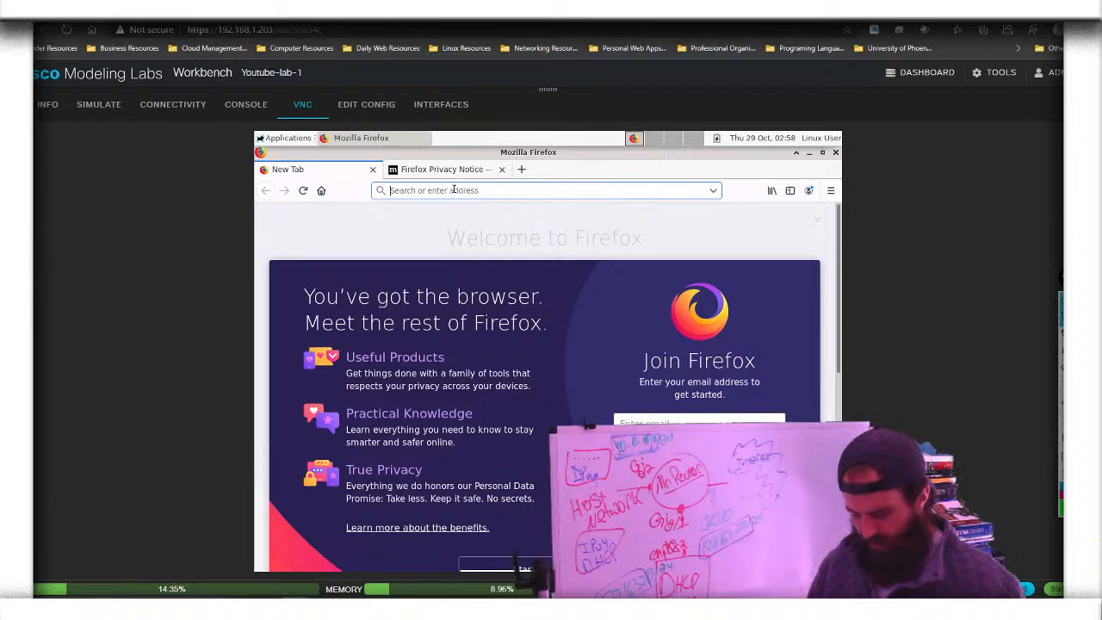
pyautogui.write('www')
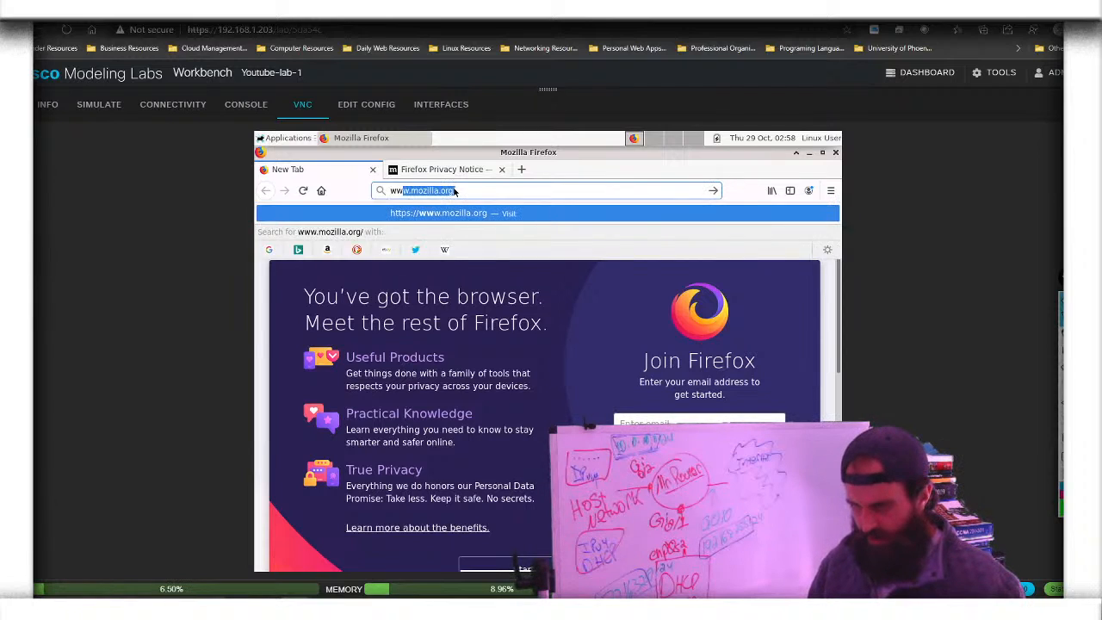
pyautogui.write('.j')
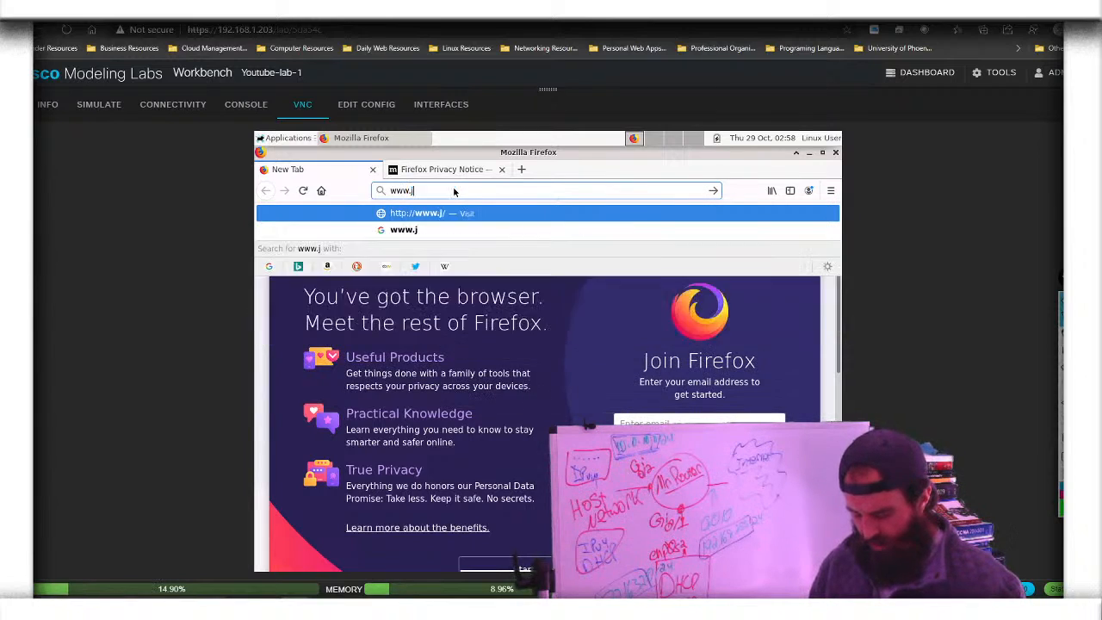
pyautogui.write('oepress.com')
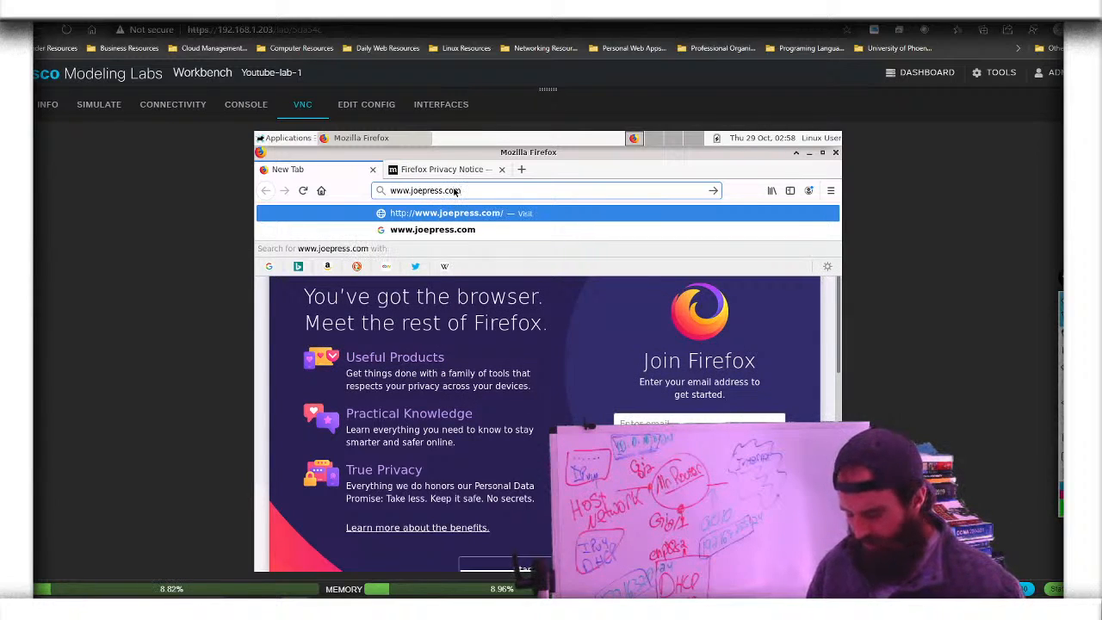
pyautogui.press('Return')
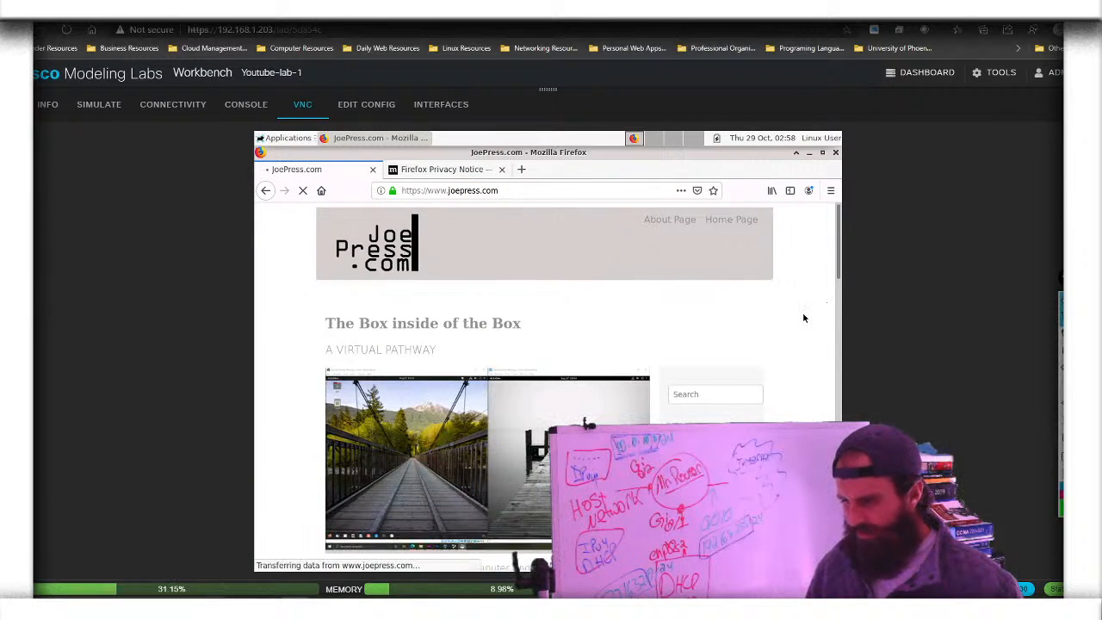
pyautogui.scroll(-3, 803, 317)
pyautogui.scroll(-10, 804, 318)
pyautogui.scroll(-5, 803, 317)
pyautogui.scroll(6, 803, 318)
pyautogui.scroll(12, 803, 317)
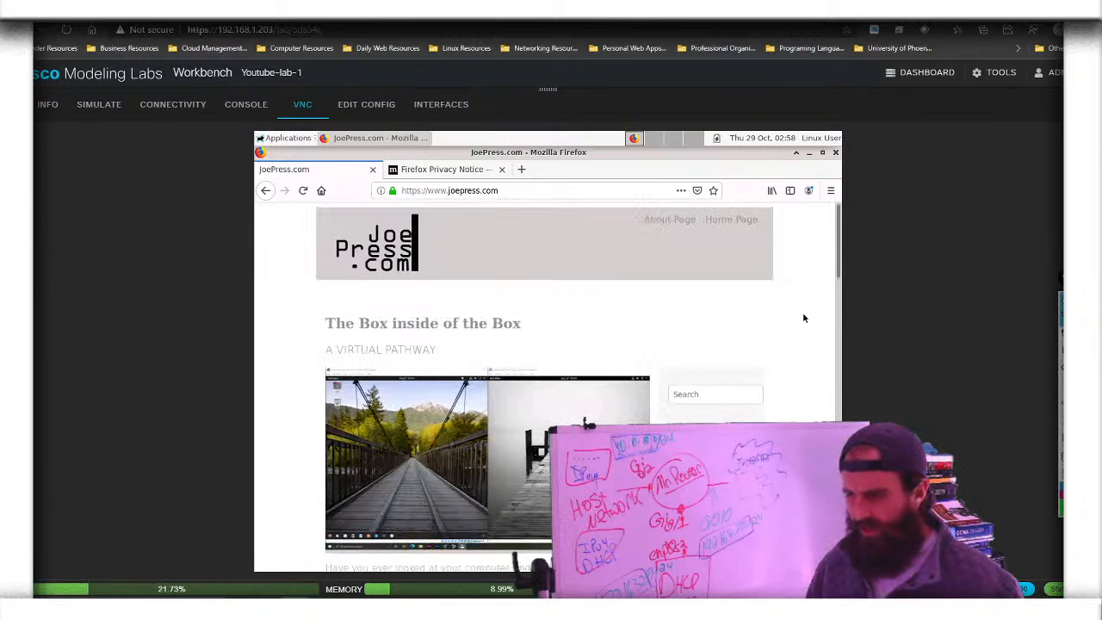
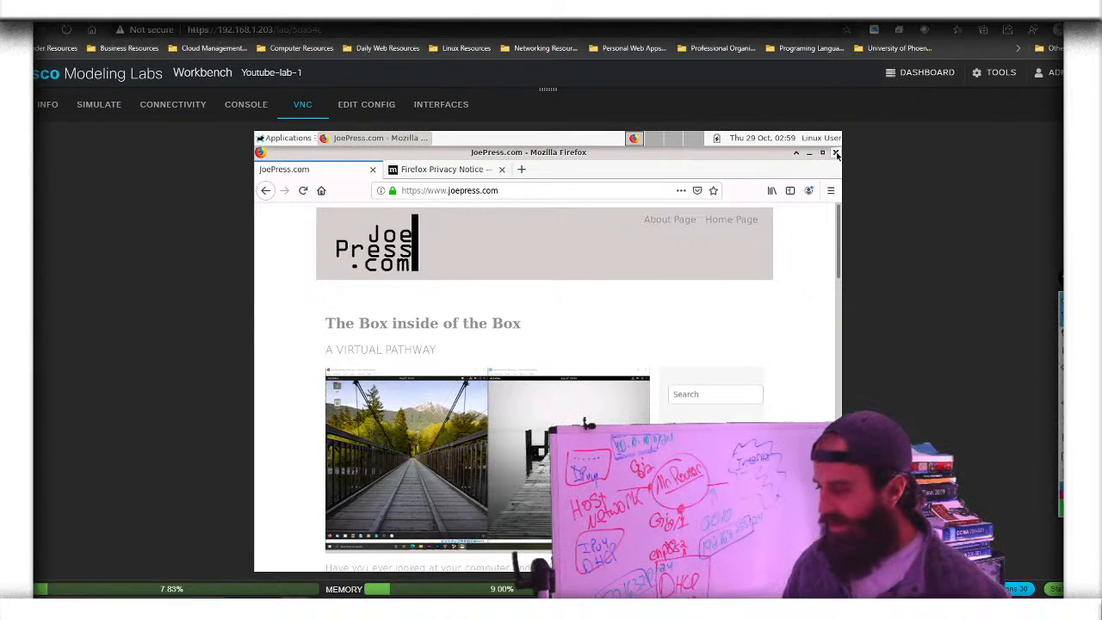
# Quit Firefox on Host-1's remote desktop, closing both open tabs
pyautogui.click(836, 155)
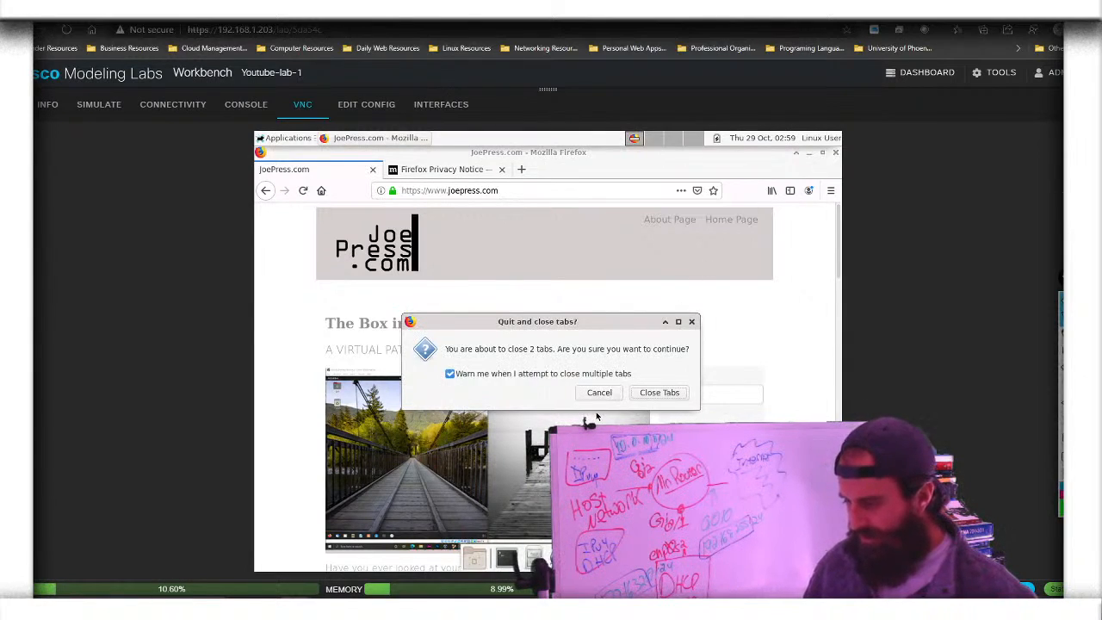
pyautogui.click(659, 393)
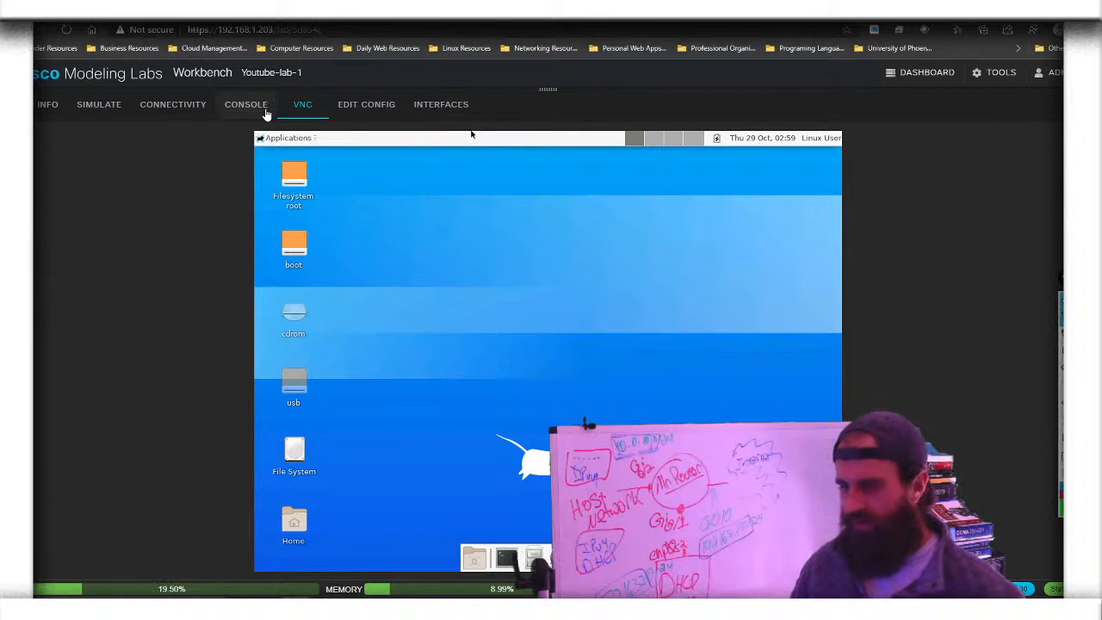
# Show the Host-1–Router–Internet topology above an enlarged Host-1 console with its successful pings, then select Router
pyautogui.moveTo(254, 88); pyautogui.dragTo(254, 303)
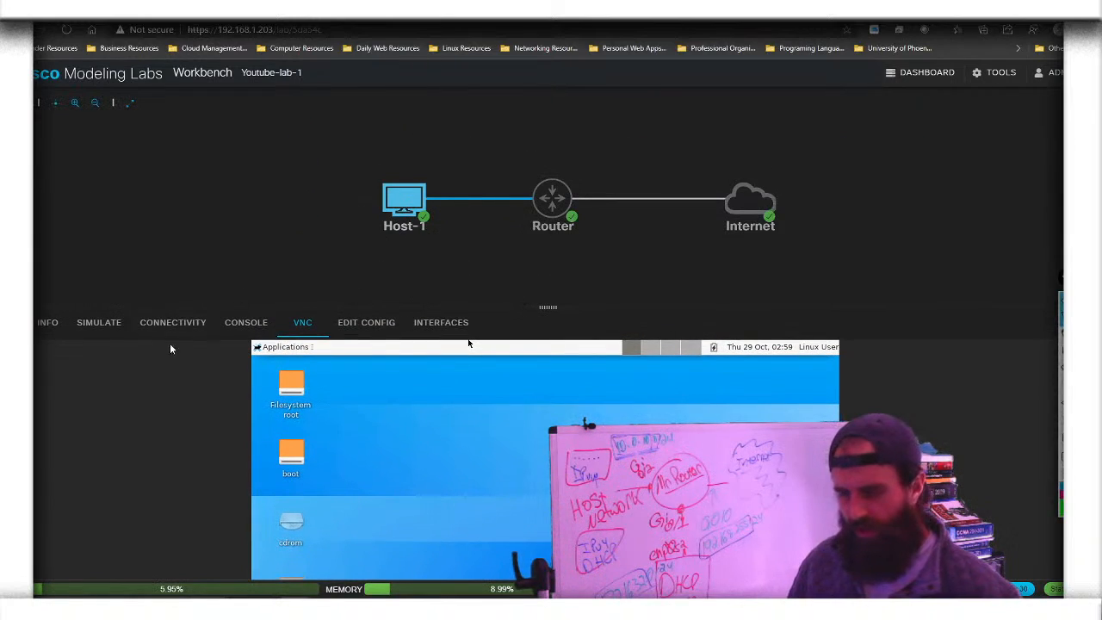
pyautogui.click(250, 327)
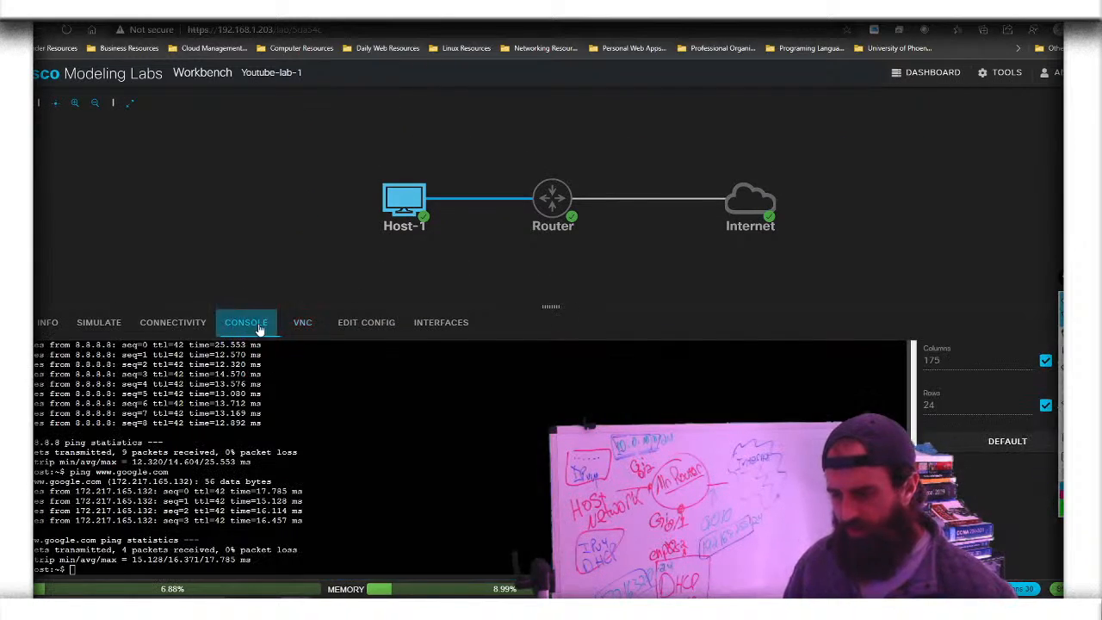
pyautogui.moveTo(551, 310); pyautogui.dragTo(583, 262)
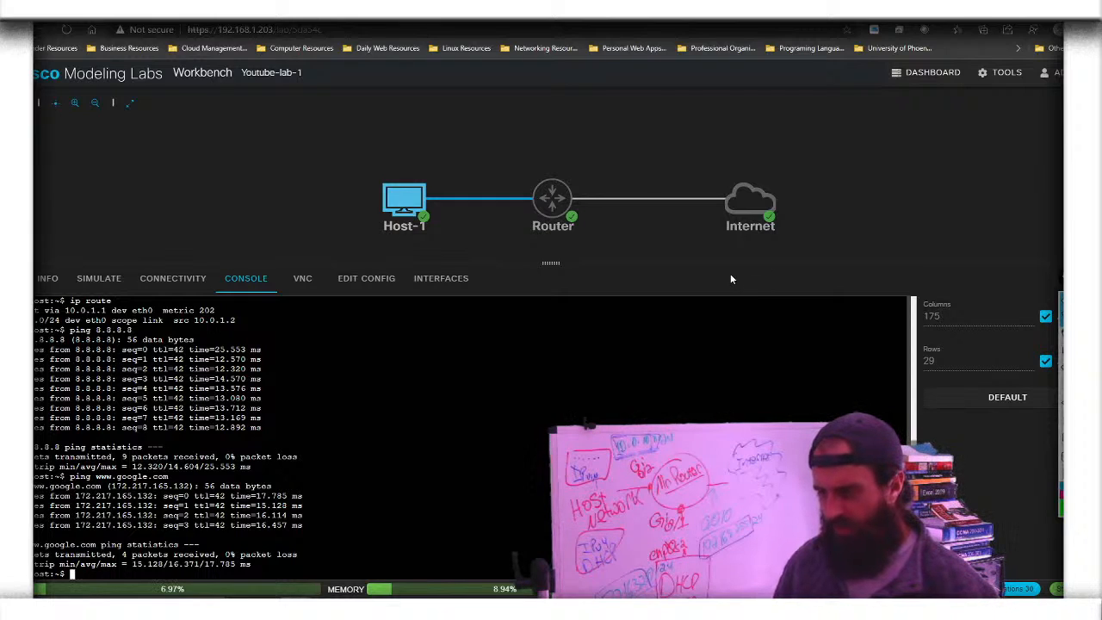
pyautogui.click(566, 235)
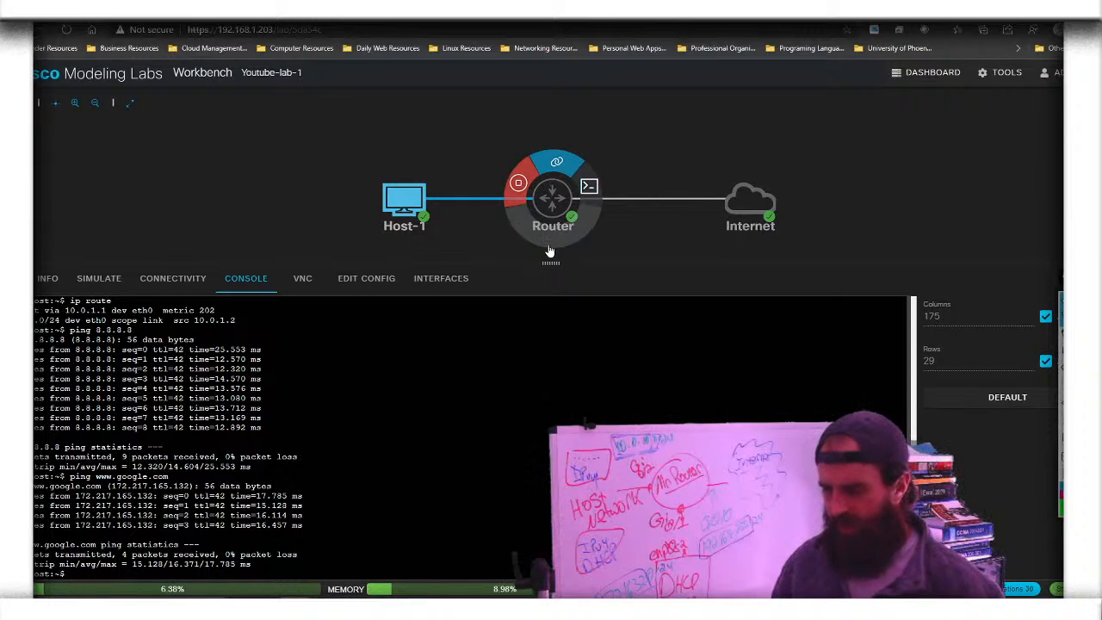